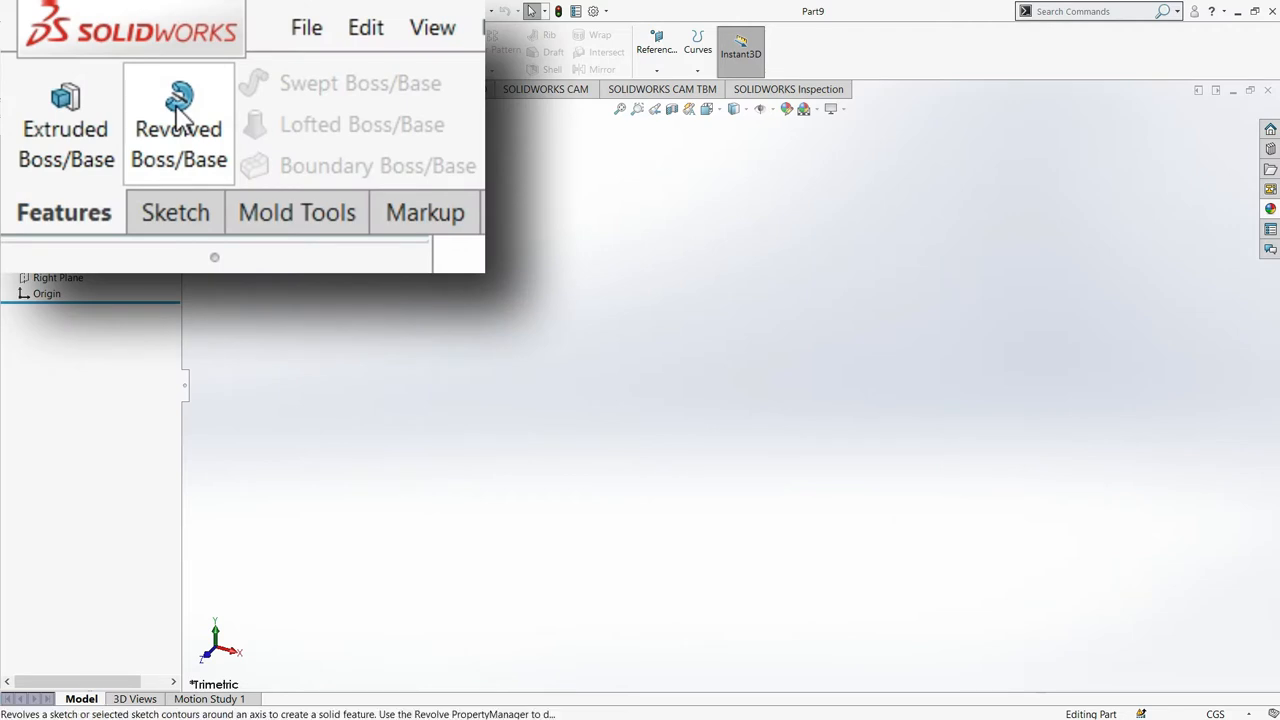
- Start a Revolved Boss/Base sketch on the Front Plane and draw a vertical, infinite-length construction line through the origin
click(176, 112)
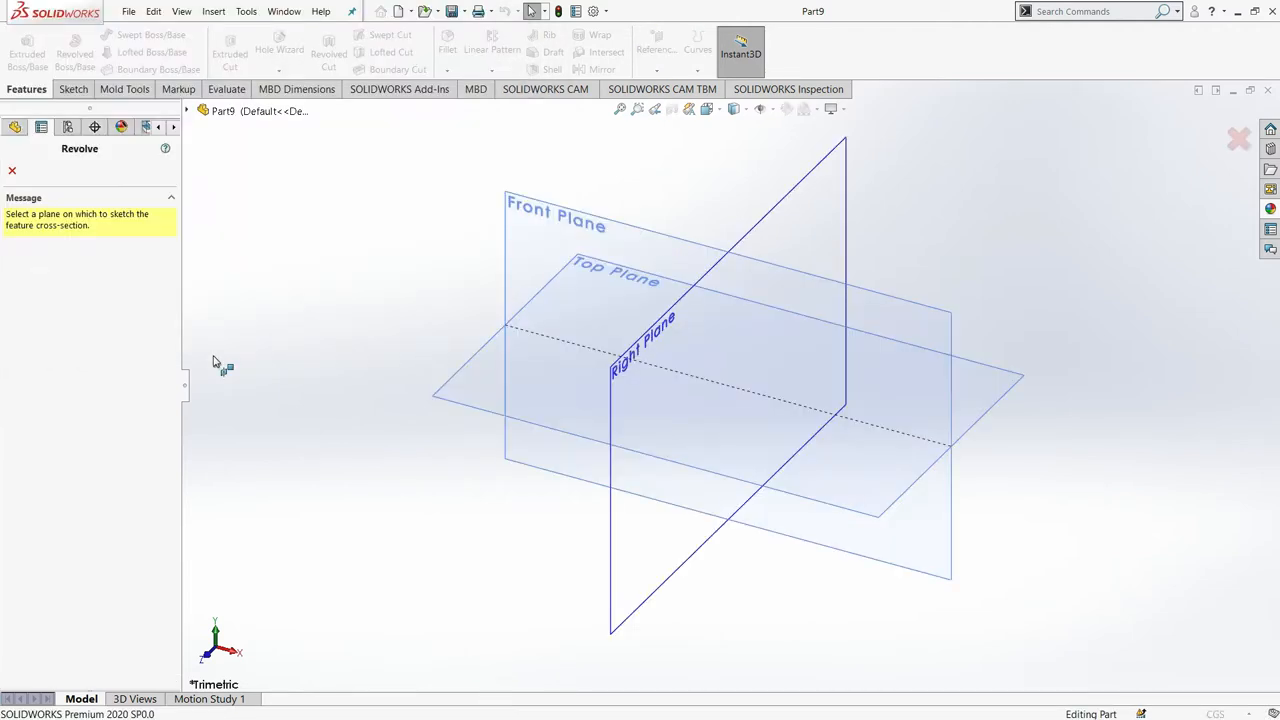
click(648, 238)
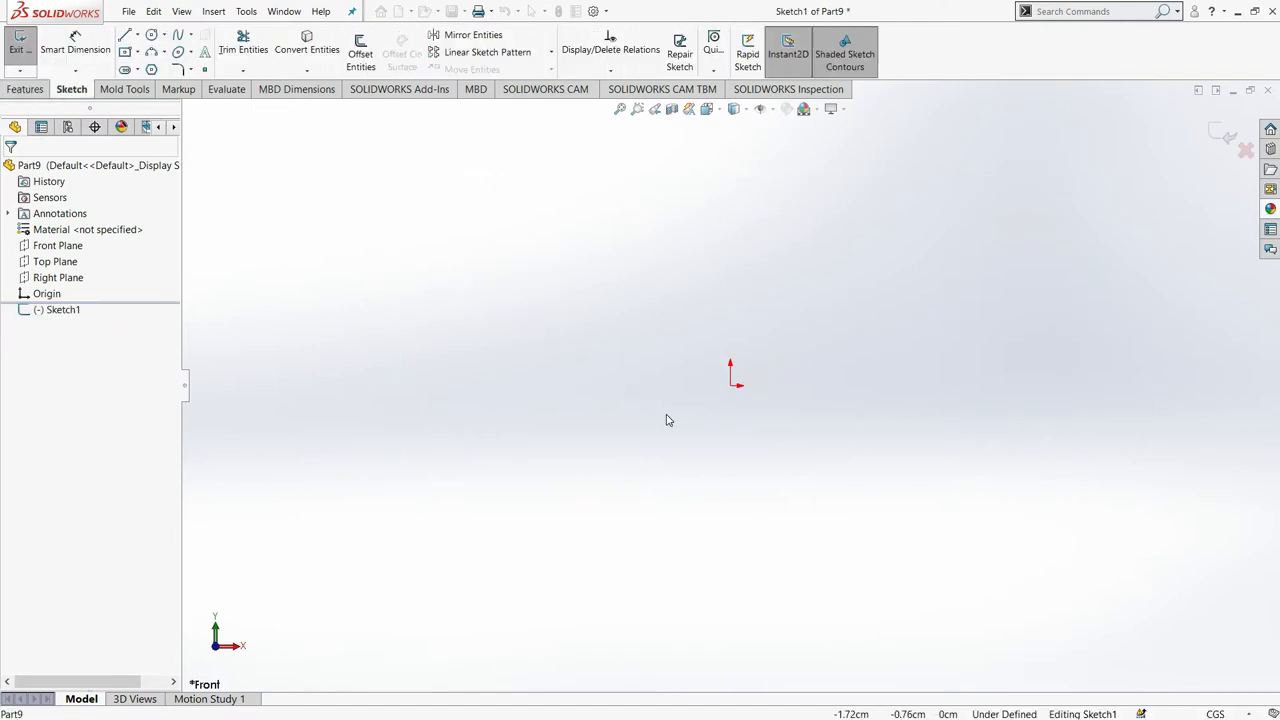
click(136, 36)
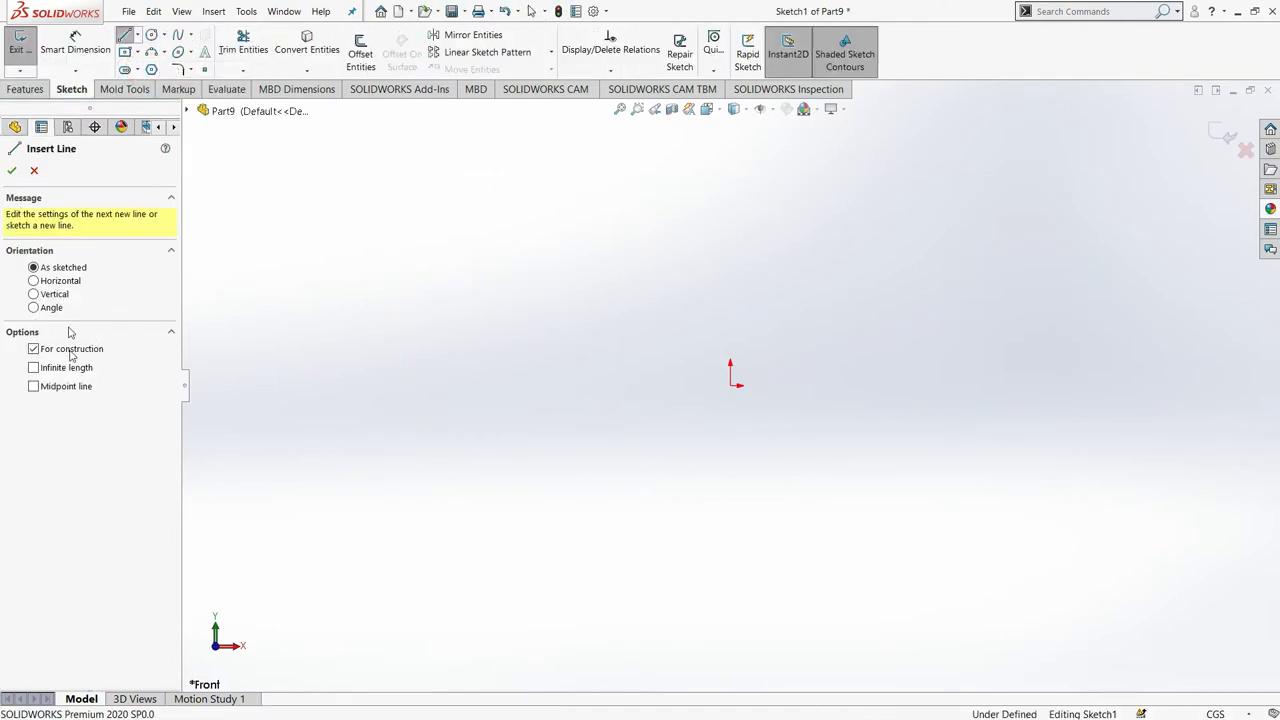
click(34, 371)
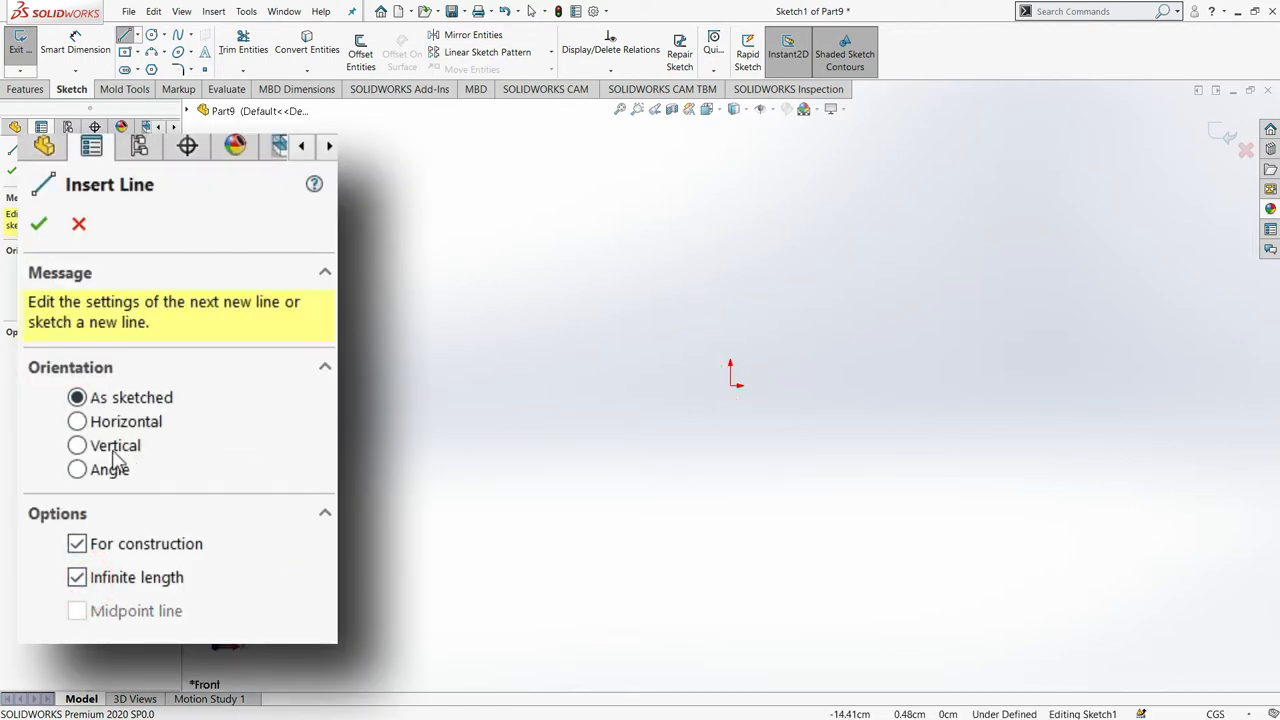
click(33, 294)
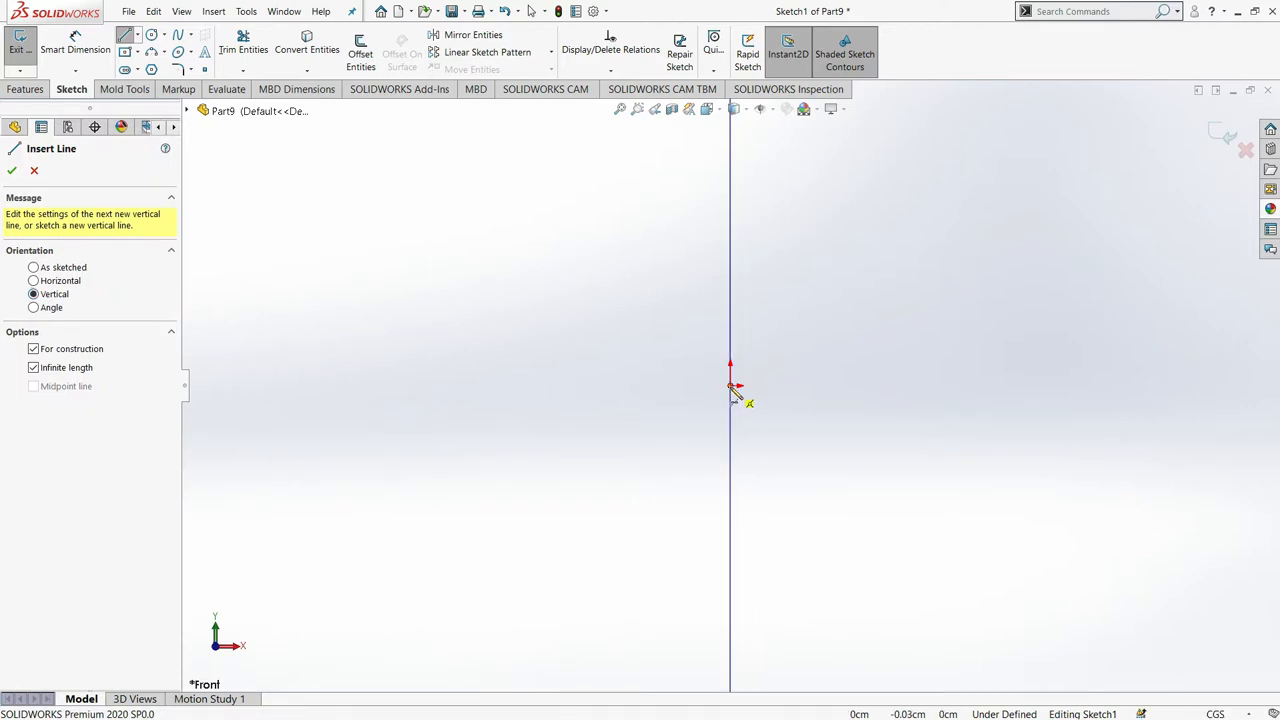
click(733, 388)
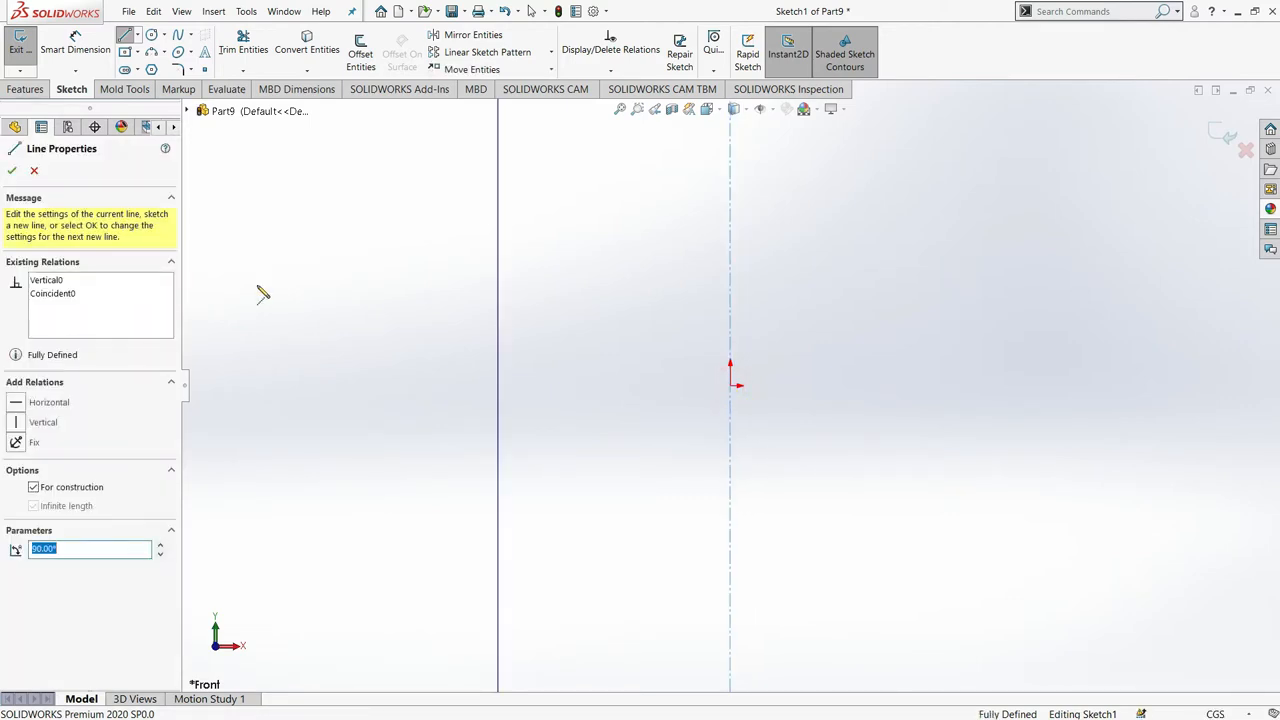
click(11, 173)
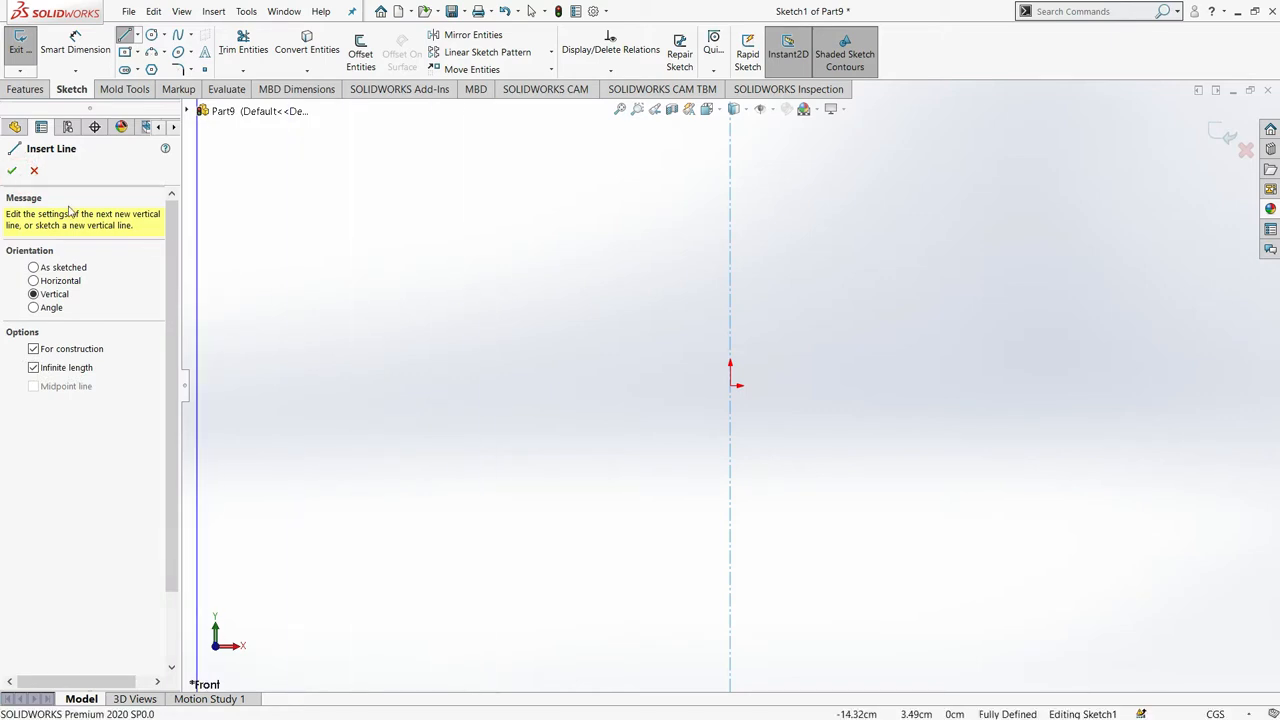
click(25, 172)
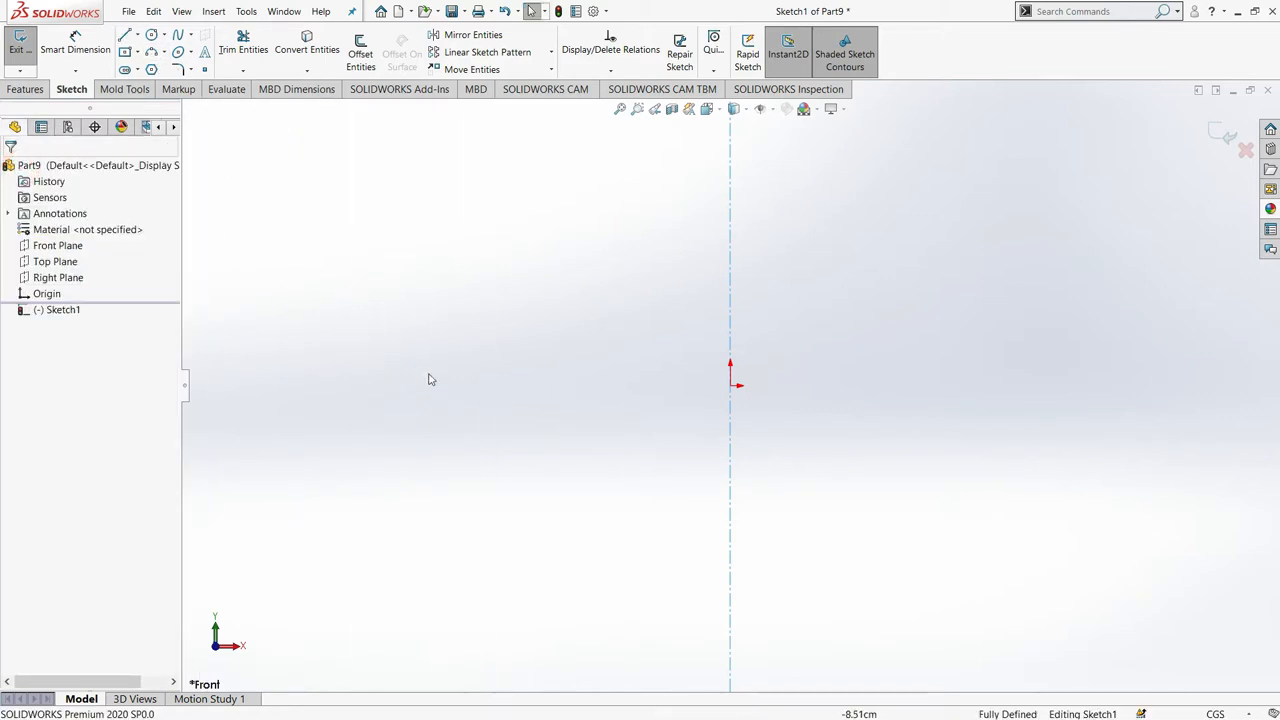
- Sketch a circle left of and above the origin, clear of the centerline, and shrink its radius to about 0.96 cm
click(152, 36)
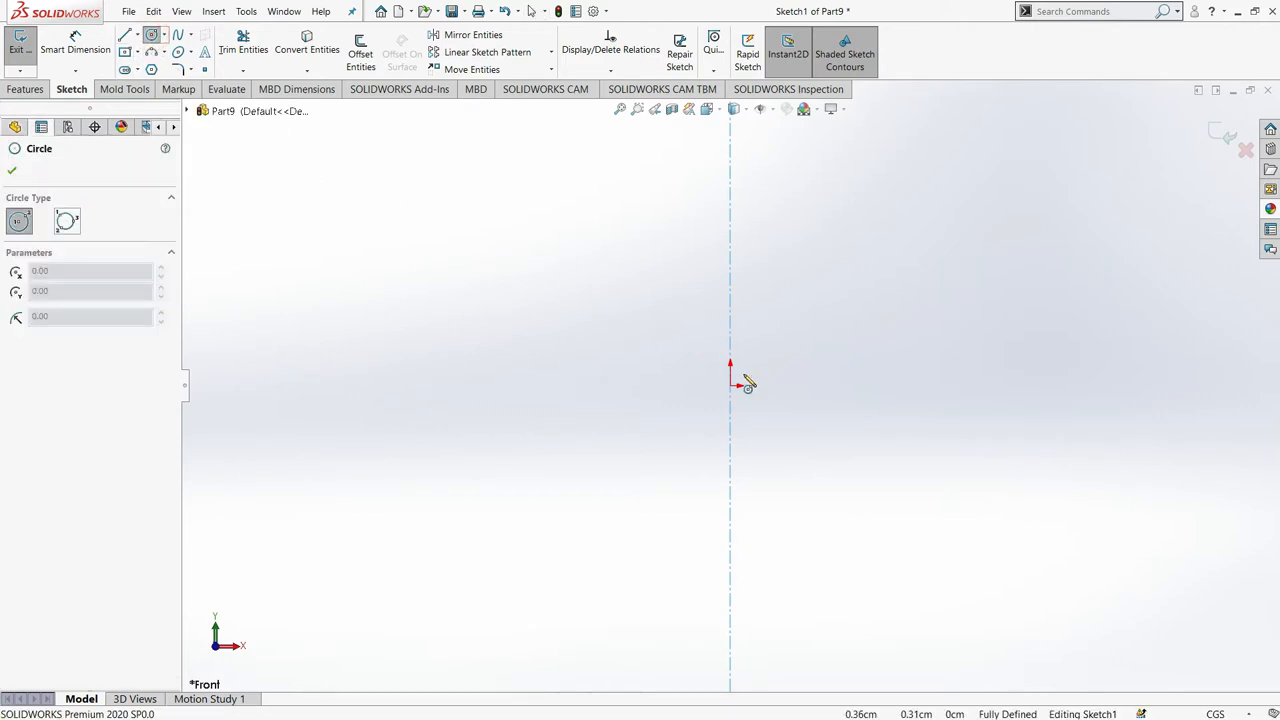
click(483, 258)
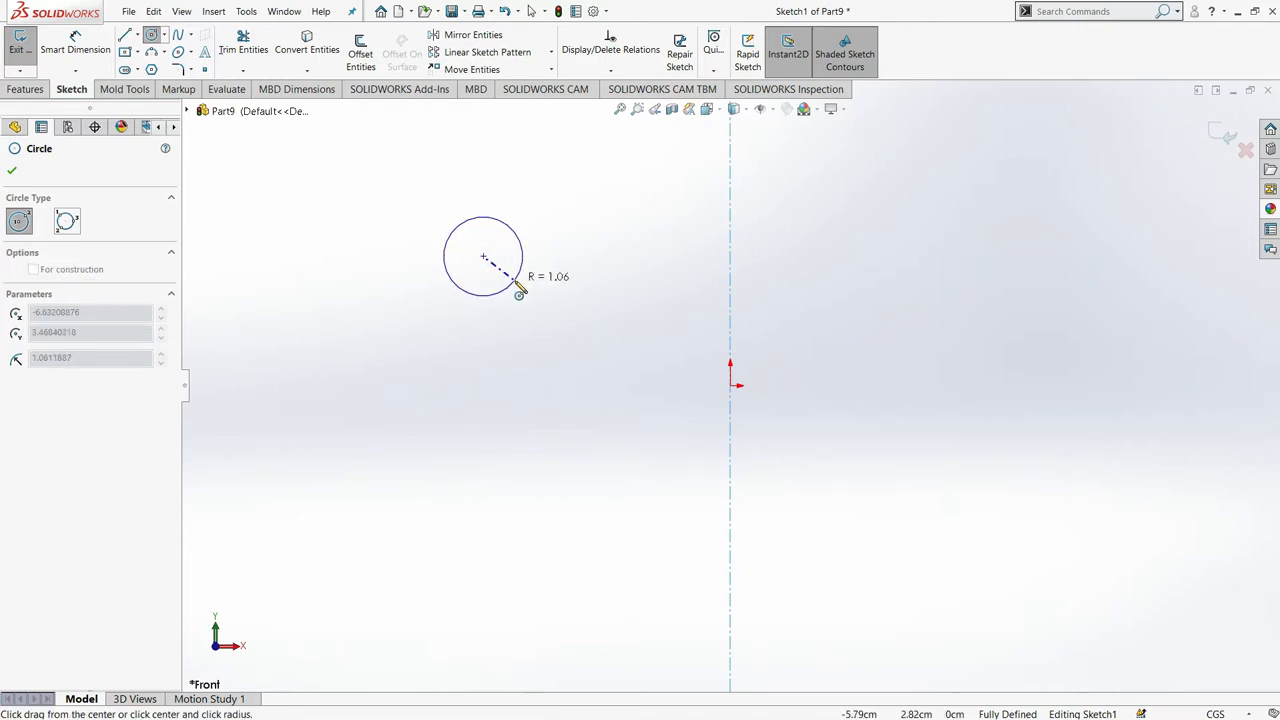
click(521, 292)
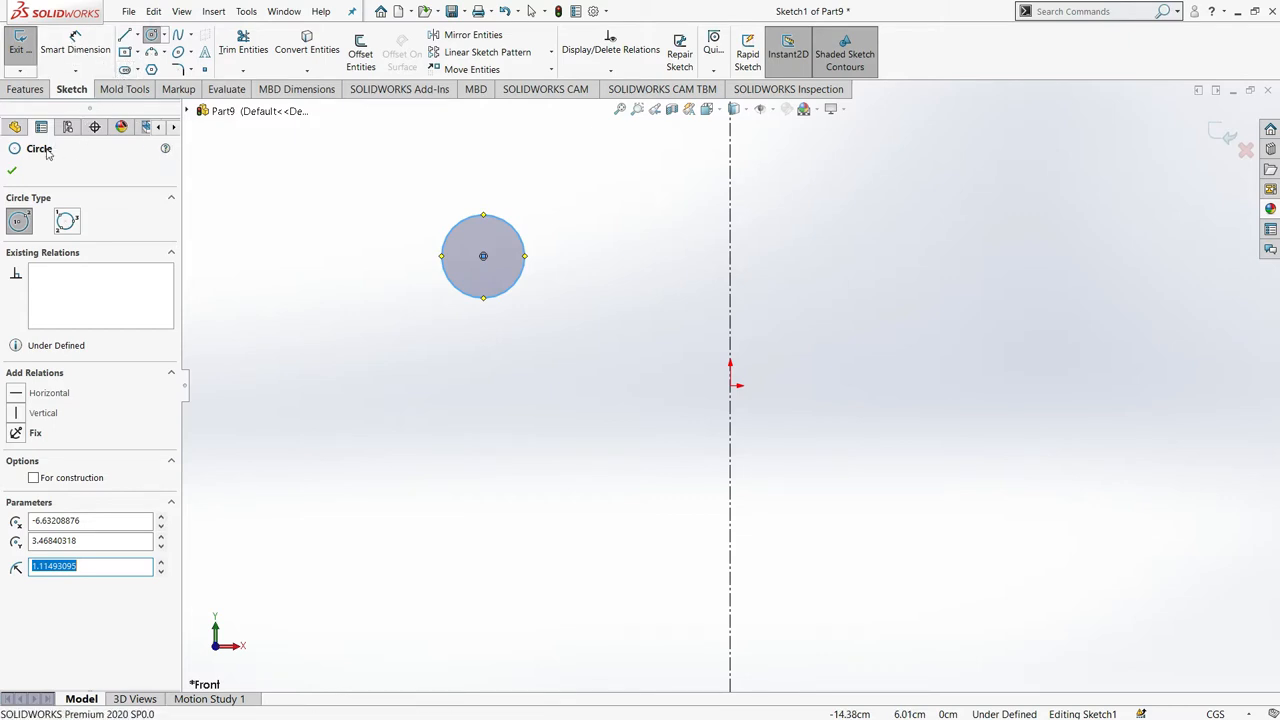
click(13, 171)
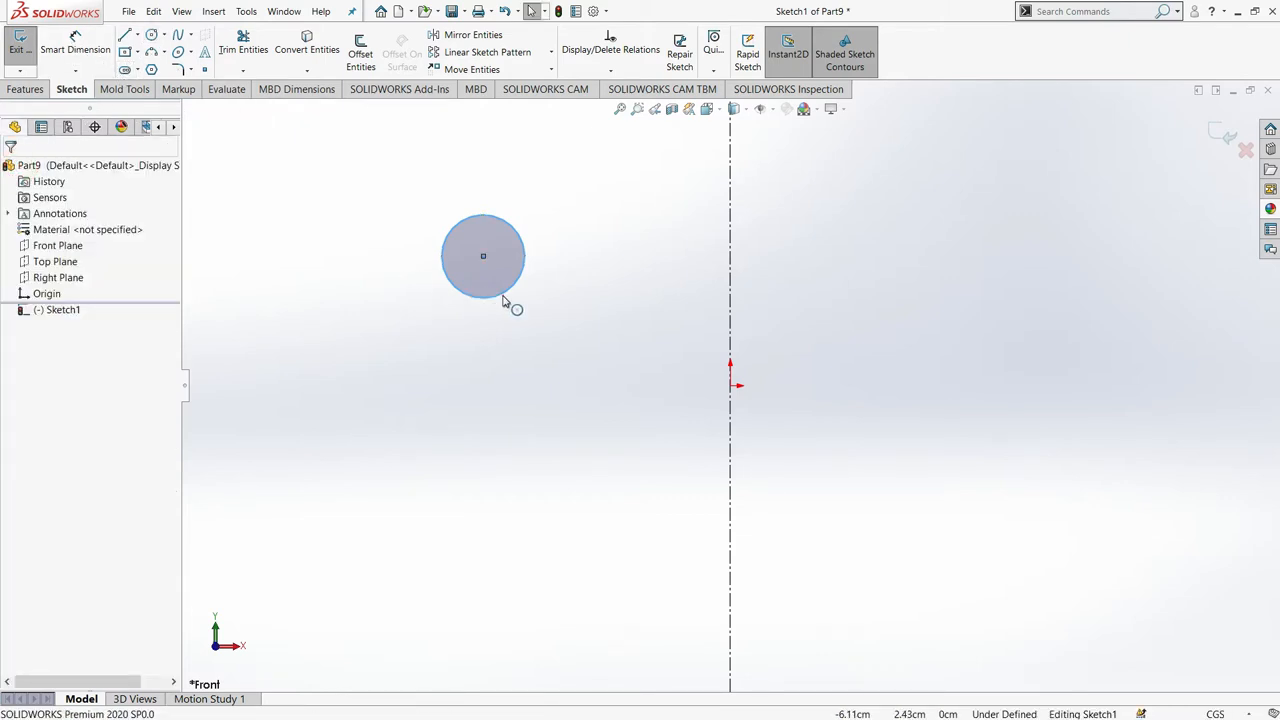
click(494, 295)
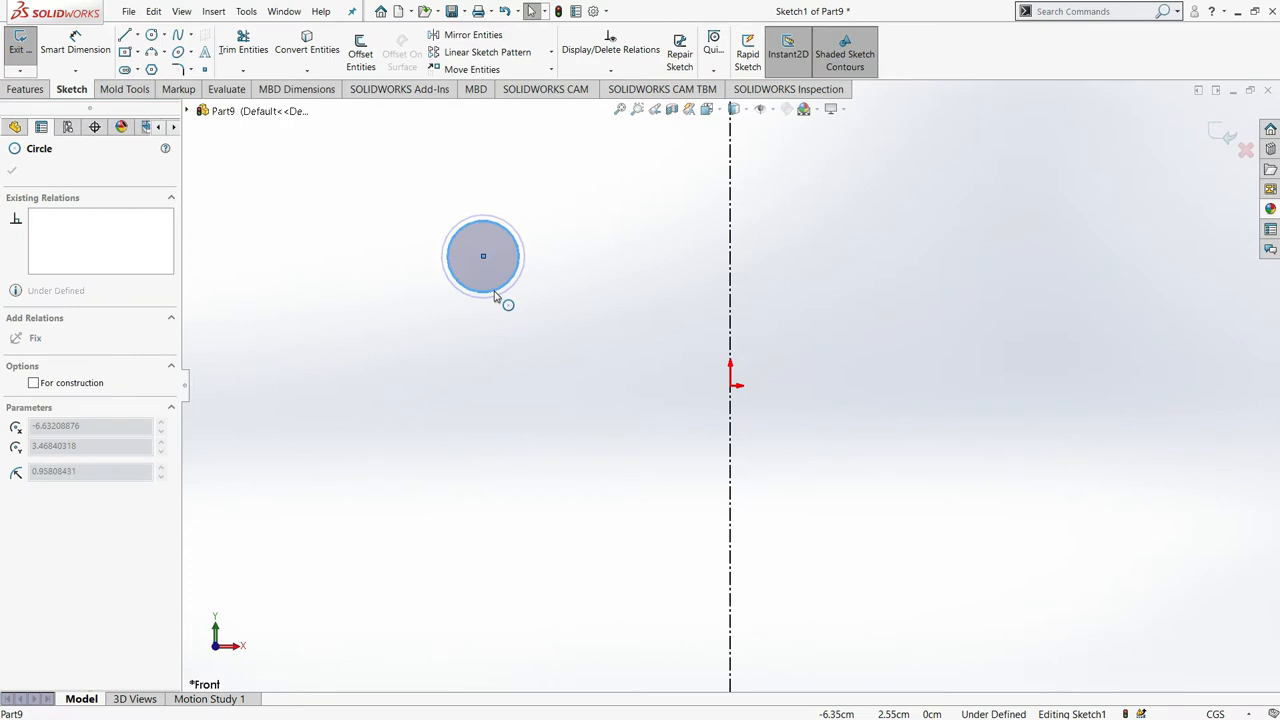
key(Escape)
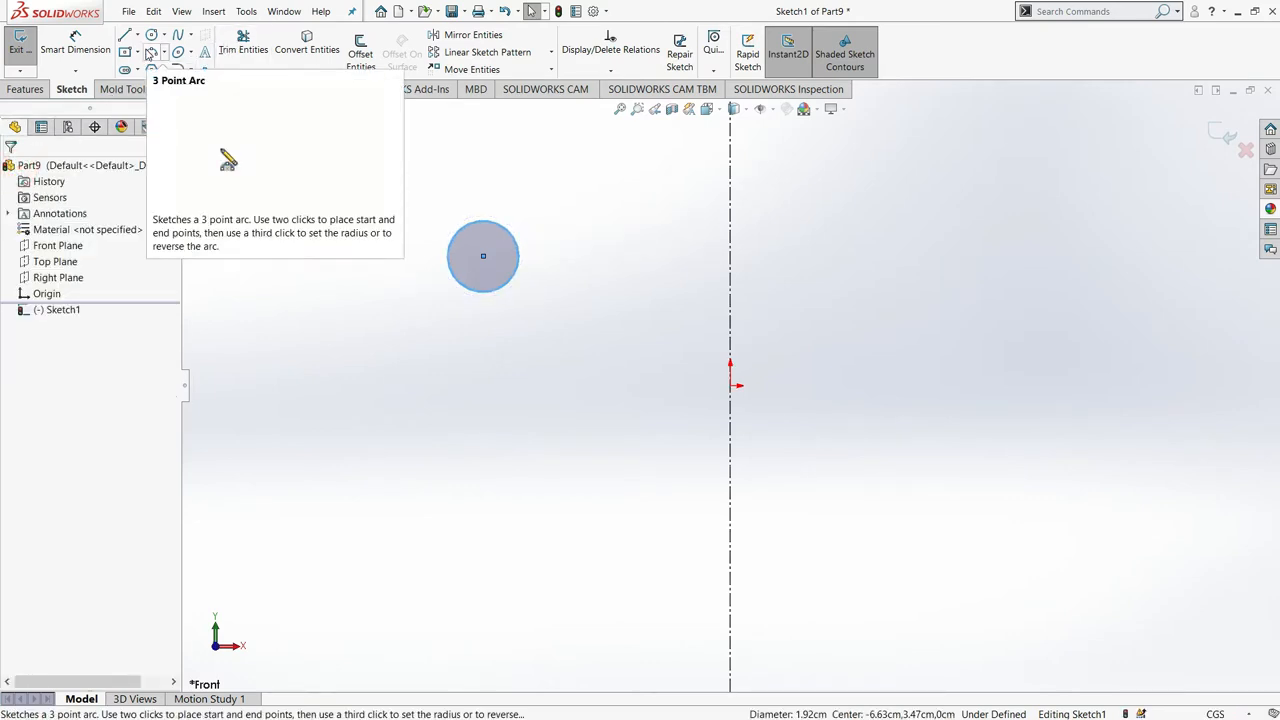
- Sketch three connected lines from the origin: about 0.72 cm horizontally left, a short steep rise, and a short outward slant
click(151, 52)
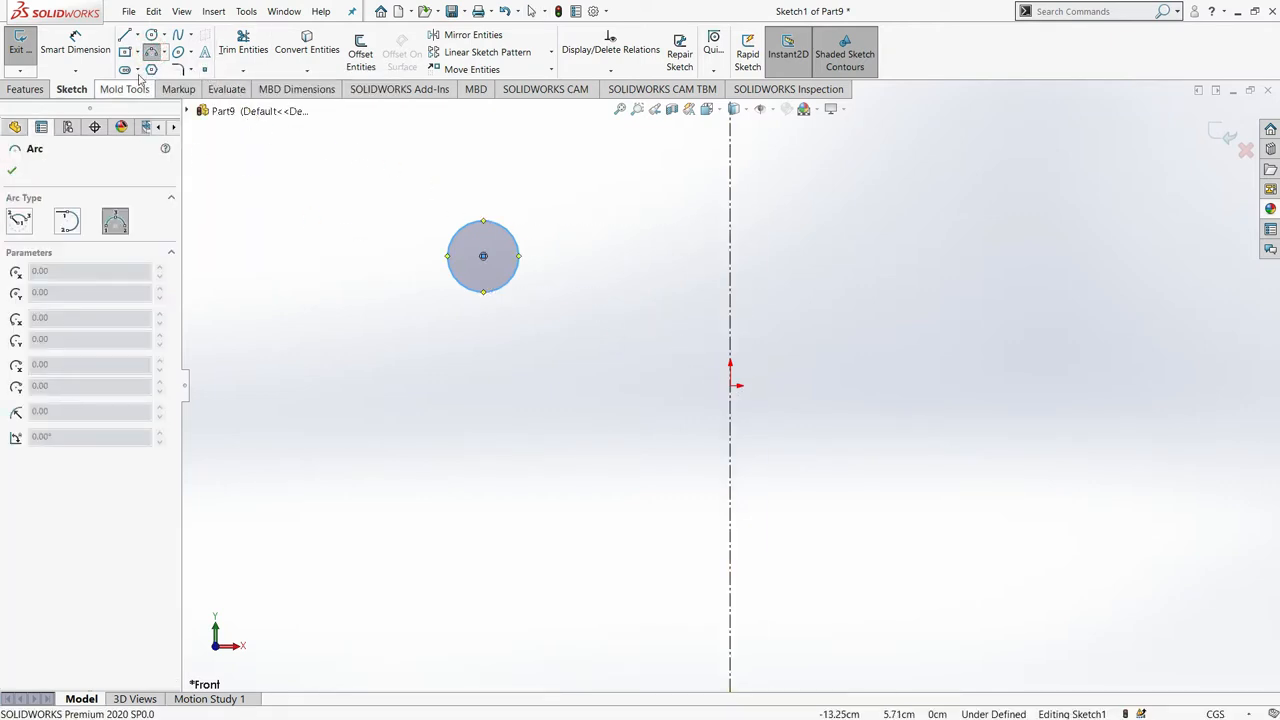
click(124, 36)
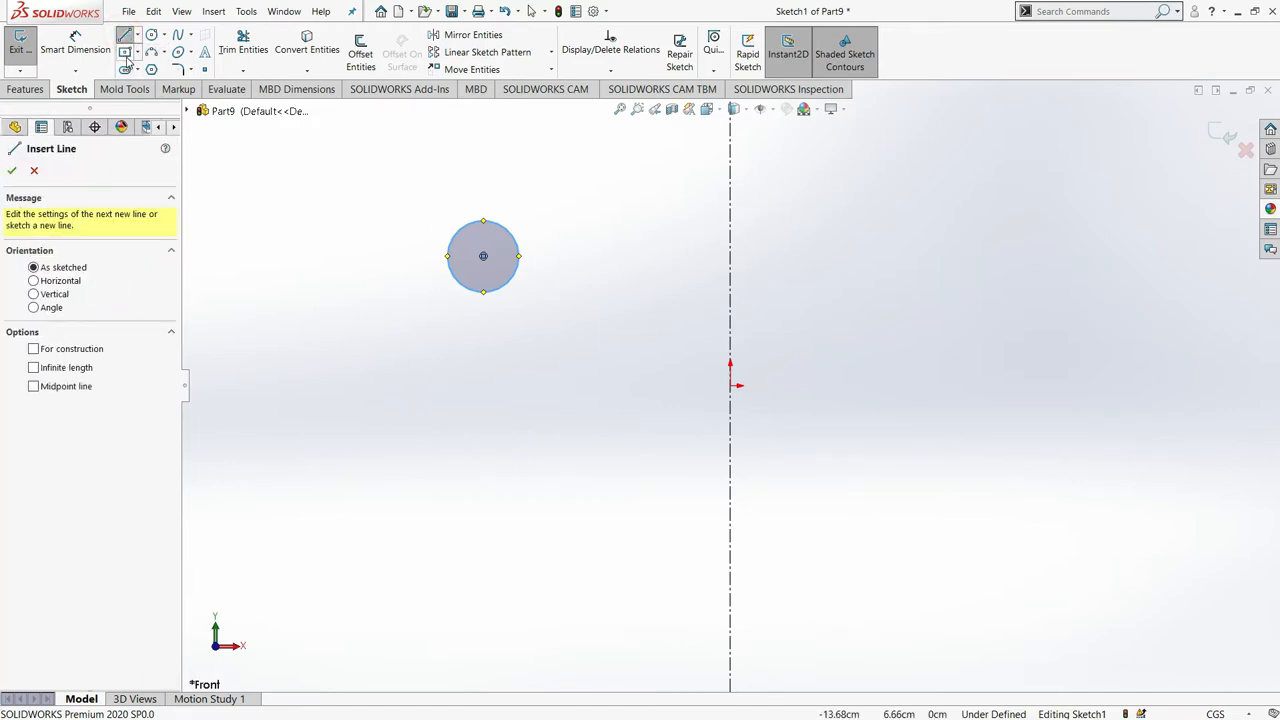
click(731, 386)
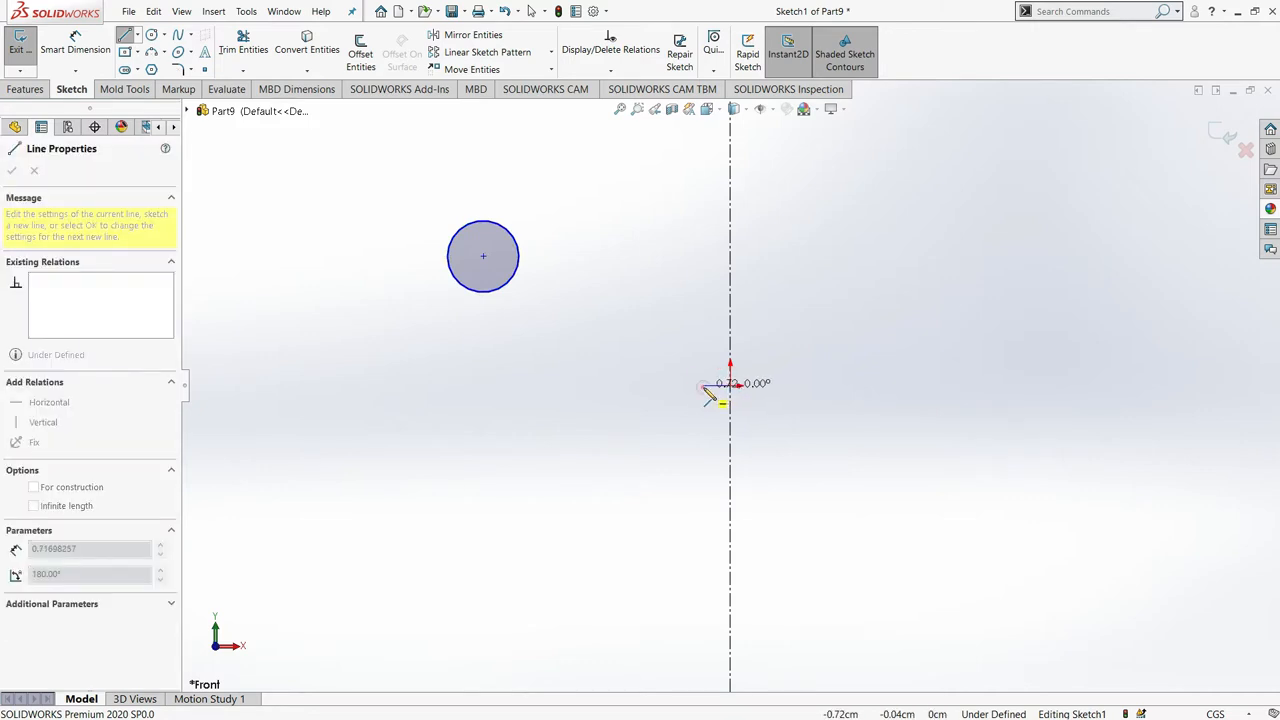
click(704, 386)
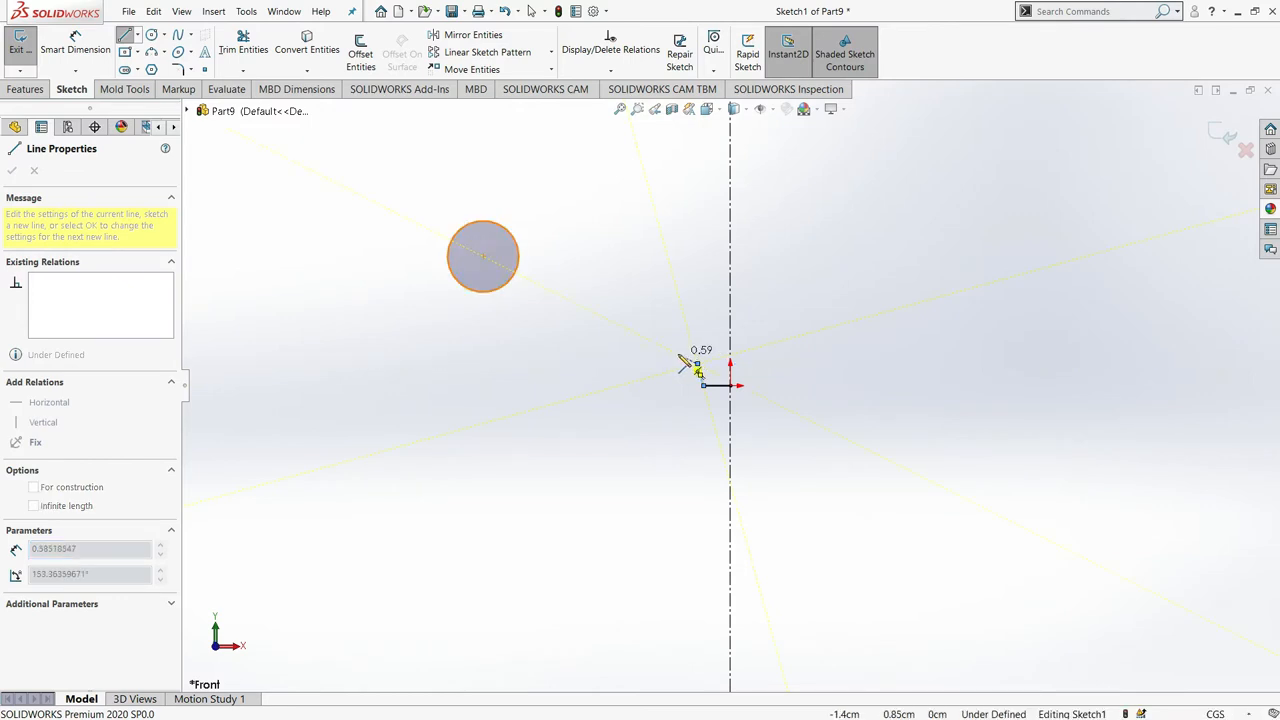
click(678, 355)
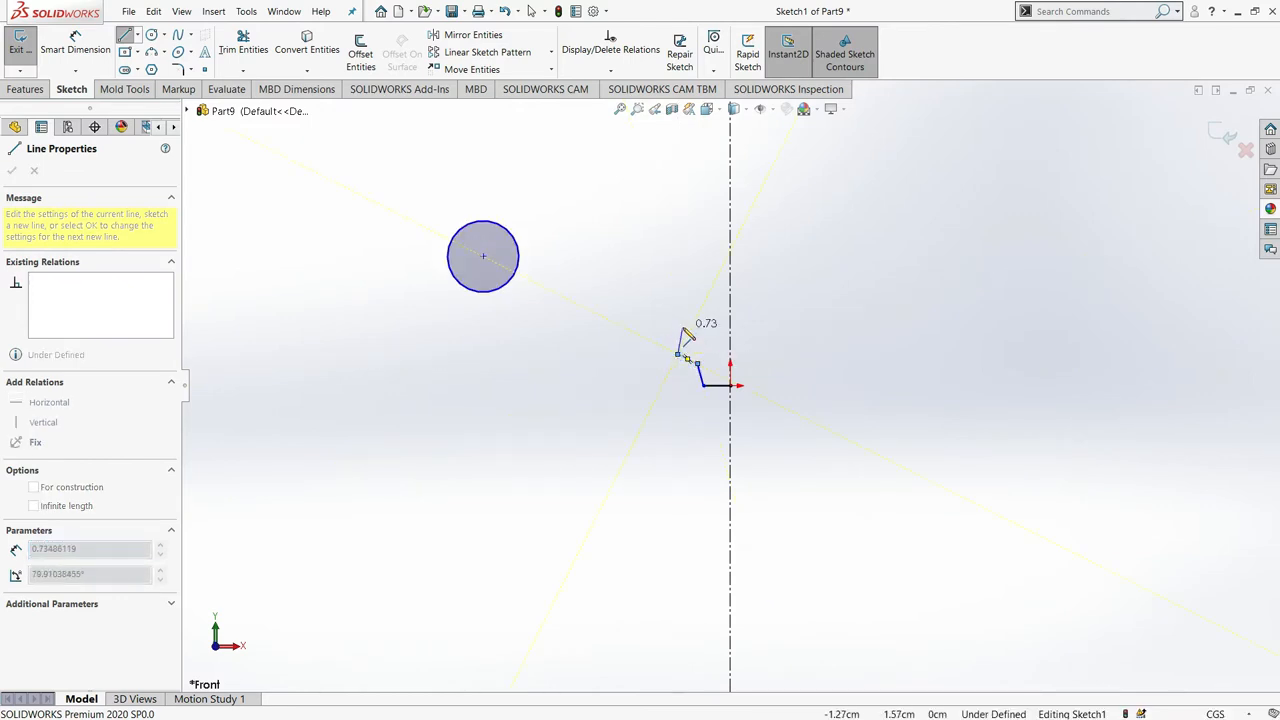
- Sketch a 90° three-point arc of about 1.3 cm radius from the line chain's outer end up to the centerline
click(151, 52)
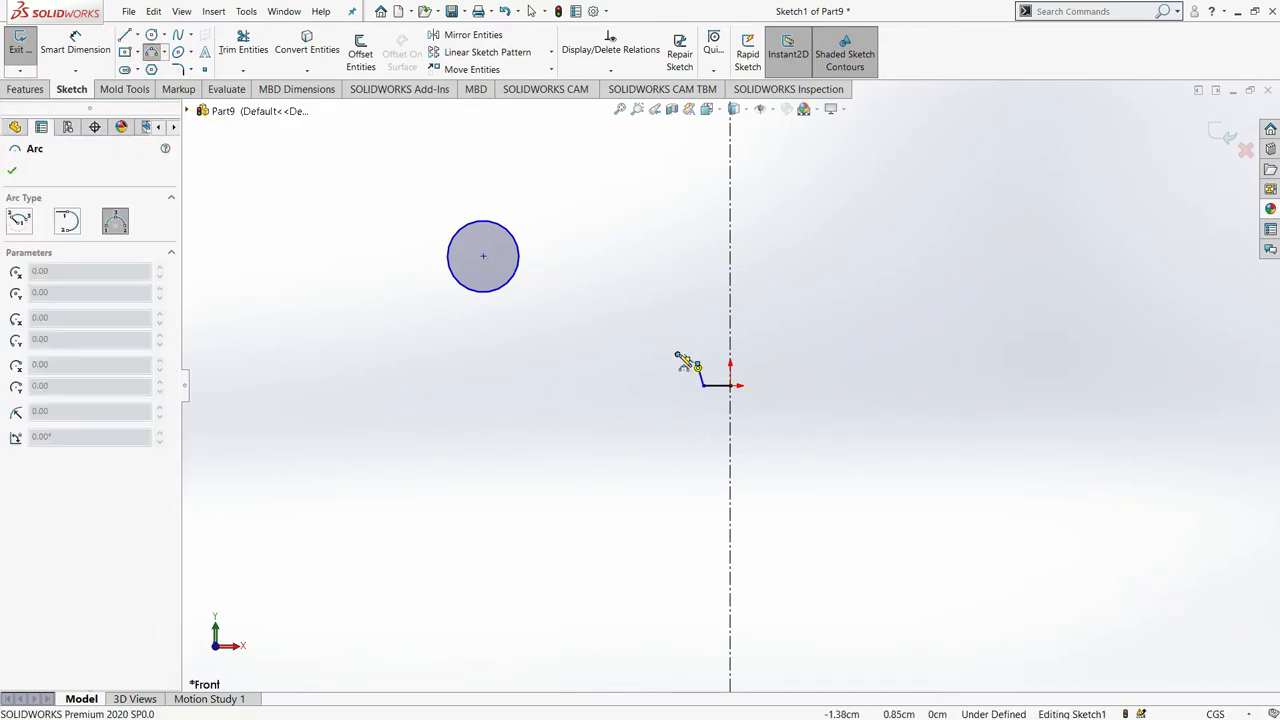
click(679, 355)
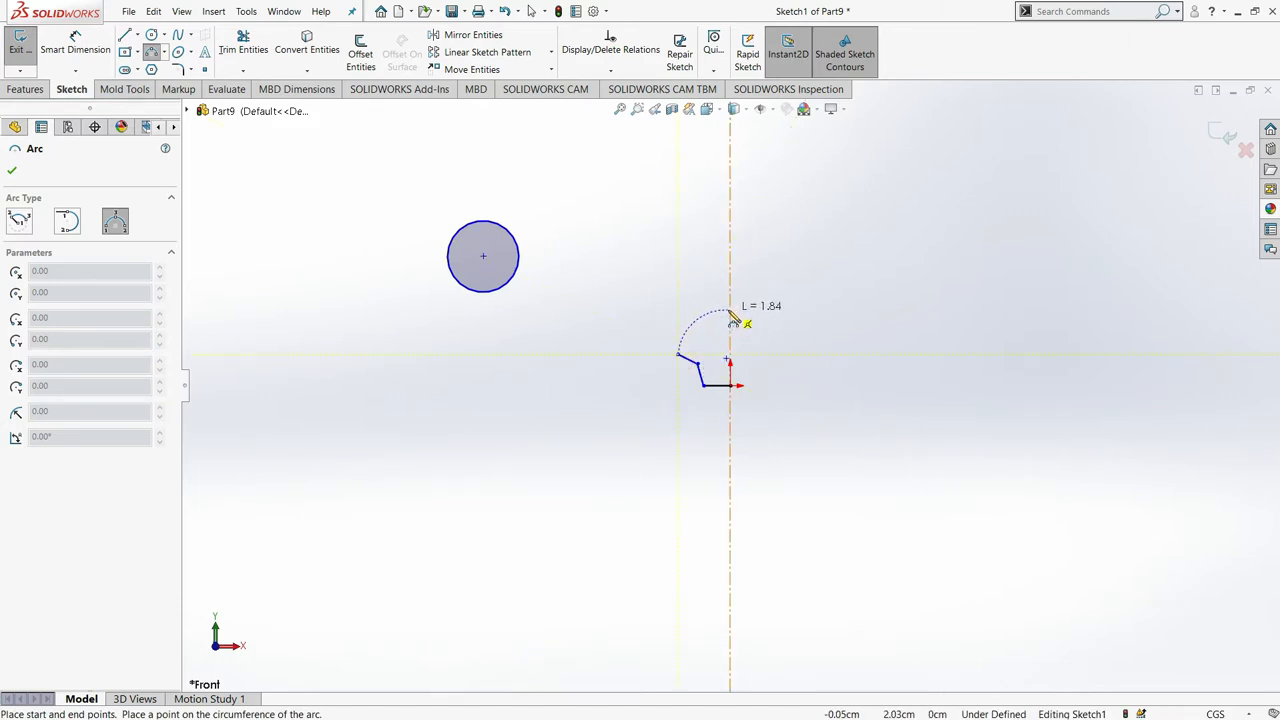
click(729, 356)
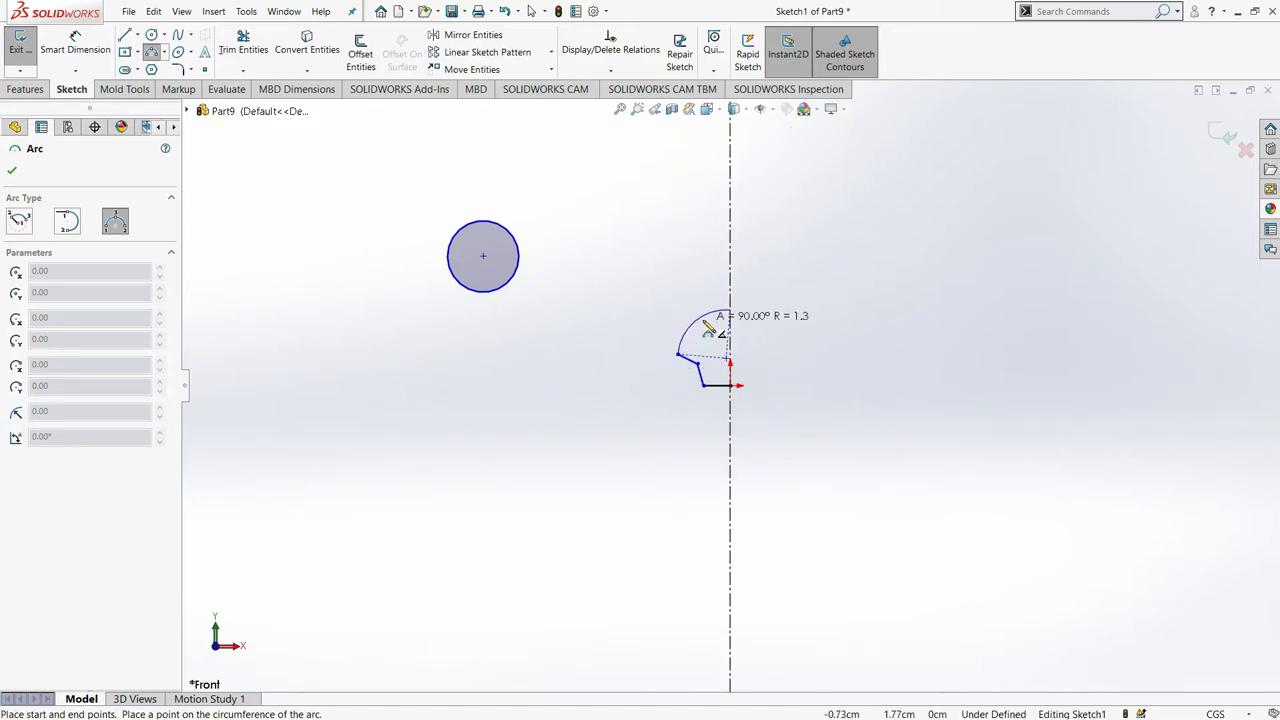
click(702, 320)
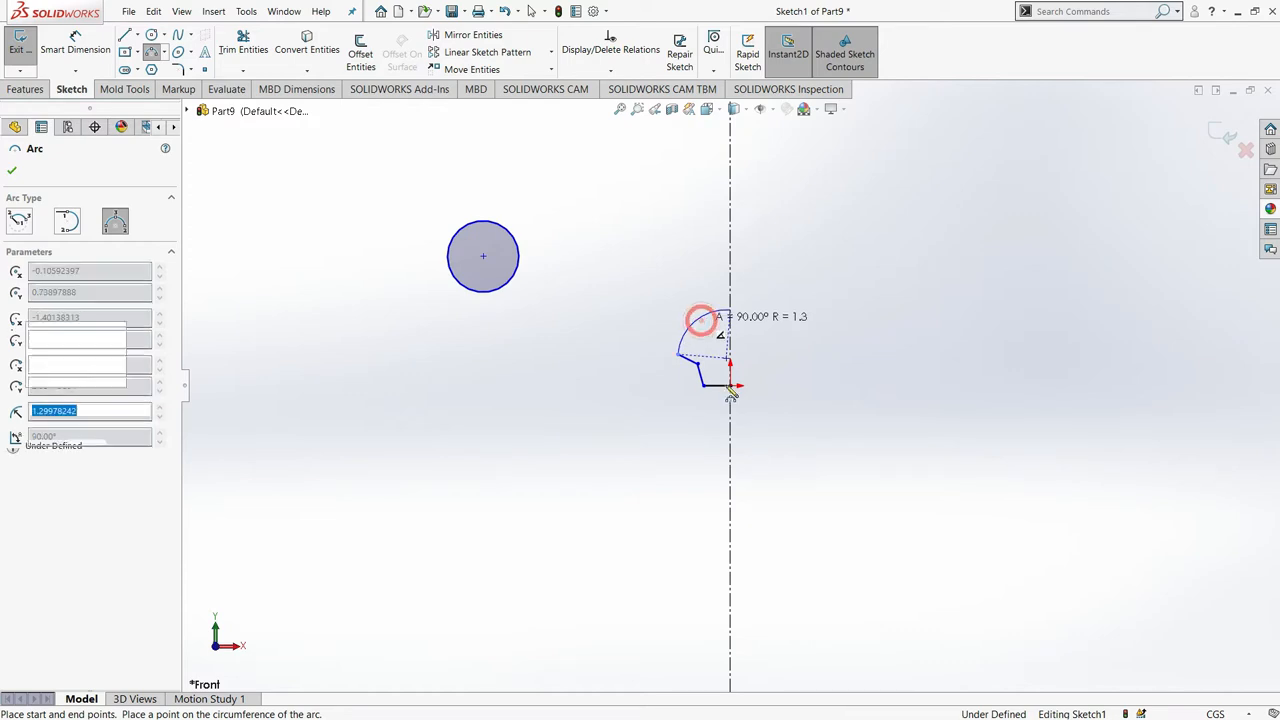
click(14, 166)
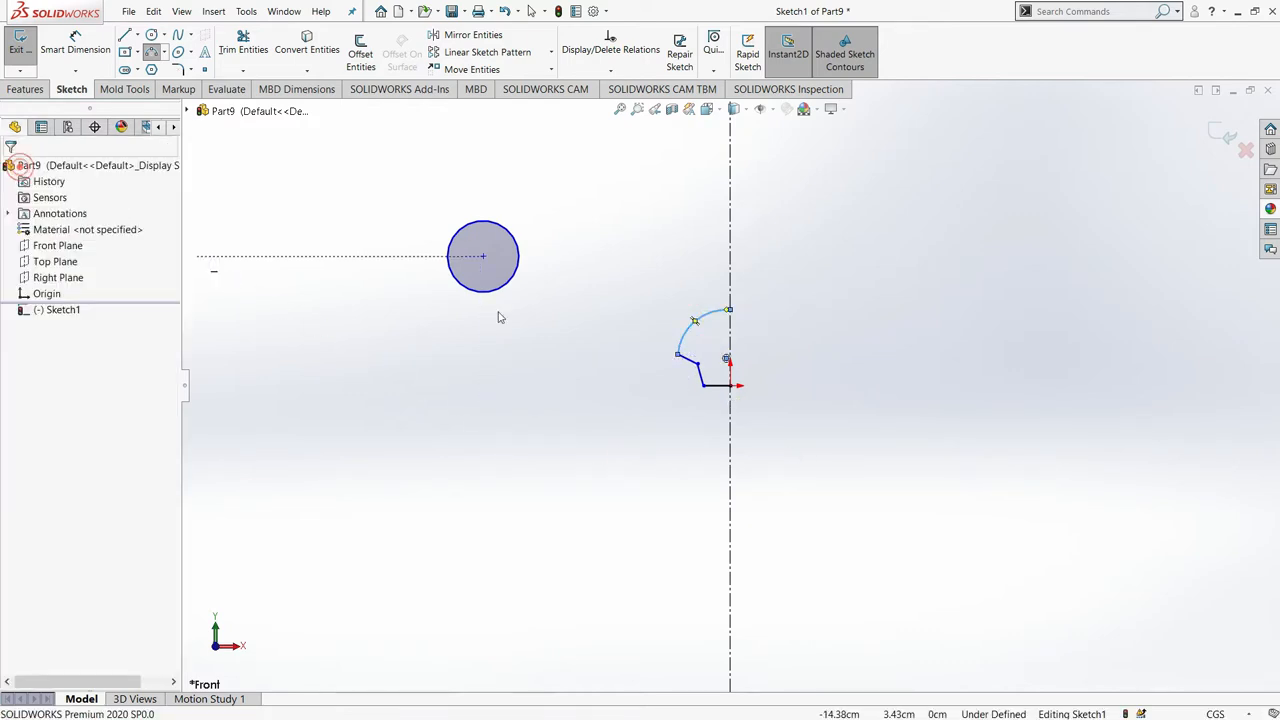
click(601, 445)
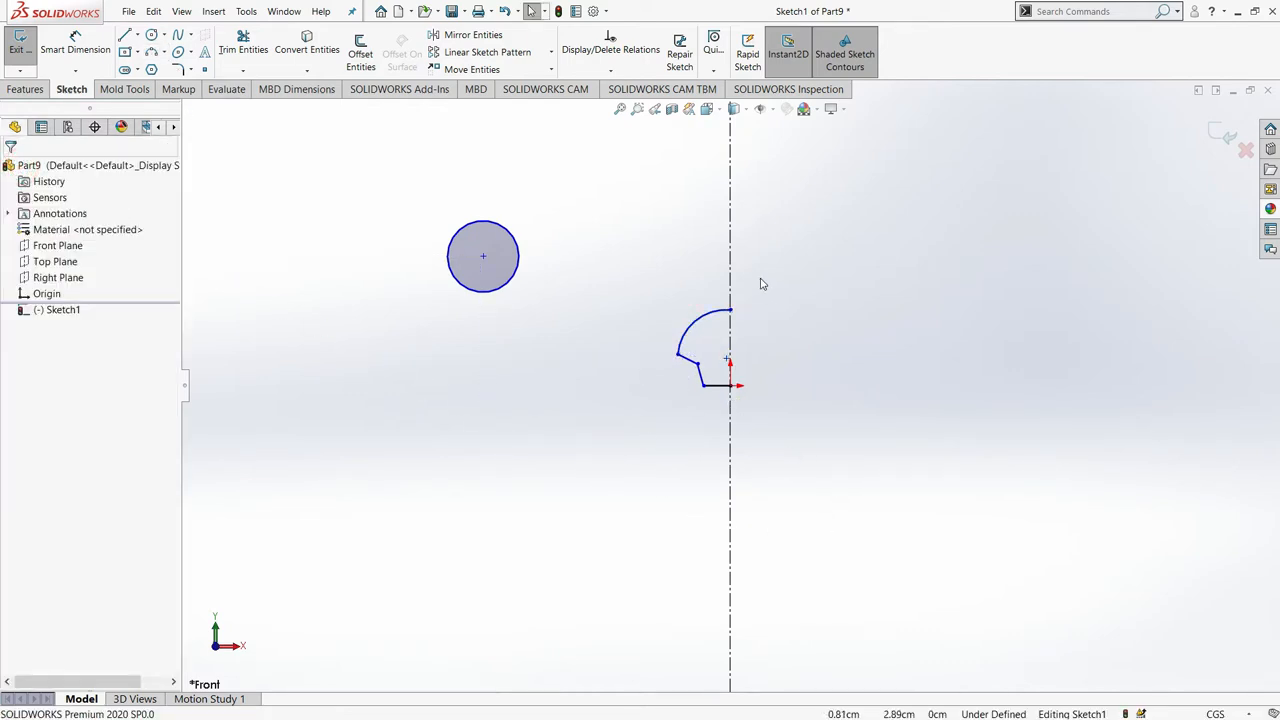
- Reshape the line chain by moving its inner corners outward, so the short side line stands vertical about 1.03 cm from the centerline
scroll(760, 280, down, 2)
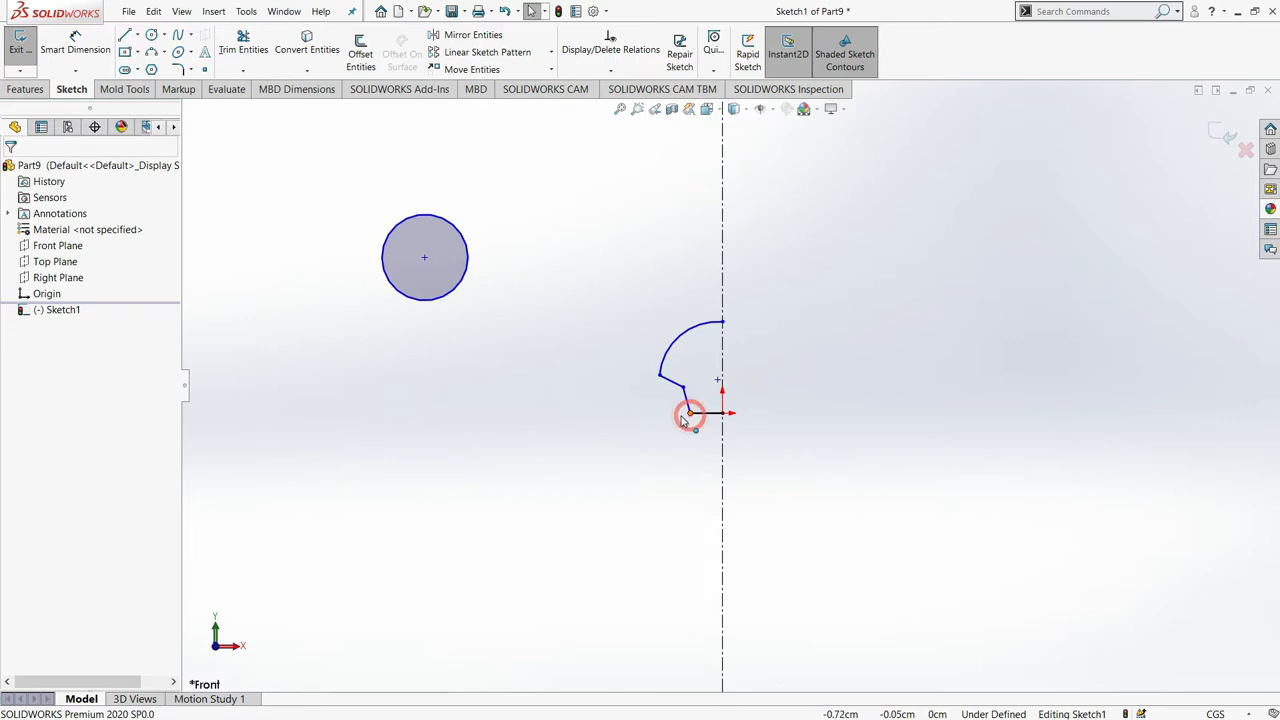
mouse_move(690, 414)
mouse_down()
mouse_move(674, 417)
mouse_move(662, 374)
mouse_move(632, 371)
mouse_move(676, 387)
mouse_up()
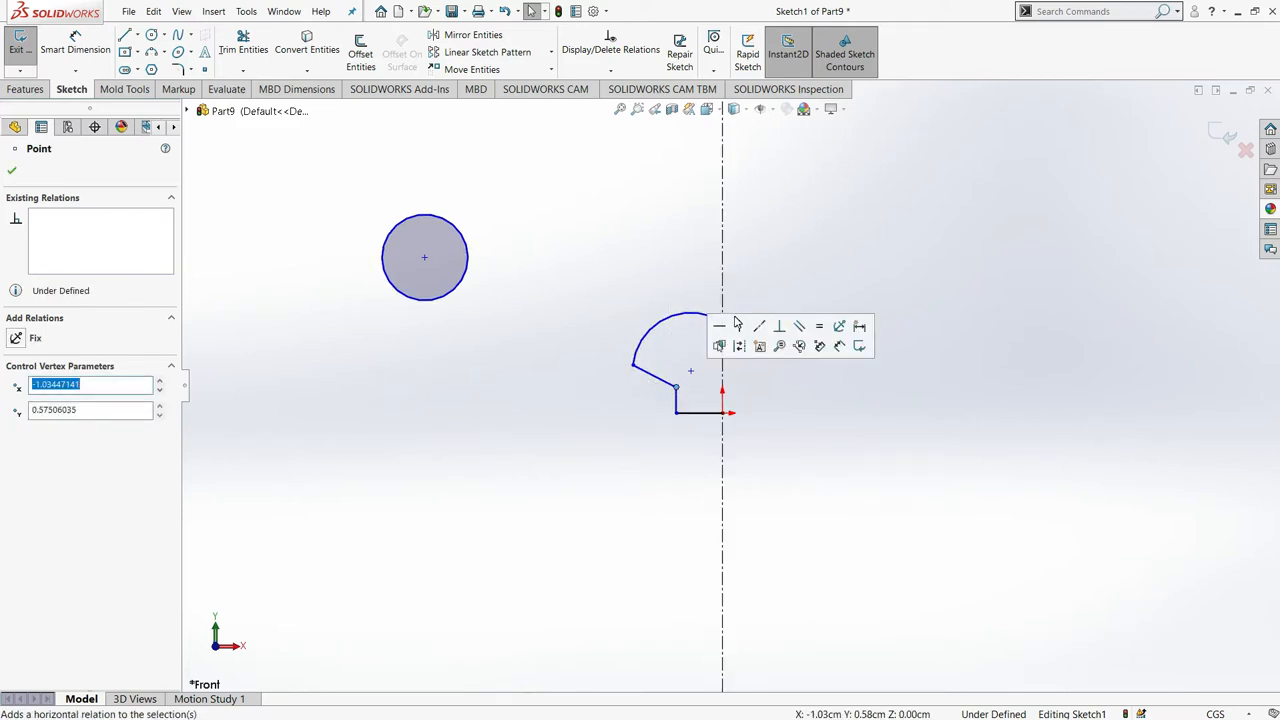
click(686, 345)
- Raise the arc's end along the centerline to about 2.46 cm and trim the arc away from the profile
mouse_move(722, 321)
mouse_down()
mouse_move(737, 286)
mouse_move(731, 309)
mouse_move(745, 316)
mouse_up()
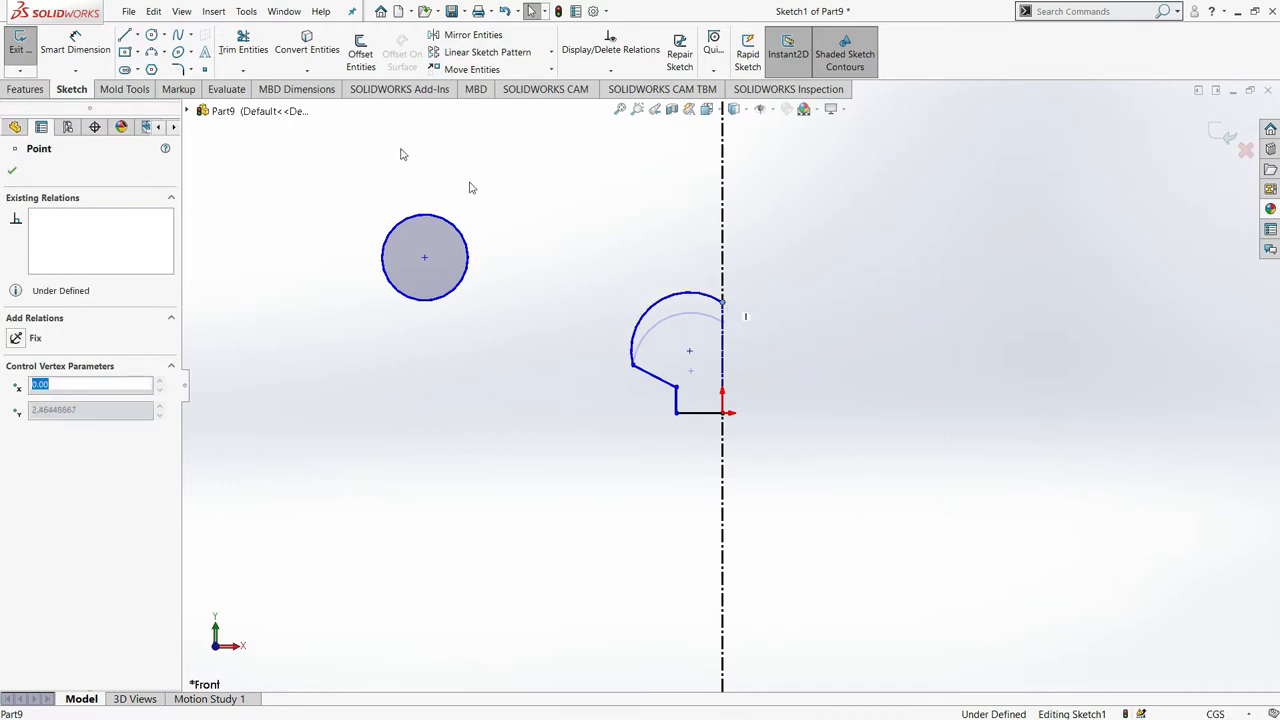
click(243, 45)
drag(663, 306, 620, 297)
click(178, 68)
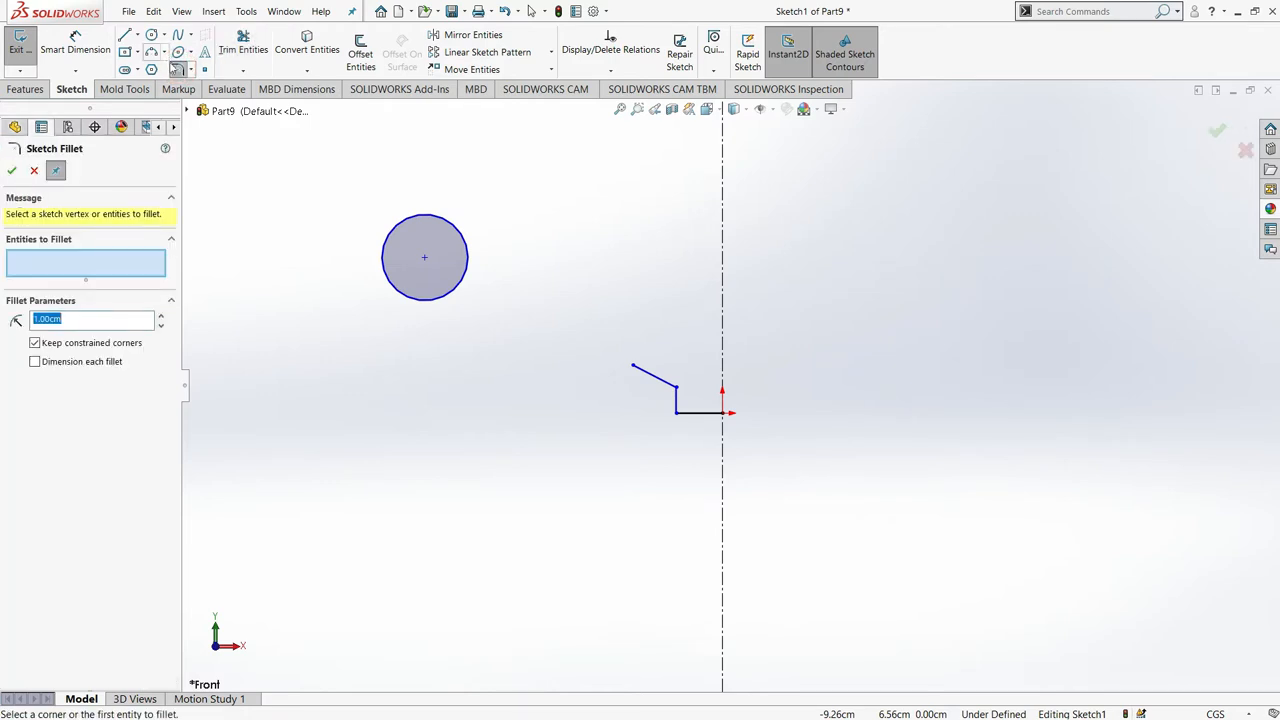
- Sketch a flatter three-point arc of about 2.66 cm radius and 47.8° from the slanted line's outer end to the centerline
click(152, 52)
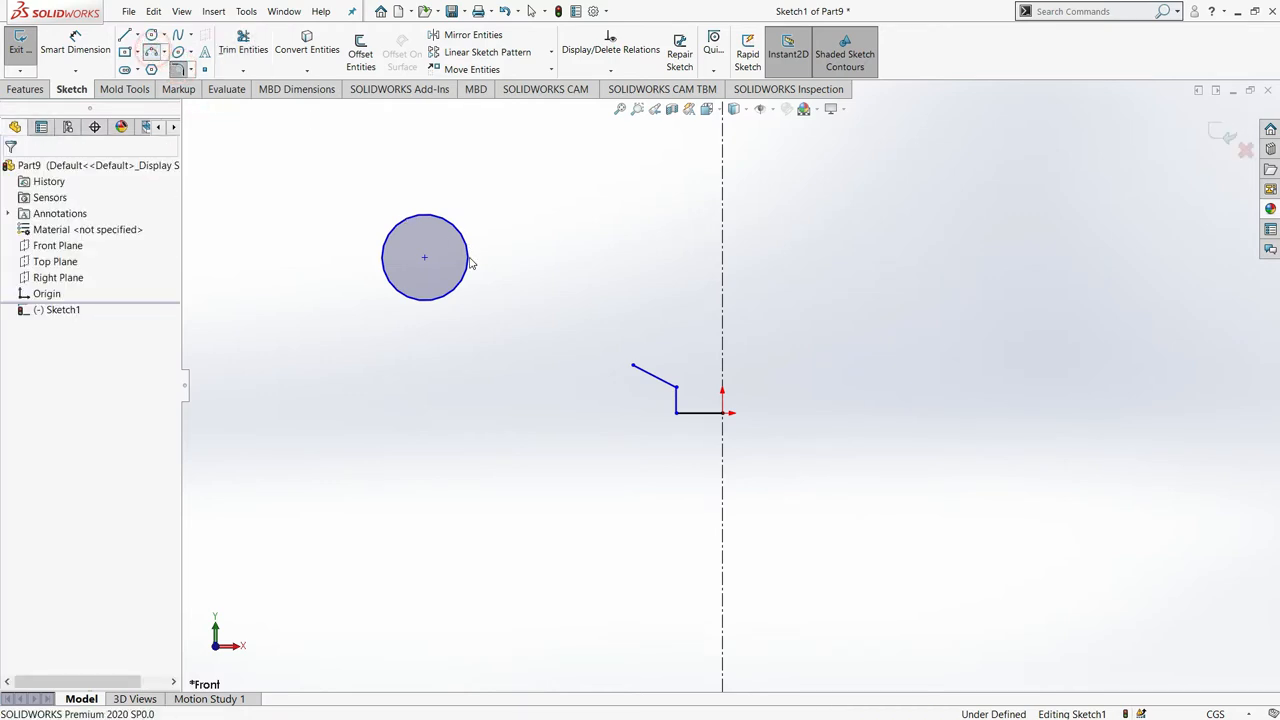
click(164, 52)
click(178, 103)
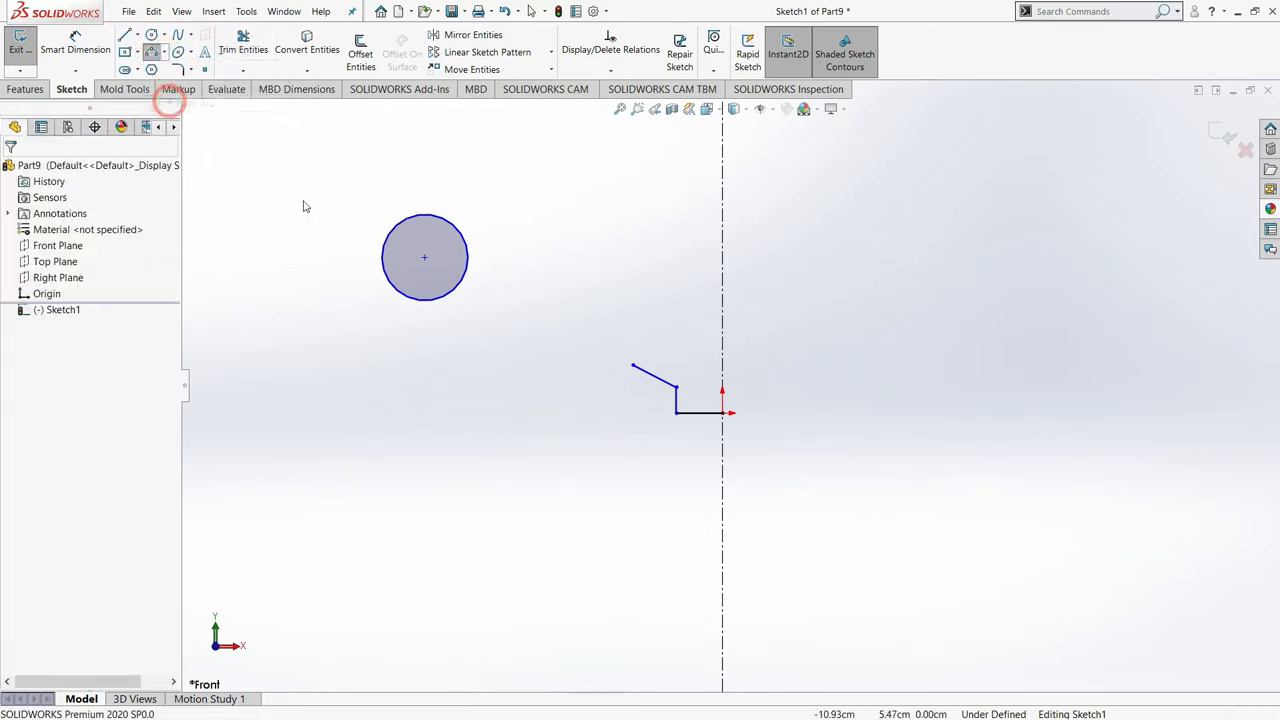
click(632, 366)
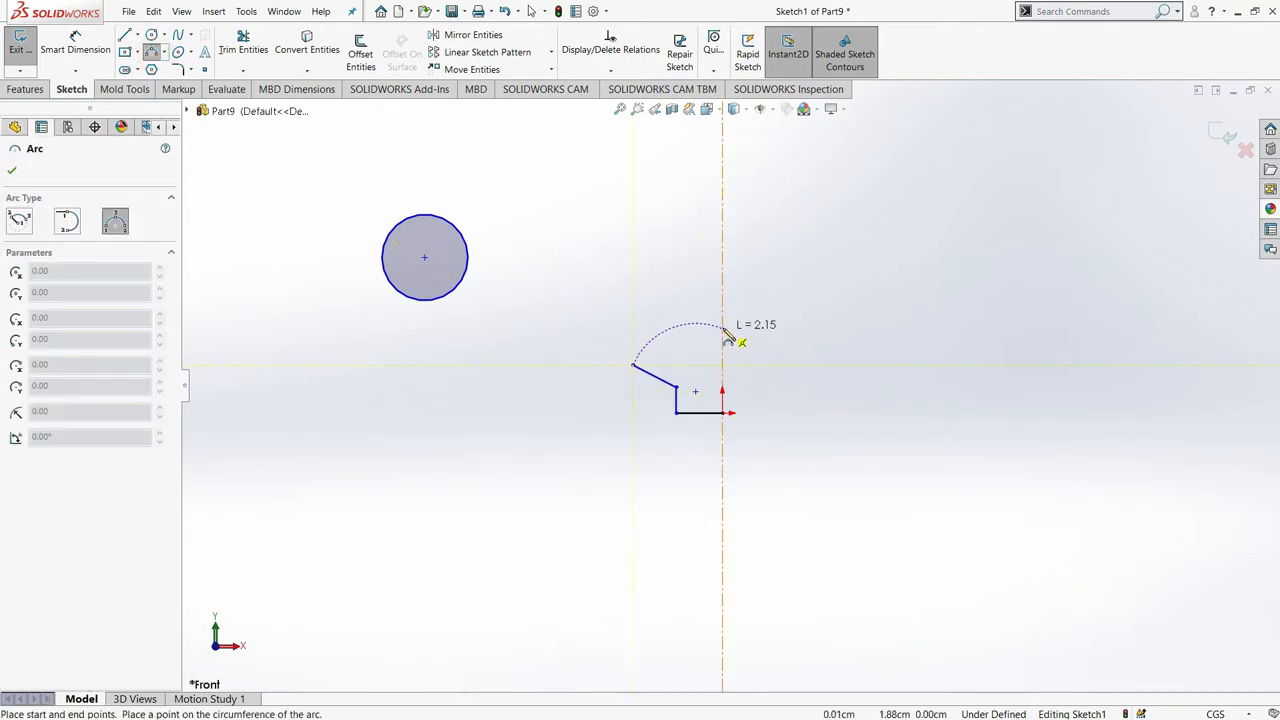
click(724, 331)
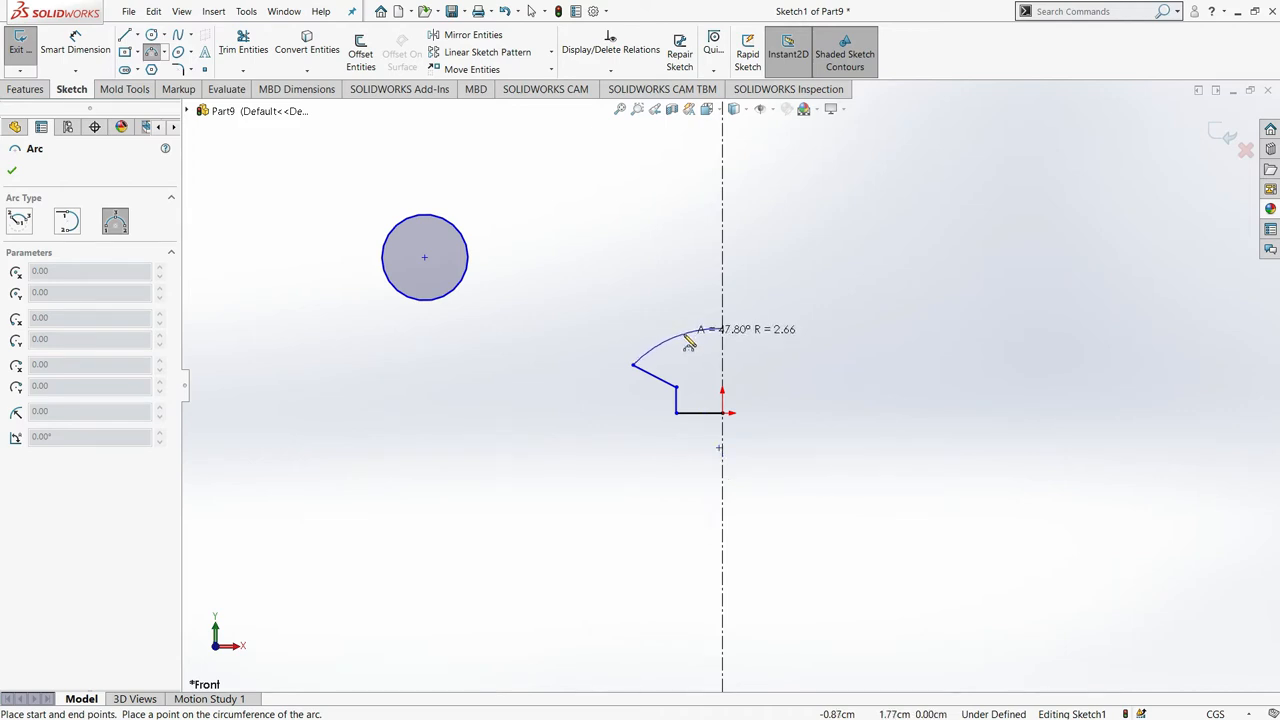
click(684, 340)
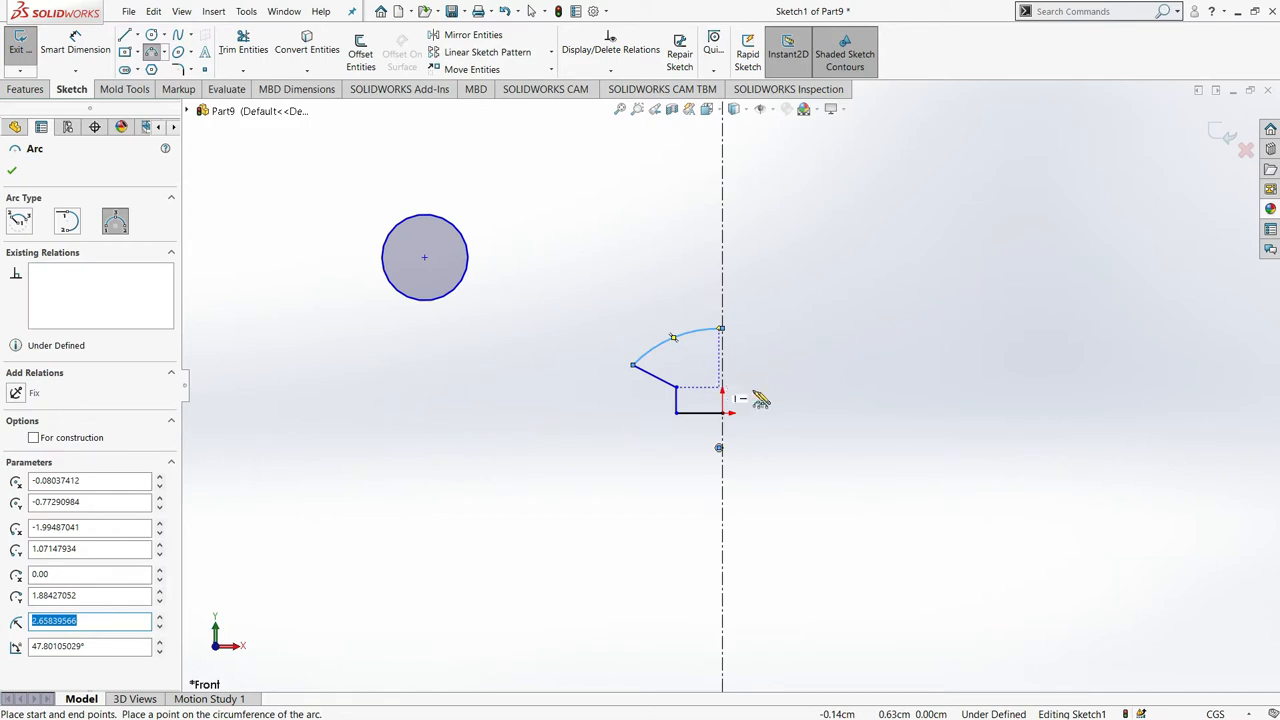
click(12, 173)
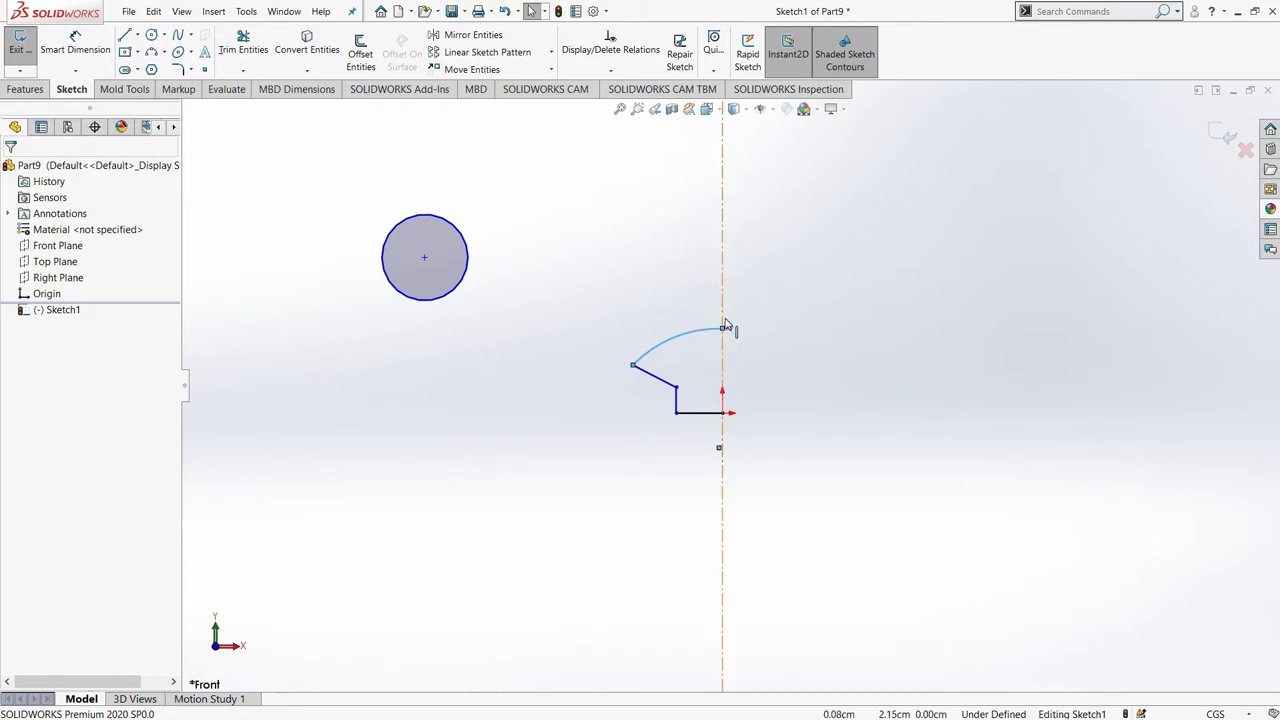
- Sketch a horizontal line about 0.47 cm long outward from the centerline above the arc, and a vertical line about 0.95 cm down to the arc
scroll(726, 325, down, 2)
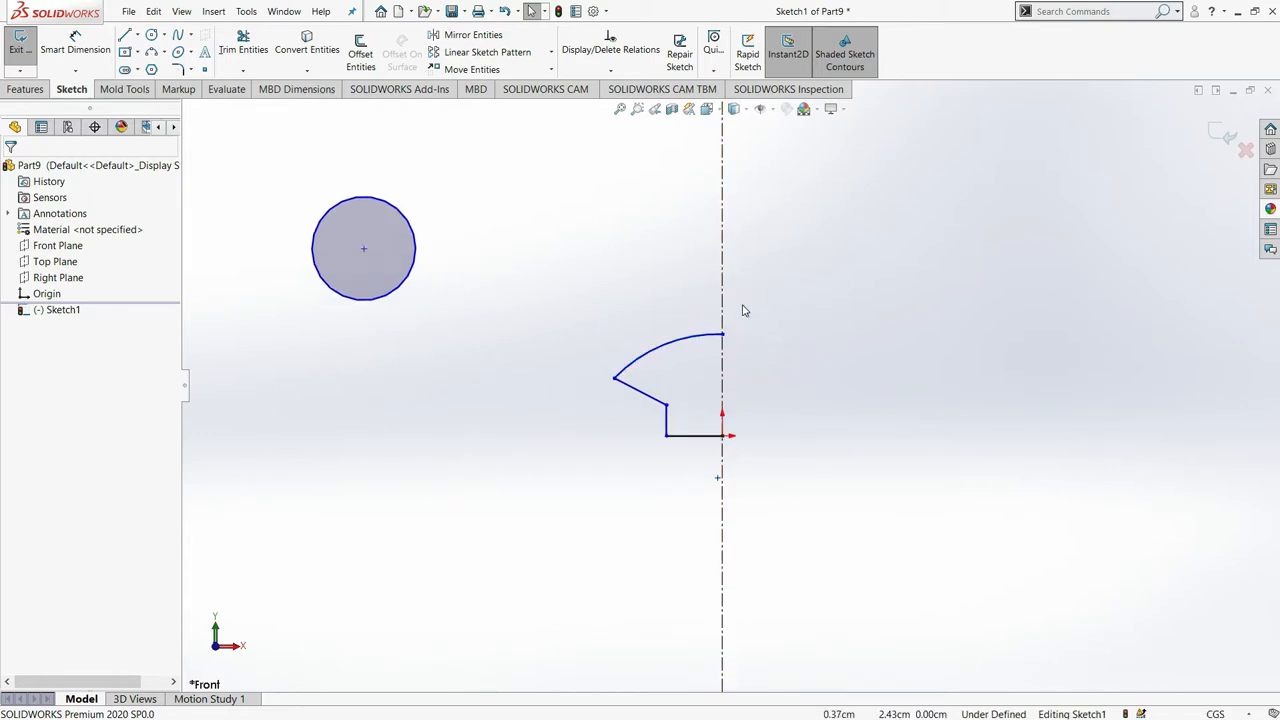
scroll(743, 310, down, 1)
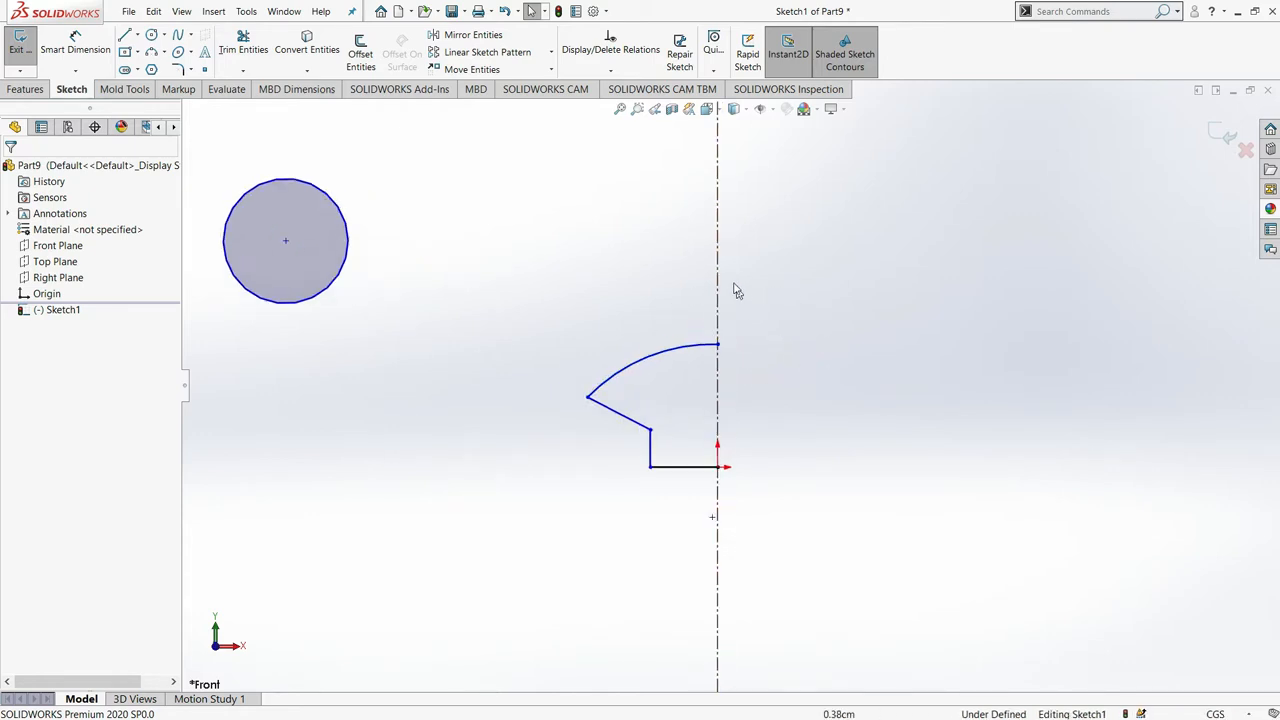
click(125, 36)
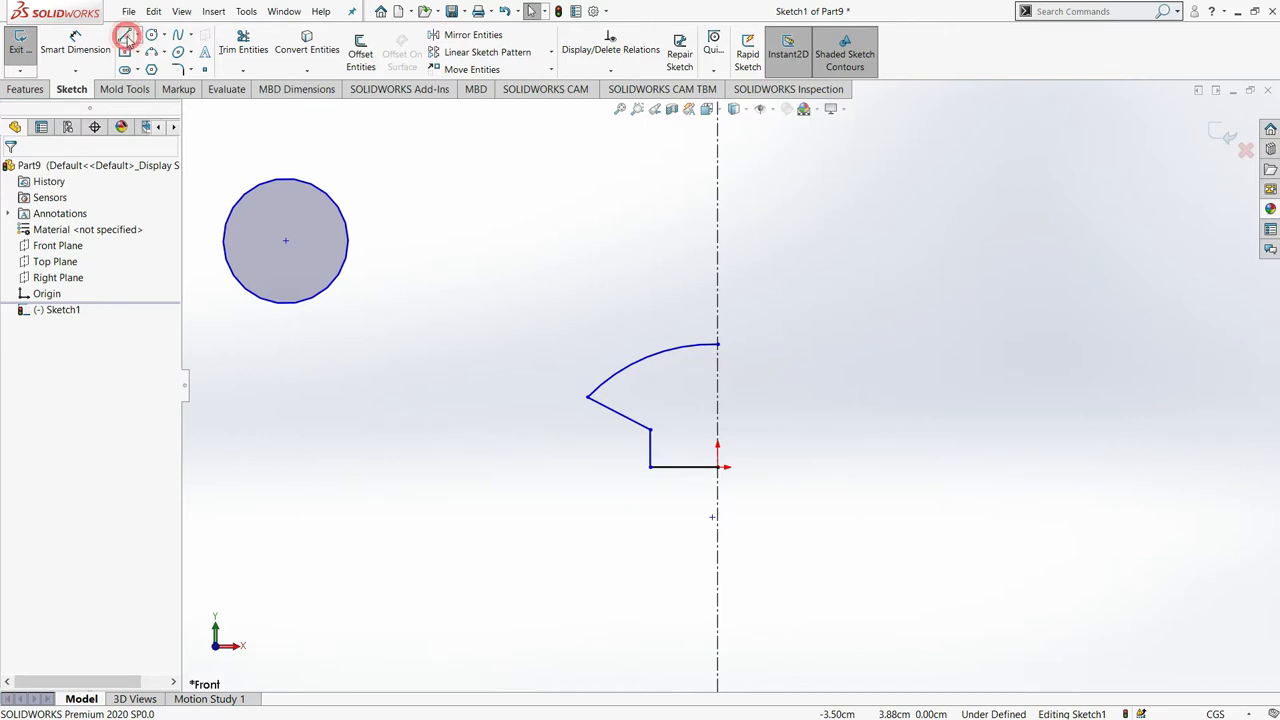
click(718, 289)
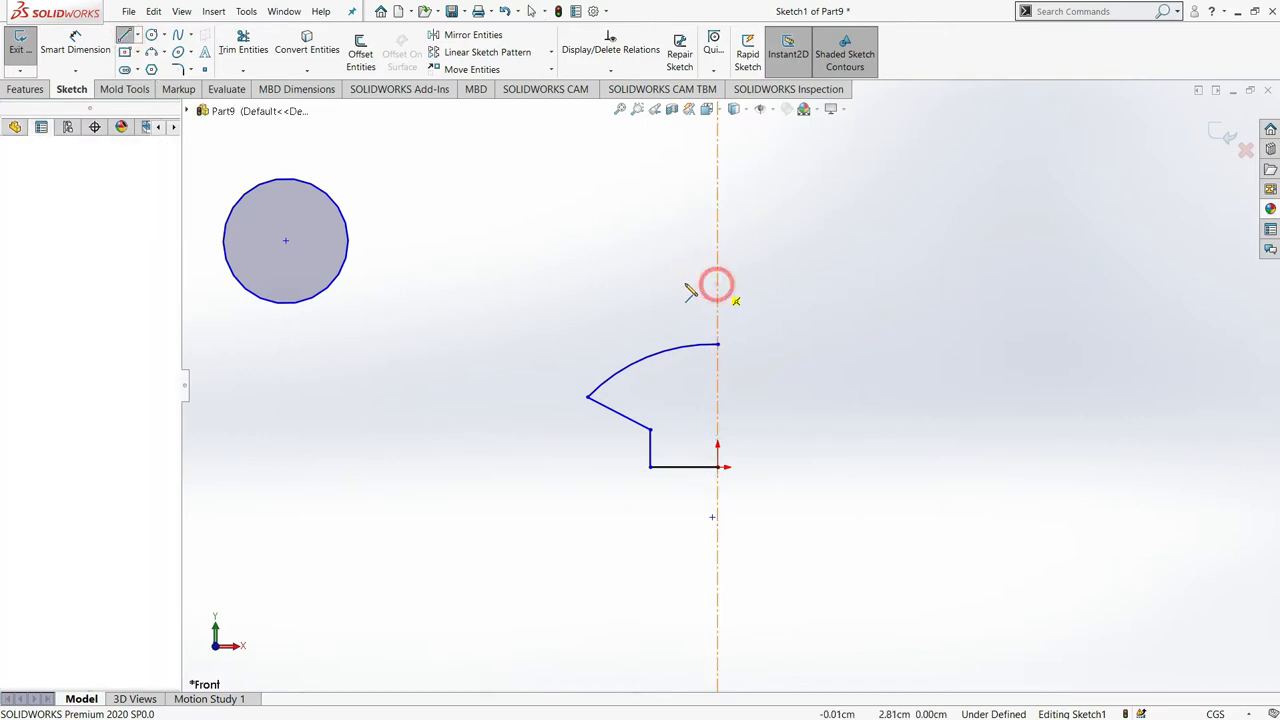
click(686, 284)
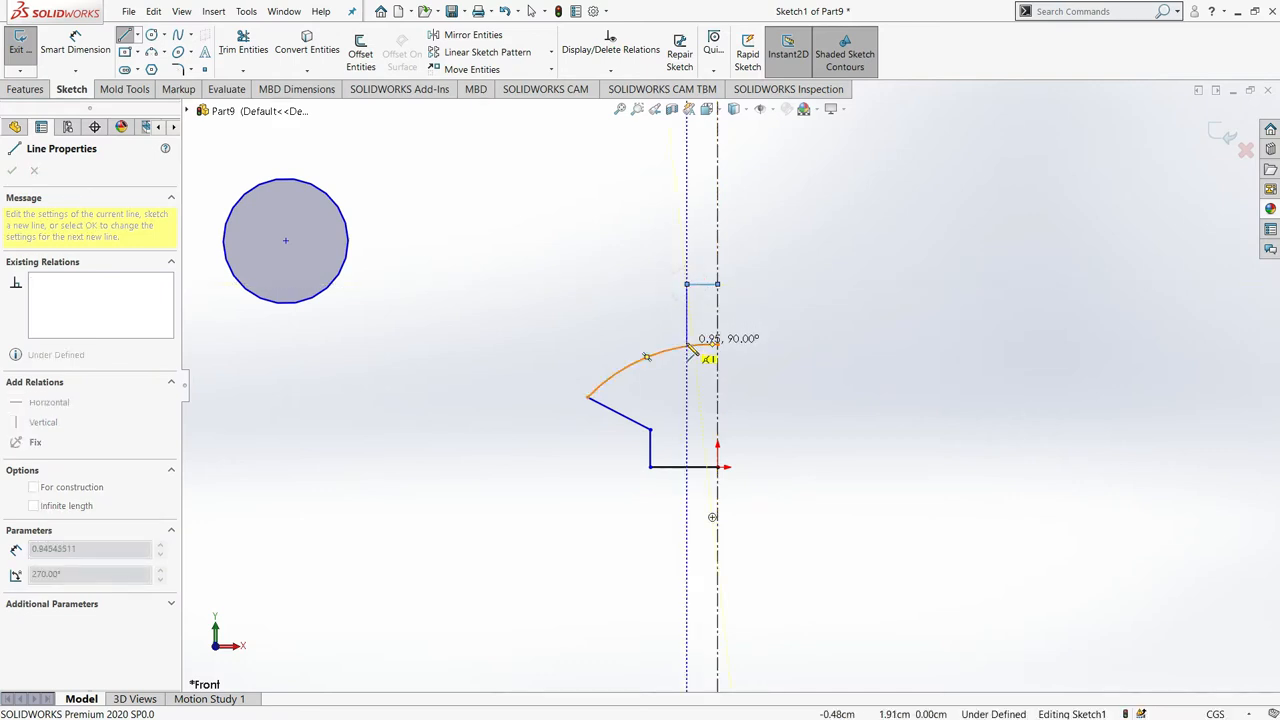
click(687, 346)
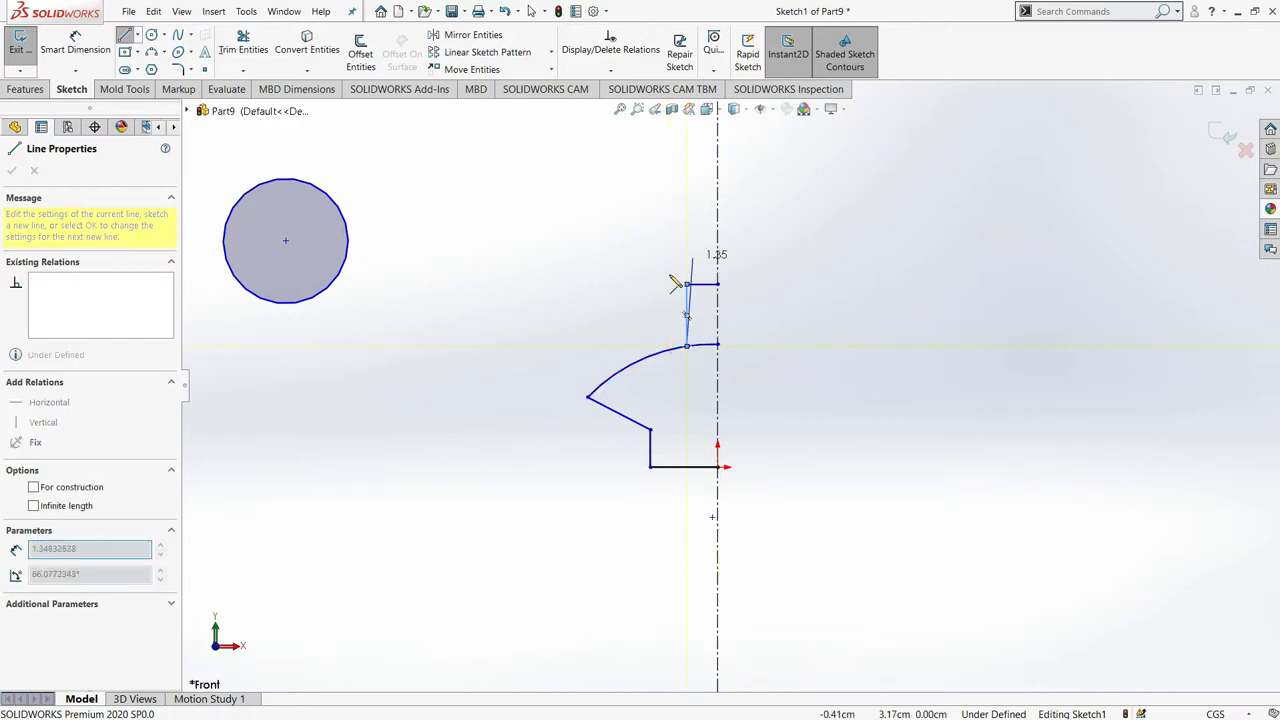
click(125, 34)
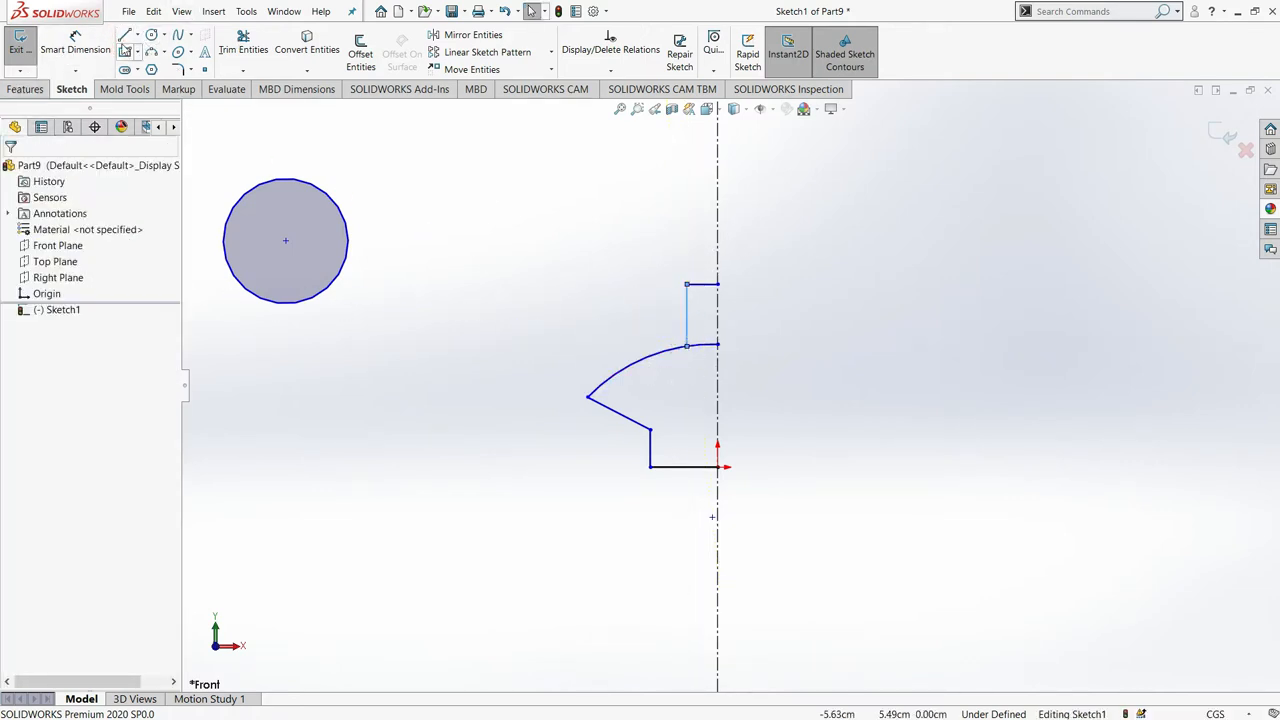
- Trim away the arc piece between the upper vertical line and the centerline
click(243, 45)
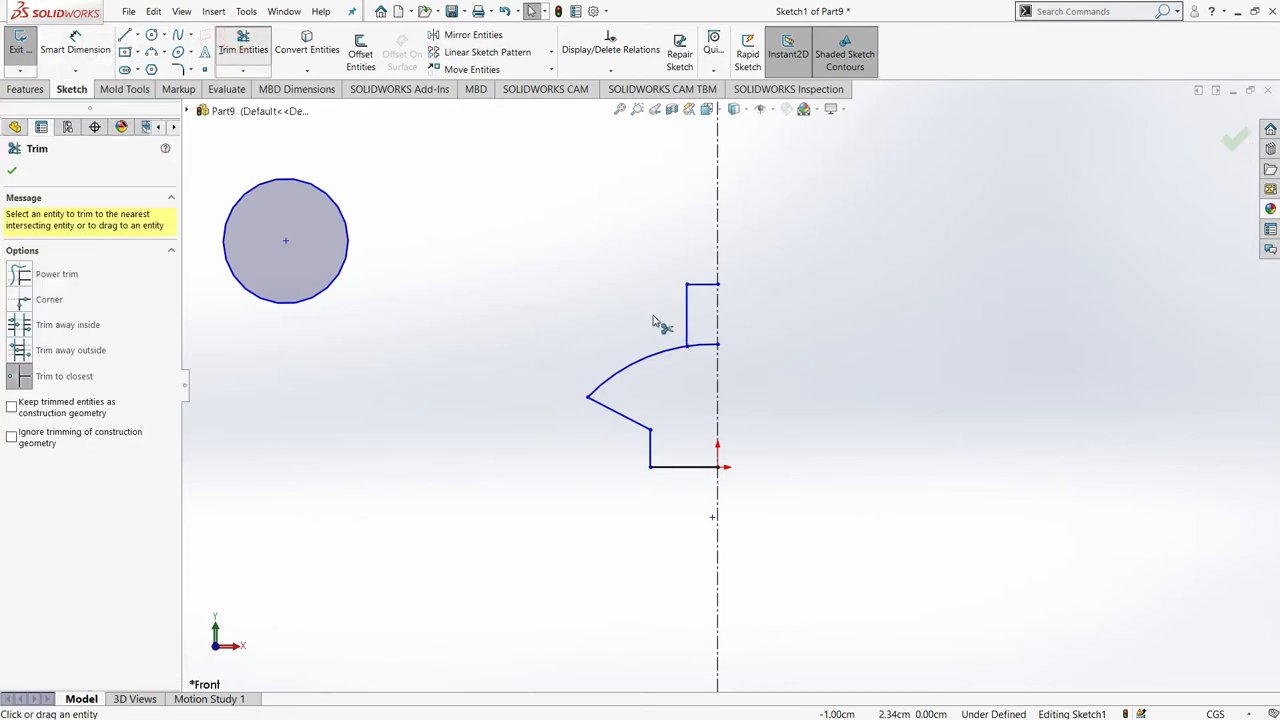
click(705, 345)
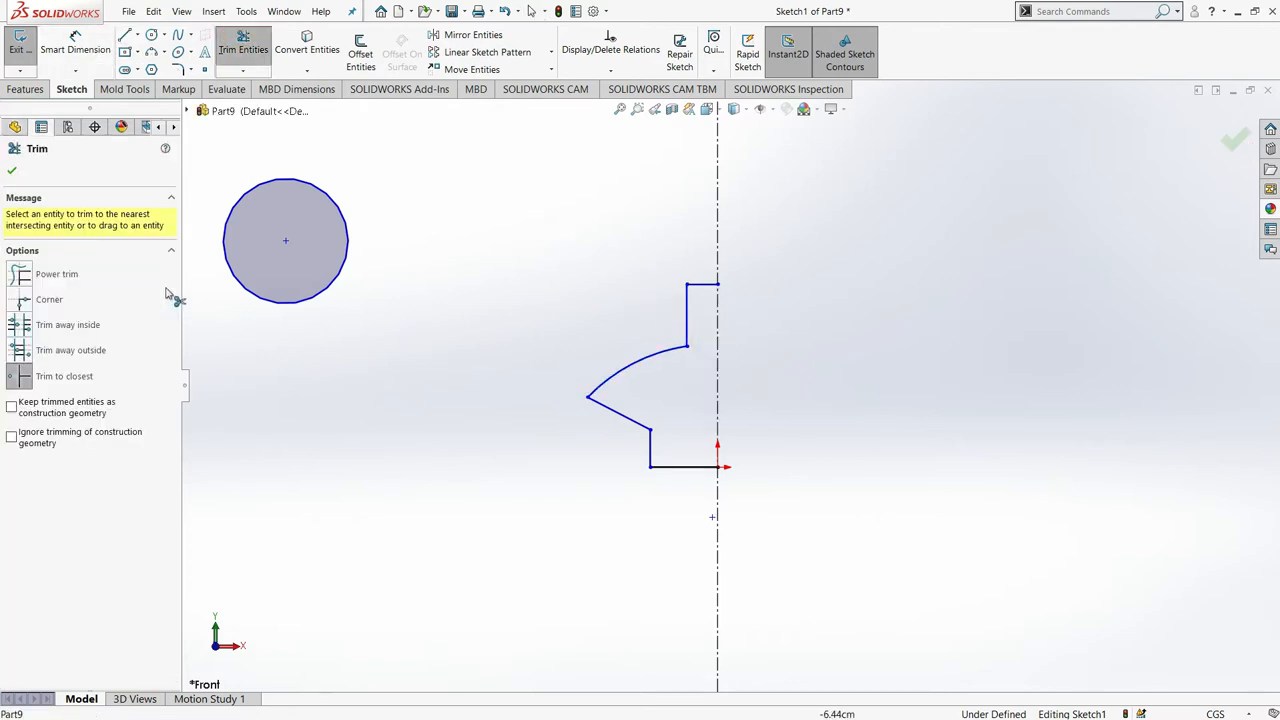
click(10, 172)
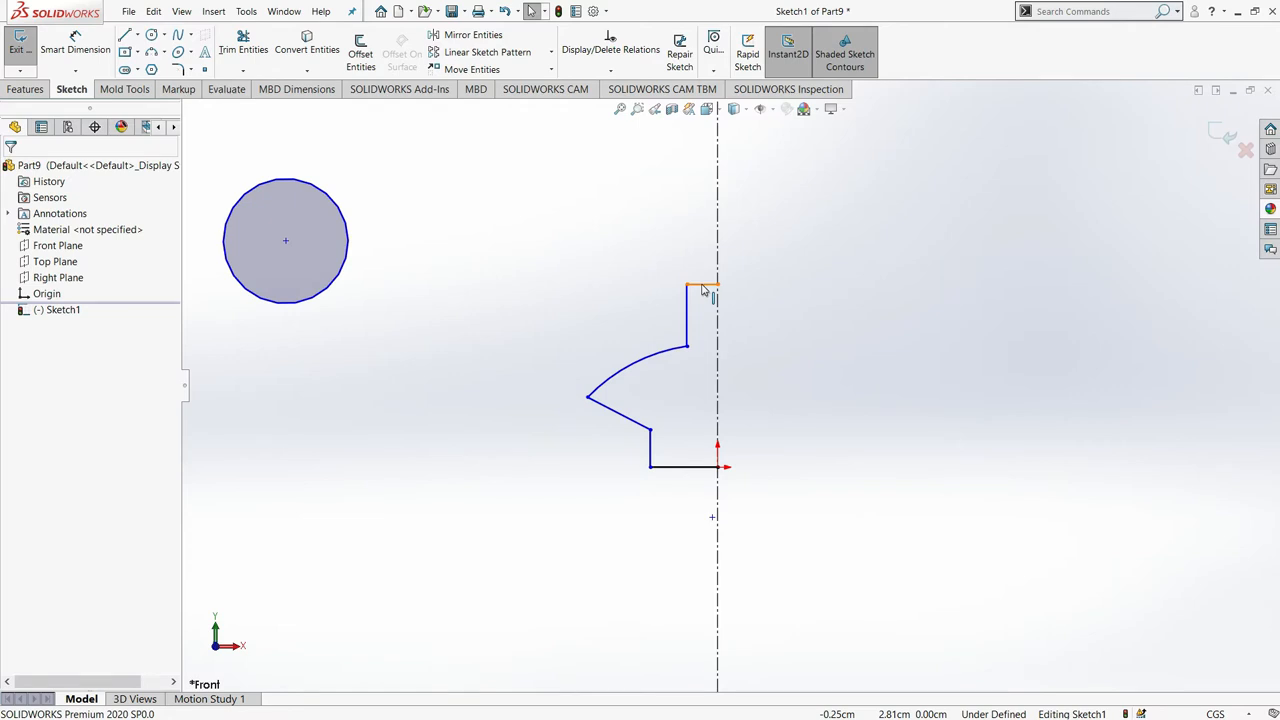
- Lower the short horizontal line to about 2.5 cm above the origin and move the arc's outer corner inward and upward
drag(702, 289, 705, 318)
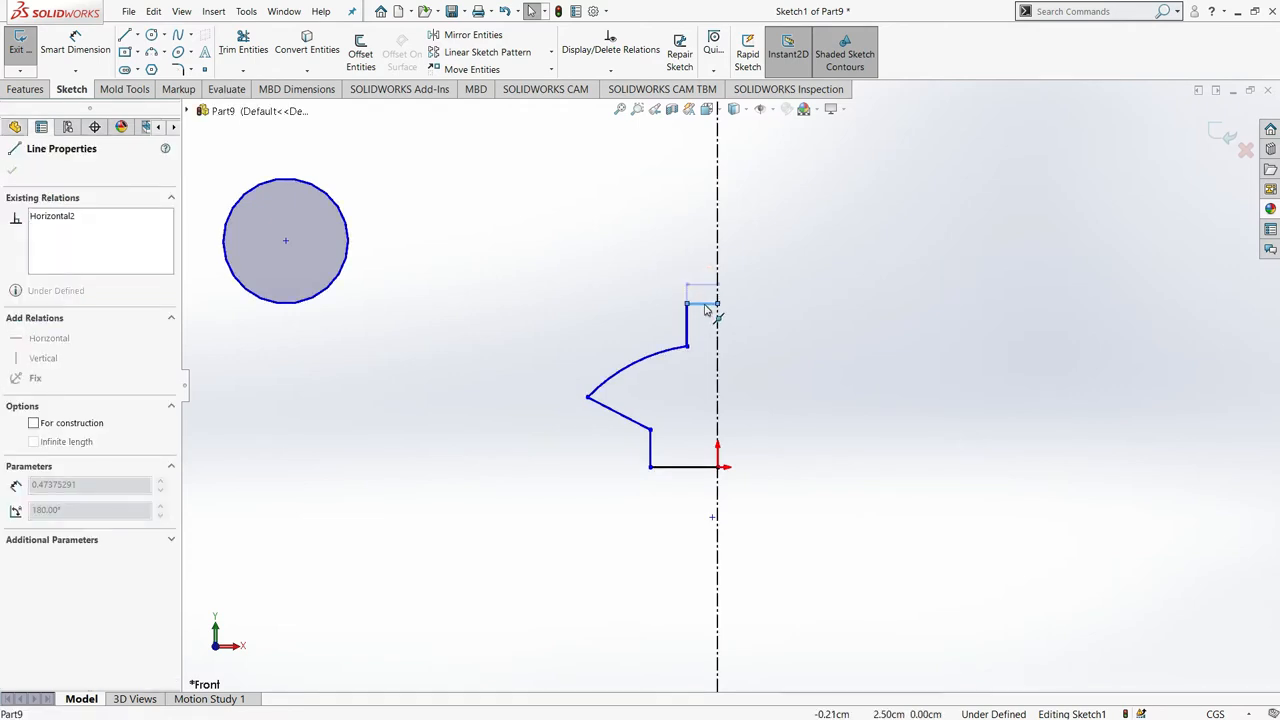
drag(705, 311, 703, 304)
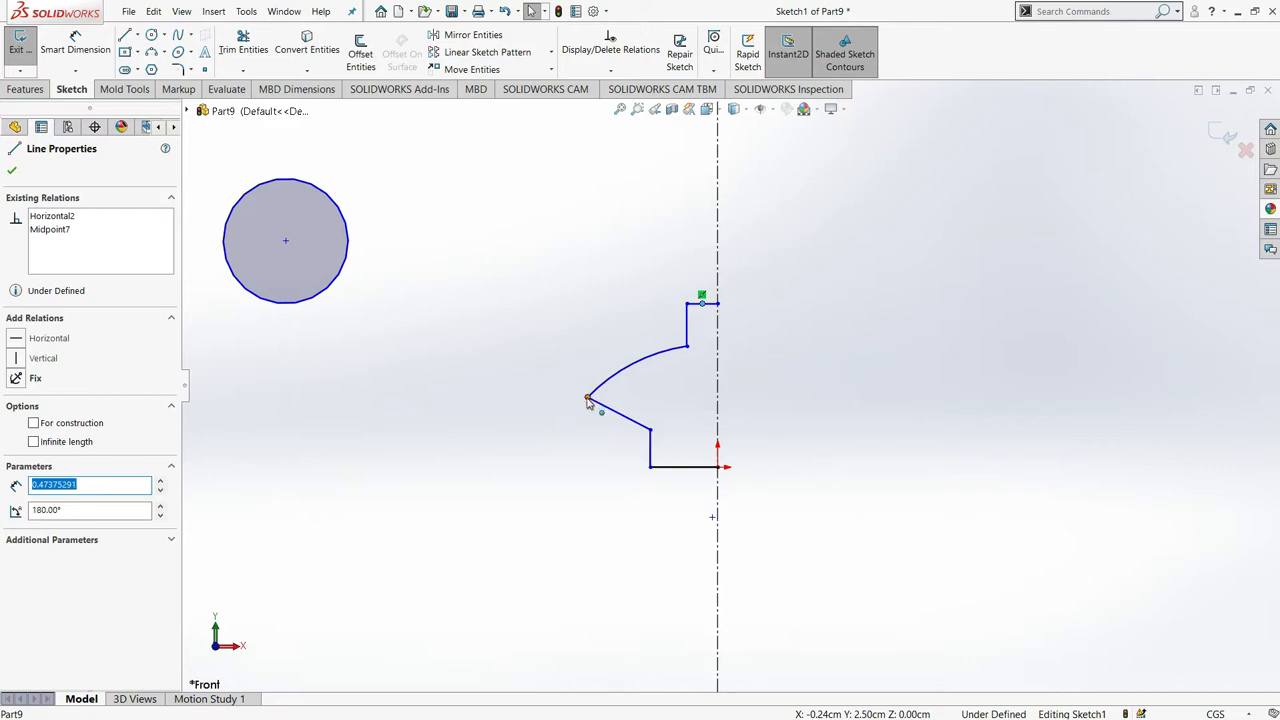
drag(588, 399, 606, 381)
click(13, 171)
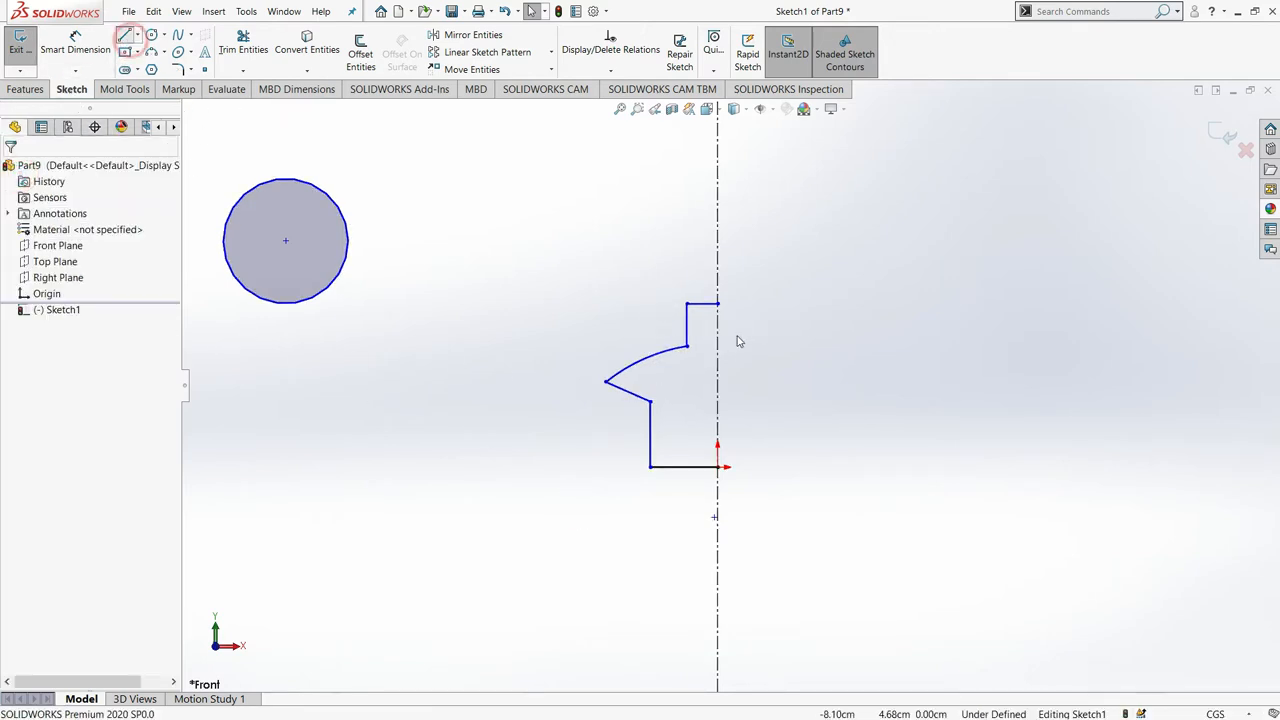
- Close the half profile with a vertical line about 2.5 cm long along the centerline, from the upper horizontal line's end to the origin
key(l)
click(717, 303)
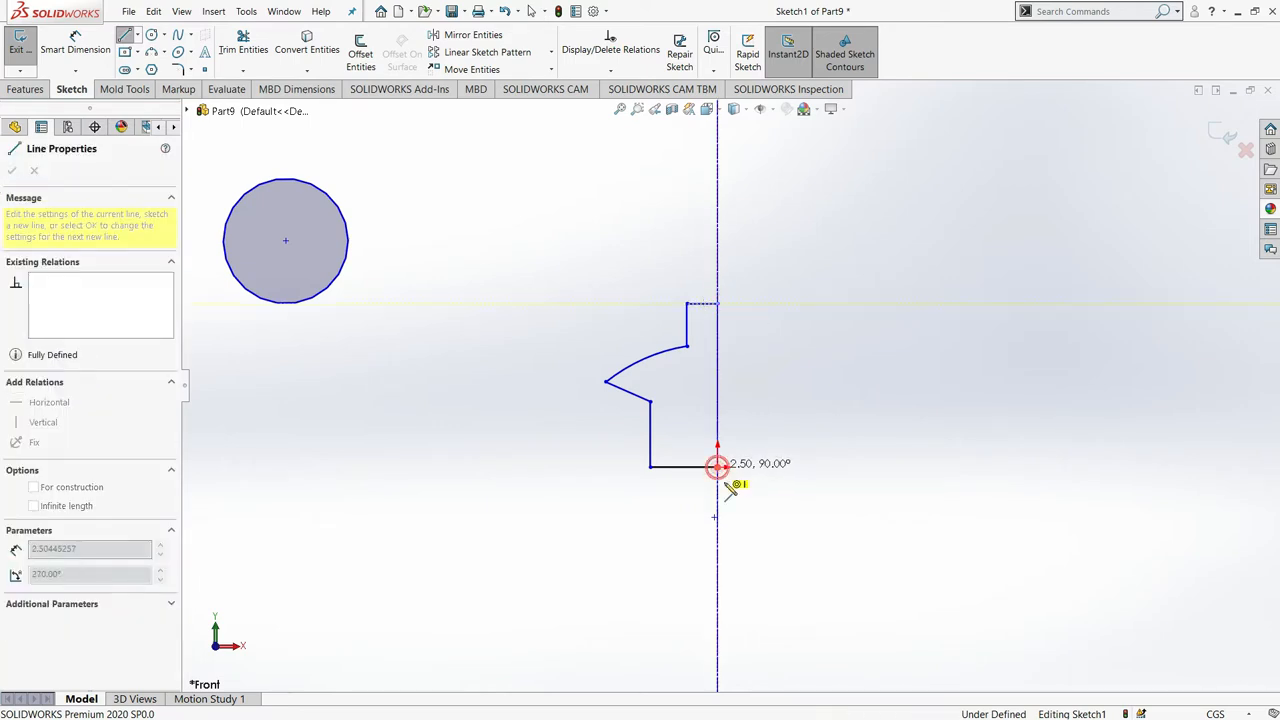
click(717, 467)
click(13, 171)
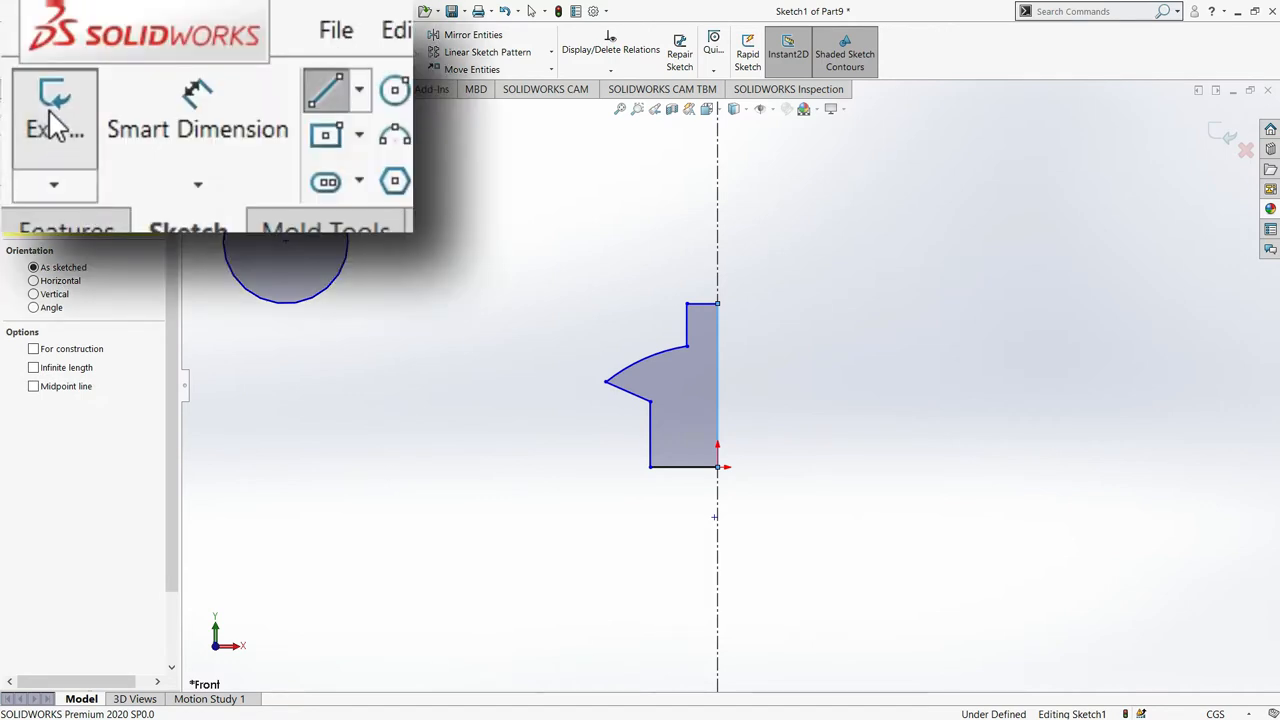
- Finish the sketch and start revolving the circle and the half profile about the vertical centerline
click(20, 47)
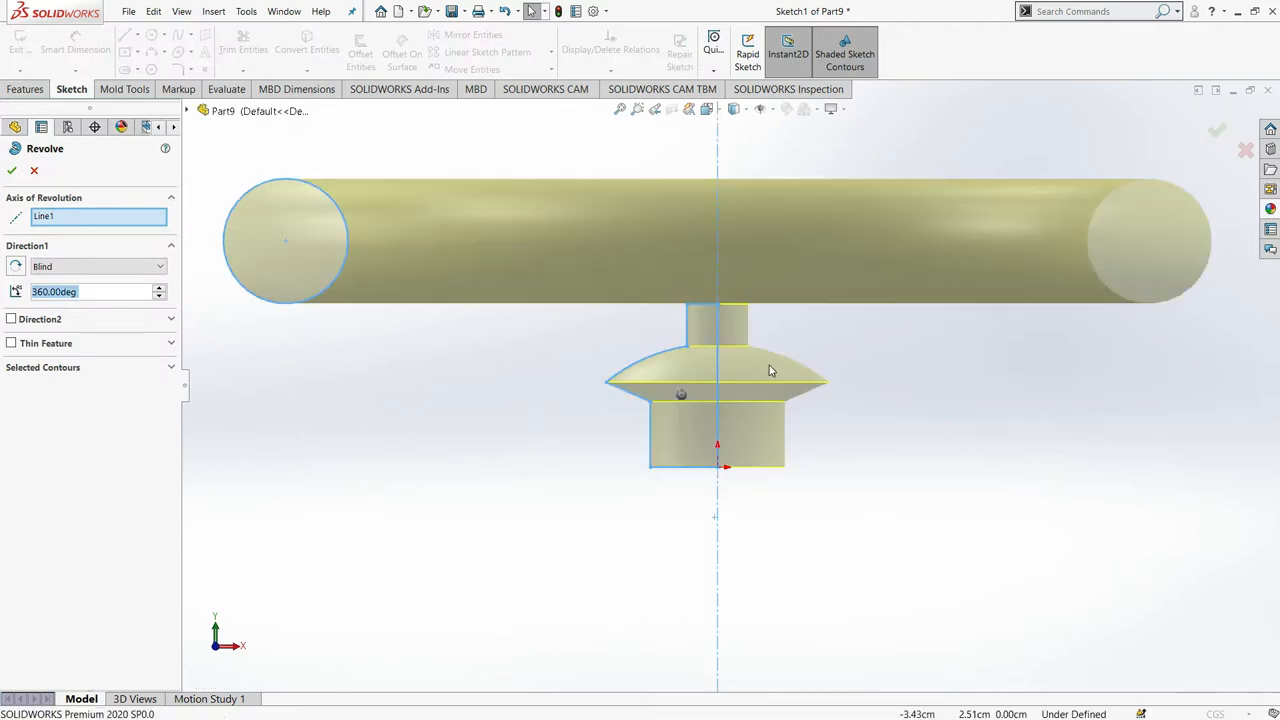
scroll(1148, 469, up, 4)
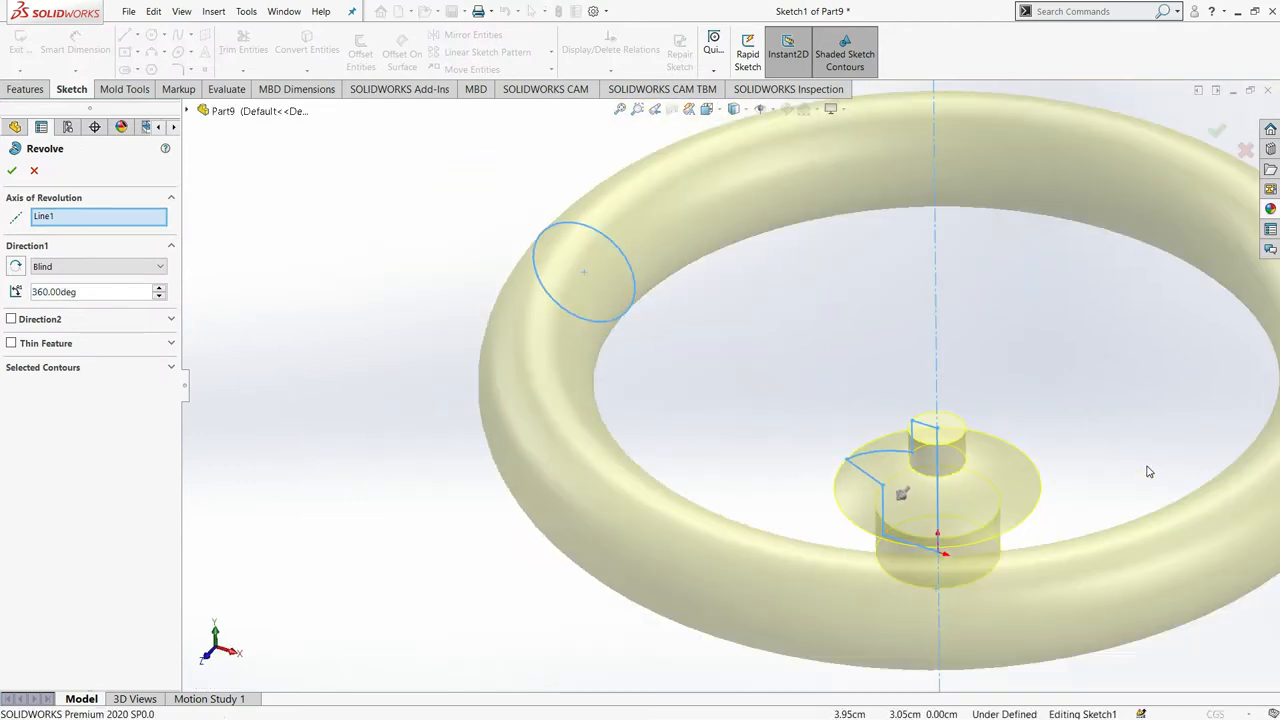
scroll(1081, 415, down, 2)
middle_drag(1058, 459, 1055, 470)
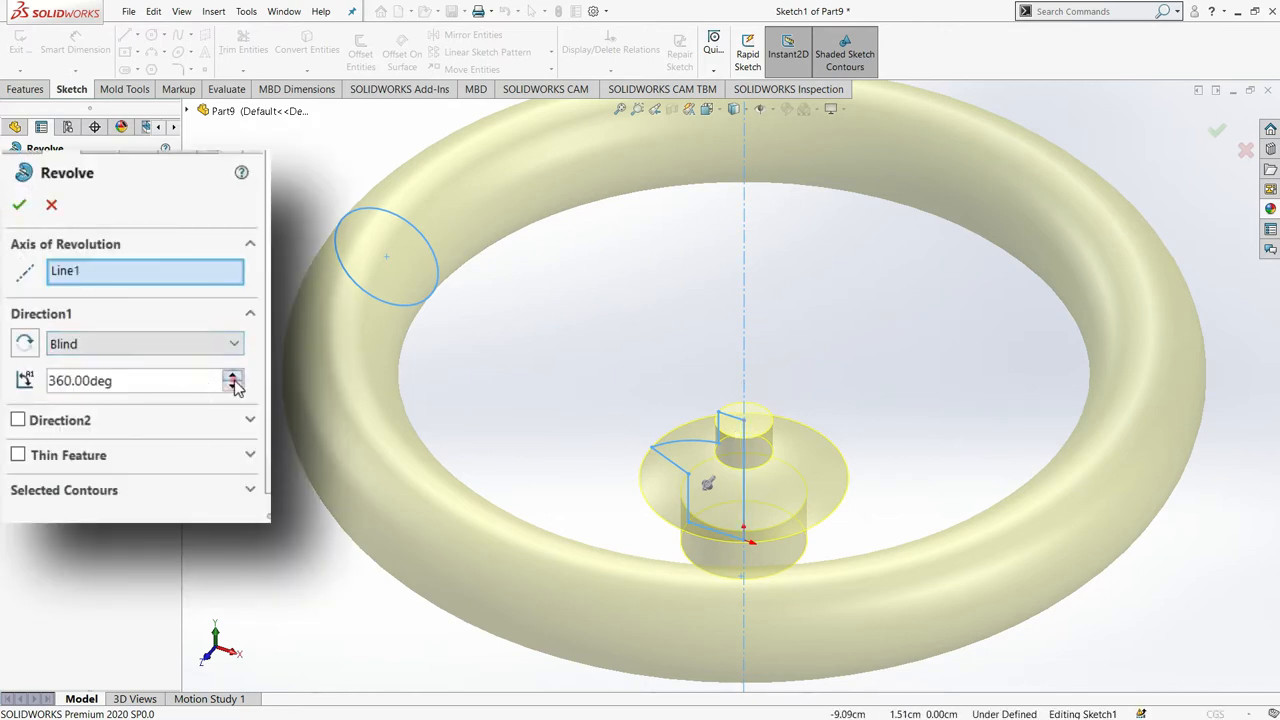
- Try revolve angles of 352° and 180° on the preview
click(233, 386)
click(233, 386)
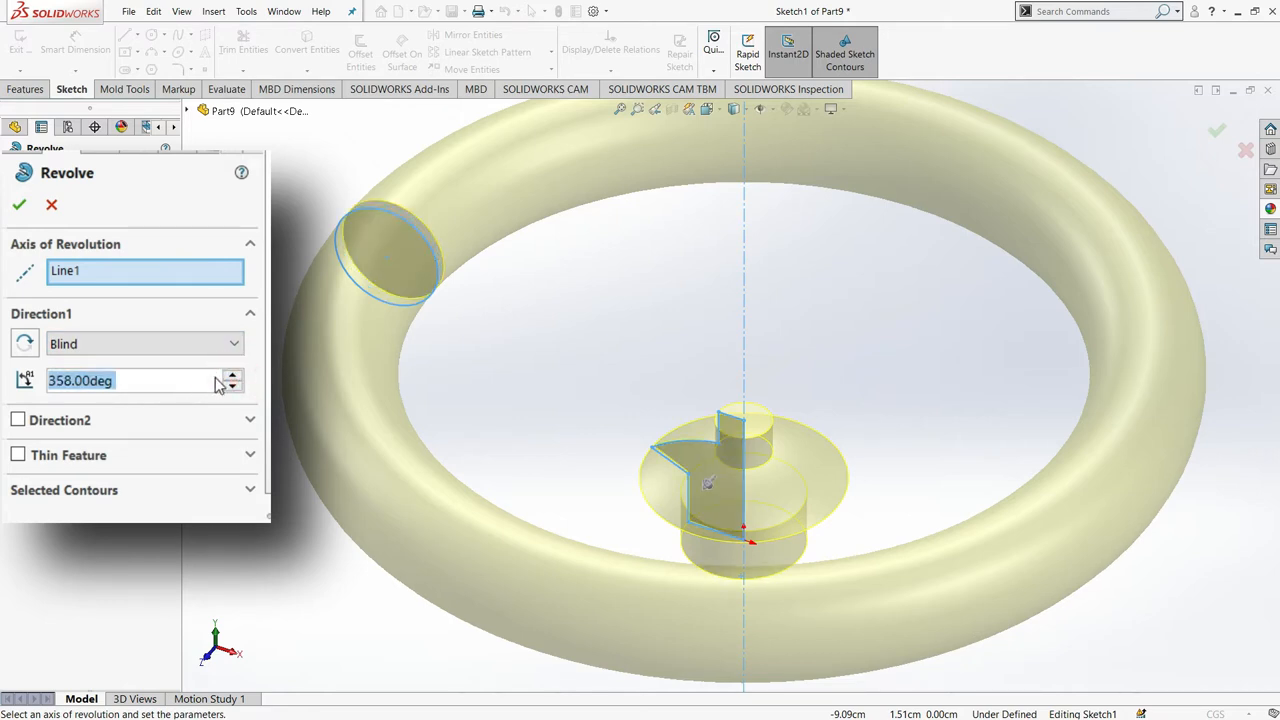
click(231, 386)
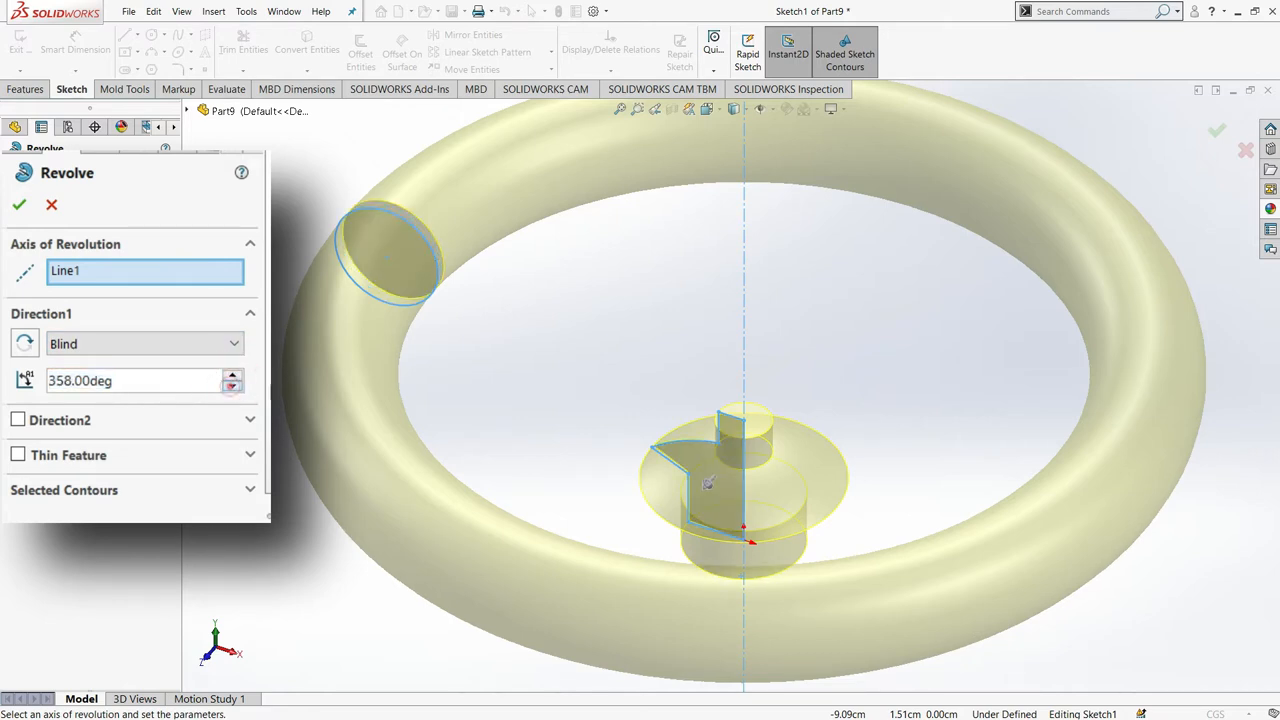
click(232, 386)
click(232, 386)
click(232, 386)
click(232, 386)
click(232, 386)
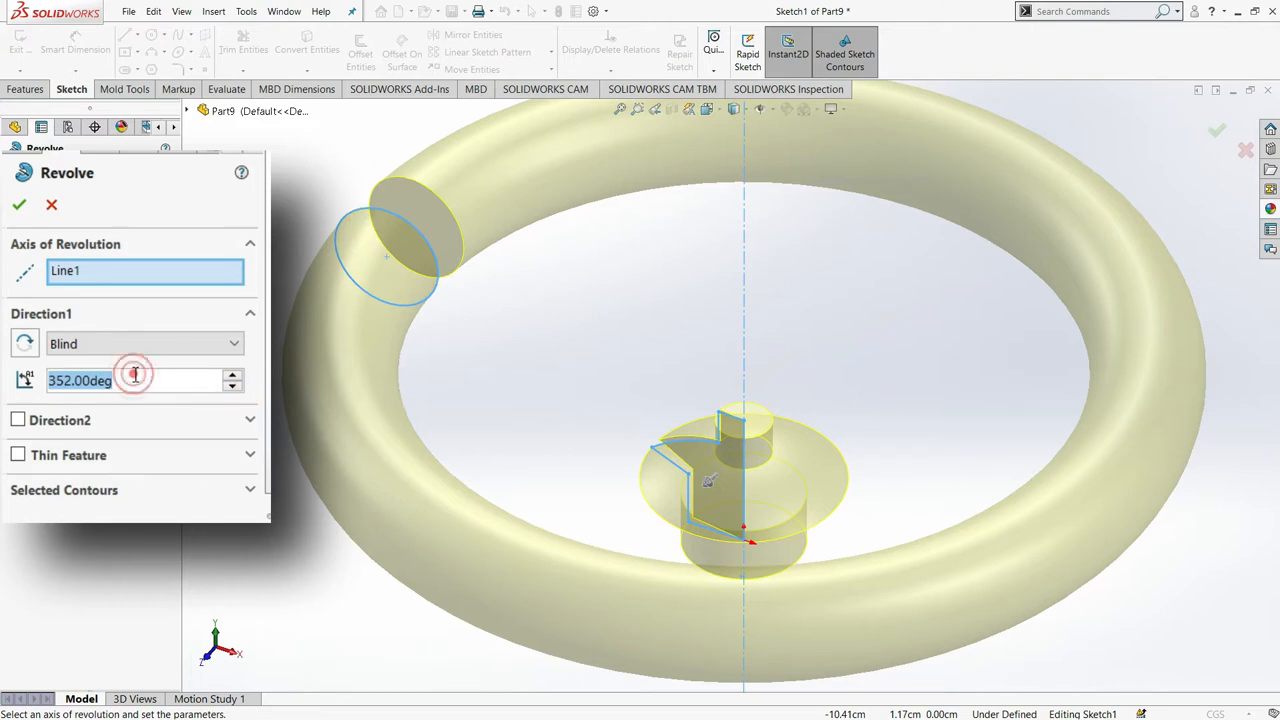
text(180)
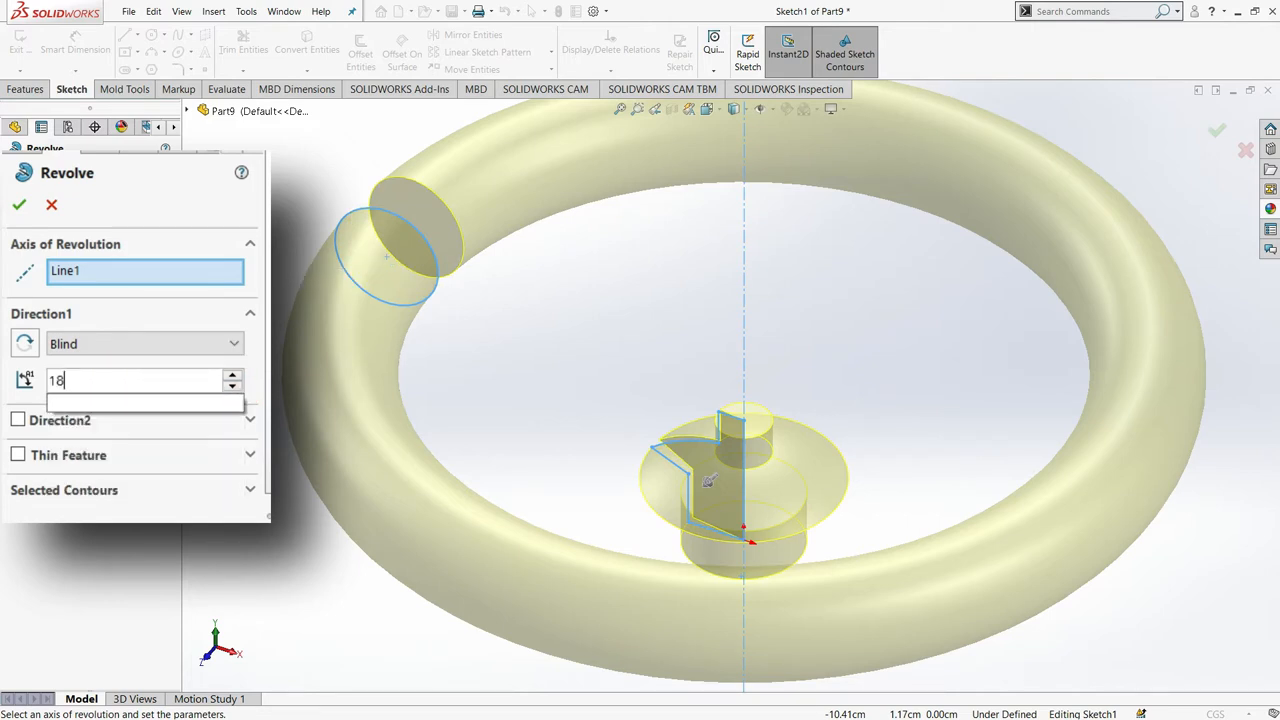
key(Return)
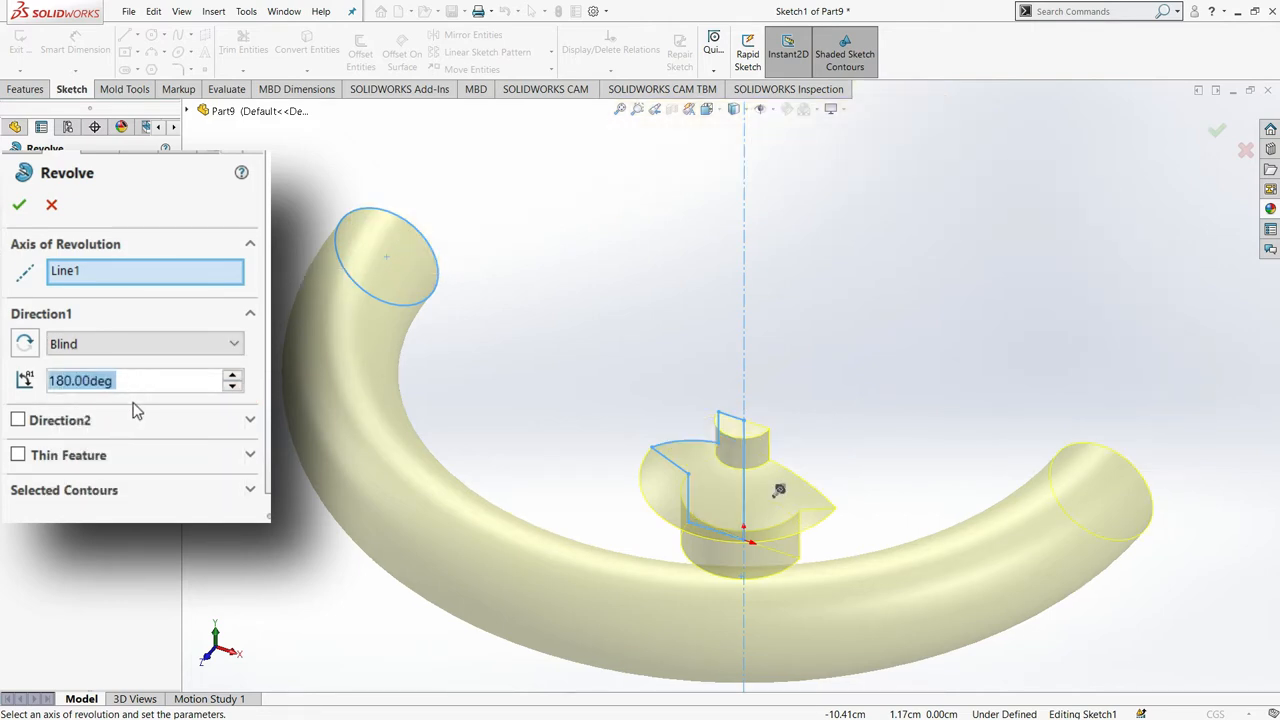
- Set the revolve angle to 360°, complete the revolved boss and clear the selection
text(360)
key(Return)
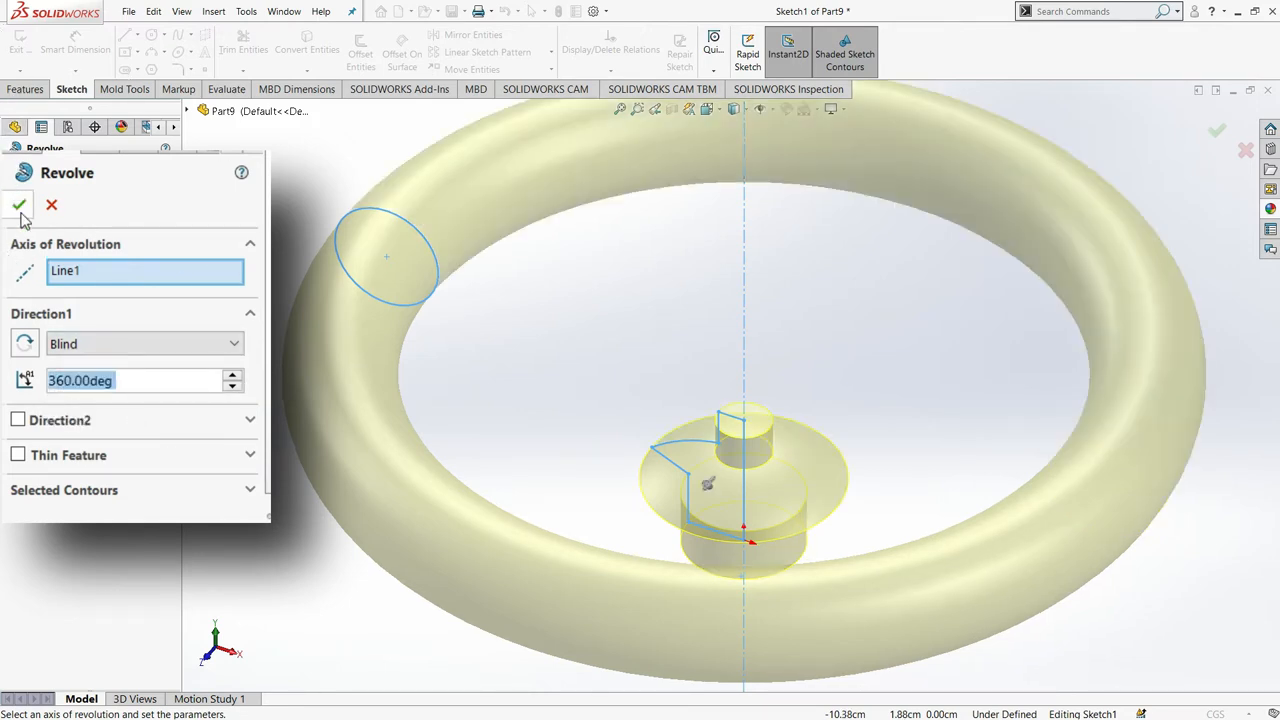
click(19, 206)
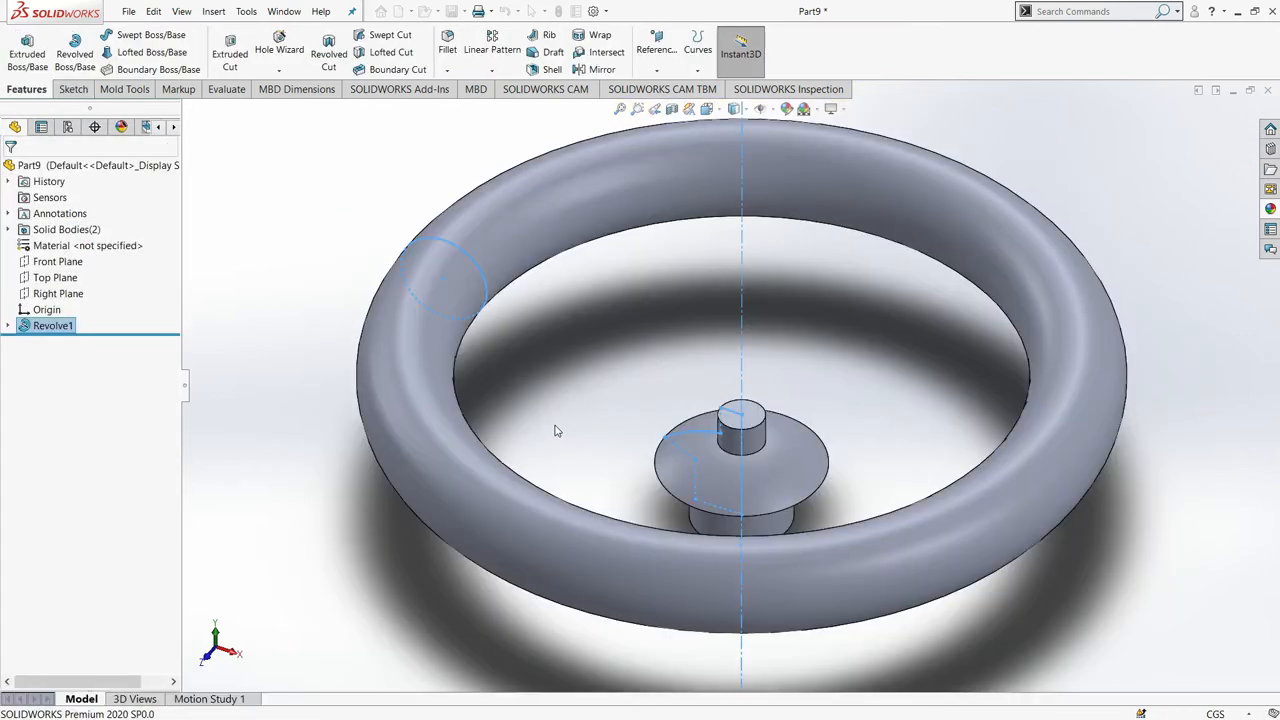
click(288, 447)
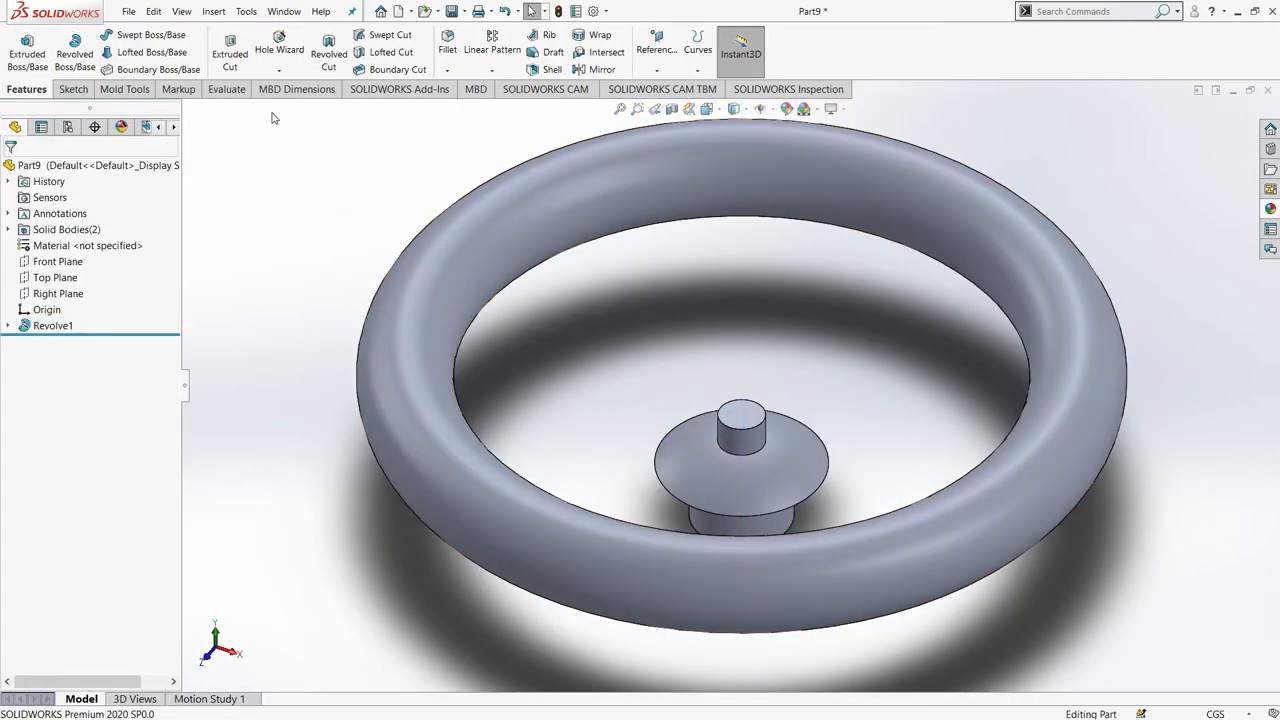
- Save the part in the Tutorial-2 folder under the name "Revoled and Swept Part"
click(126, 11)
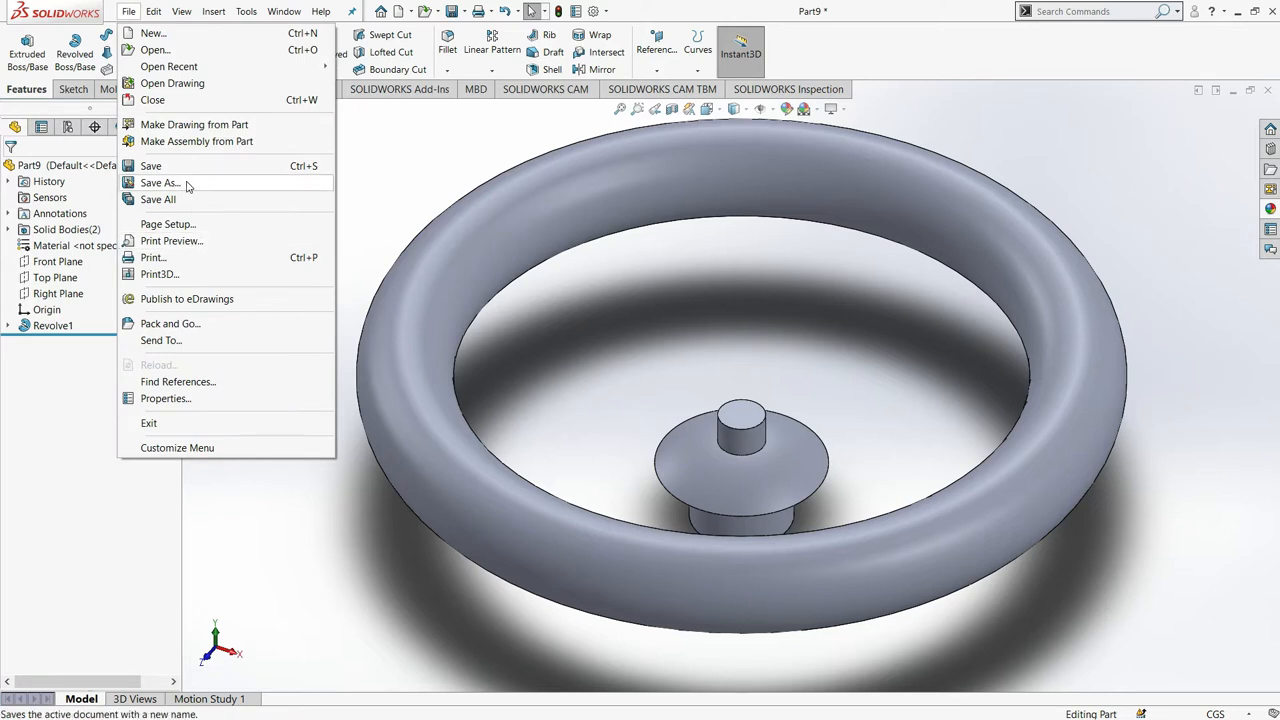
click(160, 183)
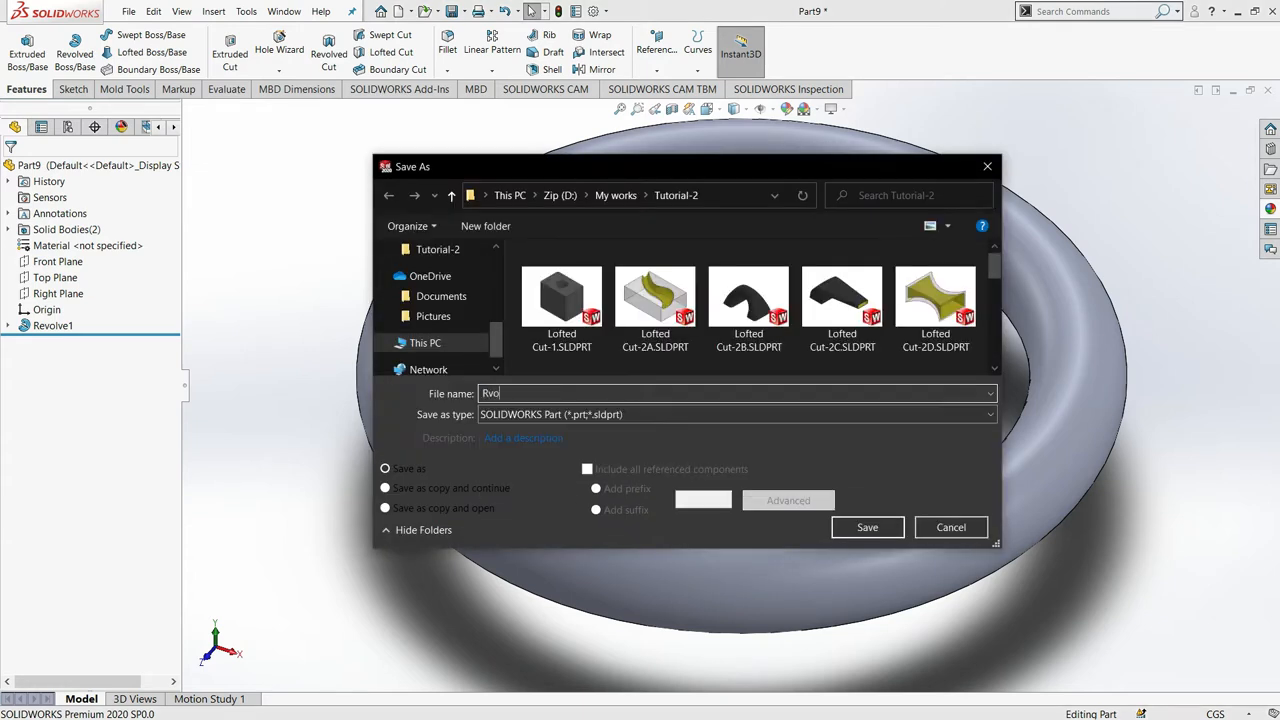
text(Revoled and Swept Part)
click(860, 530)
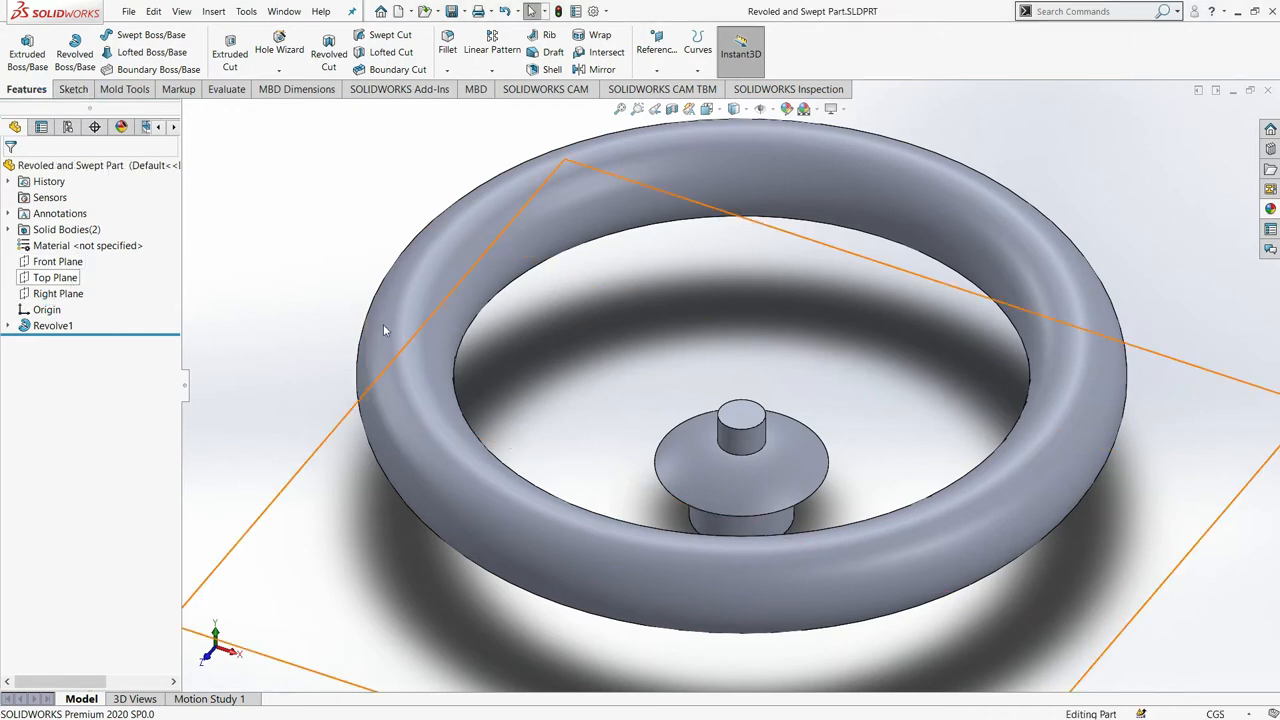
- Start a new sketch on the Front Plane and orient the view normal to it
scroll(600, 294, up, 3)
scroll(806, 328, down, 2)
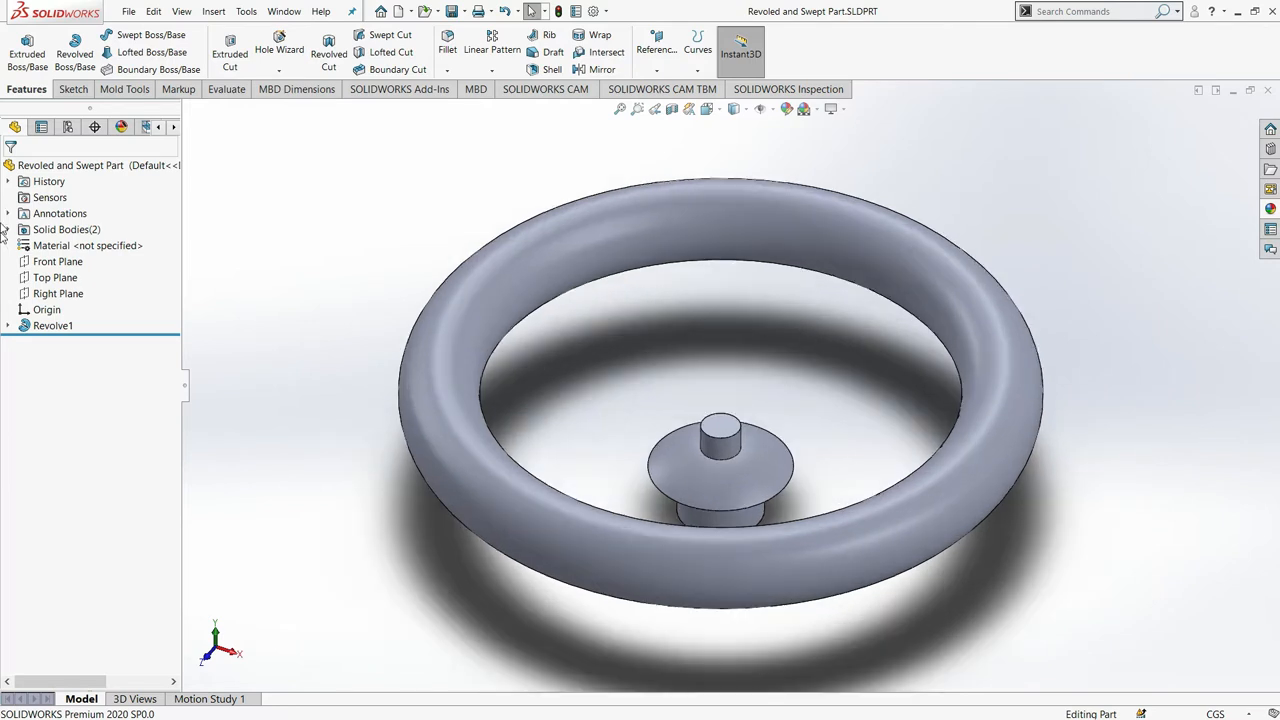
click(52, 262)
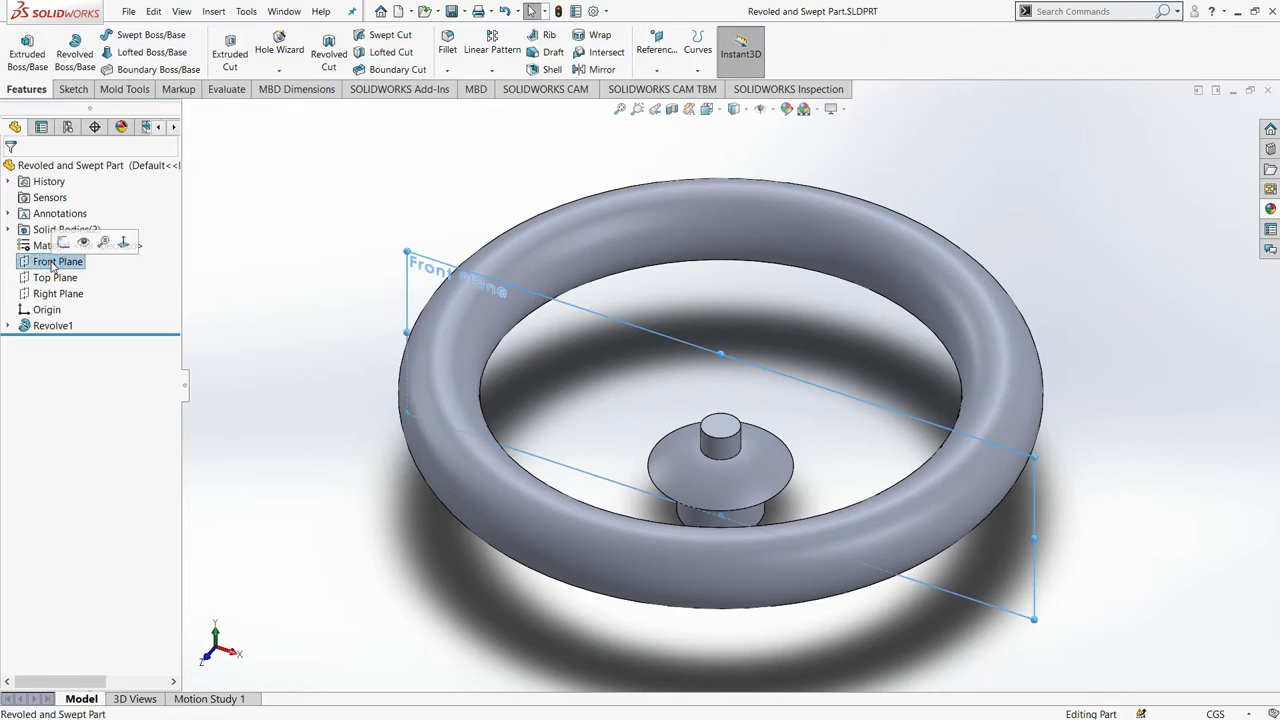
click(66, 90)
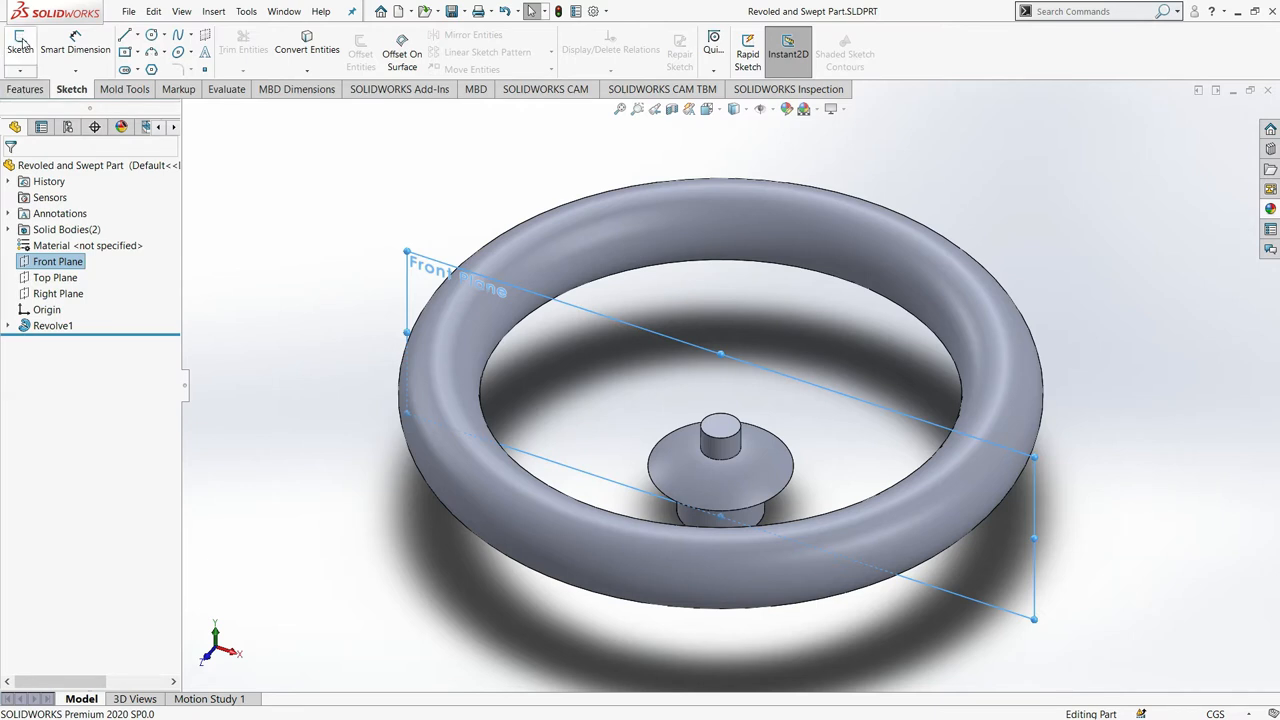
click(20, 42)
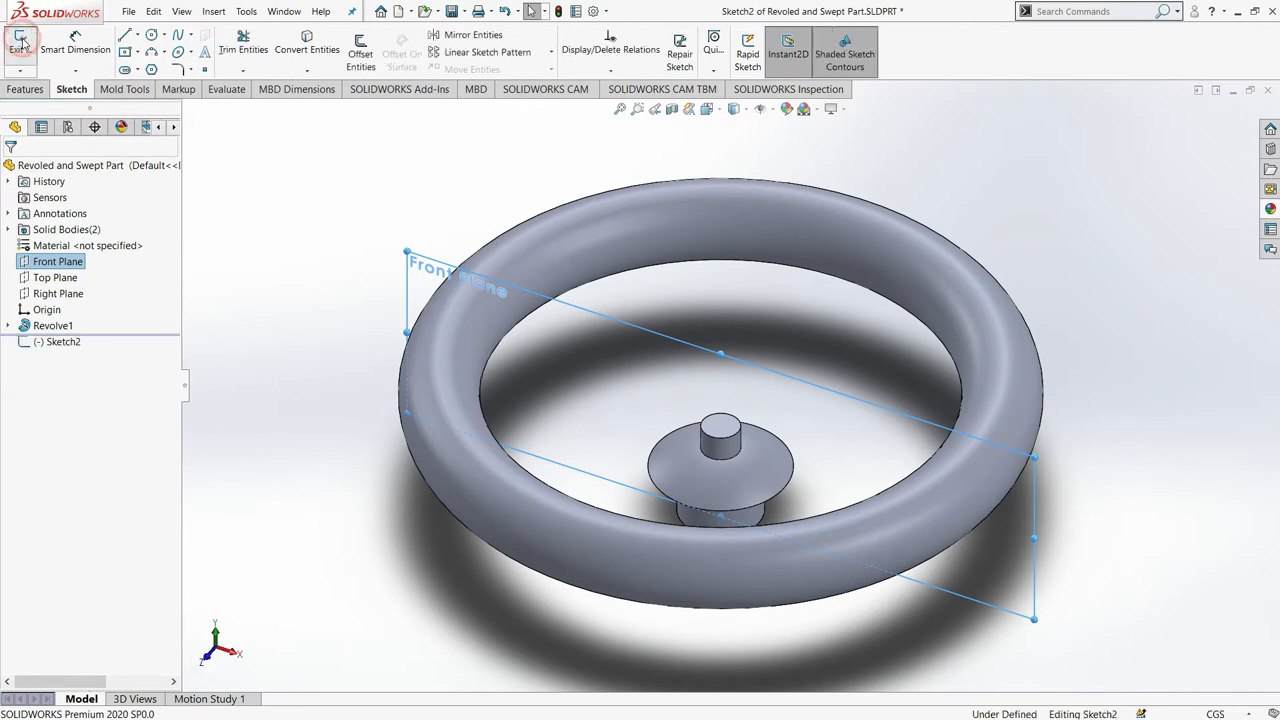
right_click(57, 343)
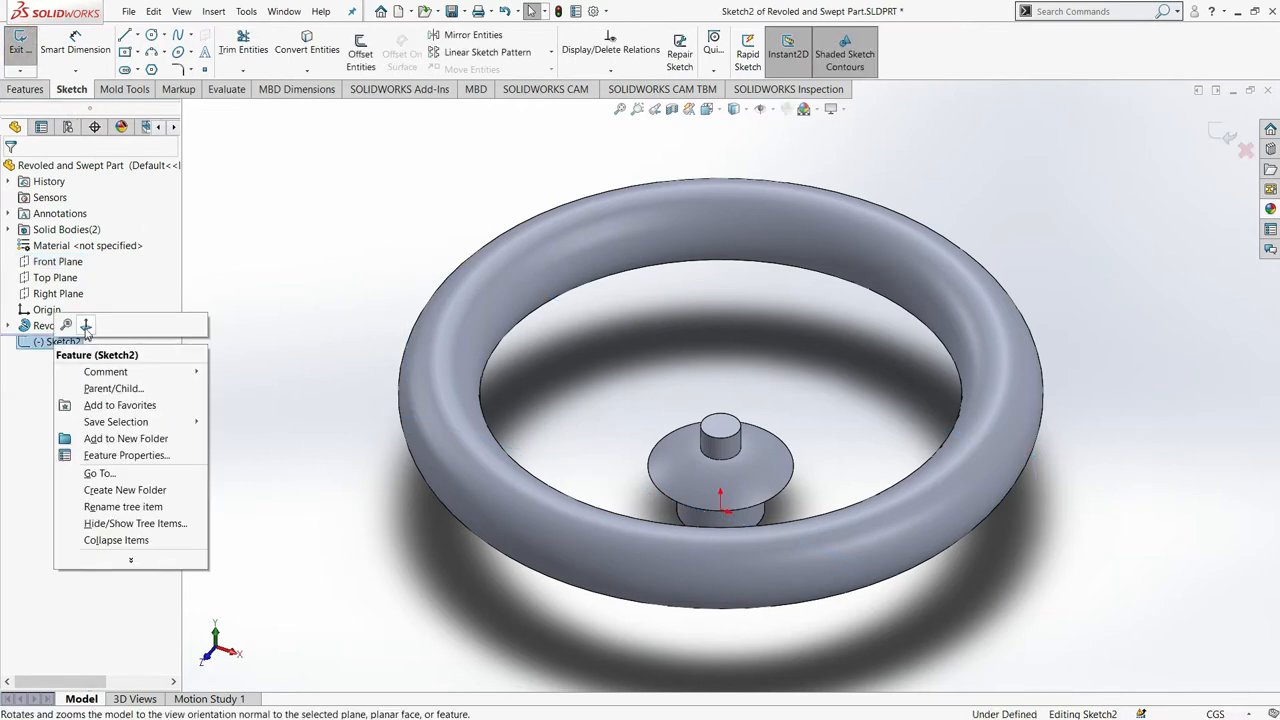
click(88, 333)
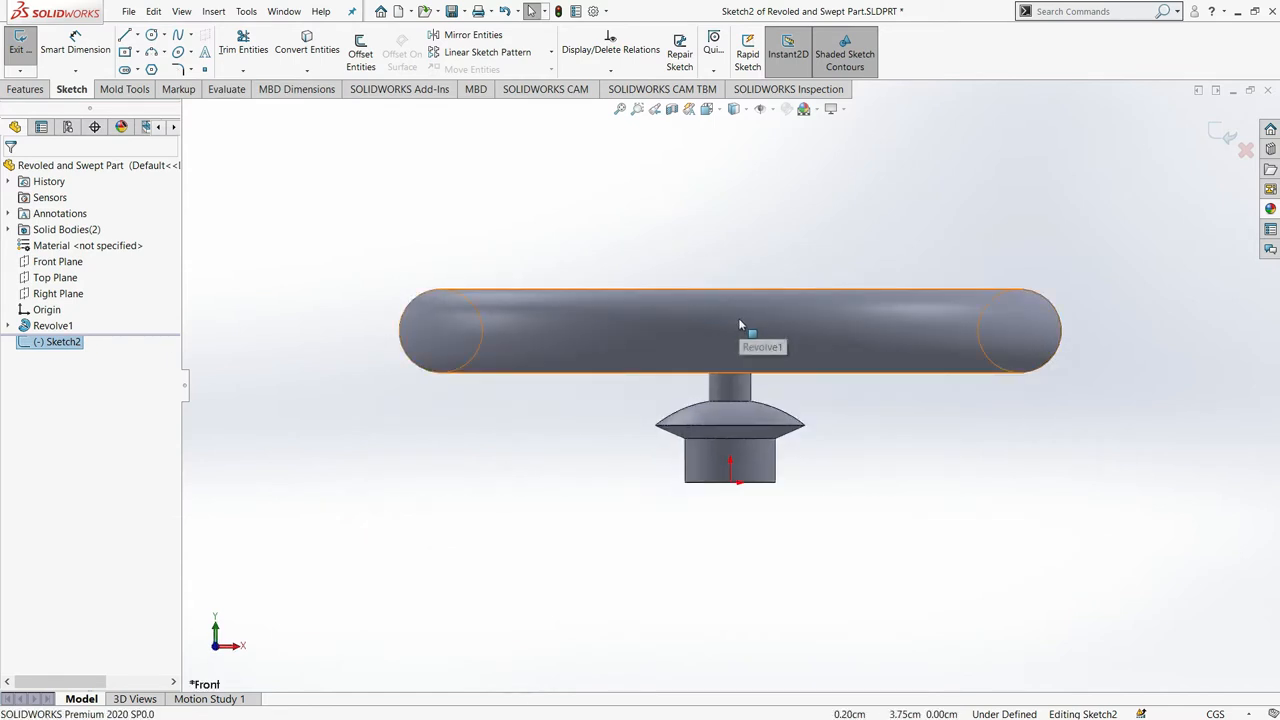
- Section the model along the Front Plane and orient the view normal to the open sketch
scroll(738, 318, down, 2)
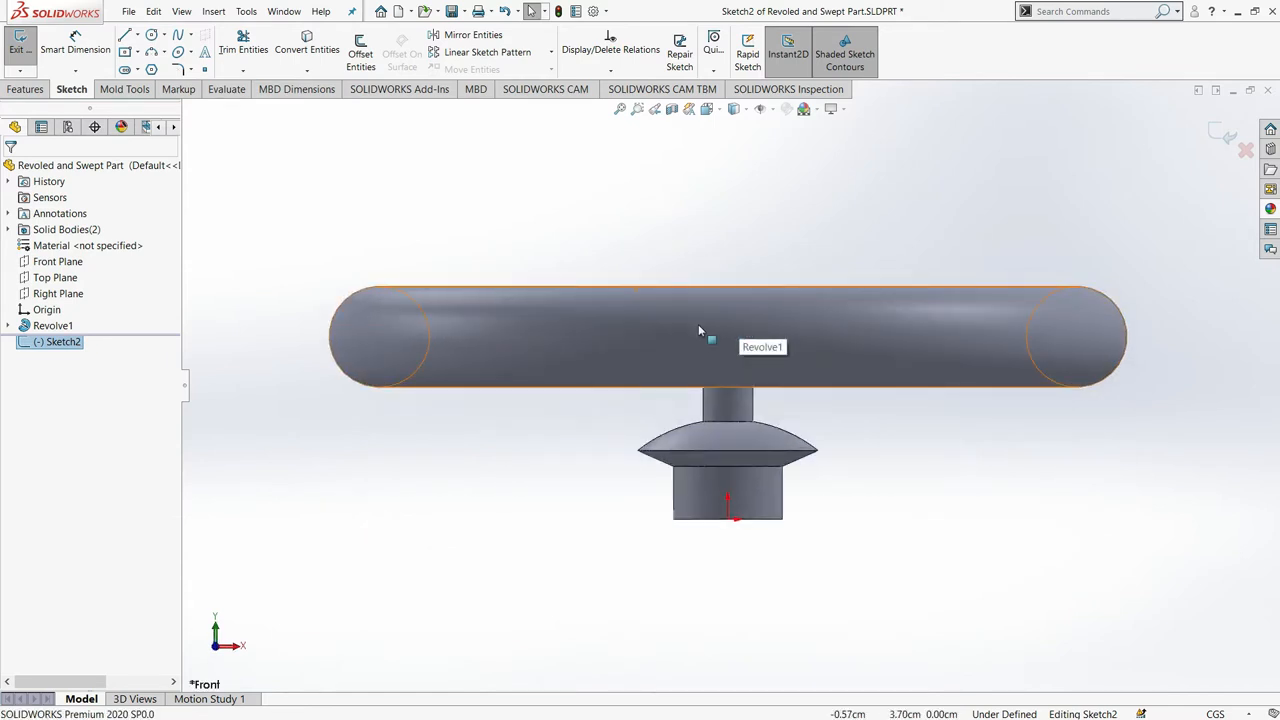
key(f)
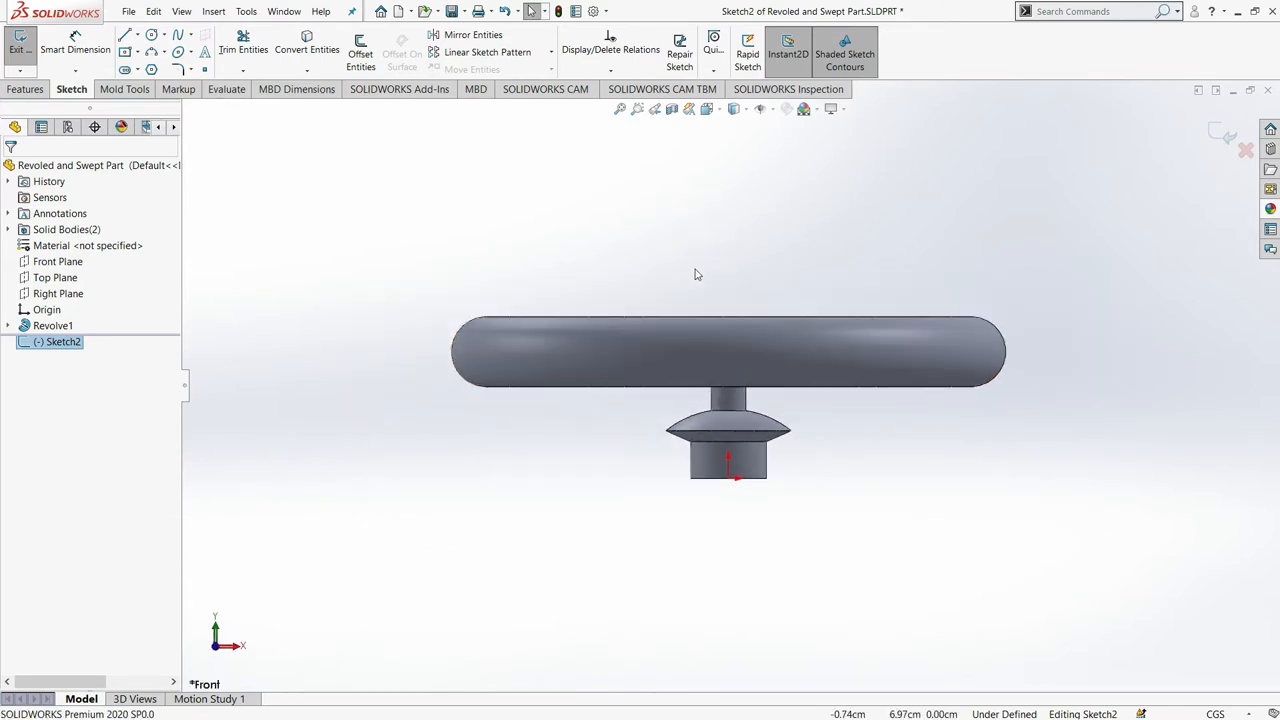
key(ctrl+7)
click(671, 108)
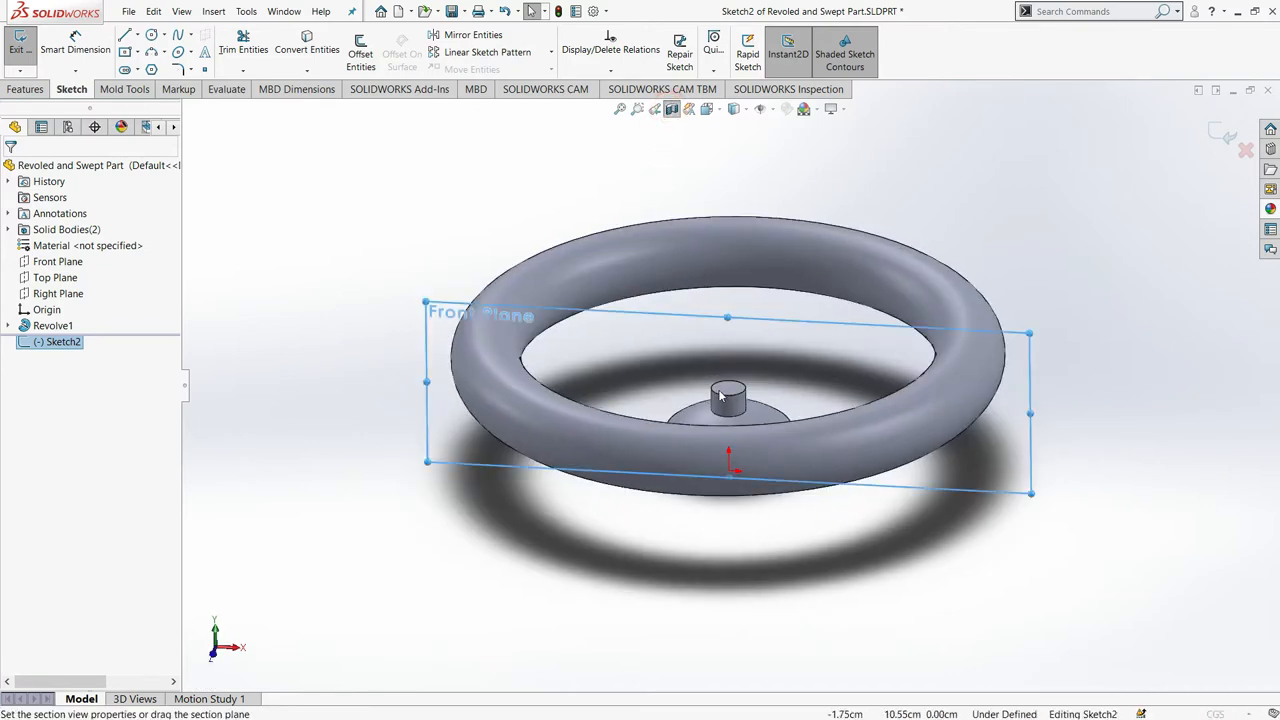
click(59, 457)
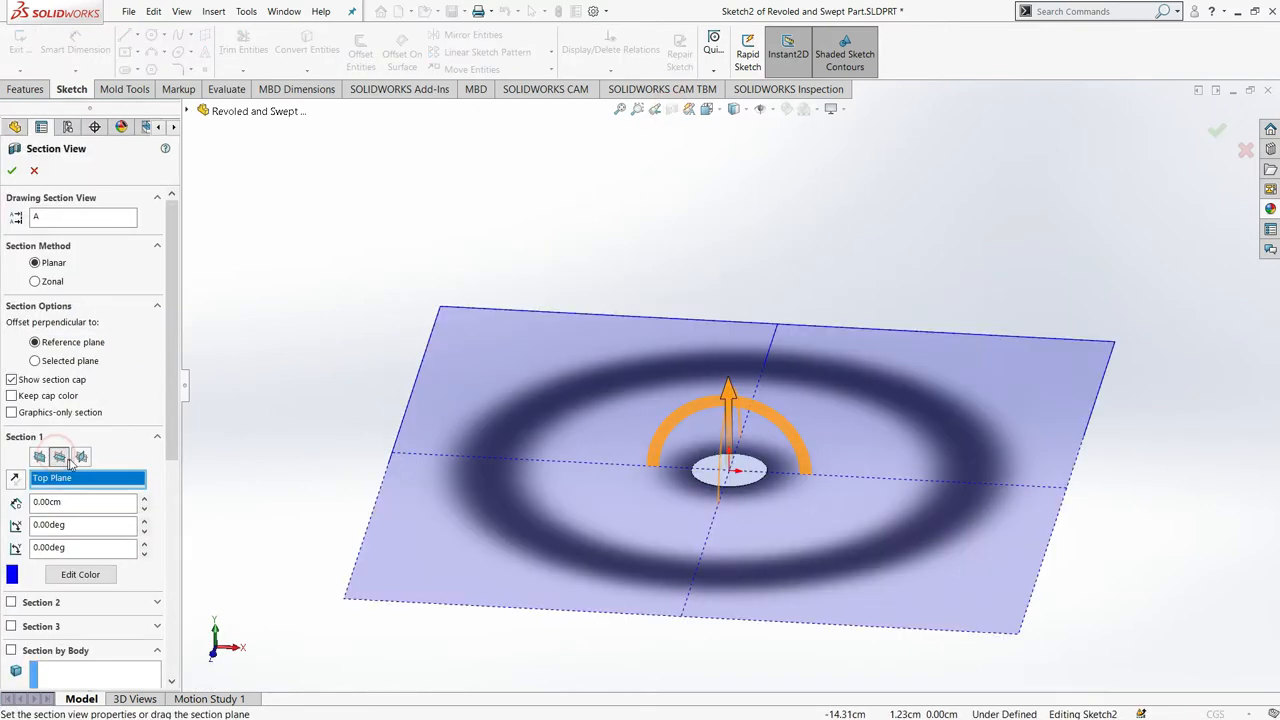
click(81, 457)
click(40, 458)
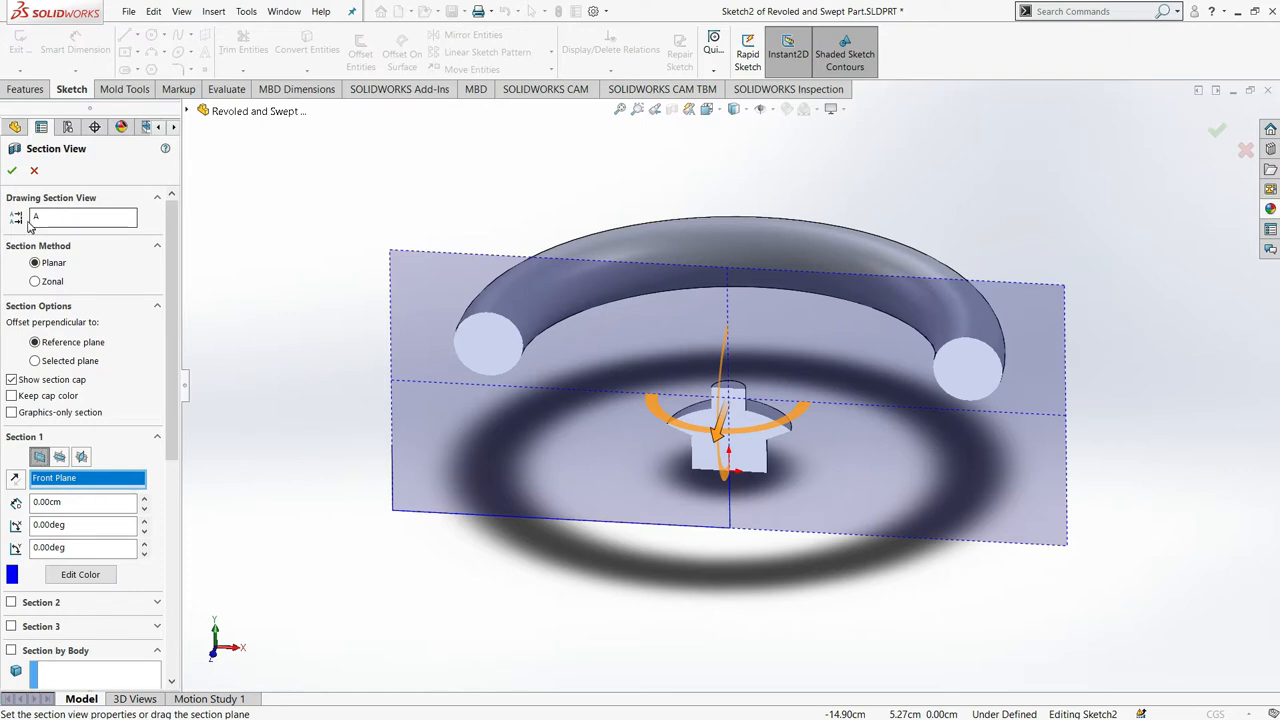
drag(169, 432, 166, 250)
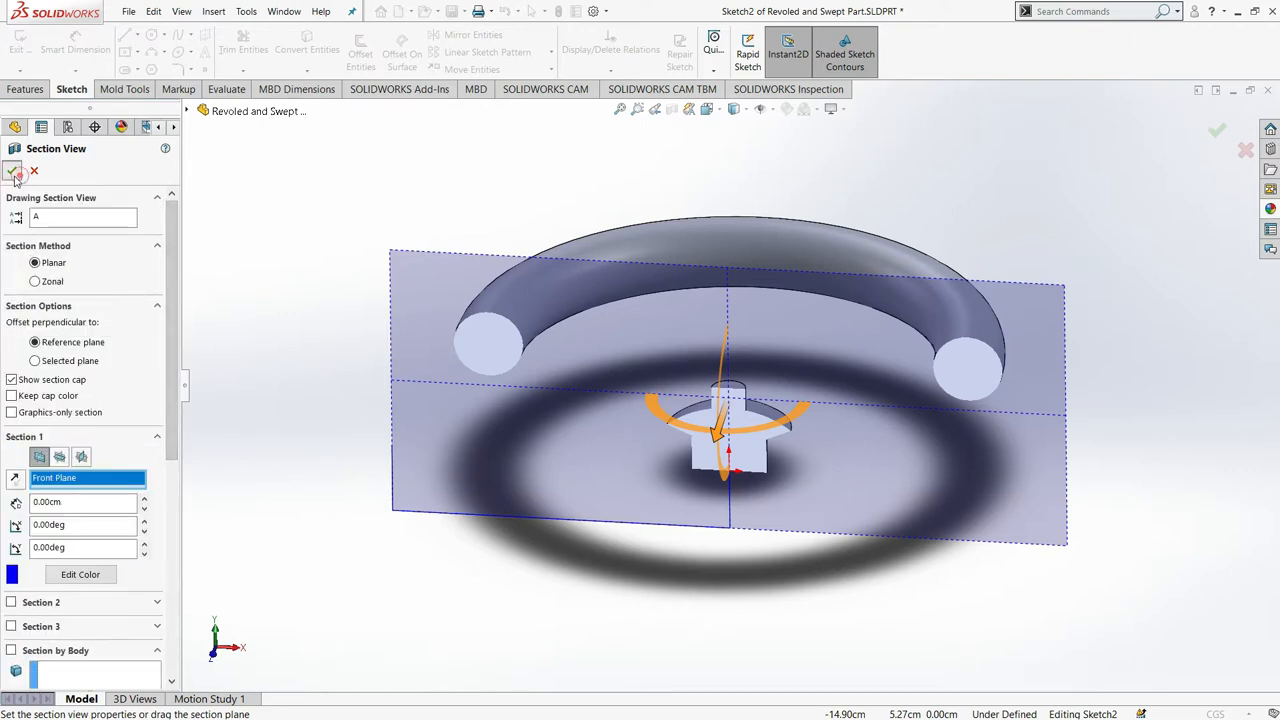
click(12, 170)
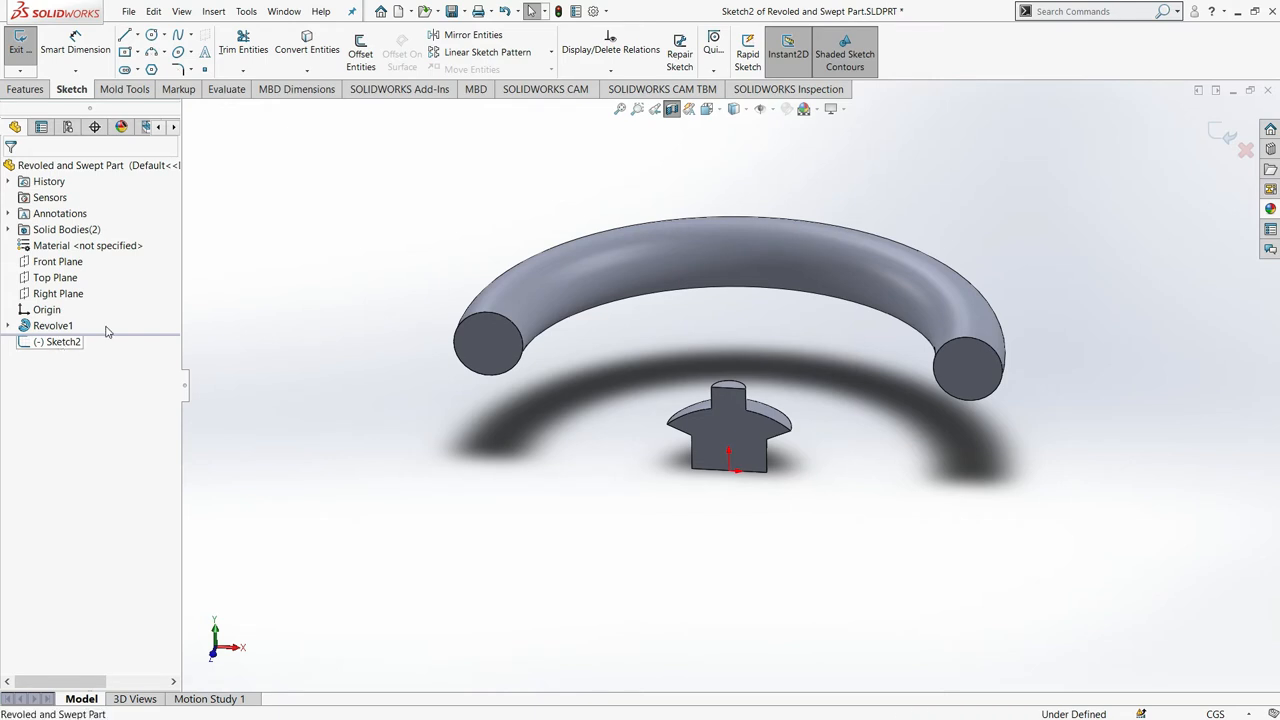
right_click(58, 341)
click(90, 313)
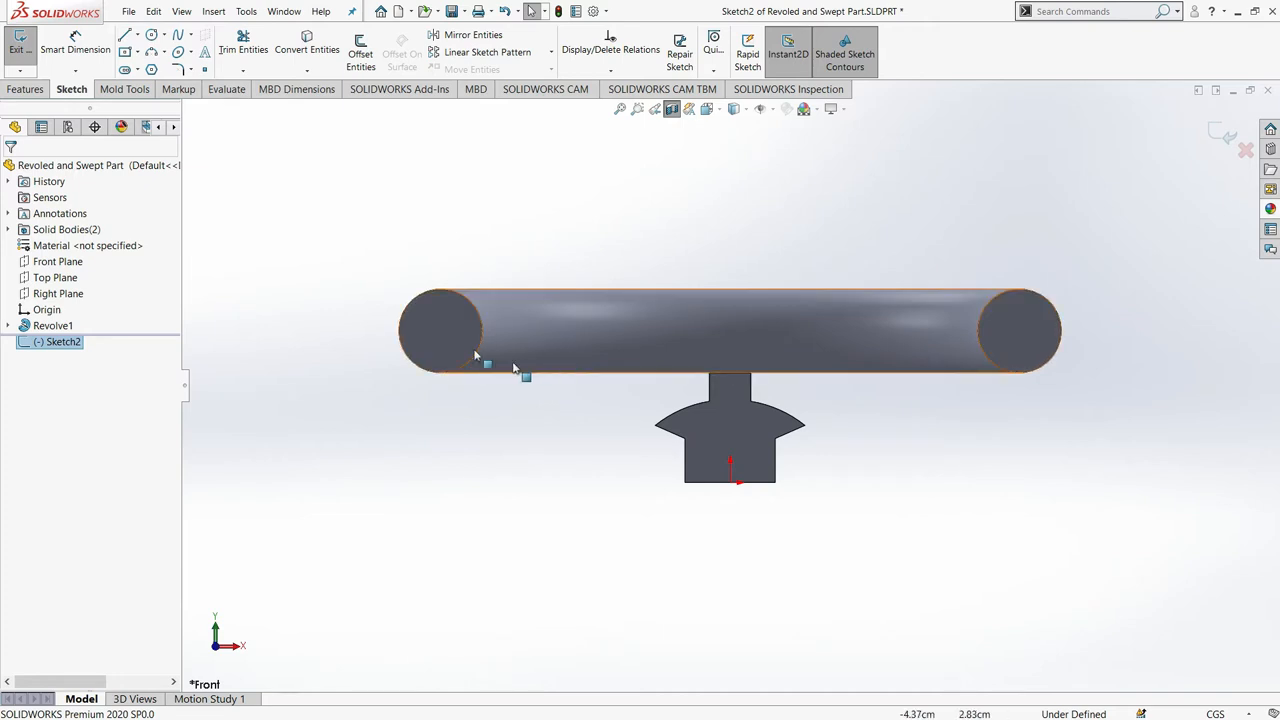
- Sketch an S-shaped five-point spline from just inside the ring's cut section down to just beside the hub's base
click(178, 35)
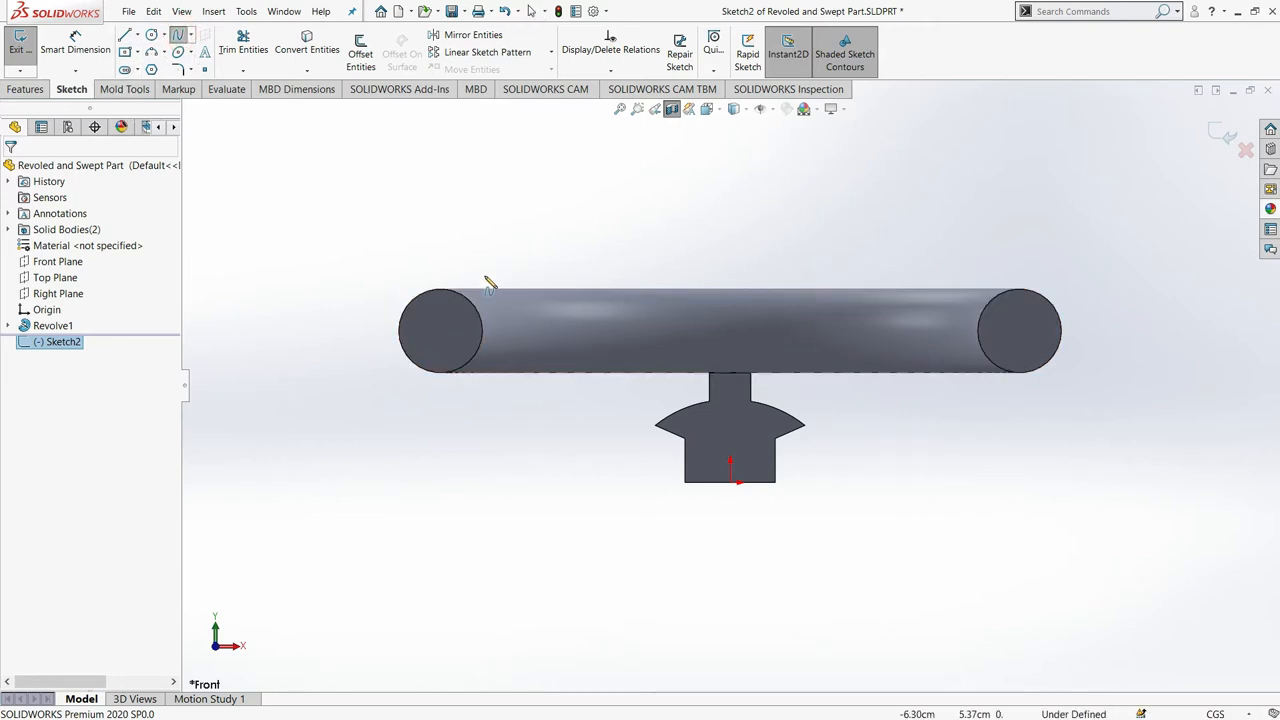
click(510, 339)
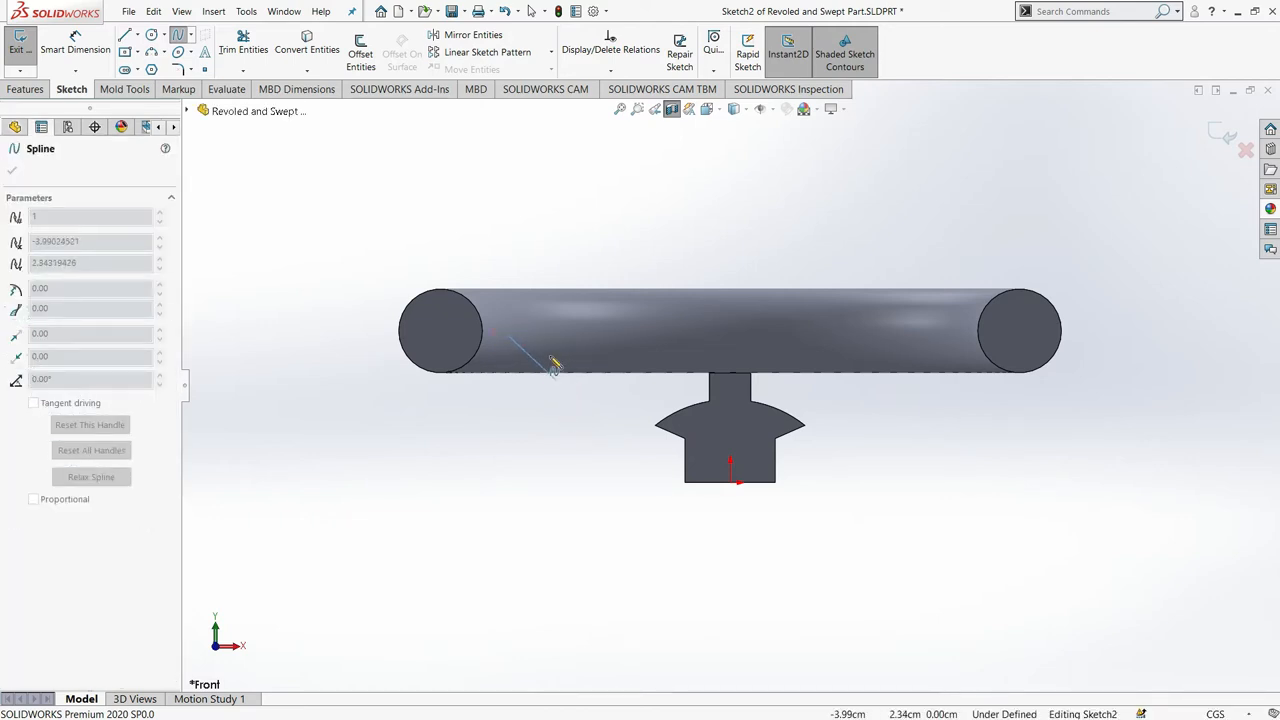
click(558, 347)
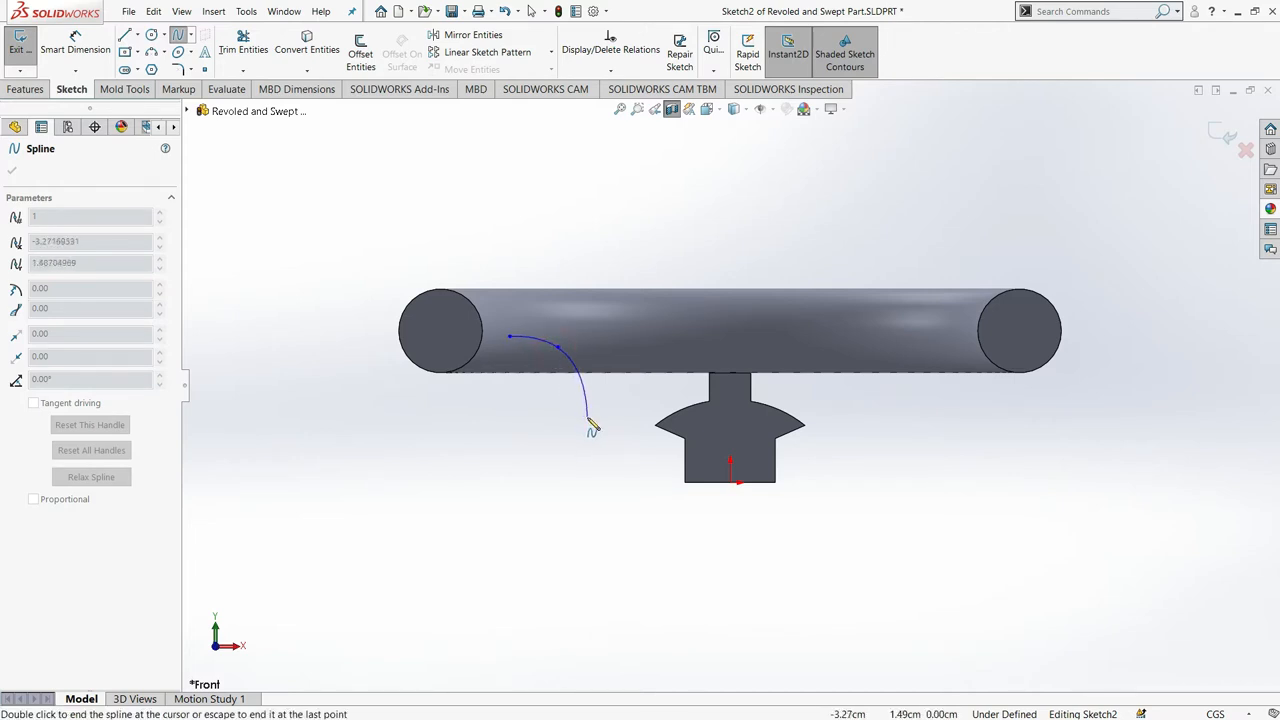
click(588, 418)
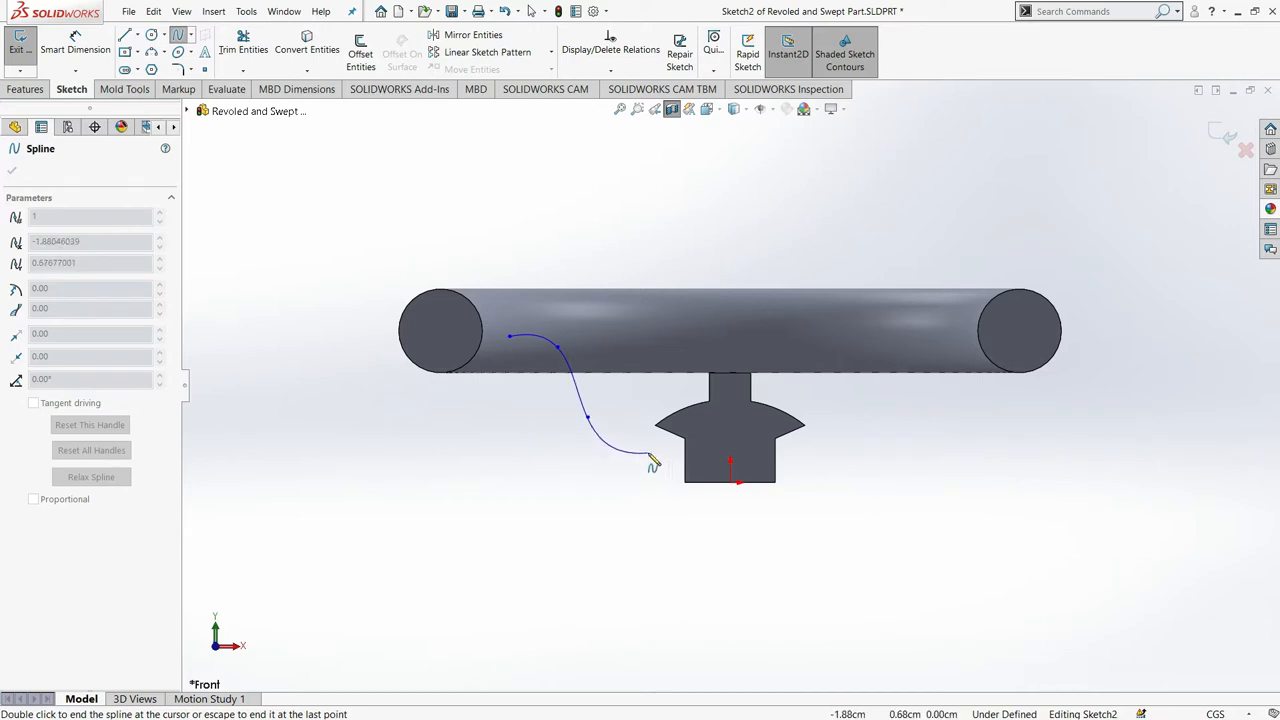
click(649, 454)
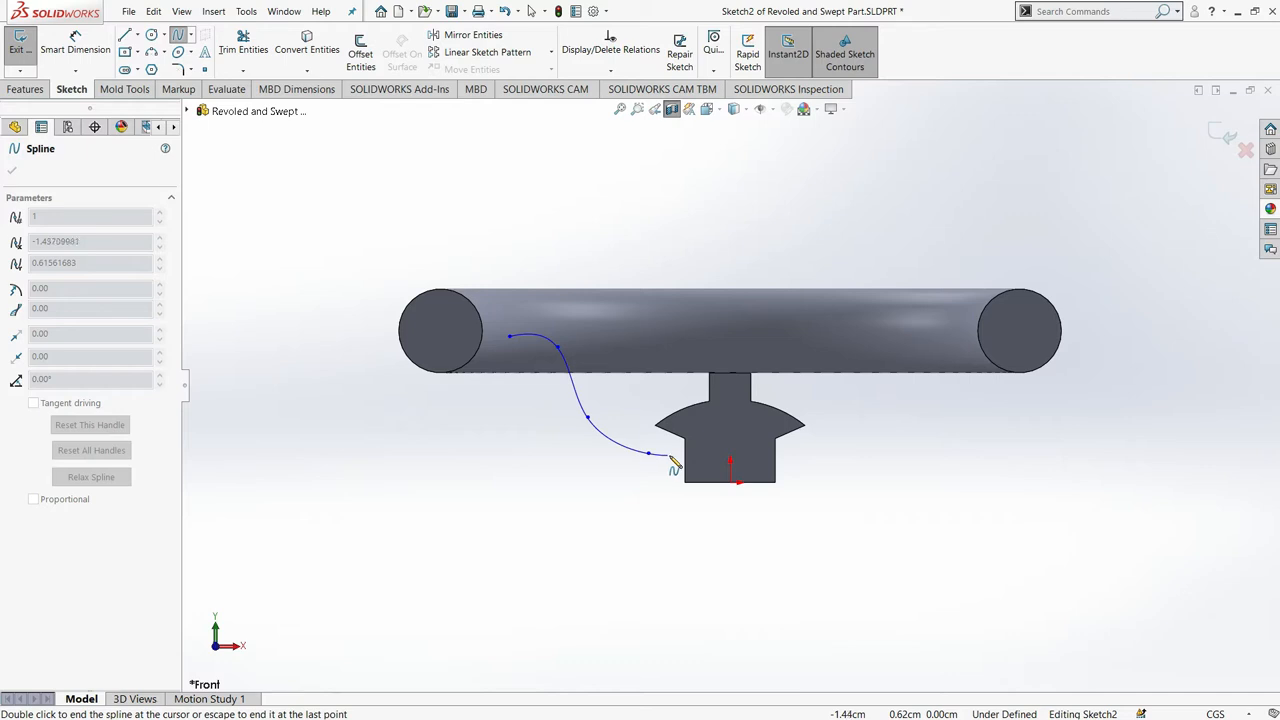
click(672, 457)
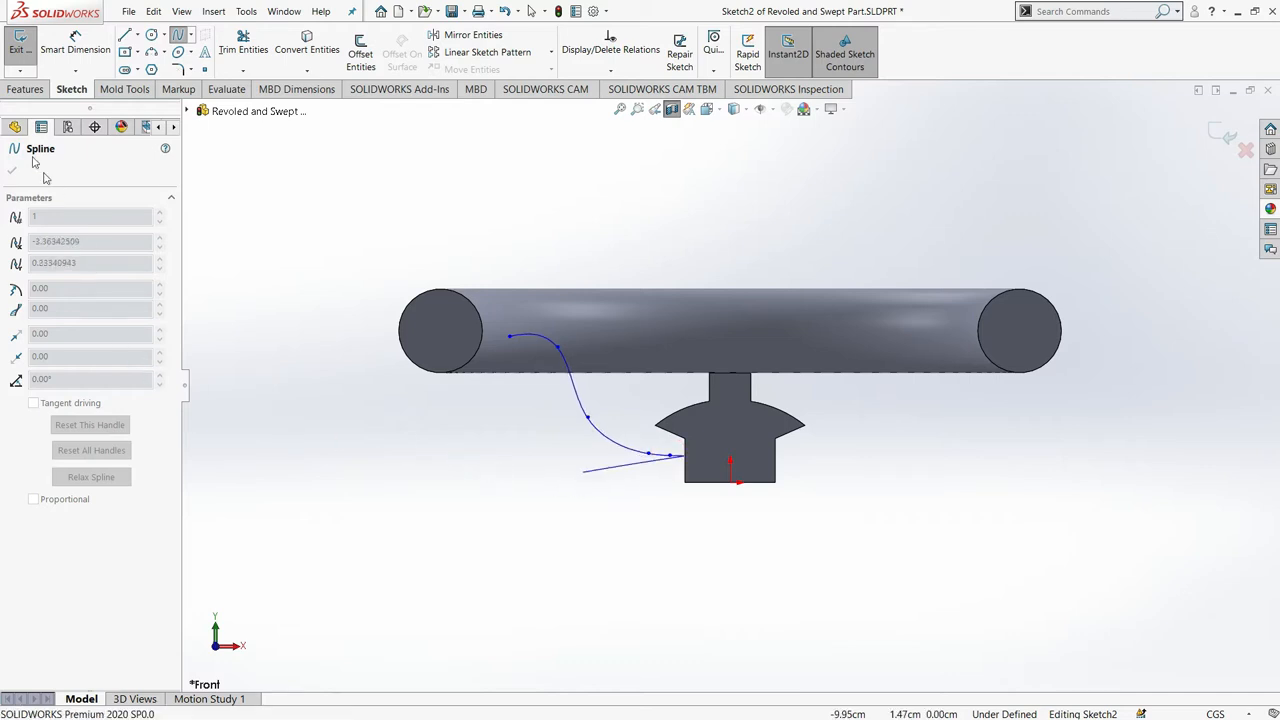
click(178, 36)
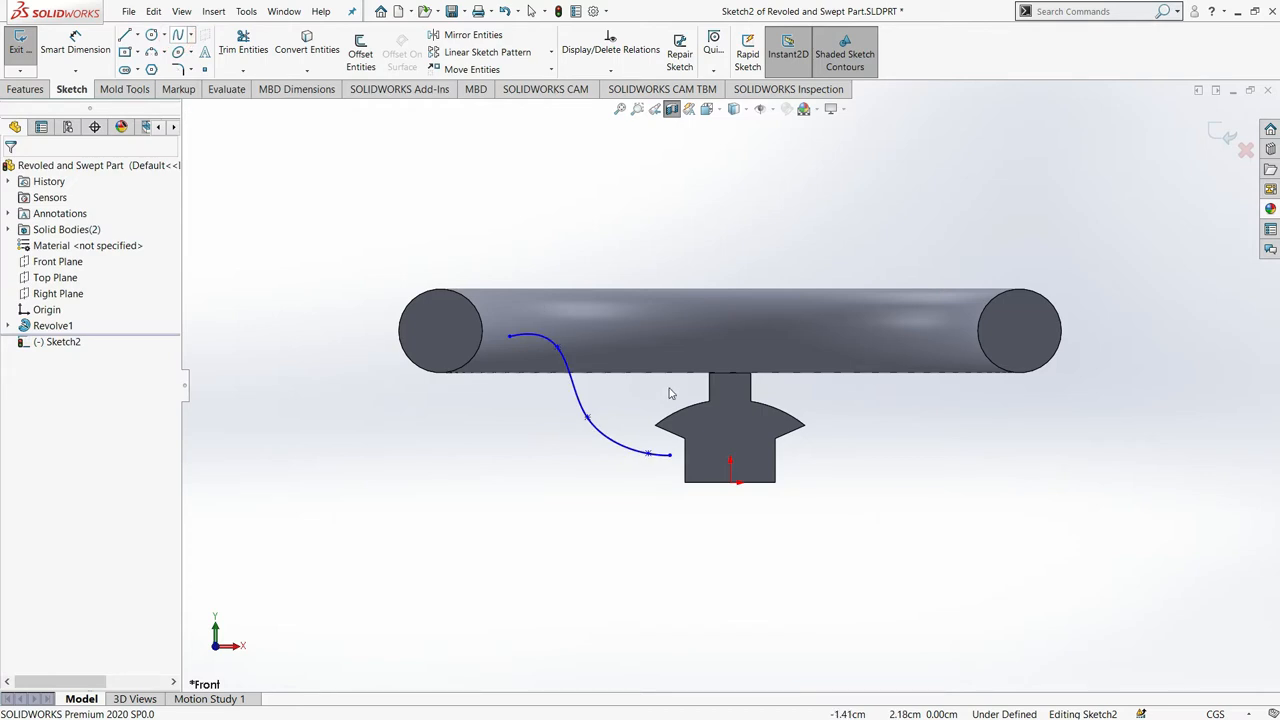
- Smooth the spline by shifting its second point downward and its fourth point back along the curve
scroll(537, 310, down, 5)
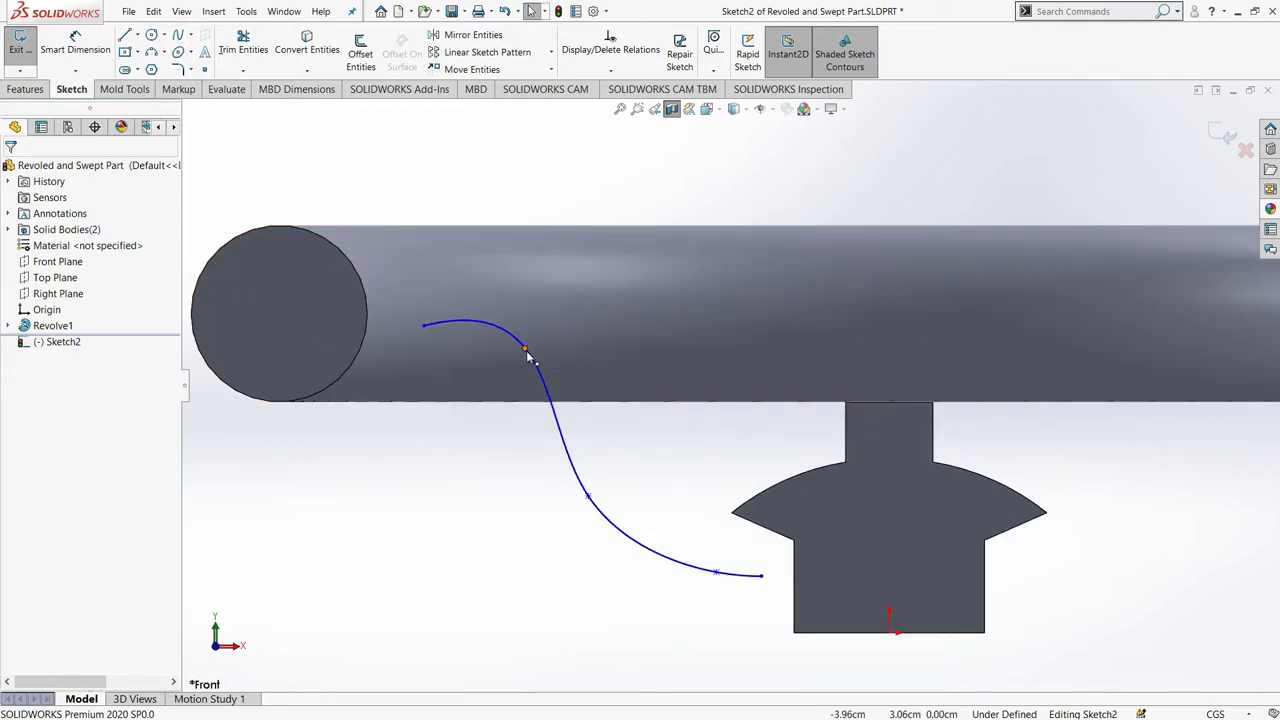
drag(527, 366, 537, 400)
drag(716, 575, 682, 566)
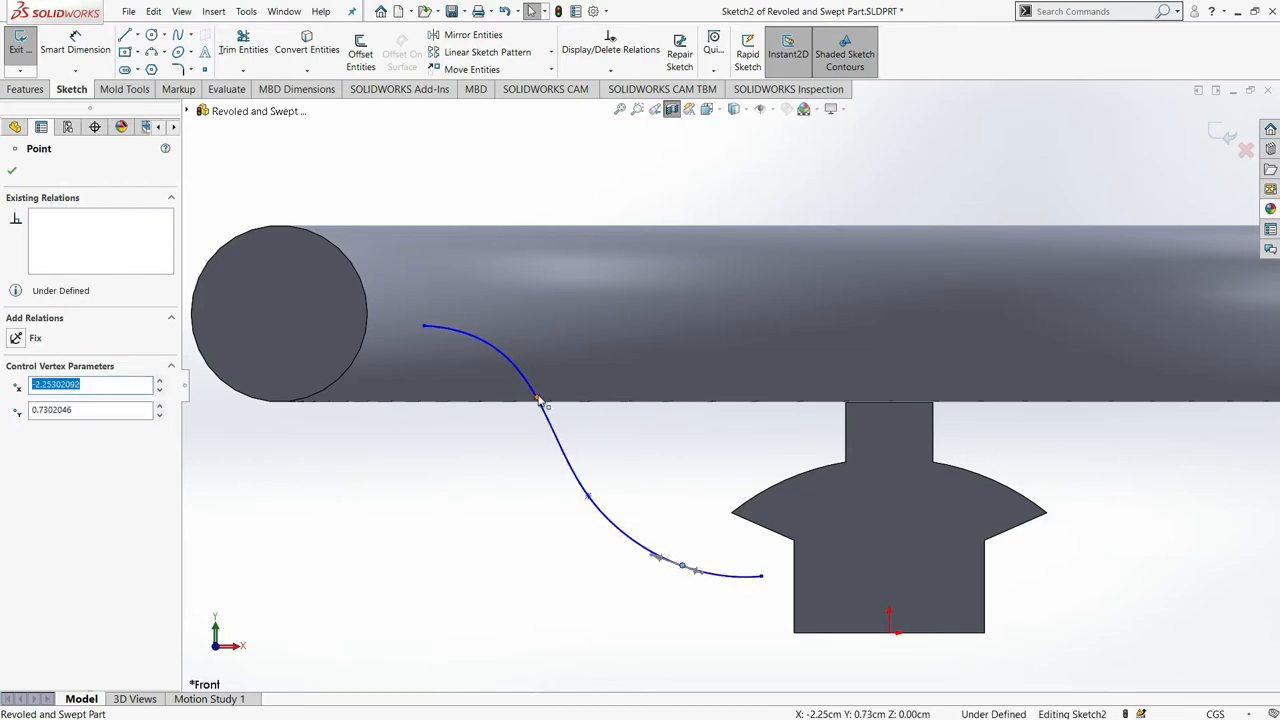
click(538, 398)
drag(538, 397, 541, 384)
click(15, 172)
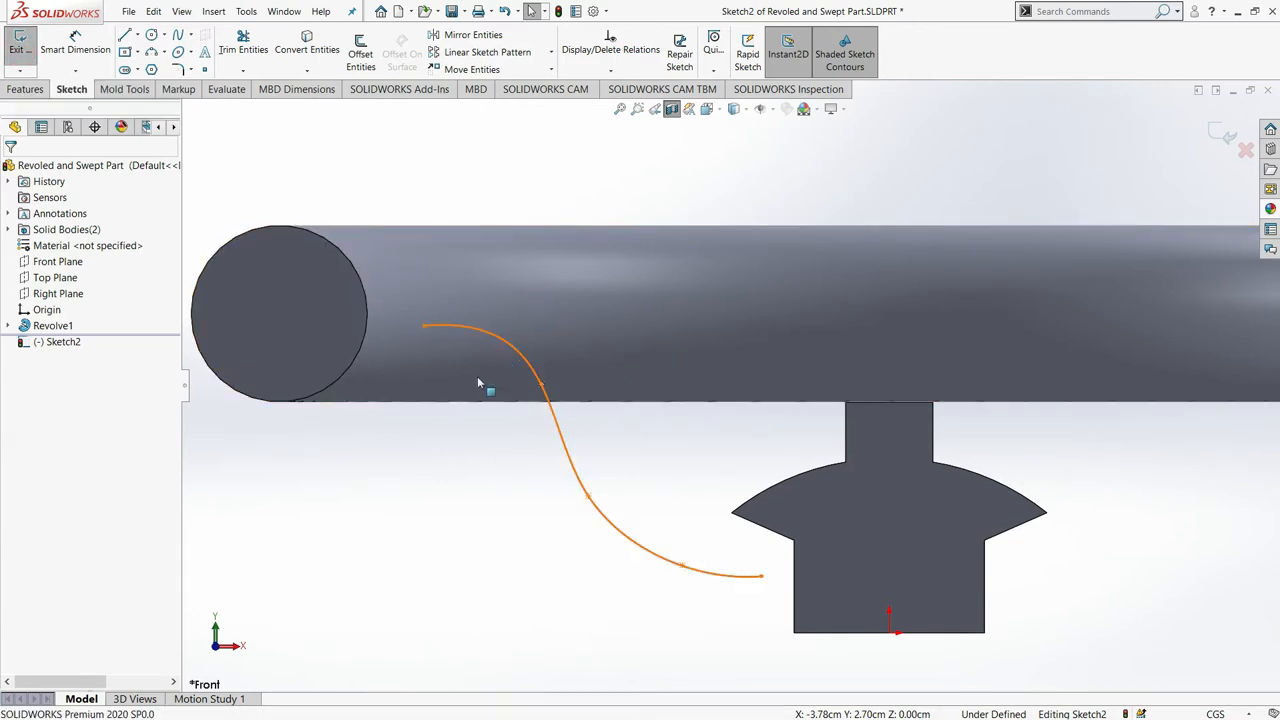
- Adjust the spline's endpoint near the ring slightly to flatten the curve's start, and exit the sketch
scroll(460, 312, down, 4)
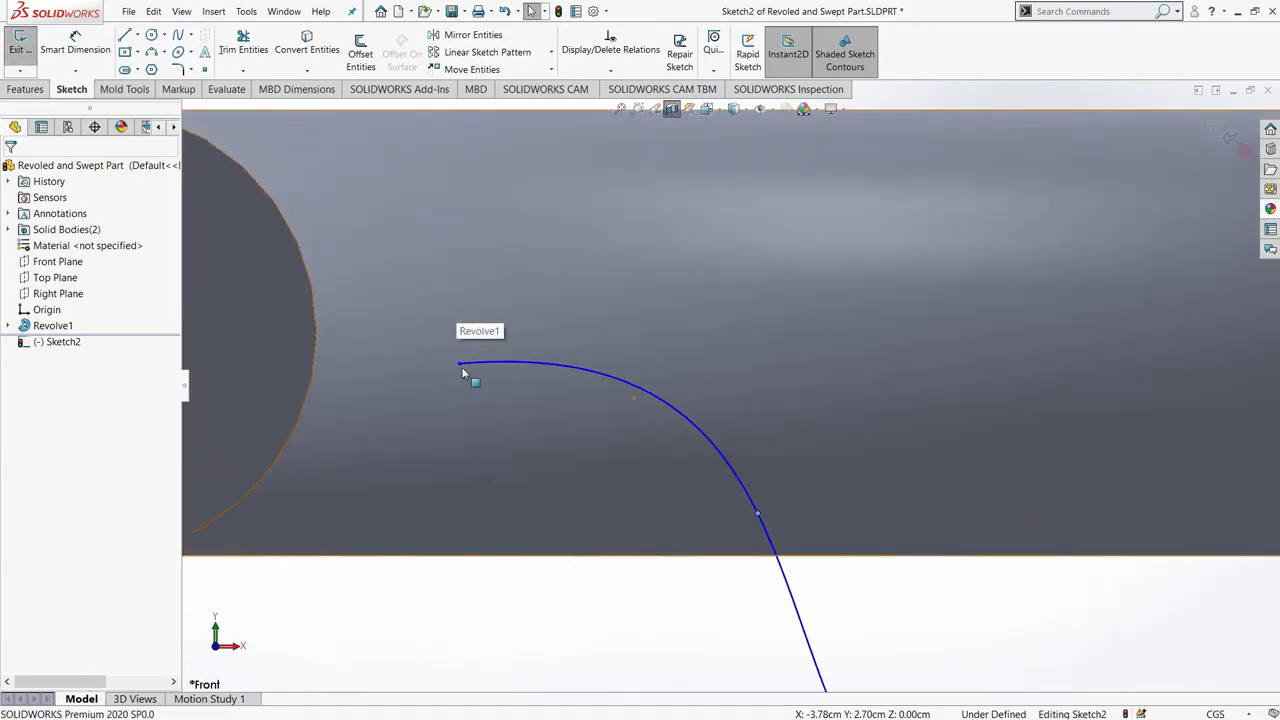
drag(454, 364, 455, 345)
scroll(700, 400, up, 4)
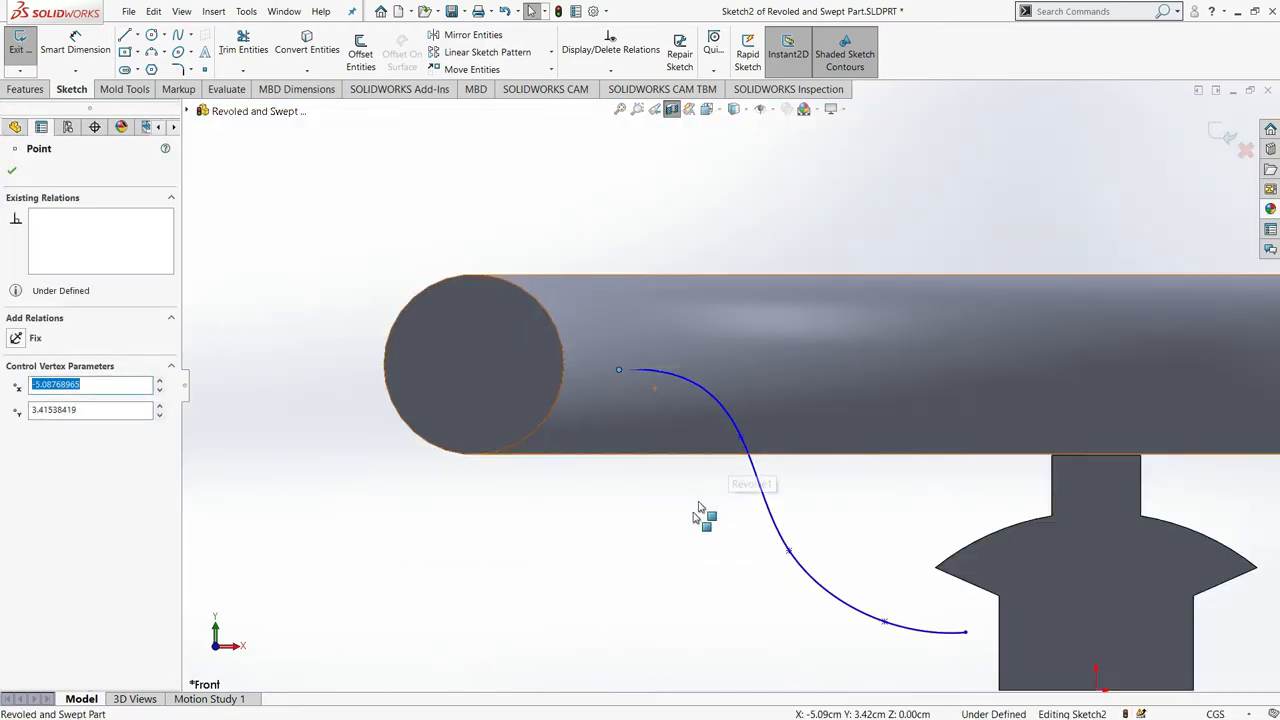
key(Escape)
scroll(620, 432, down, 5)
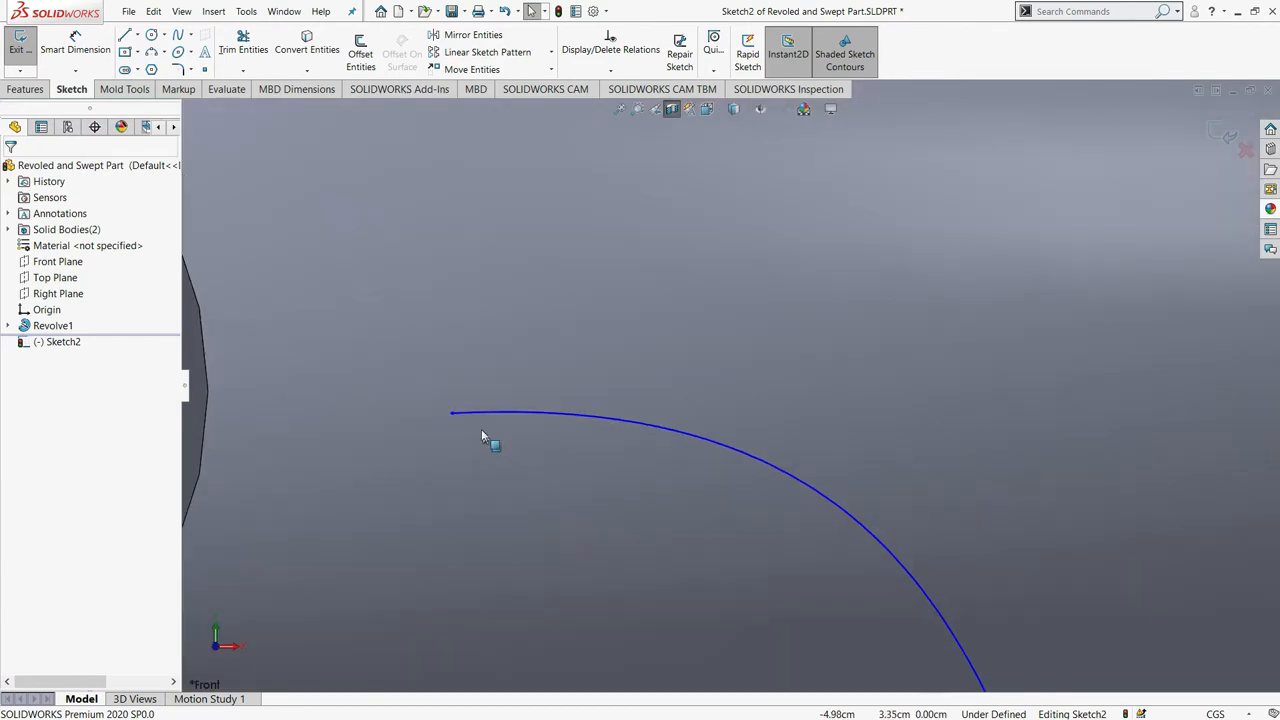
scroll(665, 420, up, 5)
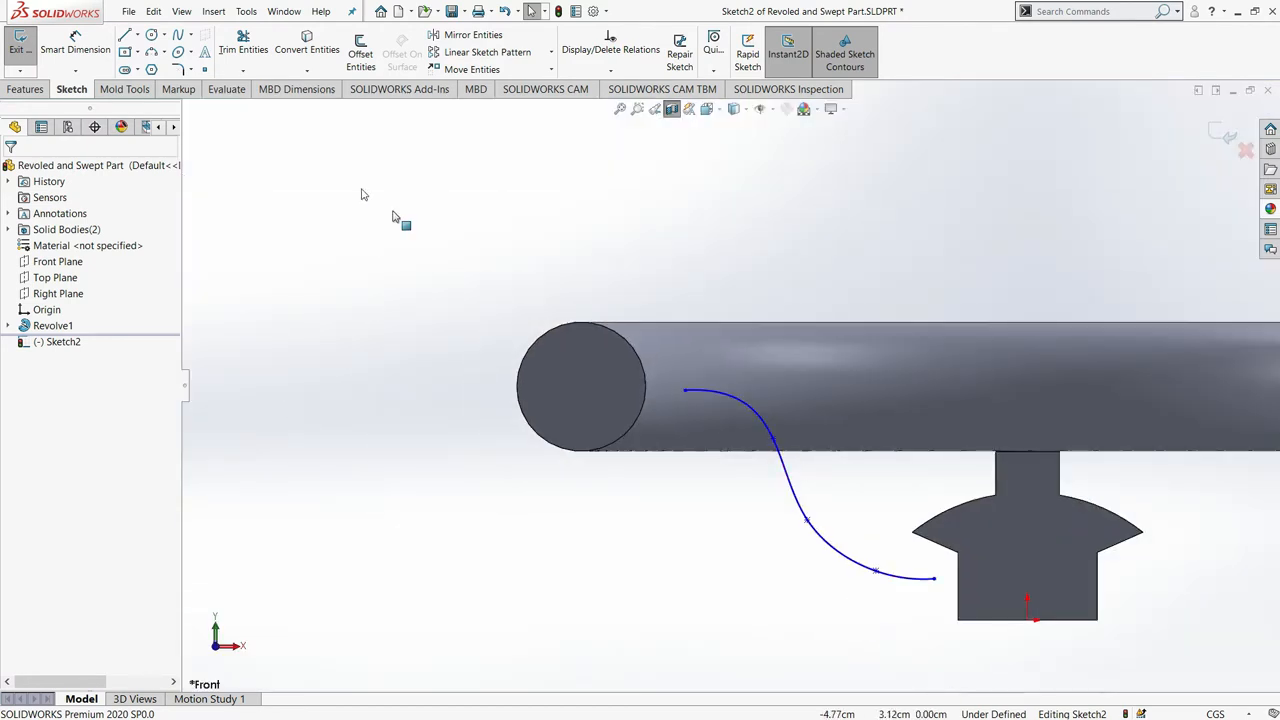
click(18, 52)
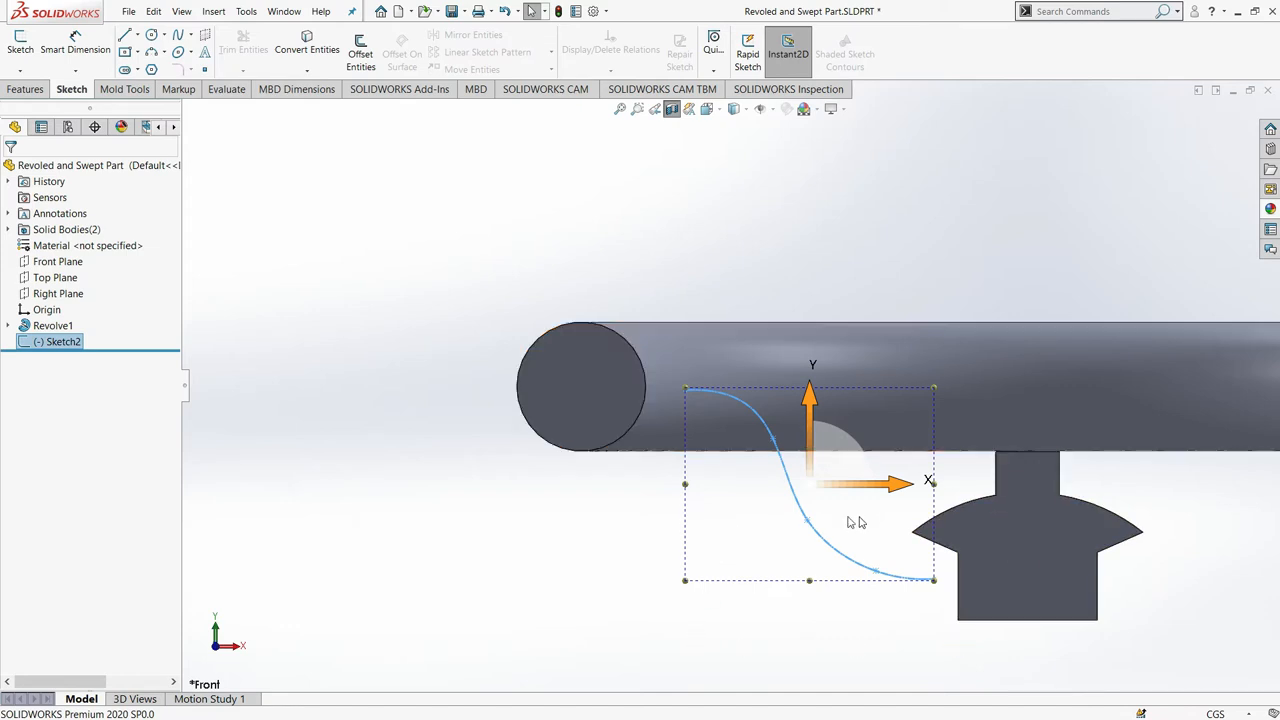
- Create a reference plane perpendicular to the spline and coincident with its endpoint near the ring
click(843, 583)
mouse_move(843, 583)
middle_down()
mouse_move(829, 583)
mouse_move(855, 390)
middle_up()
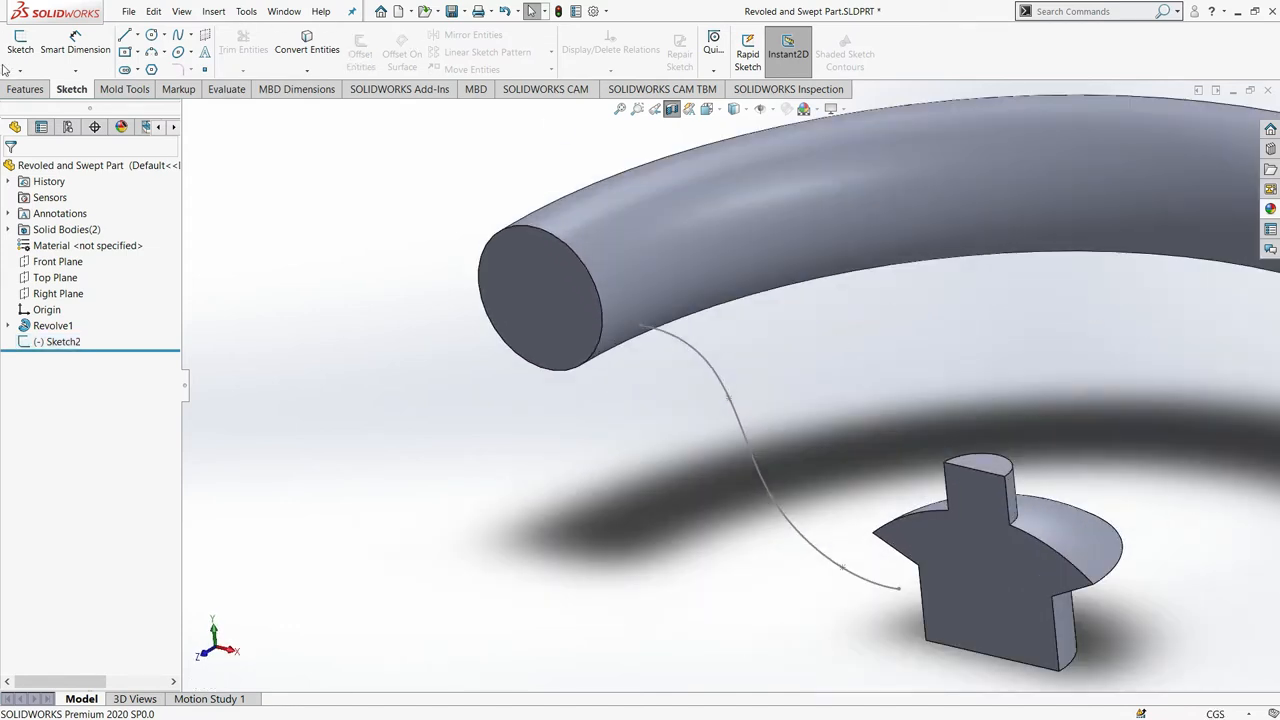
click(25, 89)
click(661, 68)
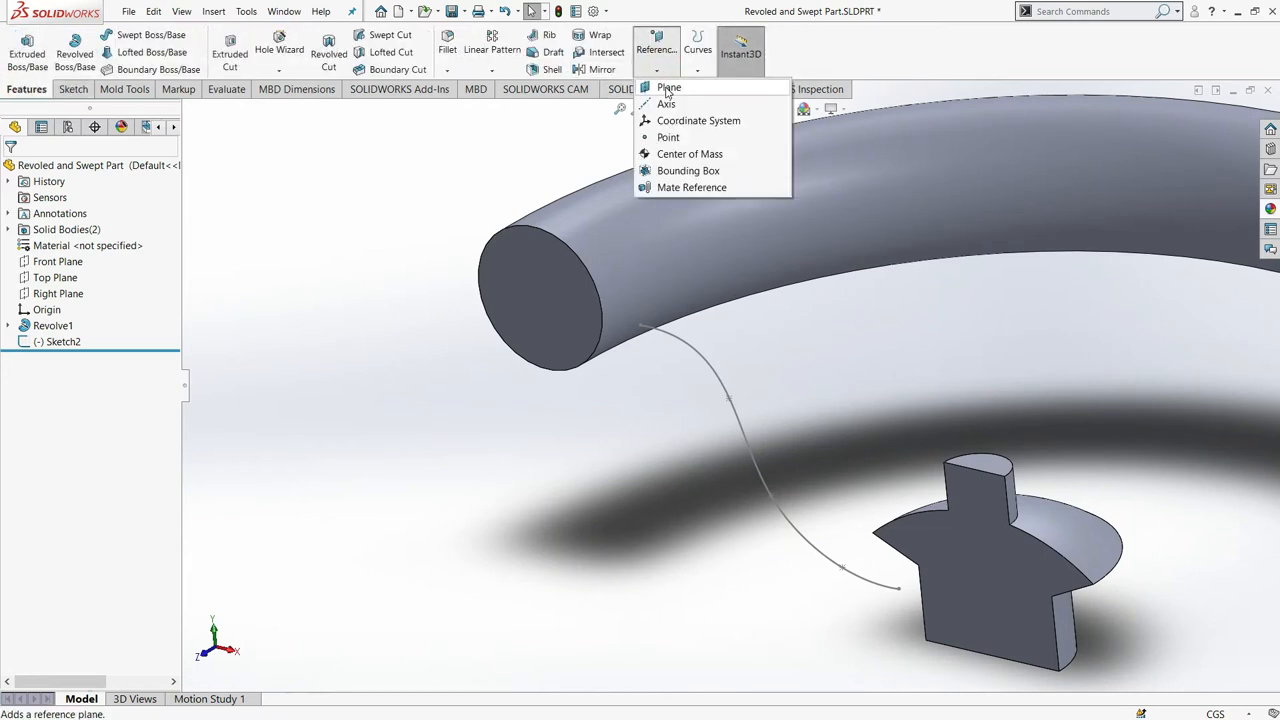
click(667, 89)
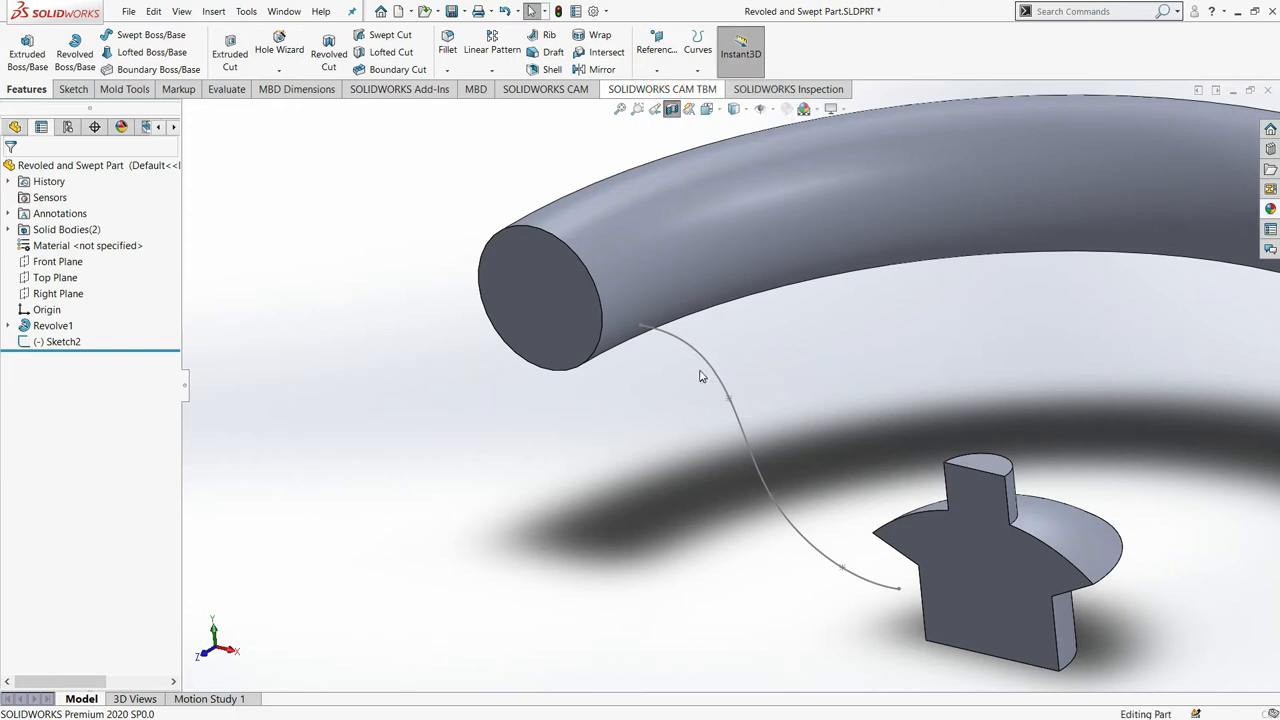
click(670, 343)
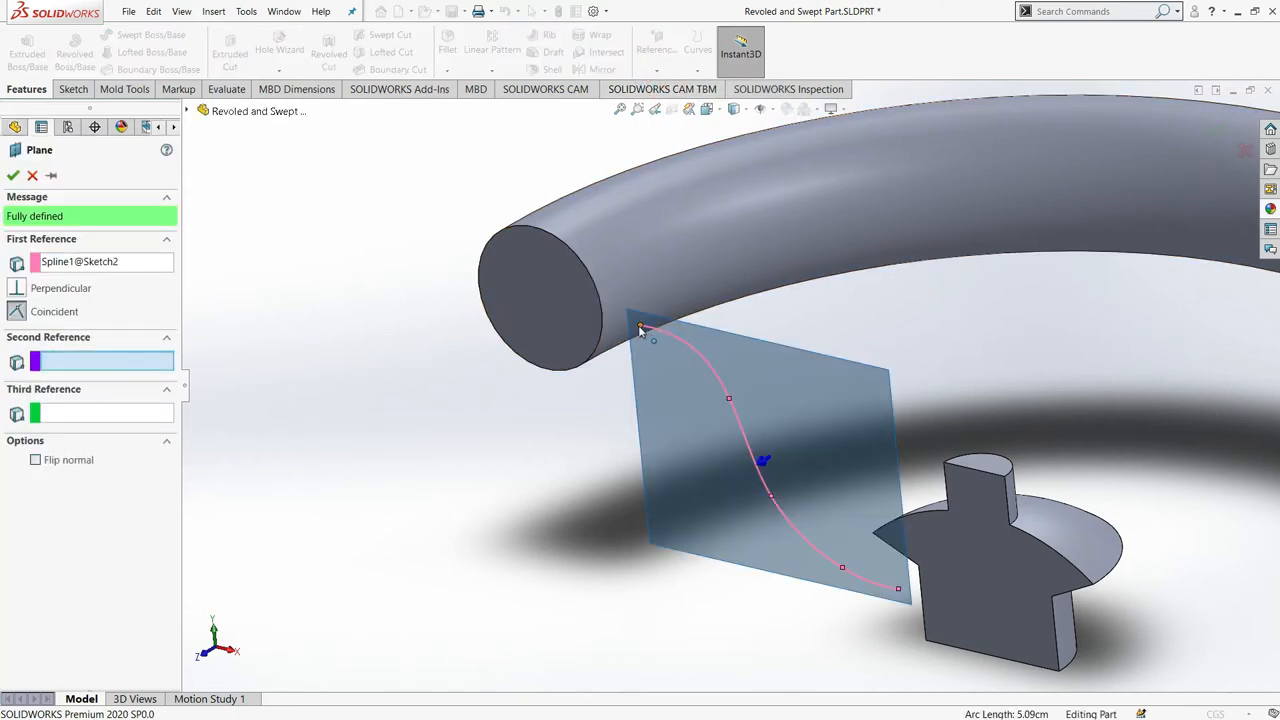
click(640, 325)
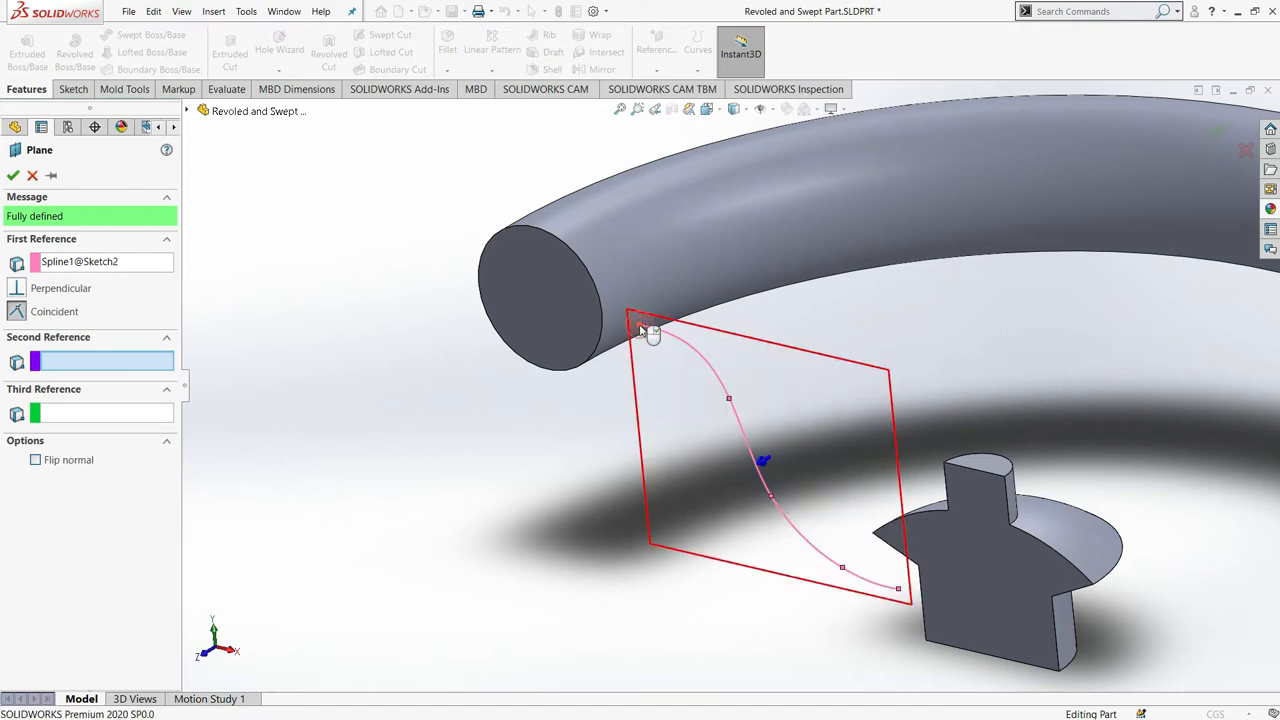
click(16, 176)
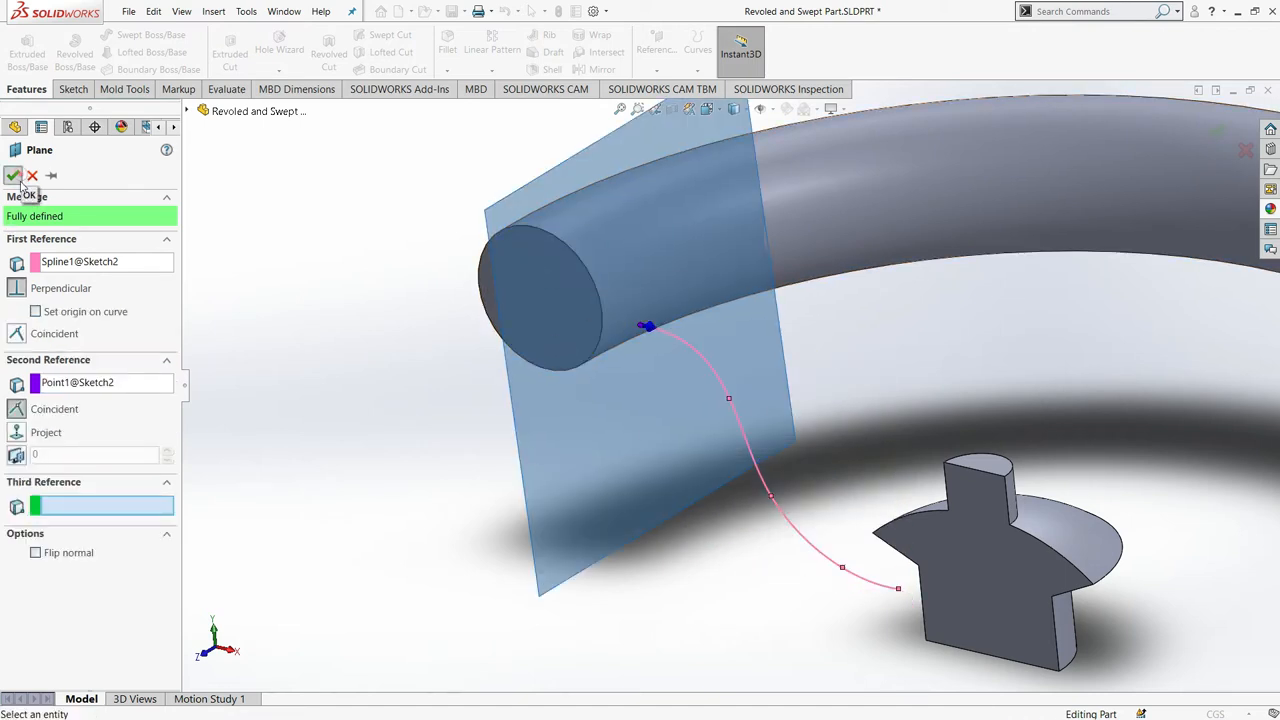
click(391, 337)
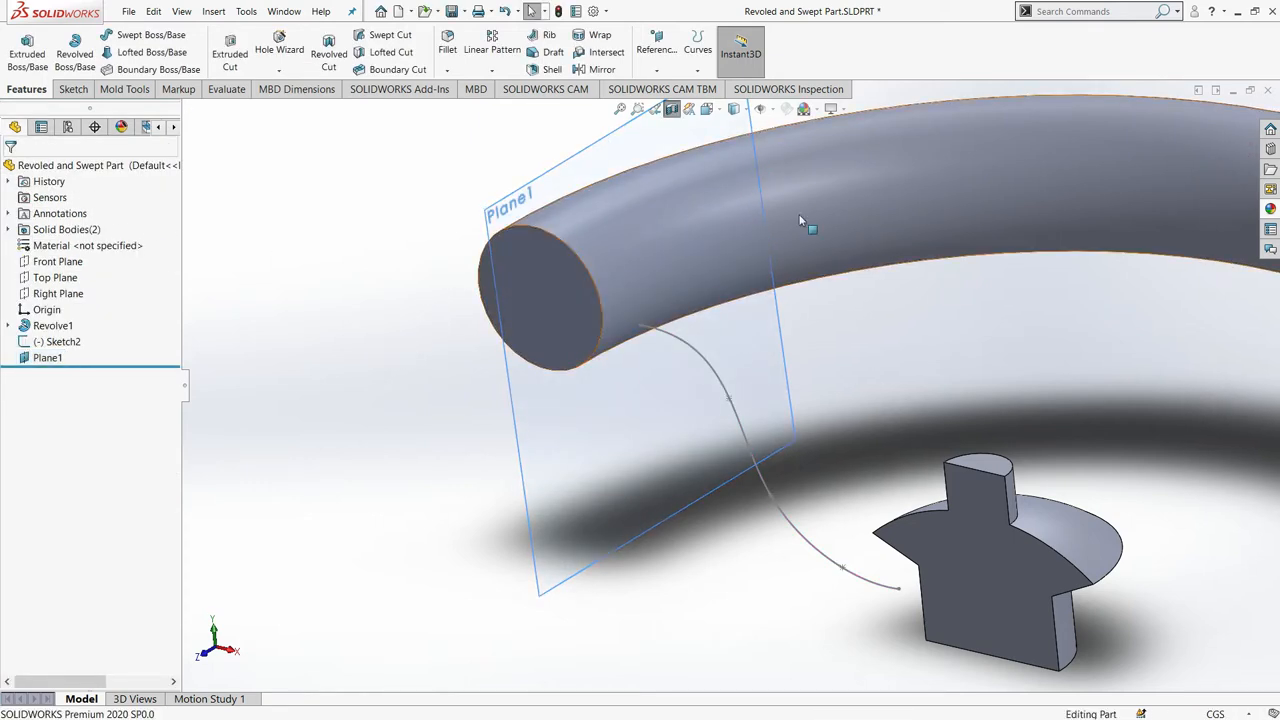
- Turn off the section view and start a sketch on the new plane at the spline's ring-side end
scroll(805, 224, up, 2)
scroll(792, 266, down, 1)
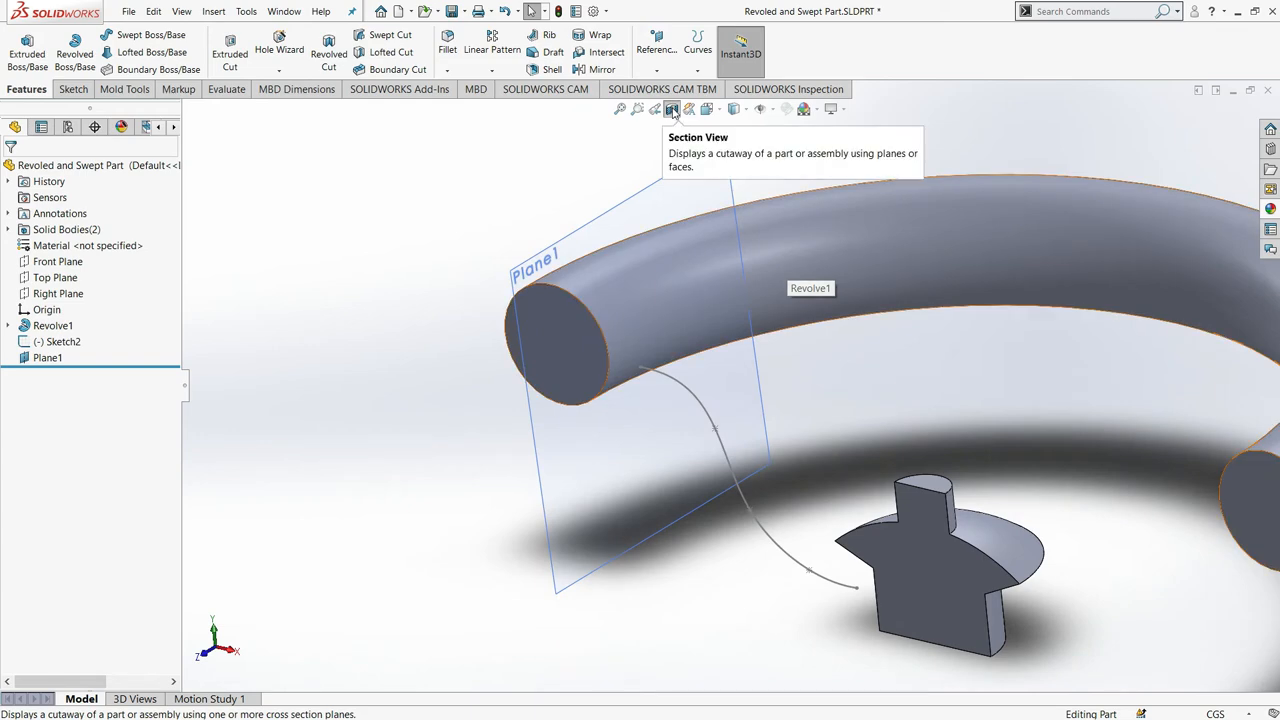
click(672, 109)
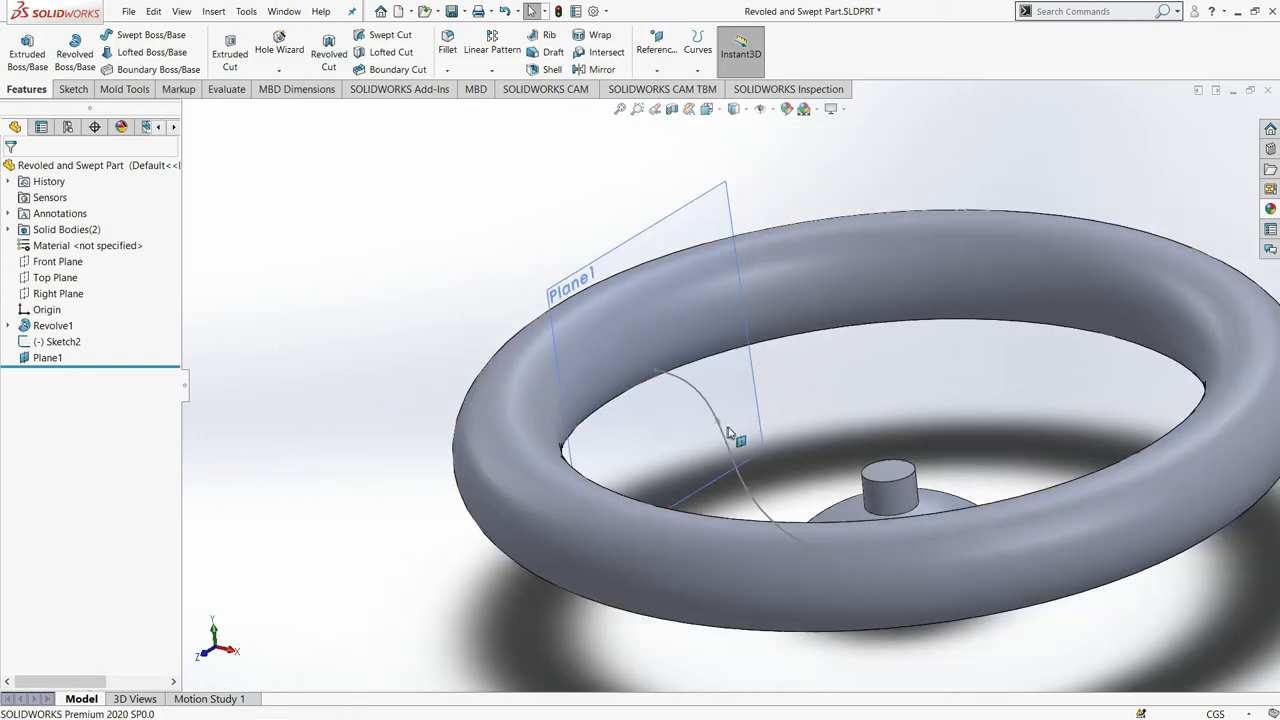
middle_drag(729, 435, 729, 407)
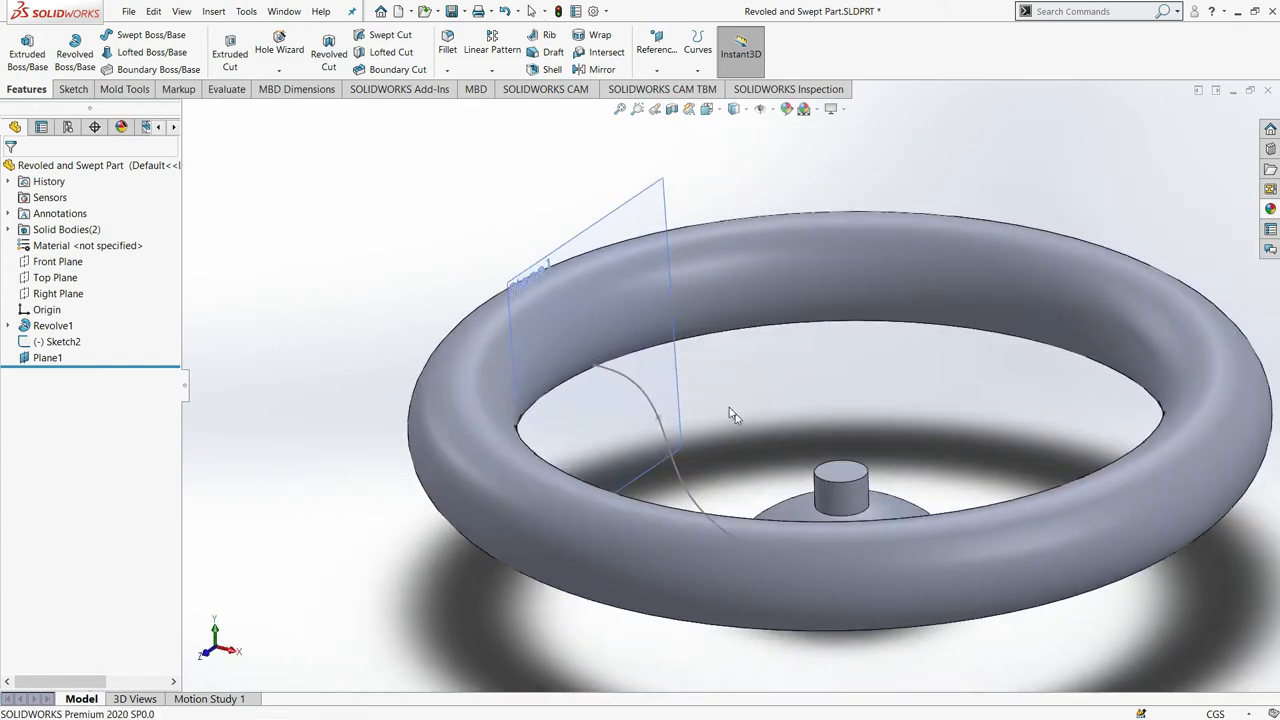
click(553, 253)
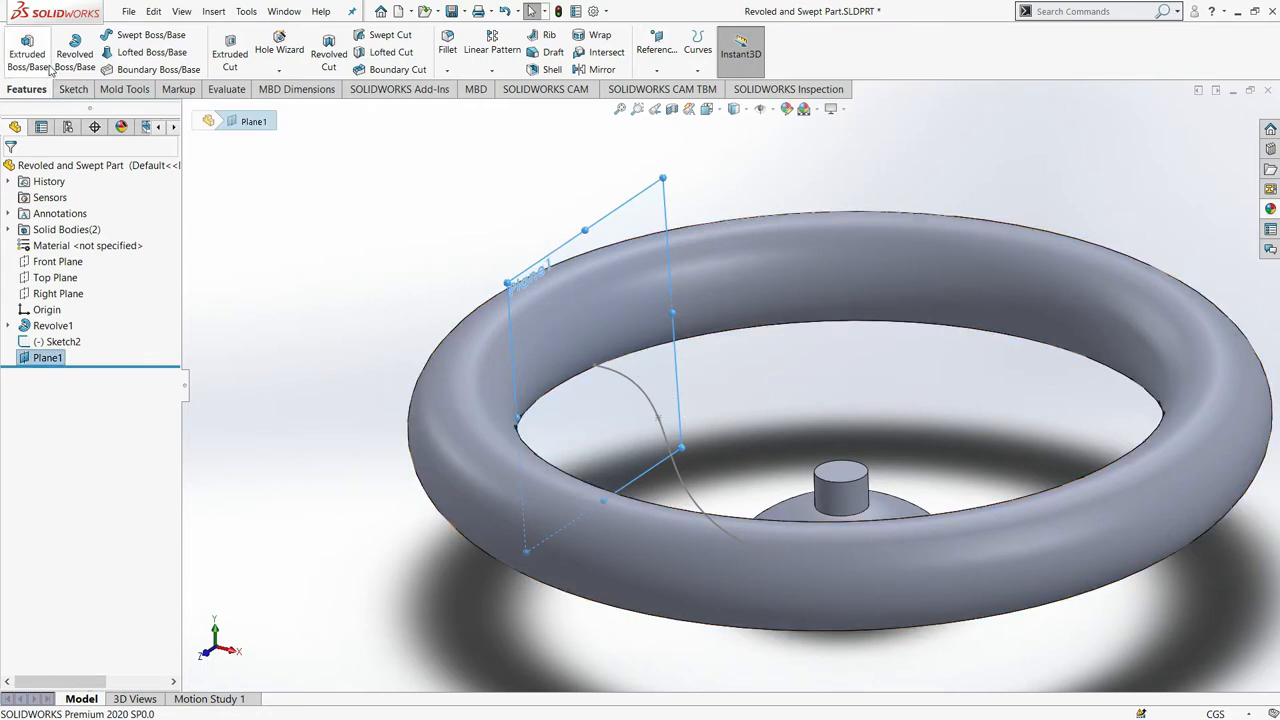
click(70, 90)
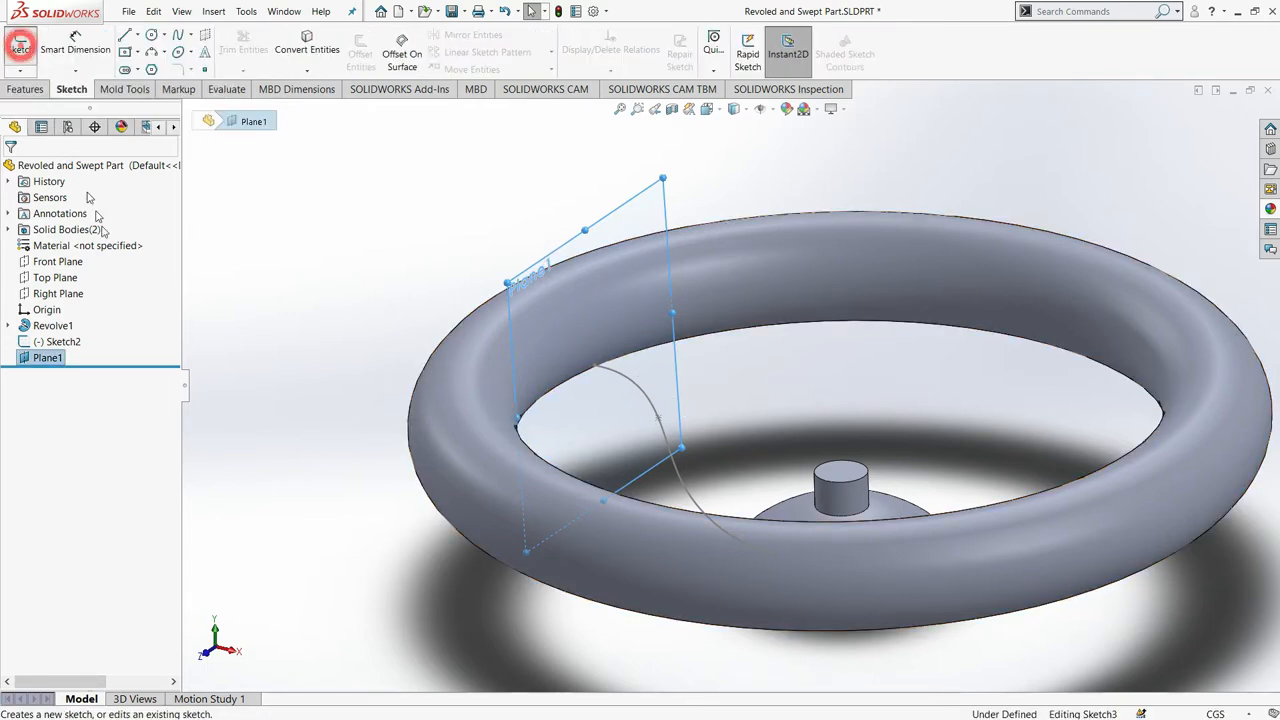
- Start a sketch on the plane at the spline's ring-side end and view it normal to the sketch plane
click(20, 44)
right_click(72, 378)
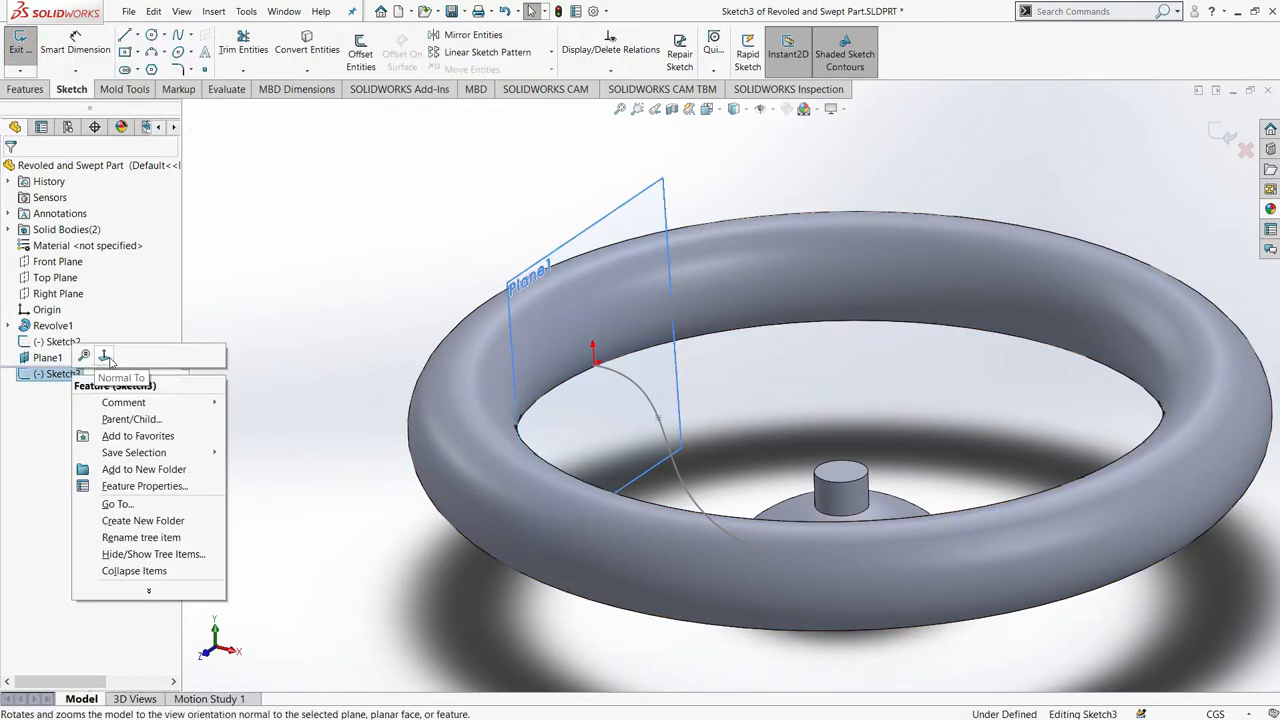
click(106, 362)
scroll(753, 335, down, 2)
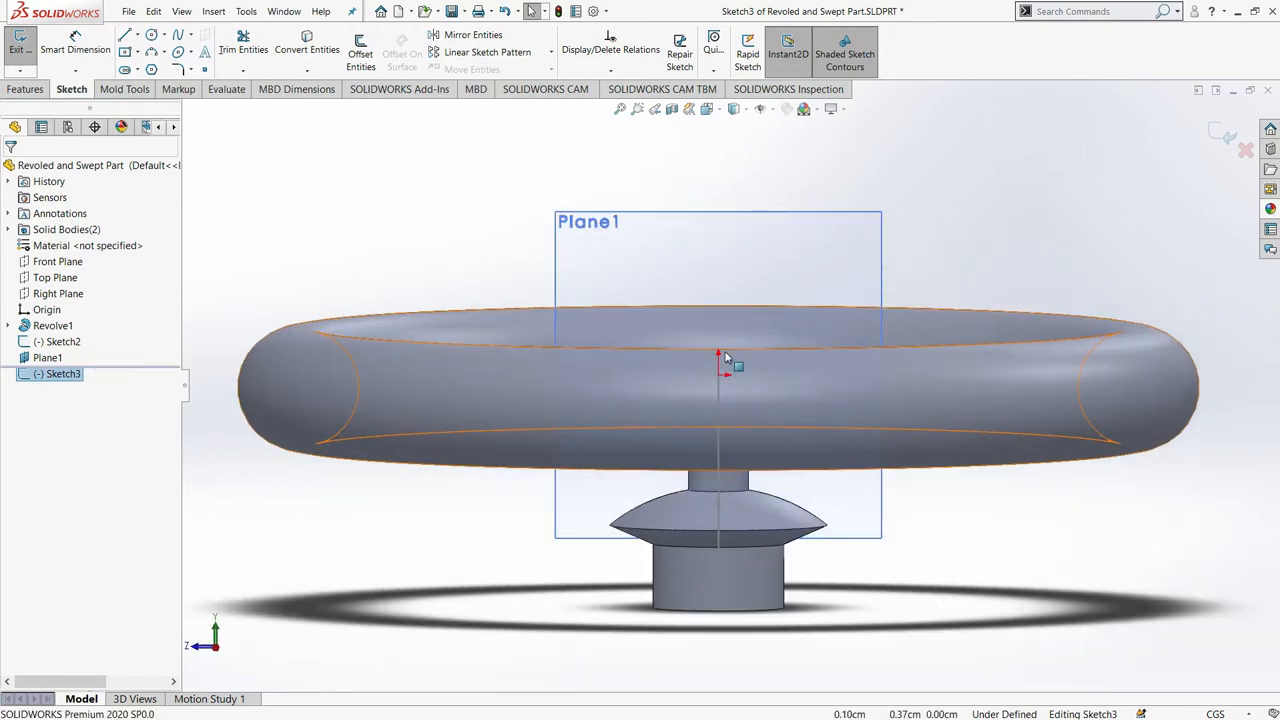
scroll(720, 415, down, 2)
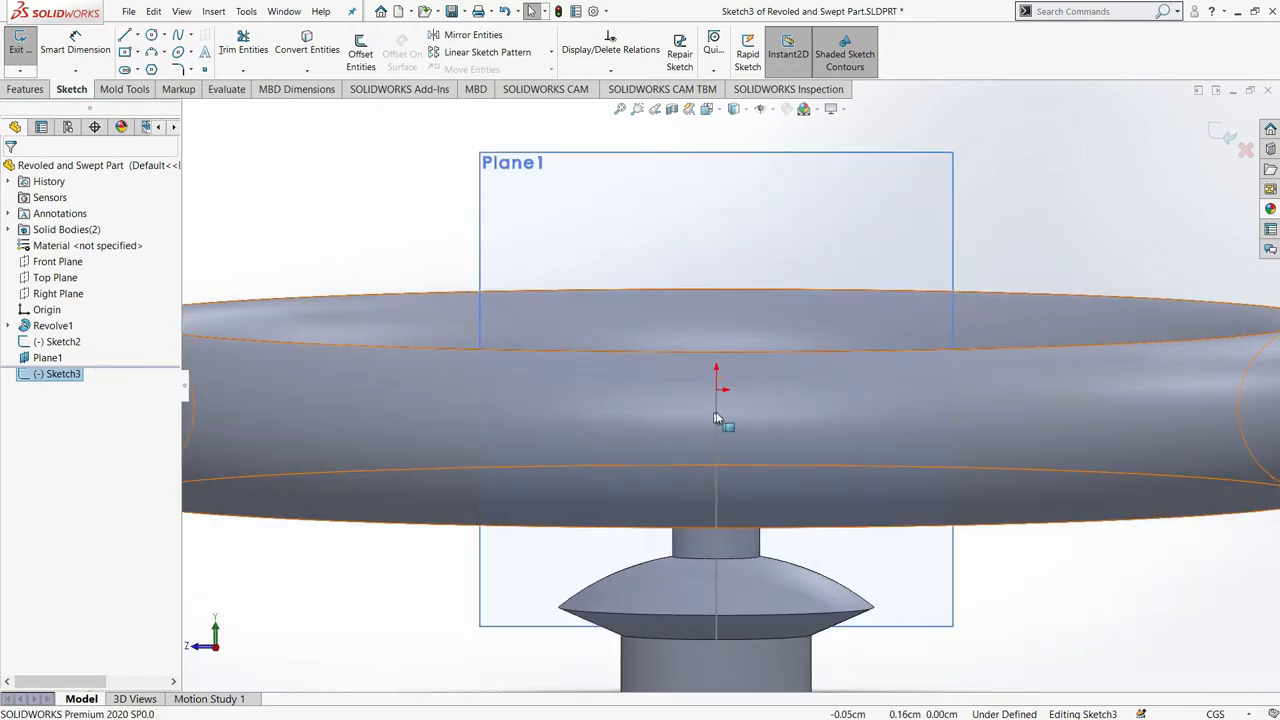
click(151, 36)
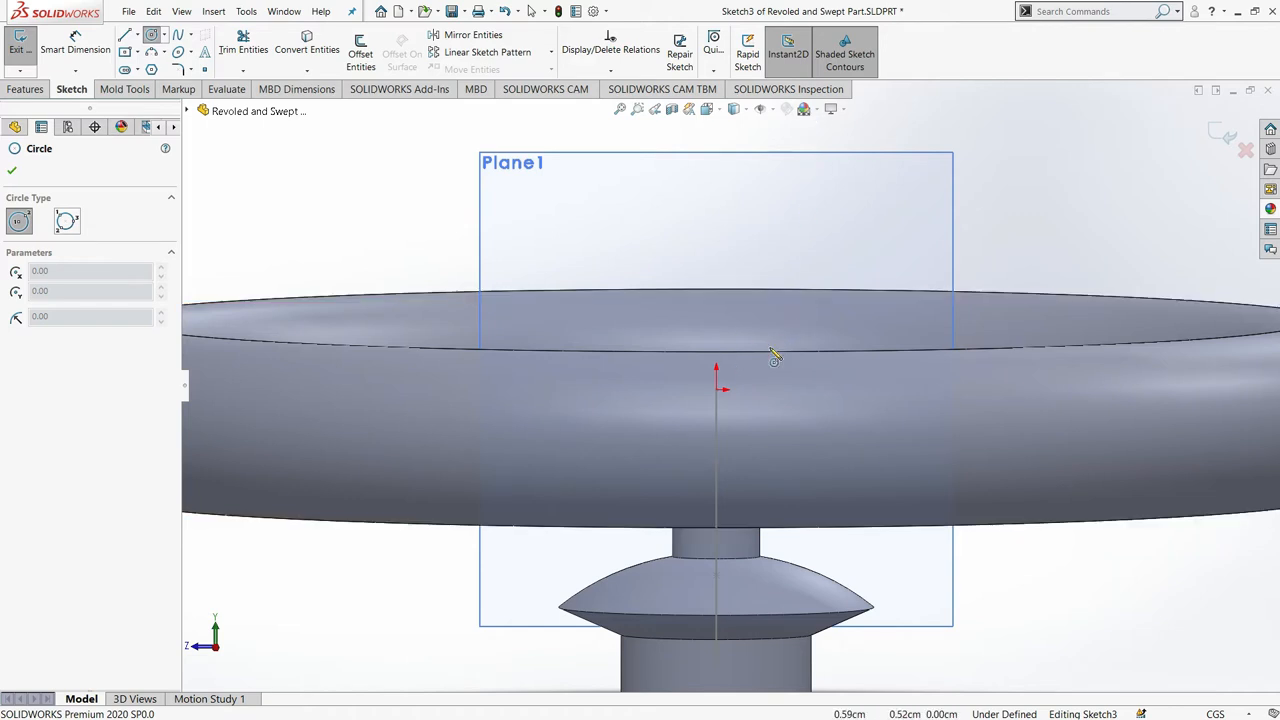
scroll(750, 390, down, 1)
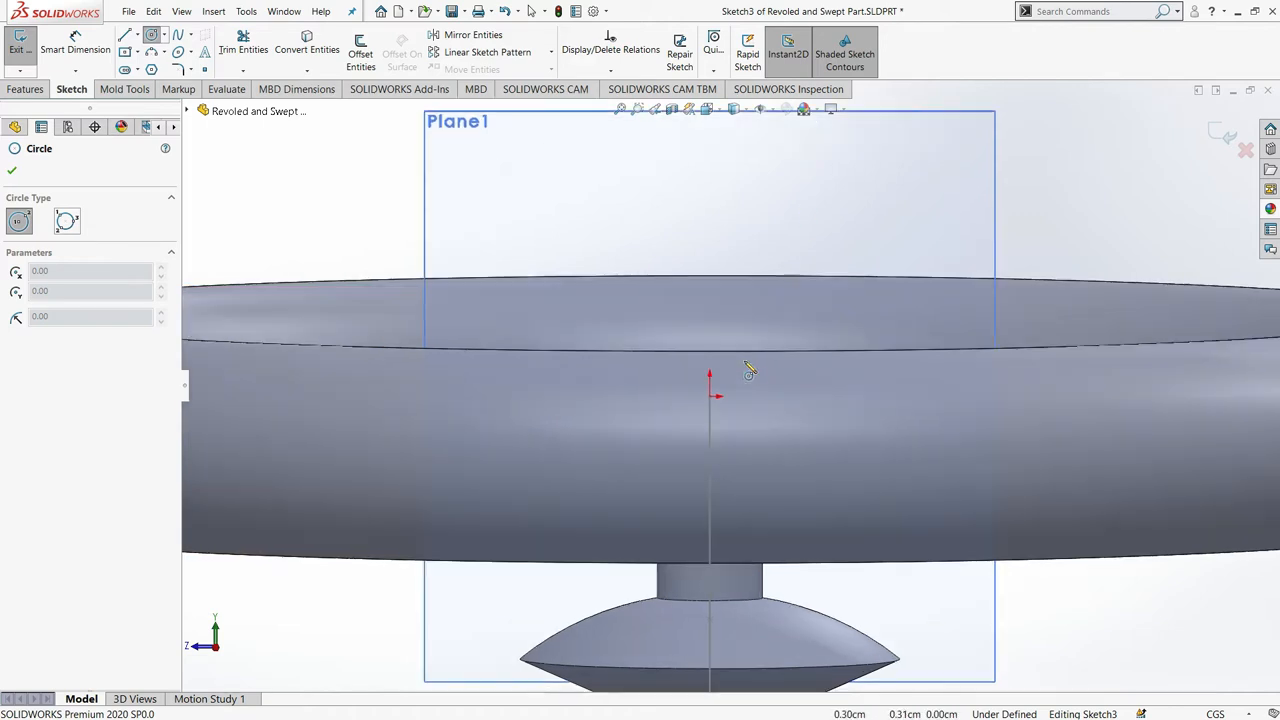
click(151, 69)
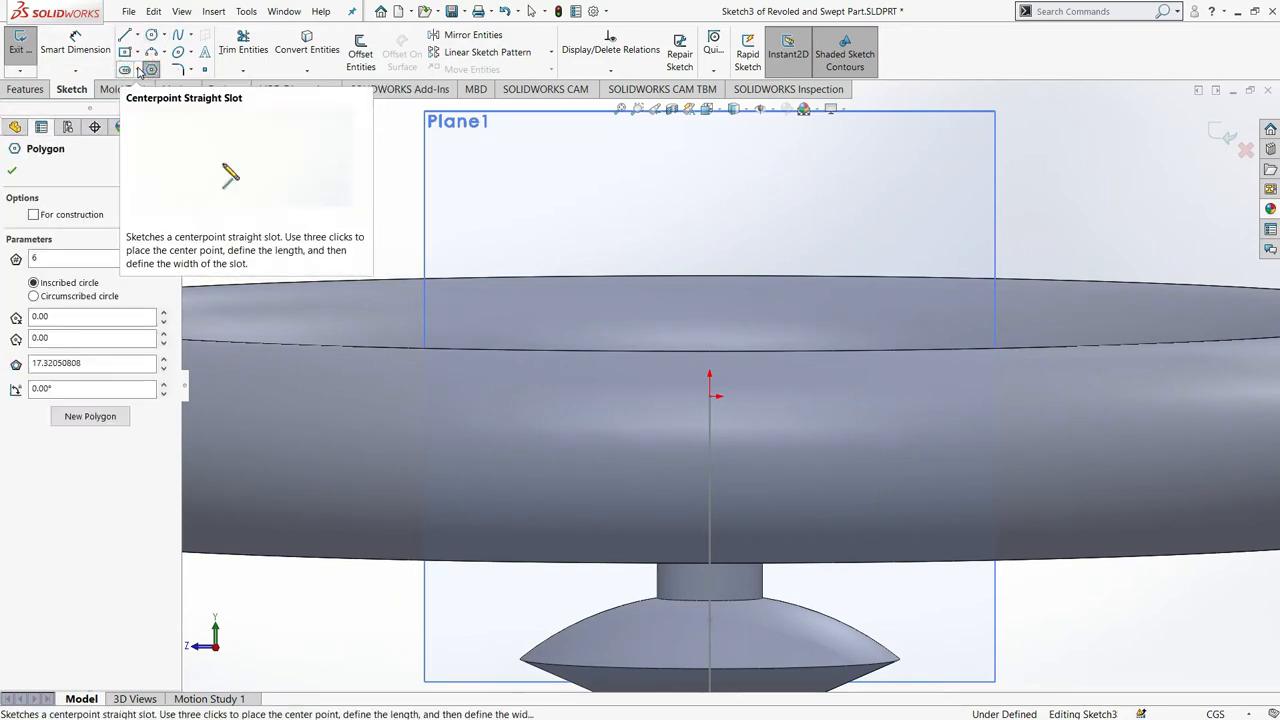
- Sketch a horizontal centerpoint straight slot at the spline's endpoint, about 1.11 cm between centres and 0.58 cm wide, and exit the sketch
click(137, 70)
click(160, 104)
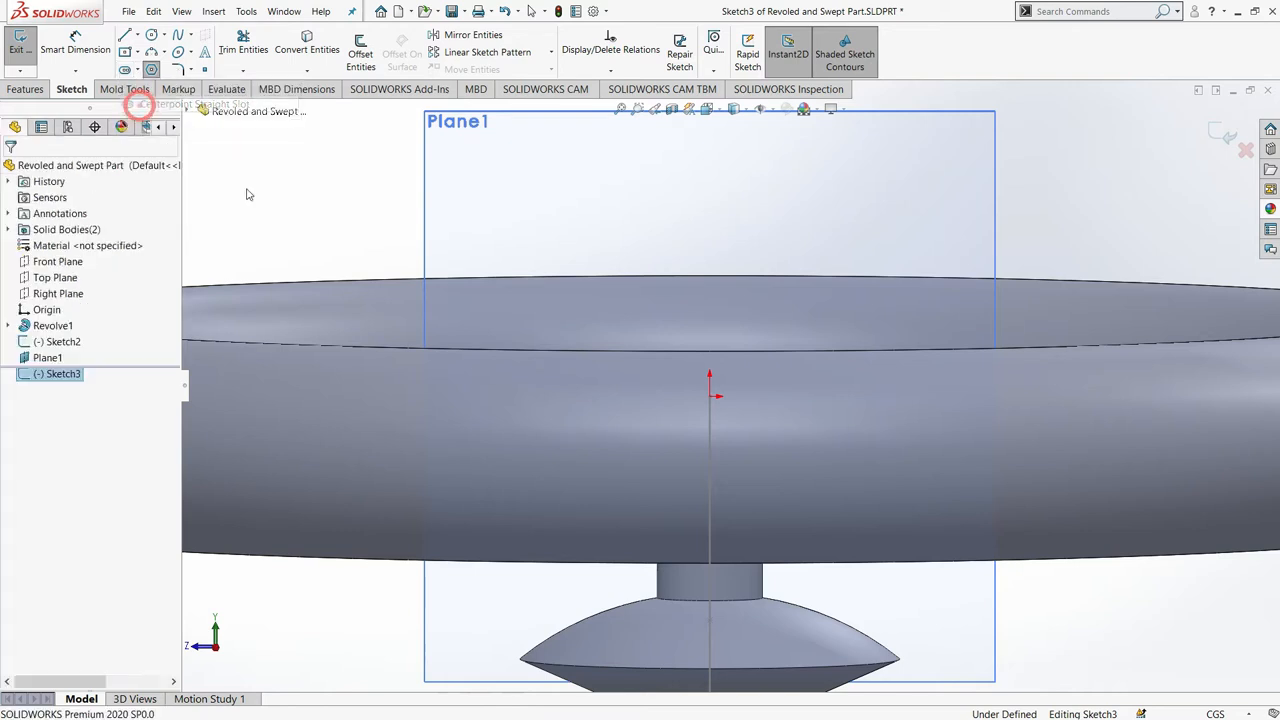
click(710, 394)
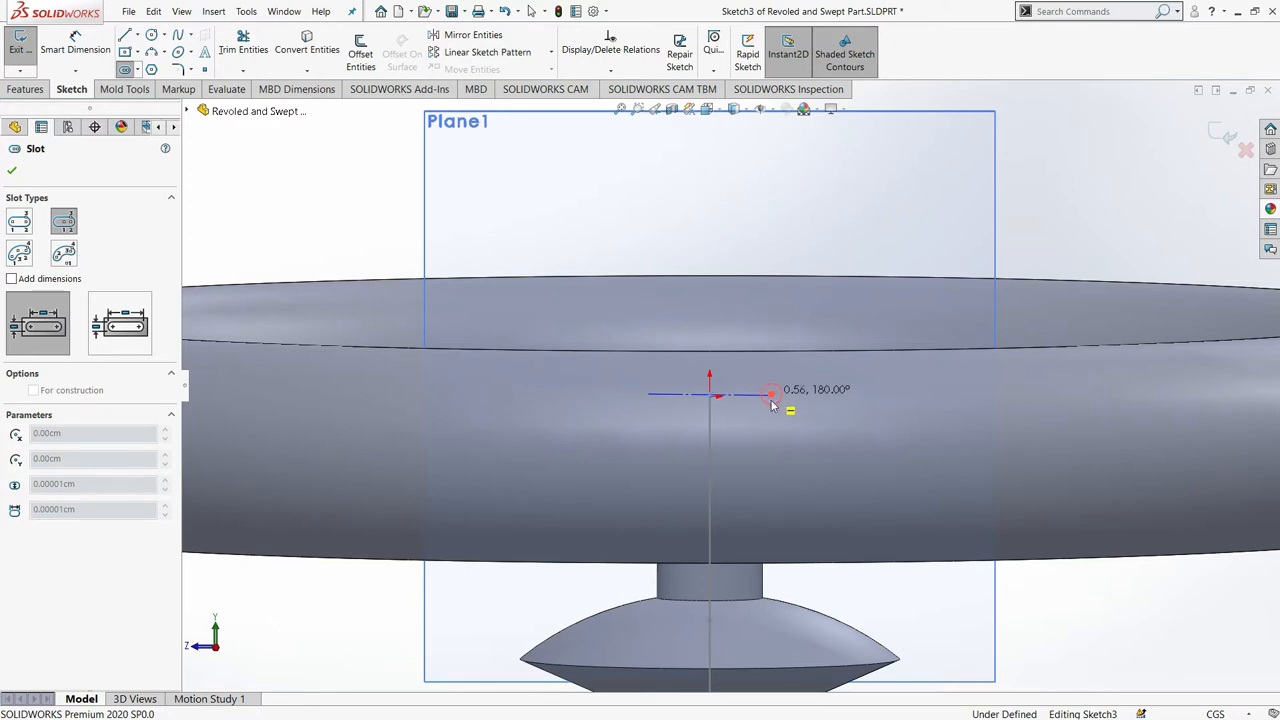
click(772, 400)
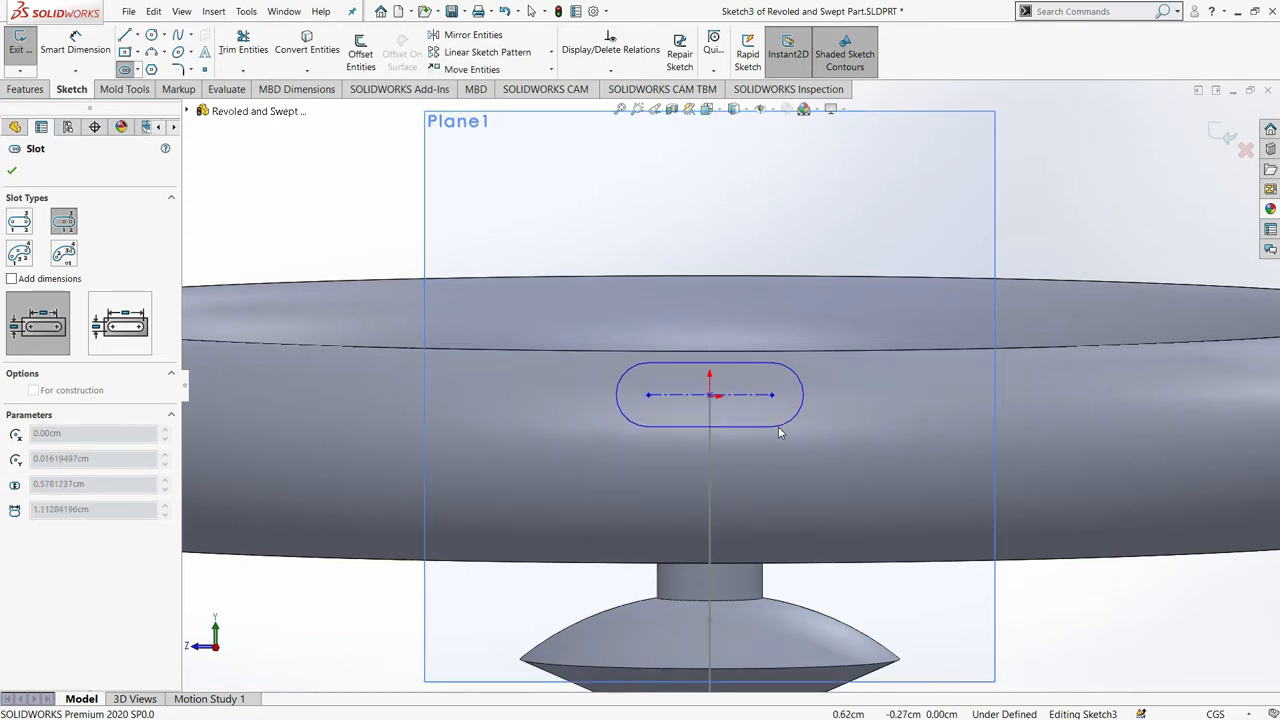
click(780, 431)
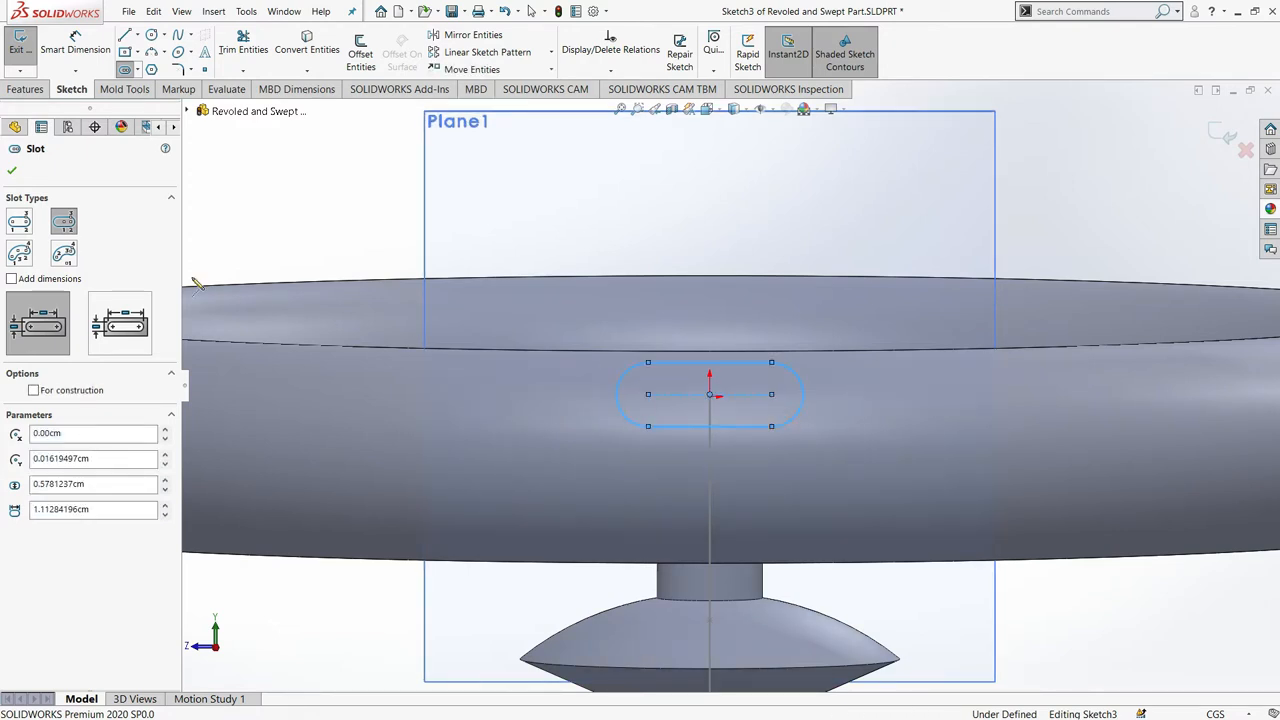
click(12, 172)
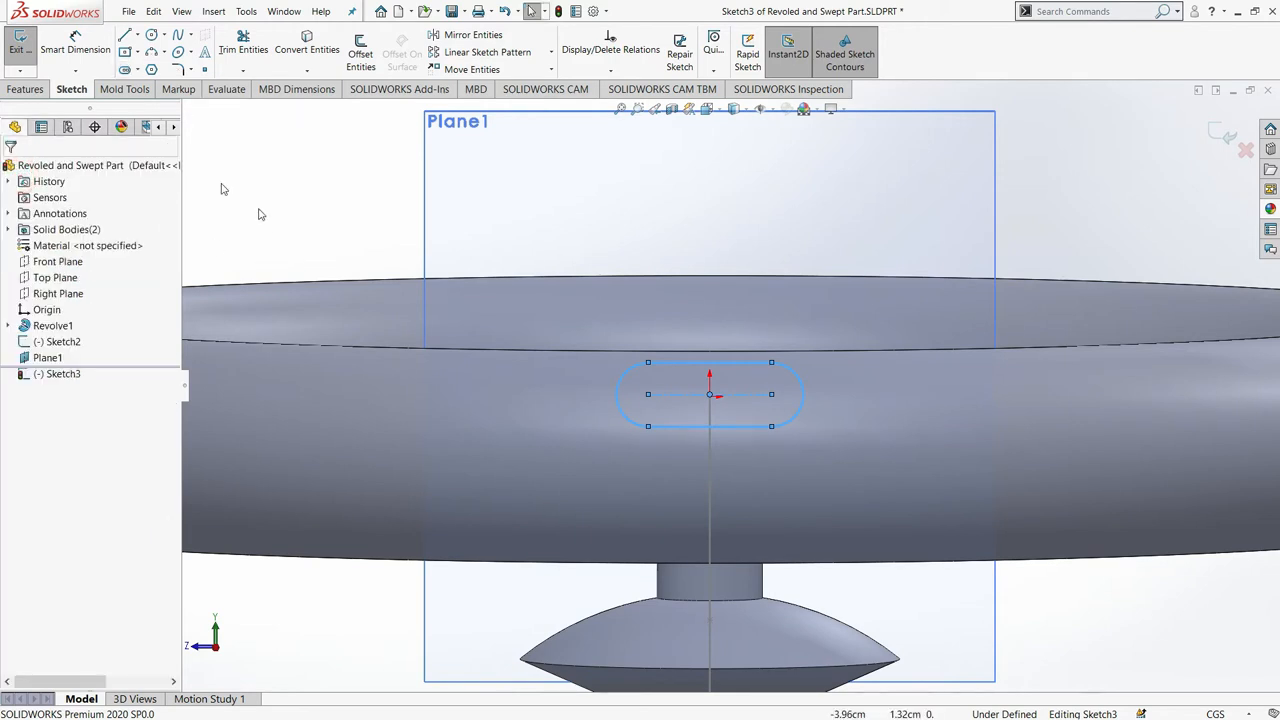
click(25, 55)
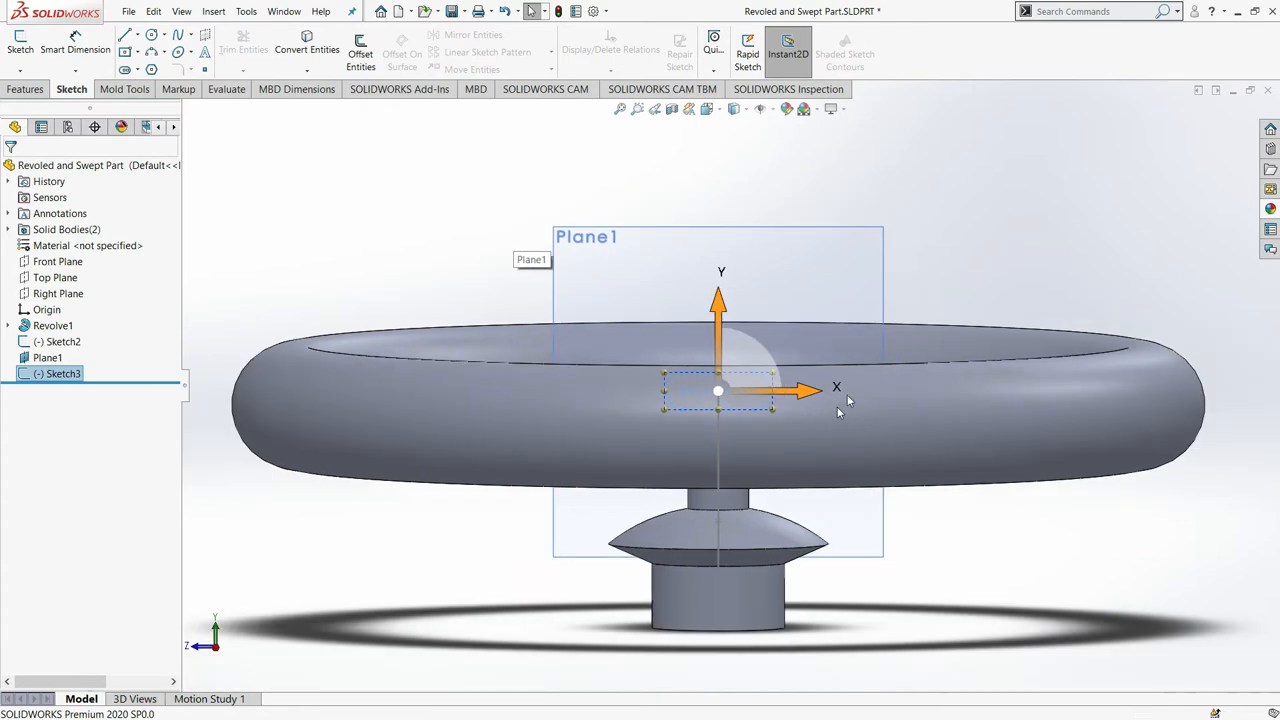
- Create a swept boss using the slot sketch as the profile and the spline as the path
middle_drag(847, 395, 923, 469)
scroll(691, 468, up, 3)
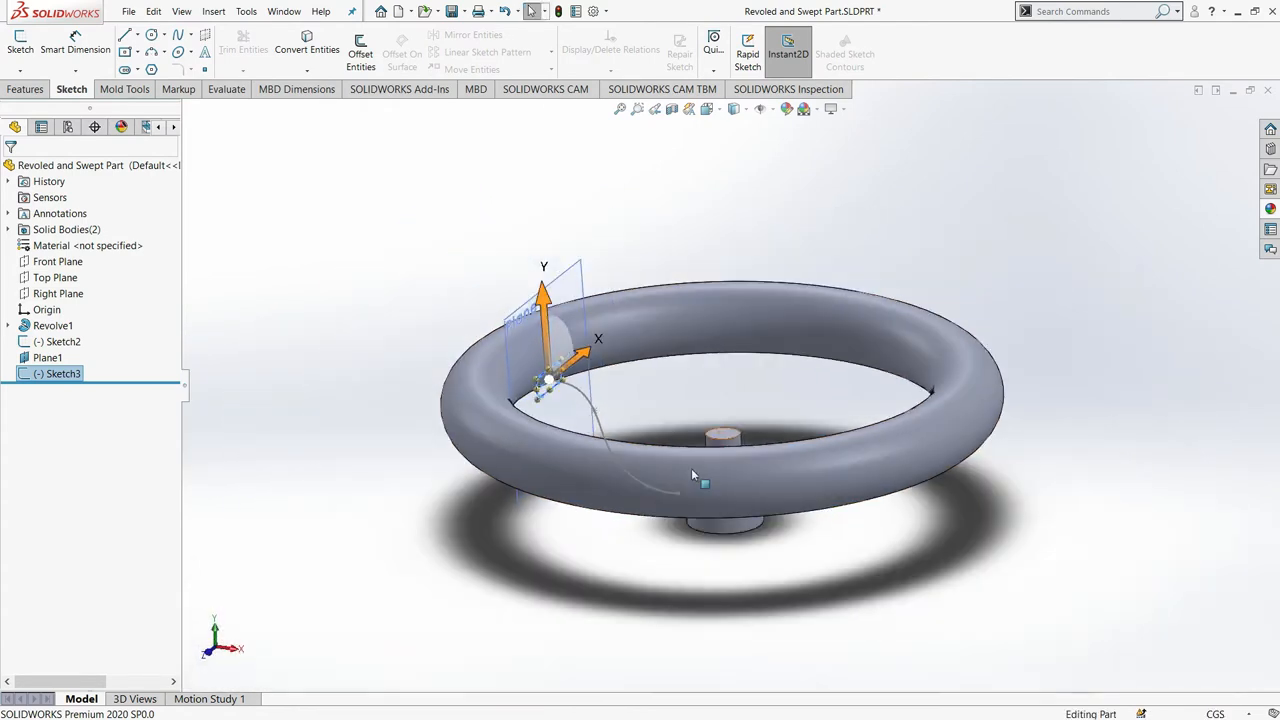
scroll(600, 571, down, 4)
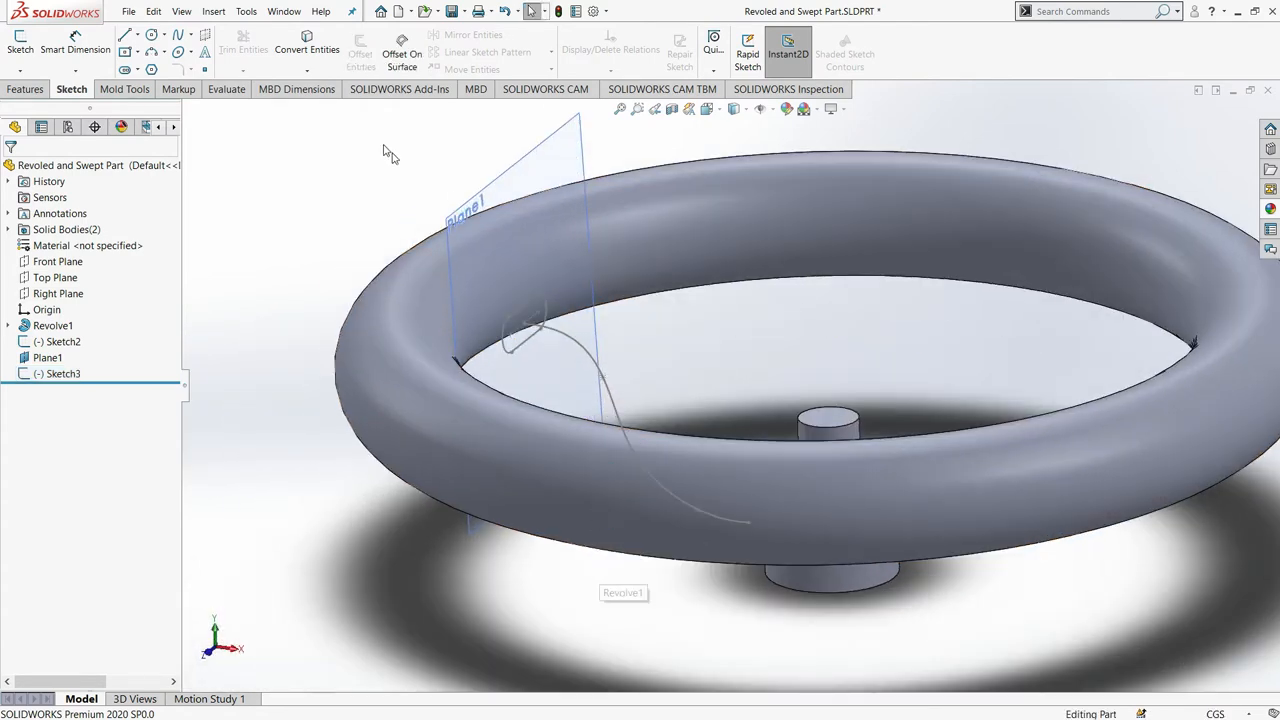
click(25, 89)
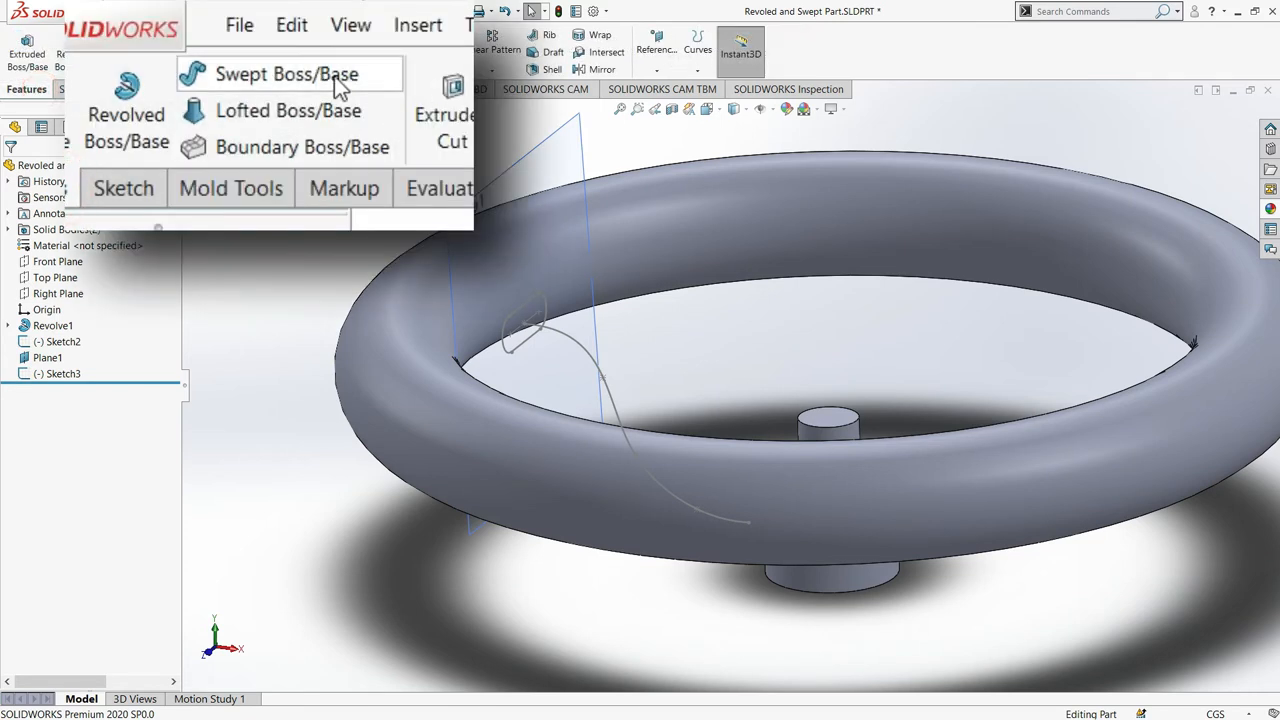
click(148, 38)
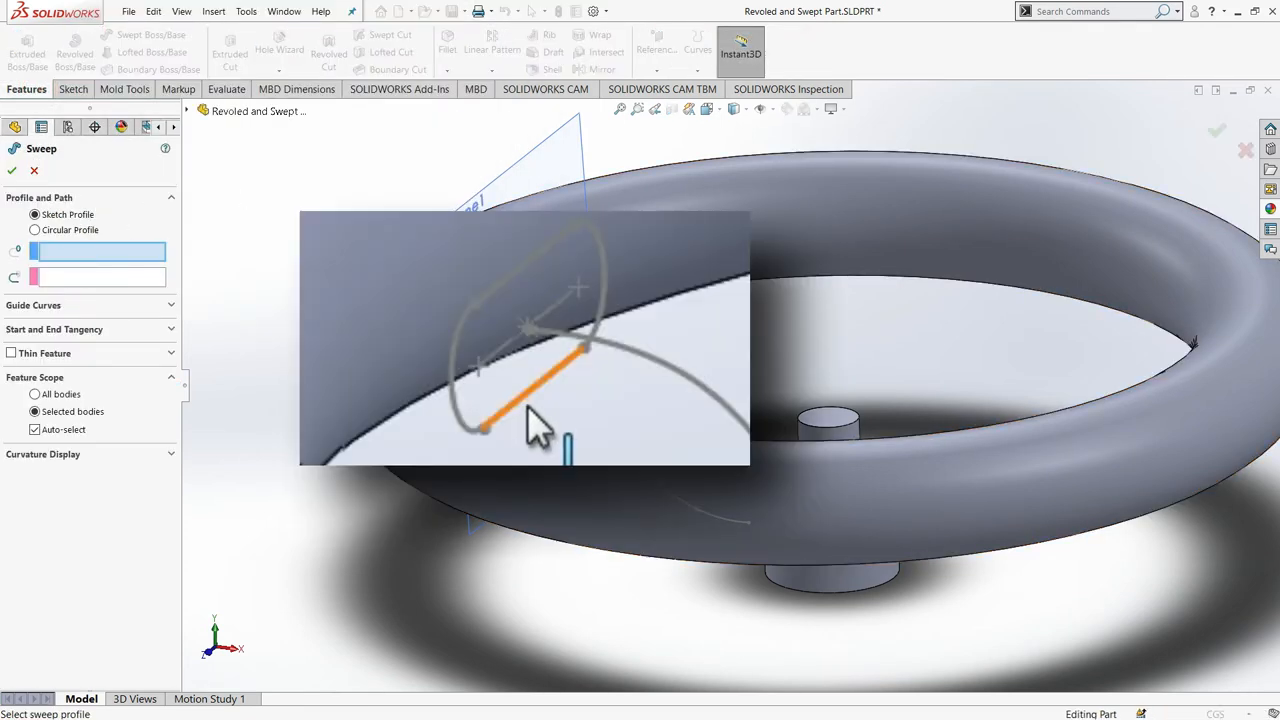
click(520, 343)
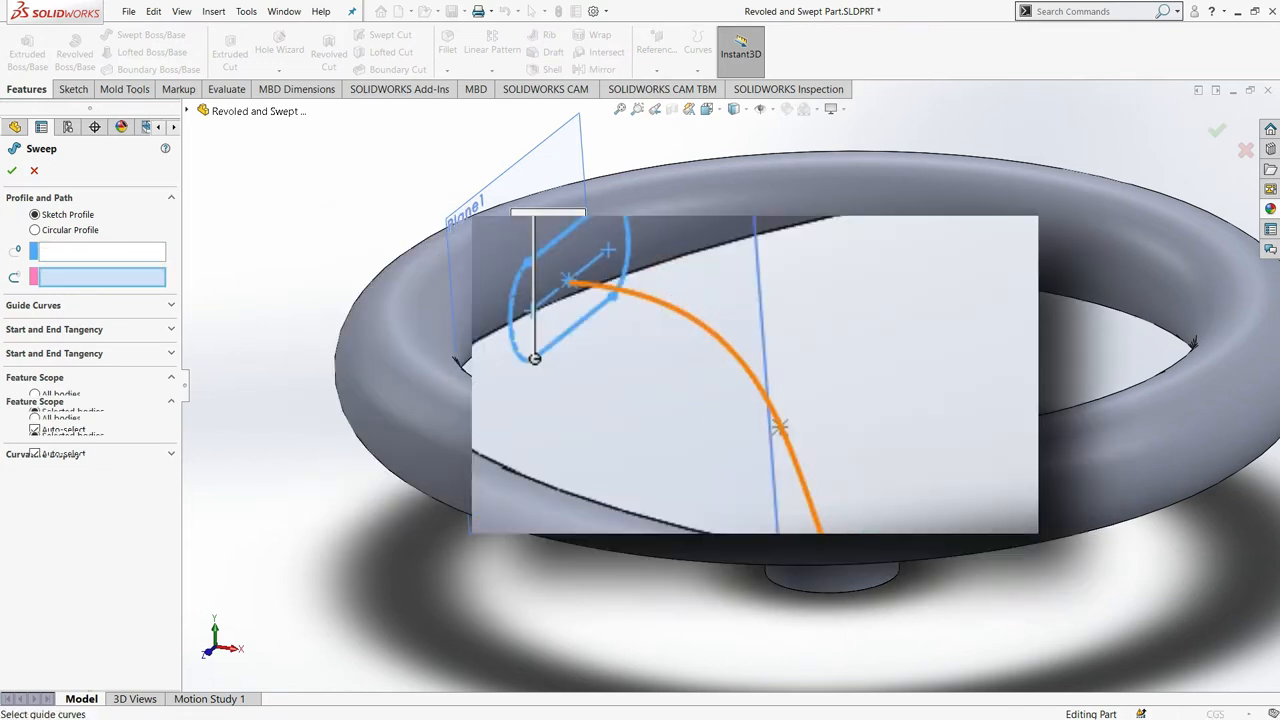
click(572, 343)
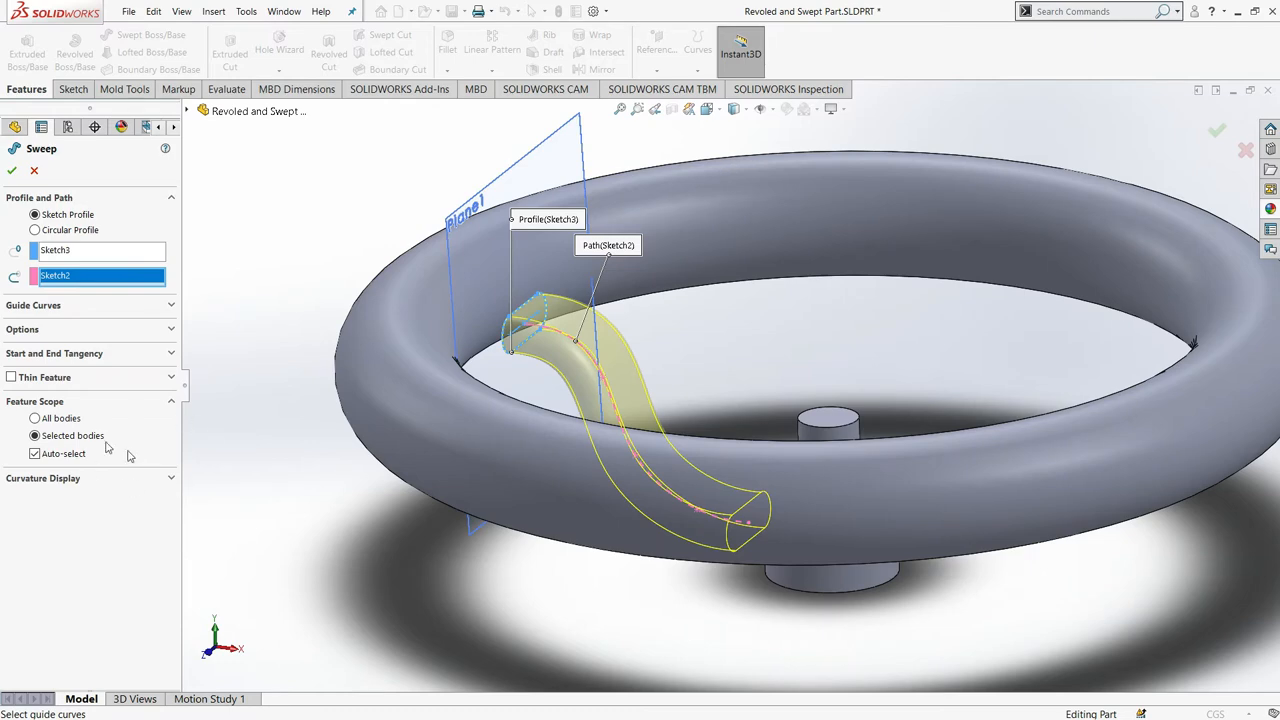
middle_drag(757, 533, 730, 563)
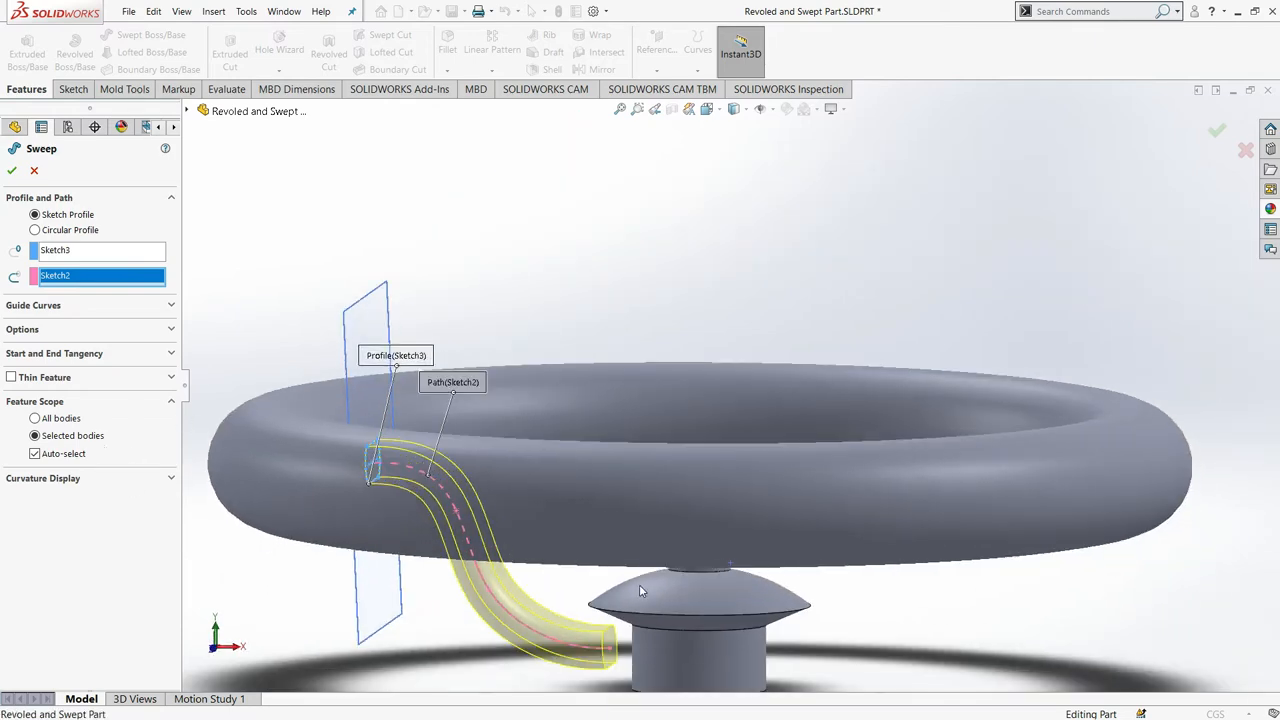
scroll(620, 606, up, 2)
scroll(597, 627, down, 1)
scroll(564, 440, down, 1)
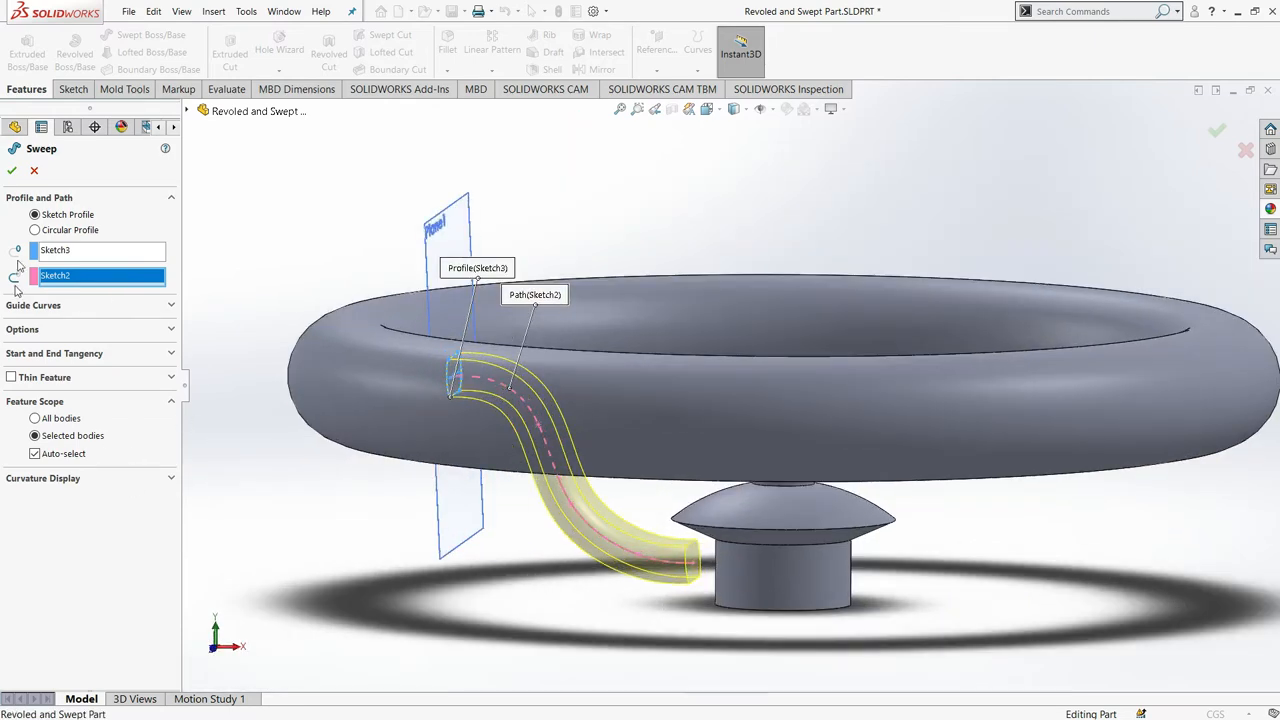
click(11, 174)
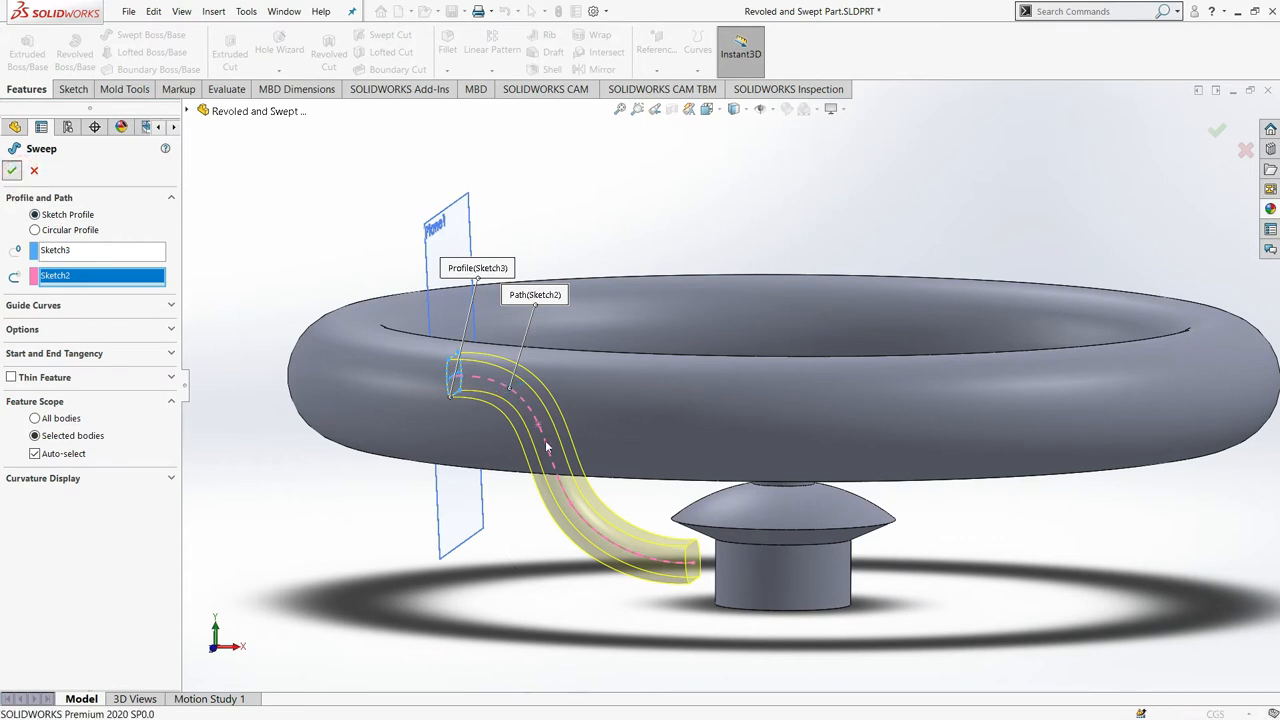
- Start an extruded boss with its sketch on the swept spoke's ring-side end face
scroll(600, 555, up, 2)
middle_drag(600, 563, 555, 560)
scroll(535, 528, down, 2)
click(607, 597)
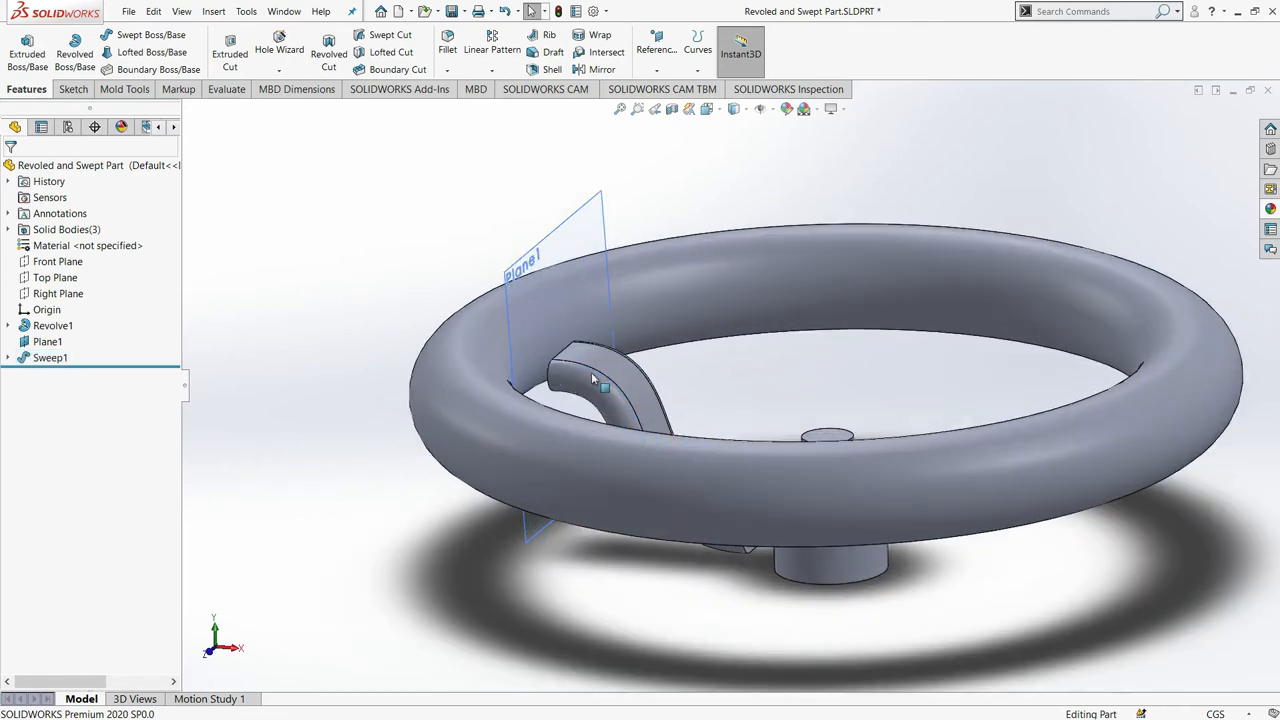
scroll(591, 374, down, 2)
mouse_move(591, 374)
middle_down()
mouse_move(654, 420)
mouse_move(631, 480)
mouse_move(572, 376)
middle_up()
scroll(543, 330, down, 3)
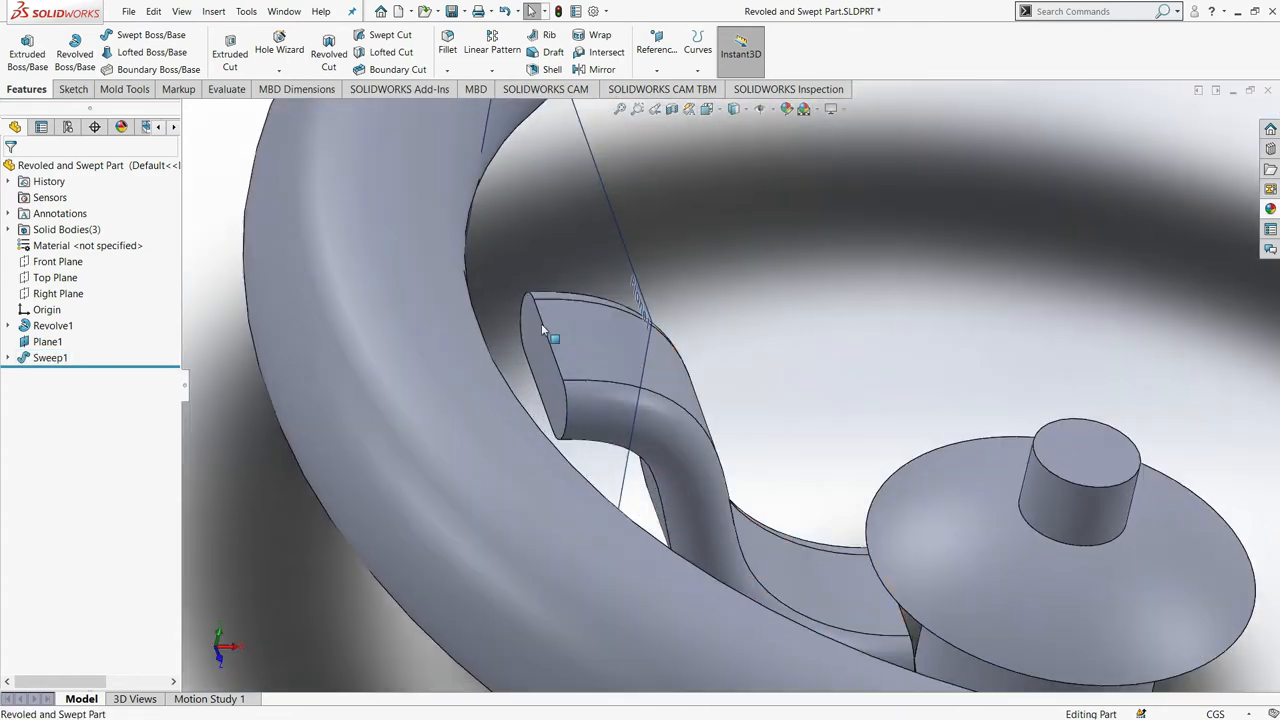
click(28, 55)
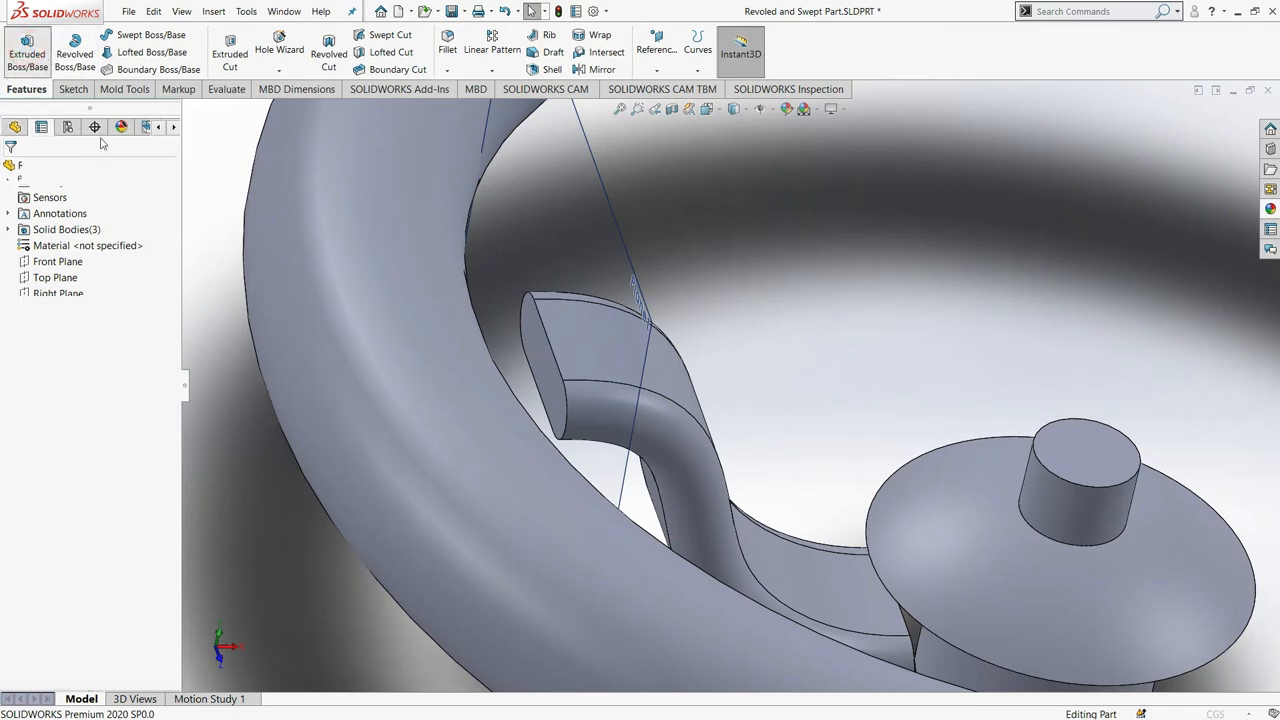
click(549, 376)
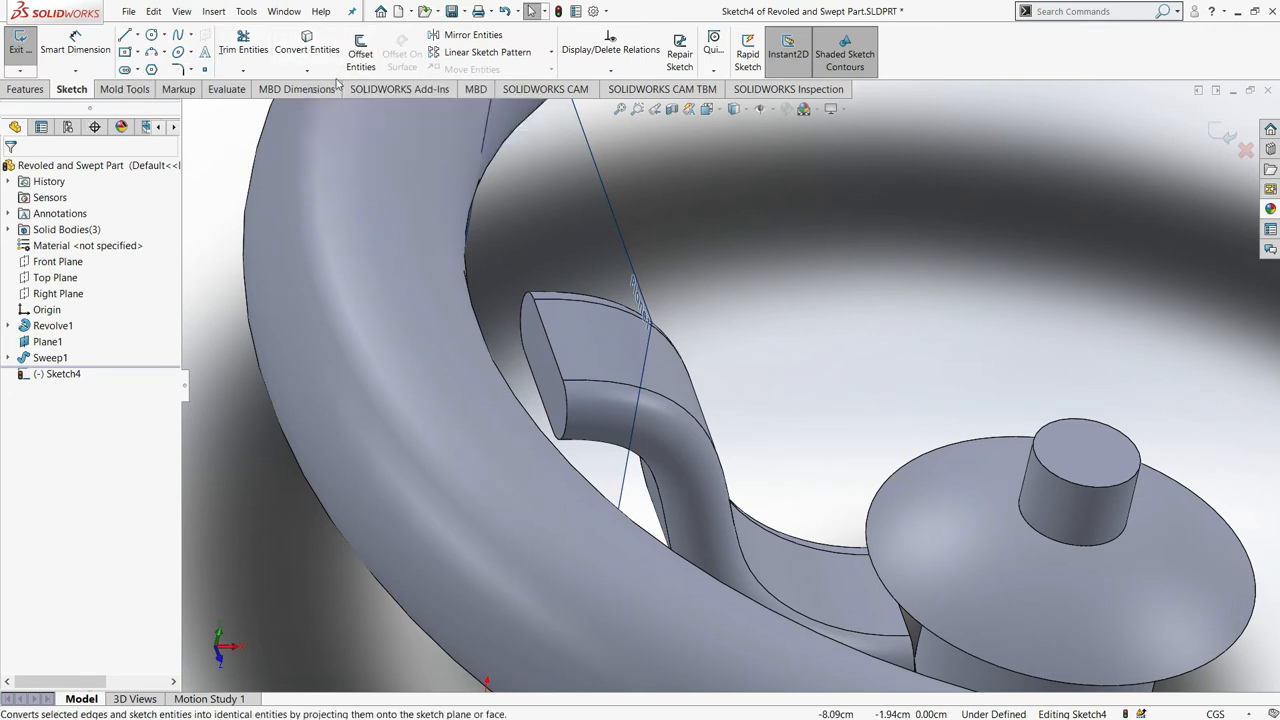
- Convert the spoke end face's outline into sketch entities and exit the sketch
click(309, 47)
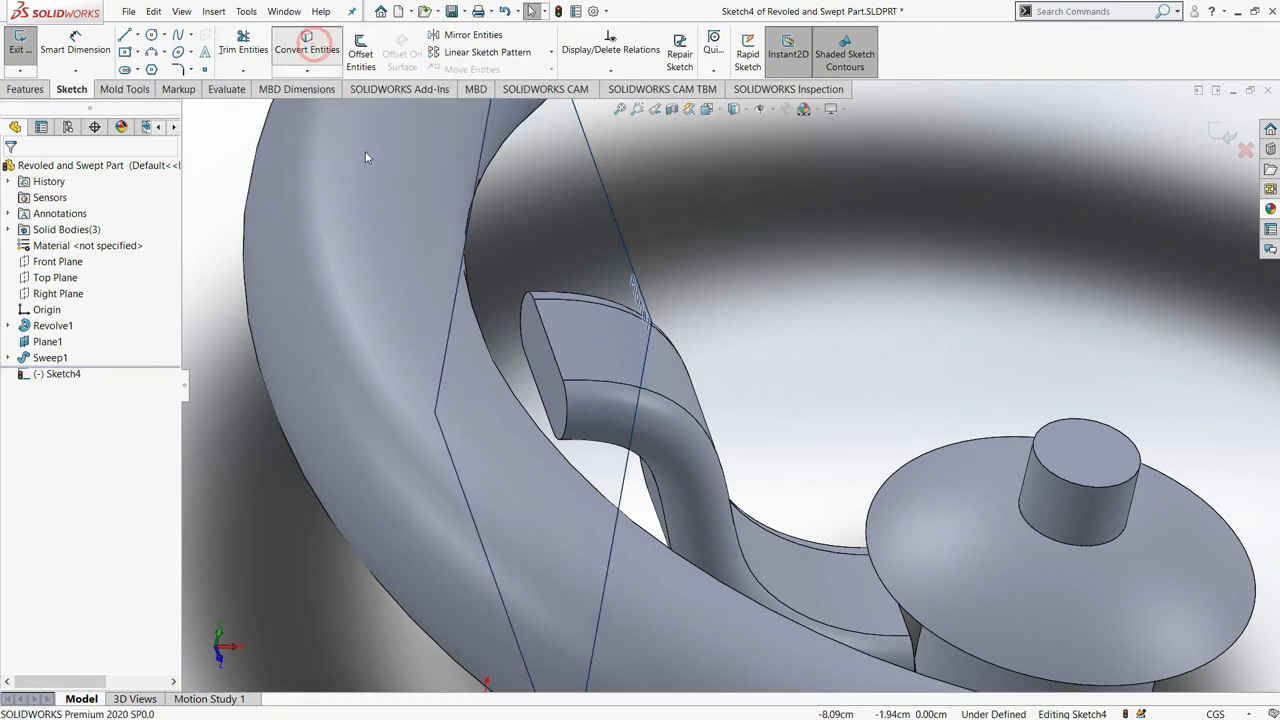
click(543, 360)
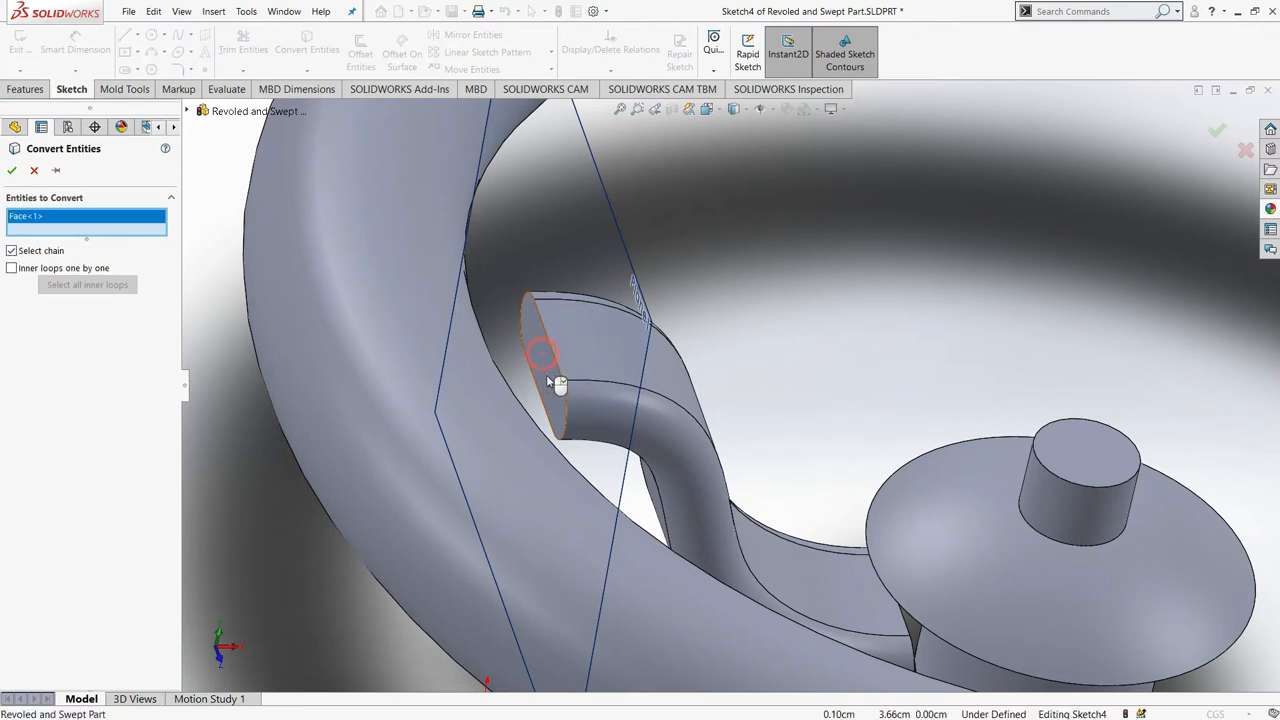
click(12, 171)
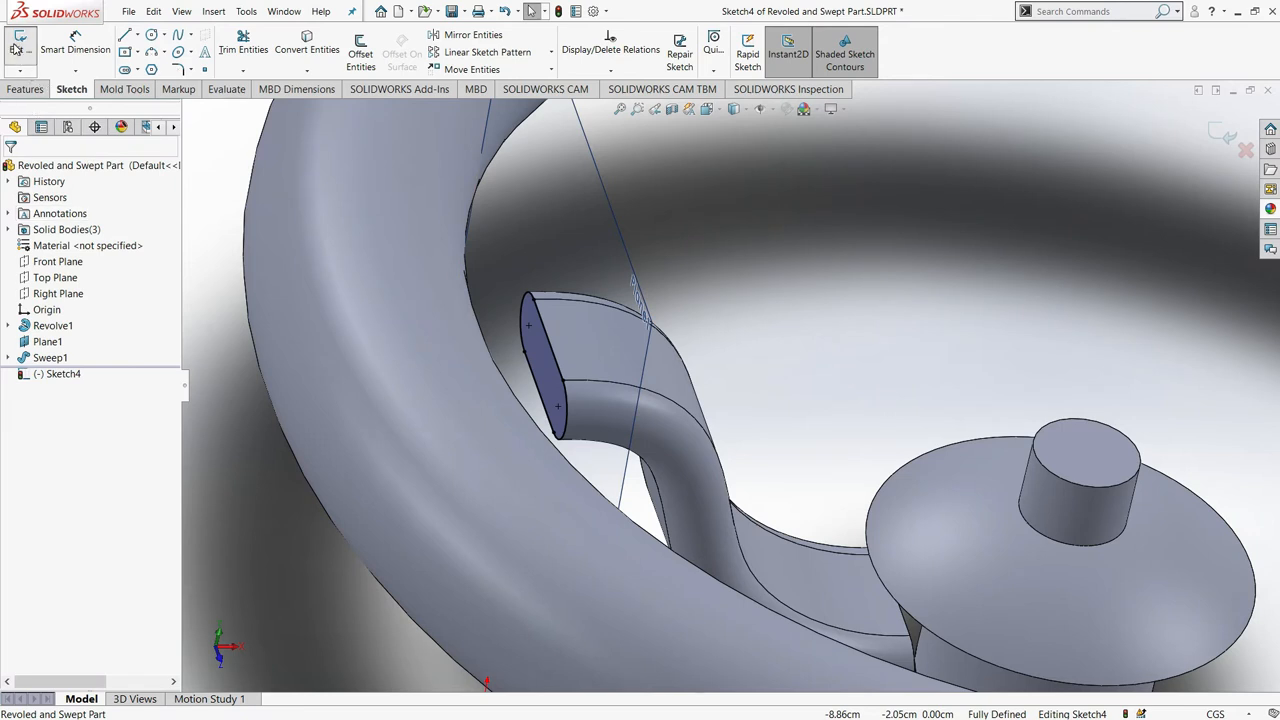
click(24, 46)
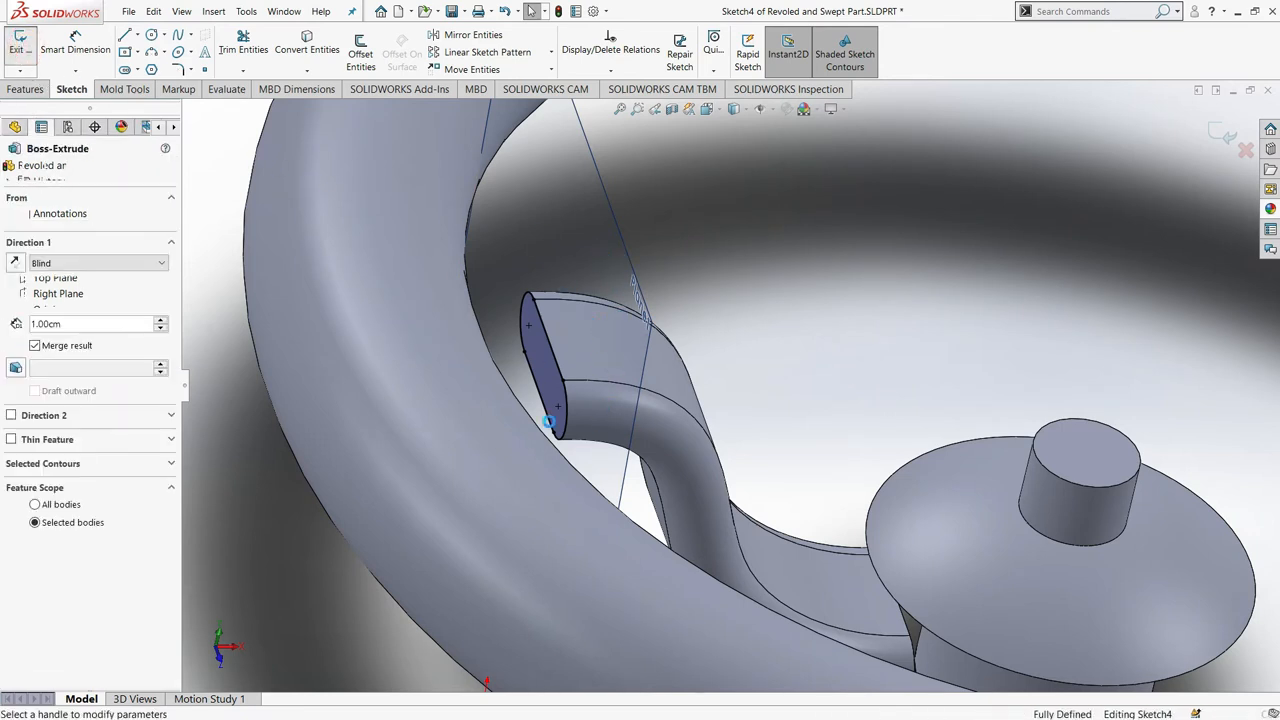
- Set the extrusion's end condition to Up To Next so it meets the ring
middle_drag(581, 351, 478, 384)
click(64, 265)
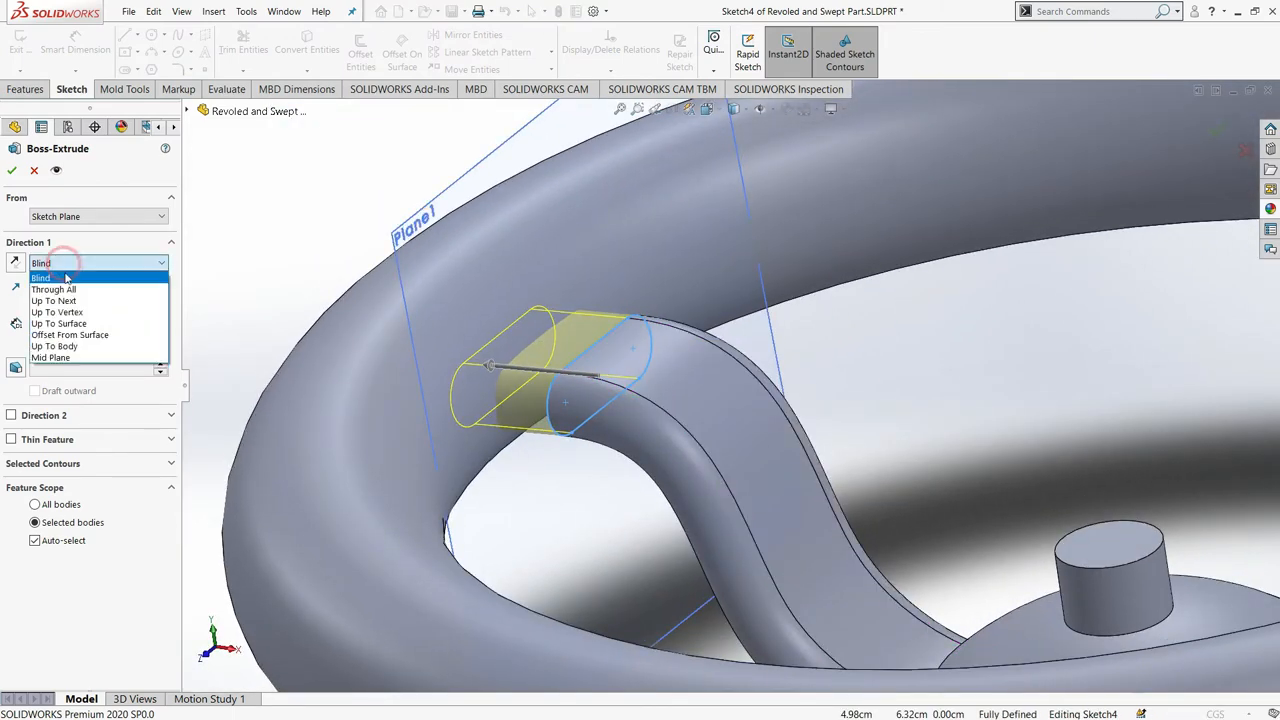
click(98, 301)
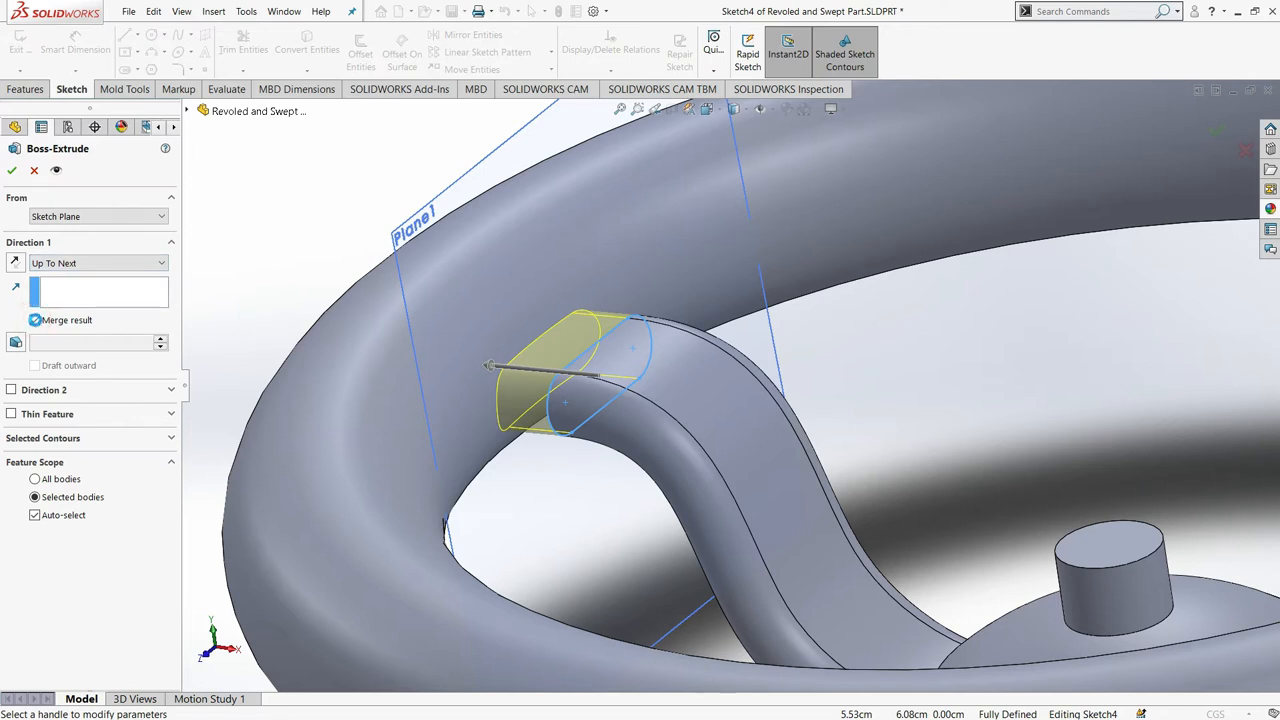
- Add a draft to the extrusion, directed outward, with an angle of 17 degrees
click(16, 343)
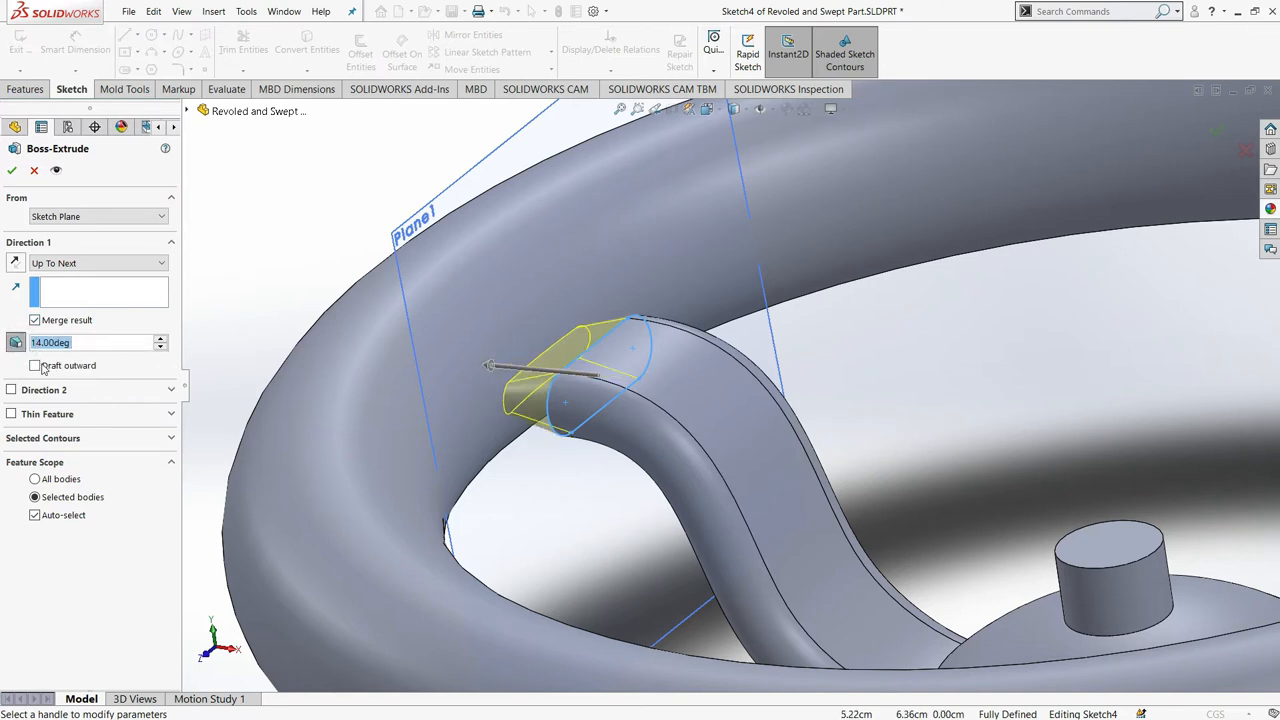
click(36, 366)
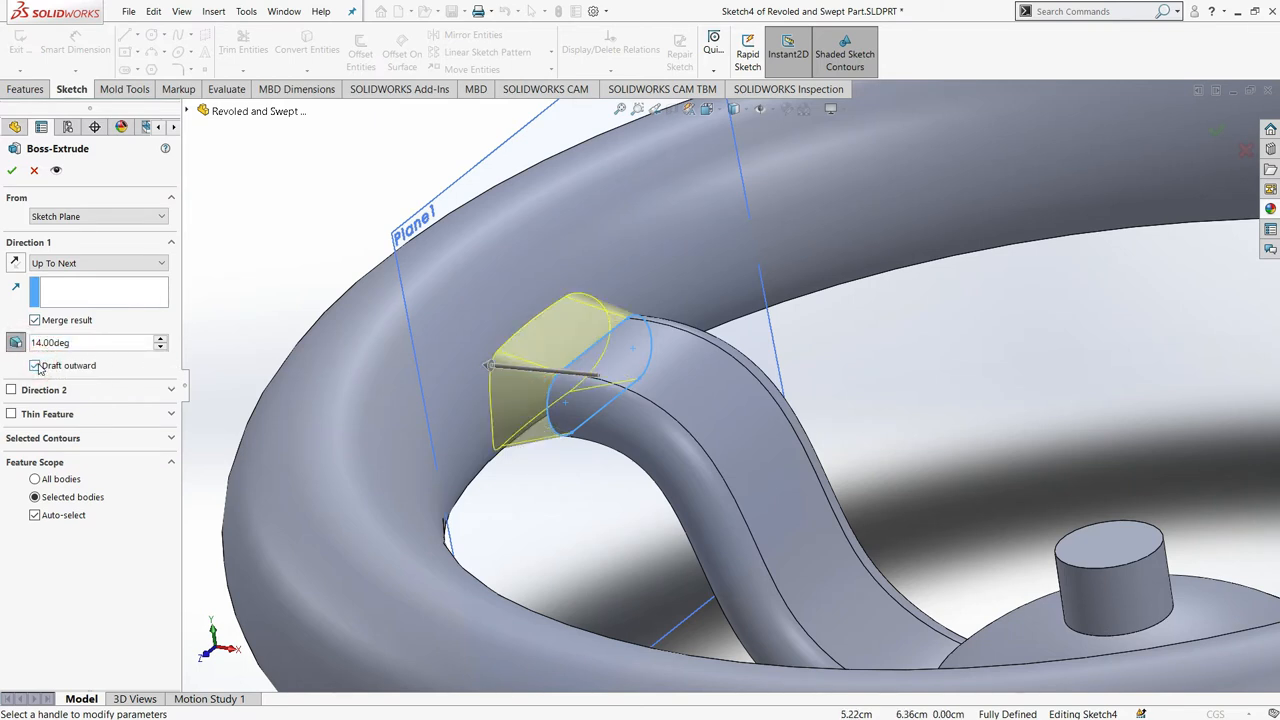
click(161, 339)
click(161, 339)
click(161, 339)
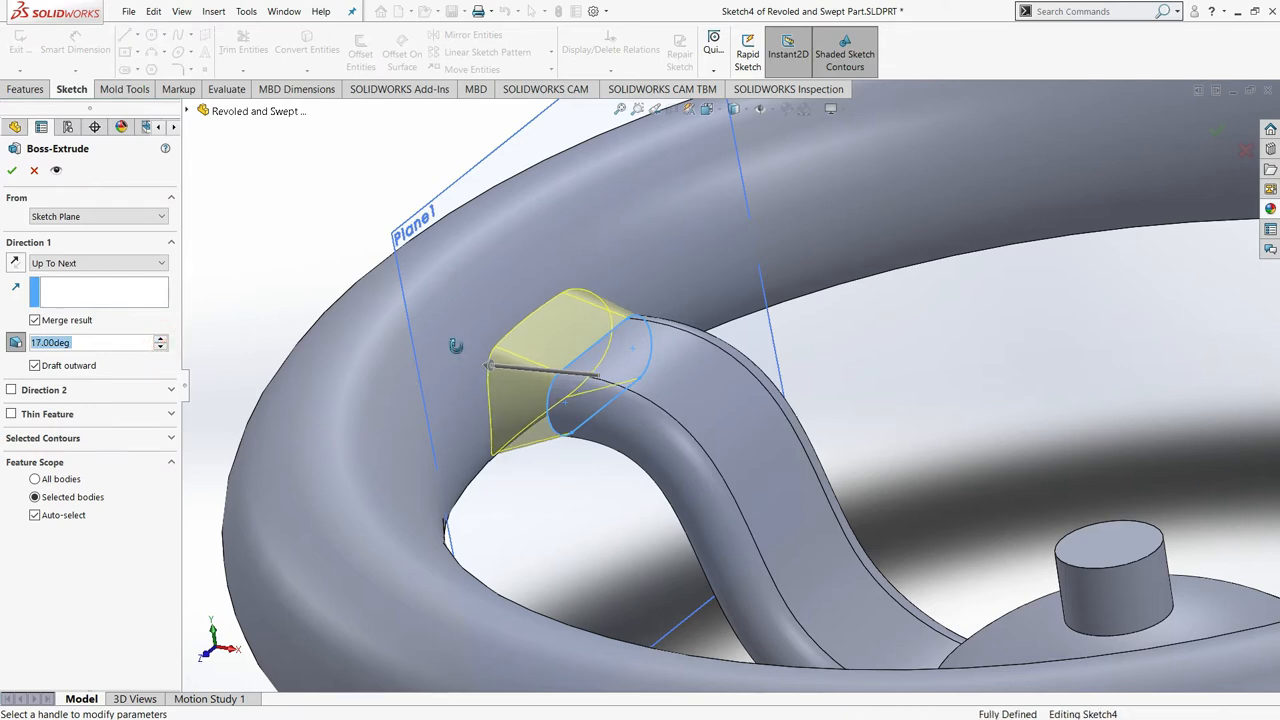
middle_drag(455, 345, 796, 145)
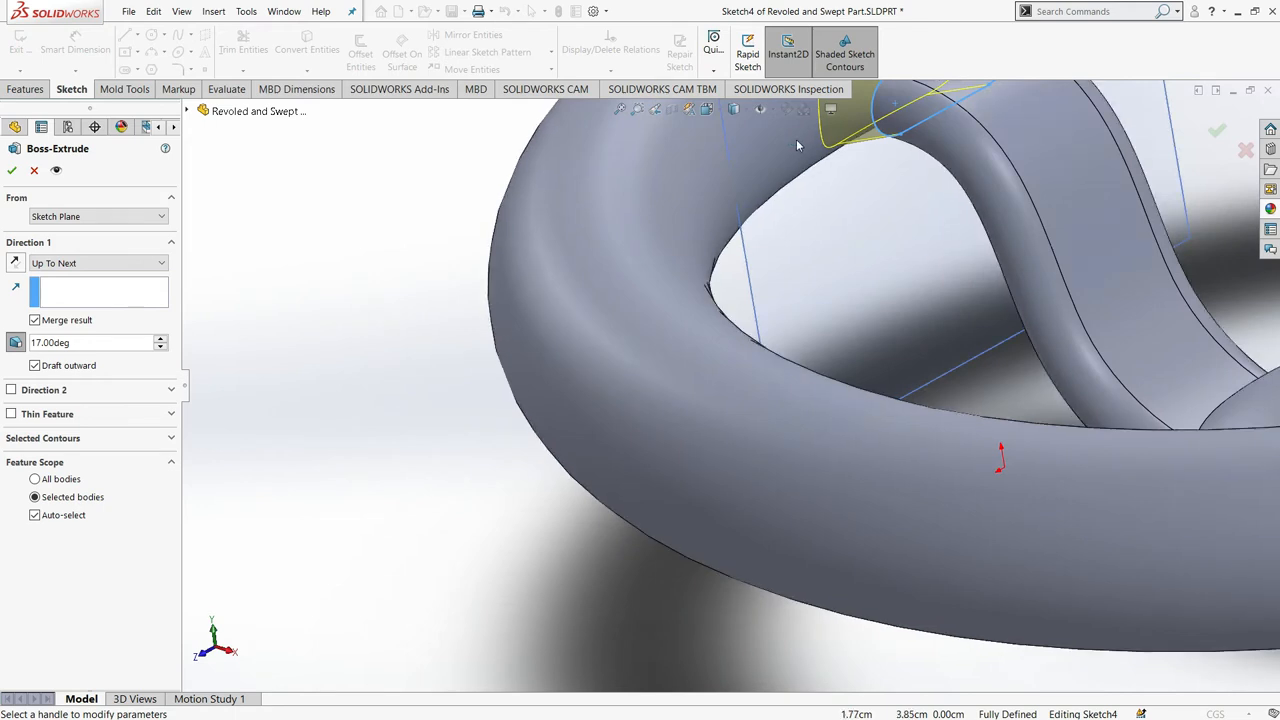
- Set the outward draft angle to 20 degrees and accept the extrusion that joins the spoke to the ring
scroll(797, 145, up, 2)
scroll(843, 151, down, 3)
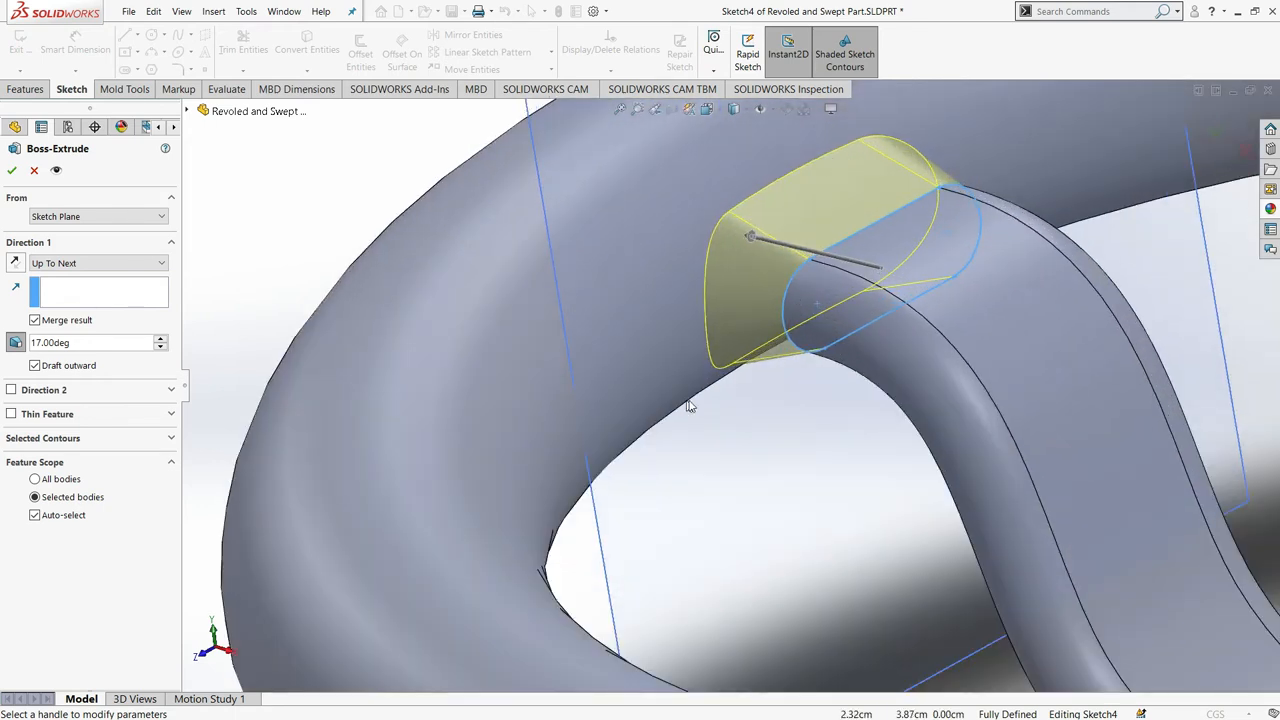
click(162, 339)
click(162, 339)
click(162, 339)
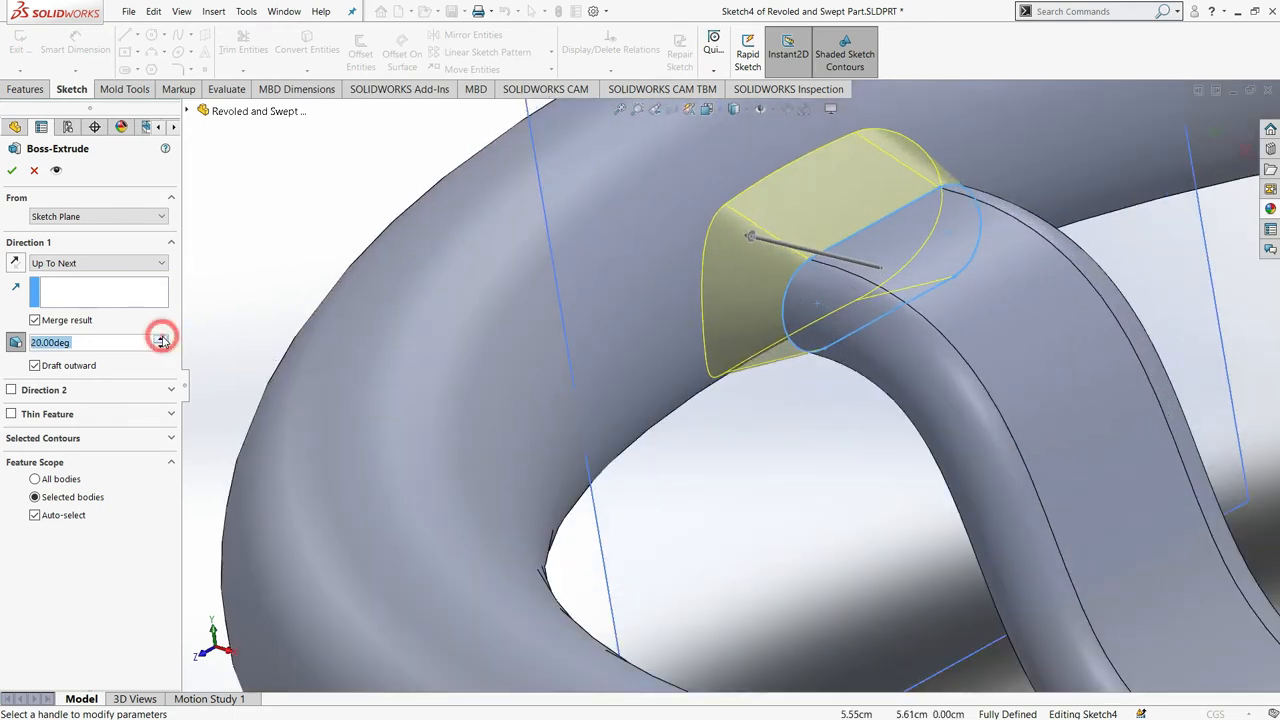
click(12, 172)
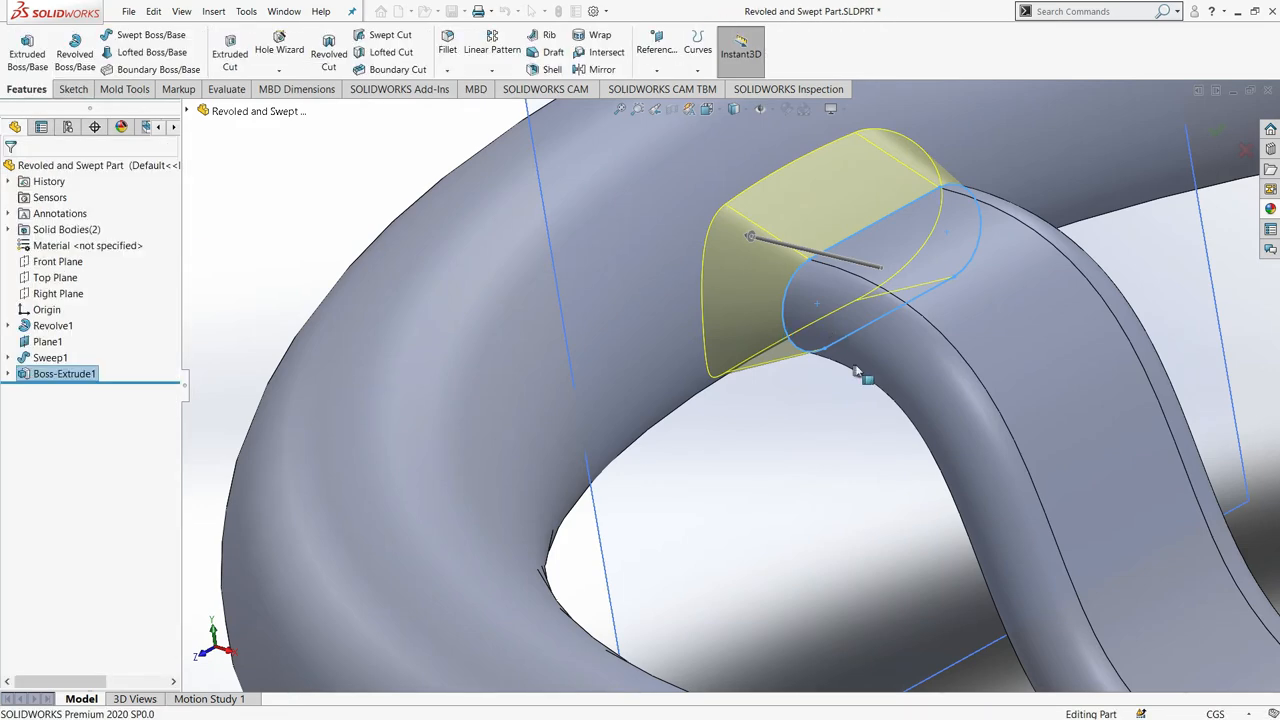
- Start an extruded boss with its sketch on the swept spoke's hub-side end face
scroll(893, 380, up, 5)
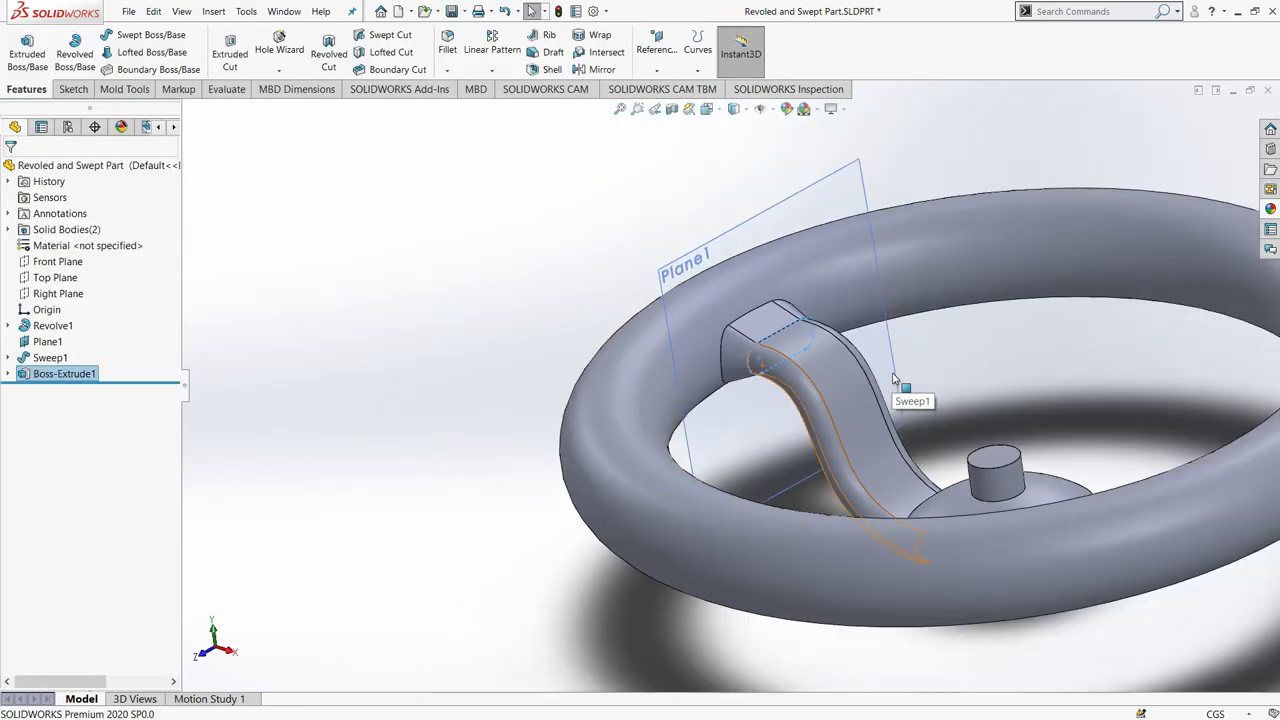
scroll(808, 564, down, 3)
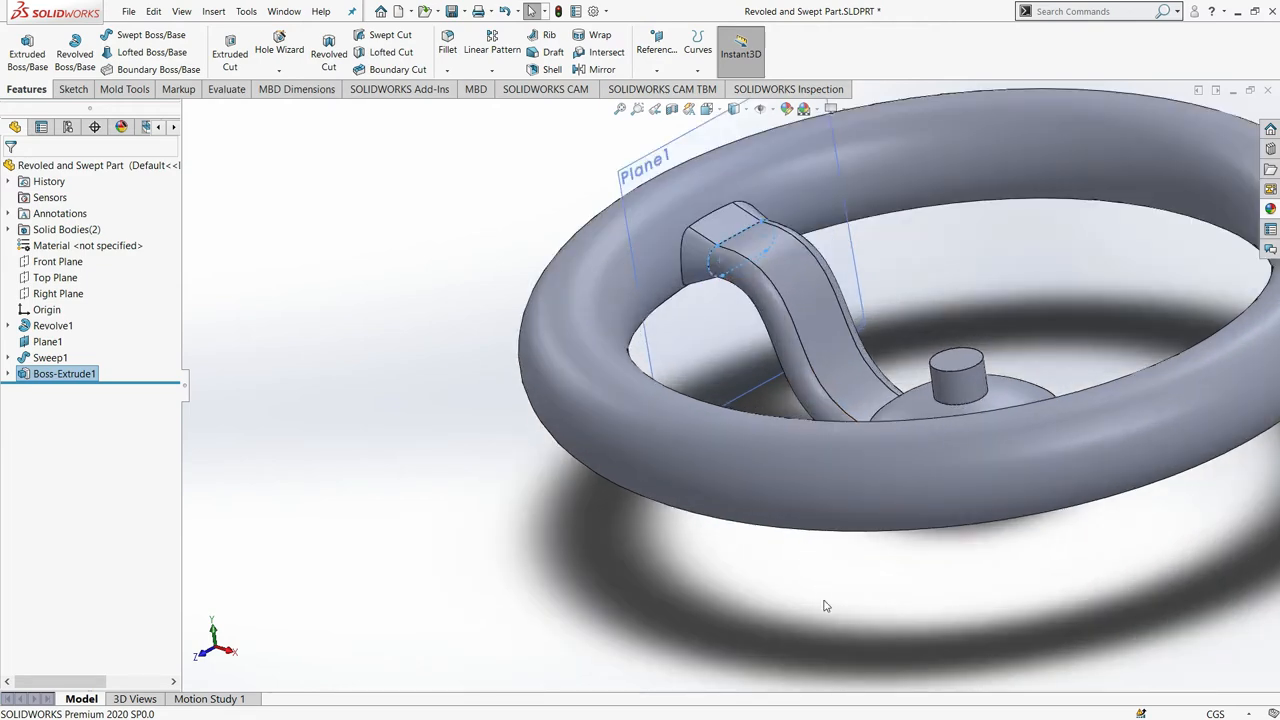
middle_drag(893, 565, 735, 565)
scroll(774, 598, down, 3)
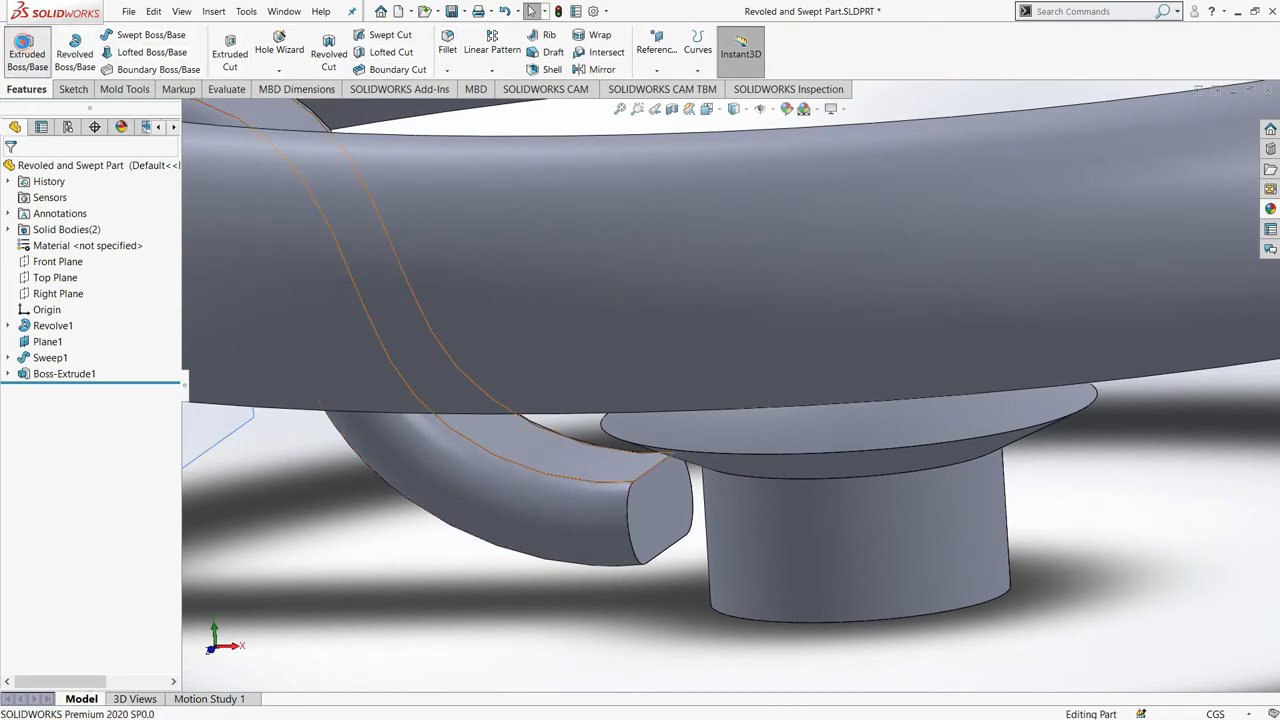
click(27, 50)
click(666, 510)
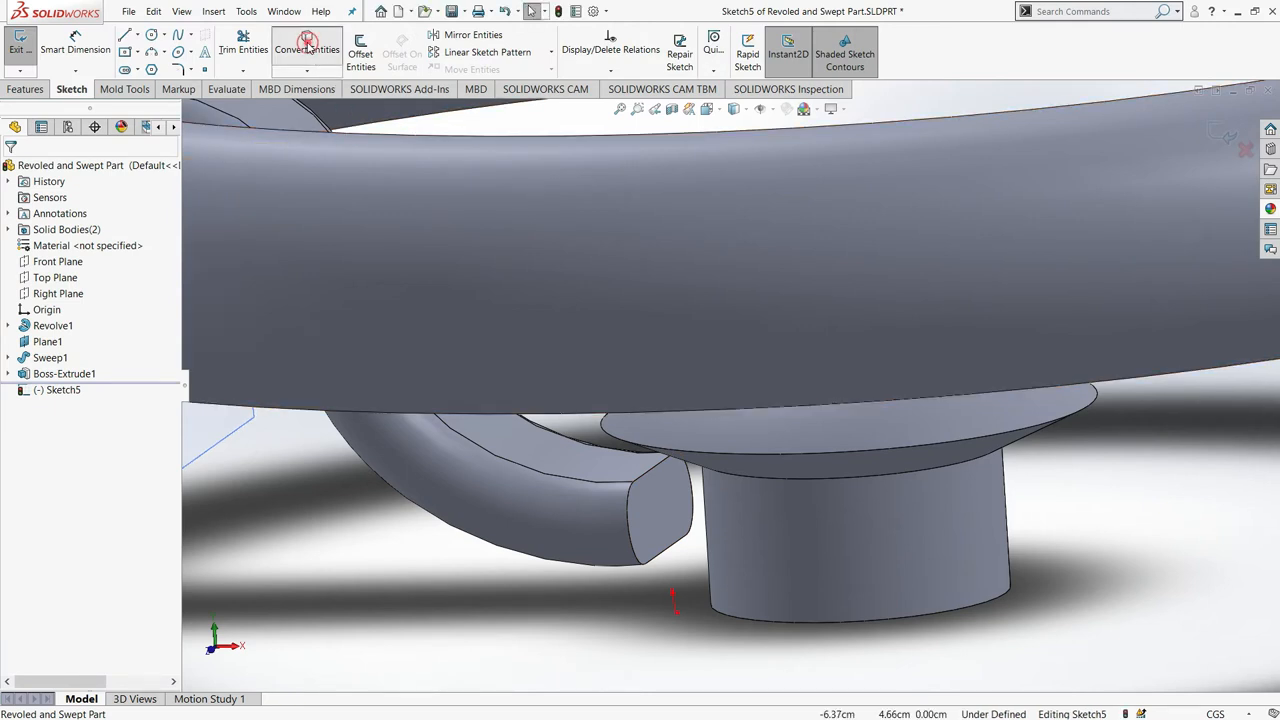
- Convert the outline of the spoke's hub-side end face into sketch entities and exit the sketch
click(307, 45)
click(662, 520)
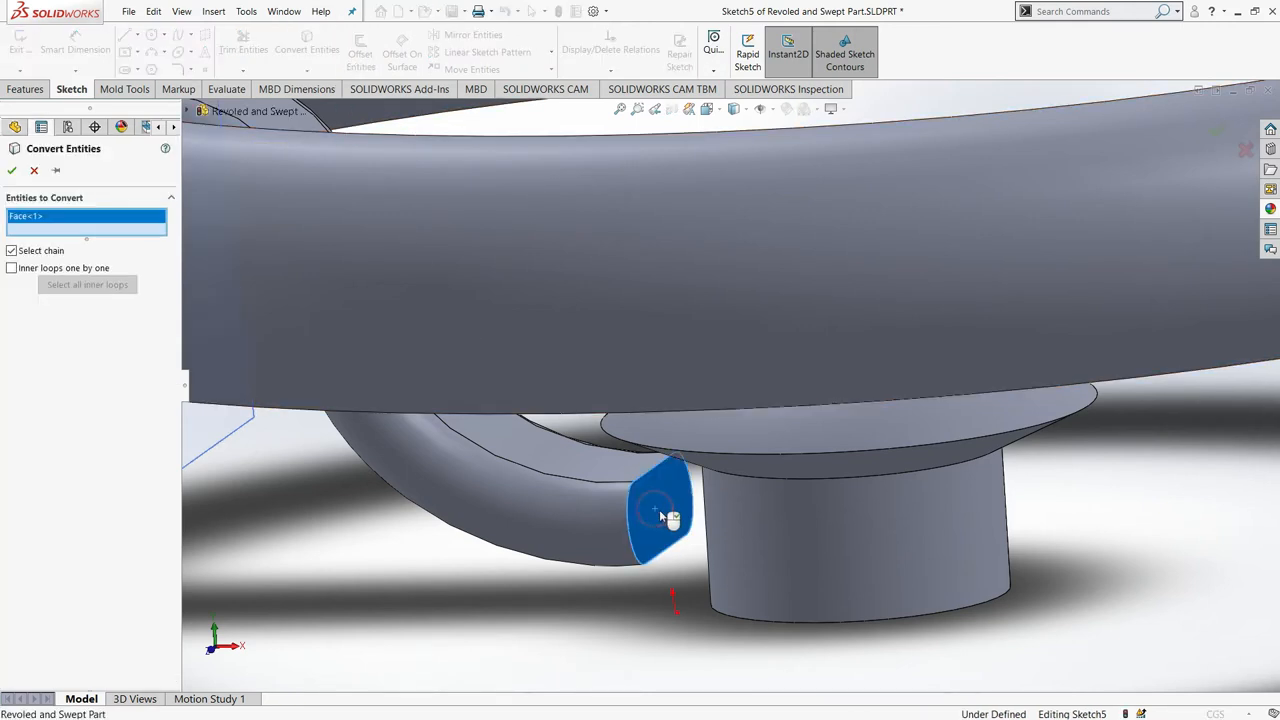
click(12, 172)
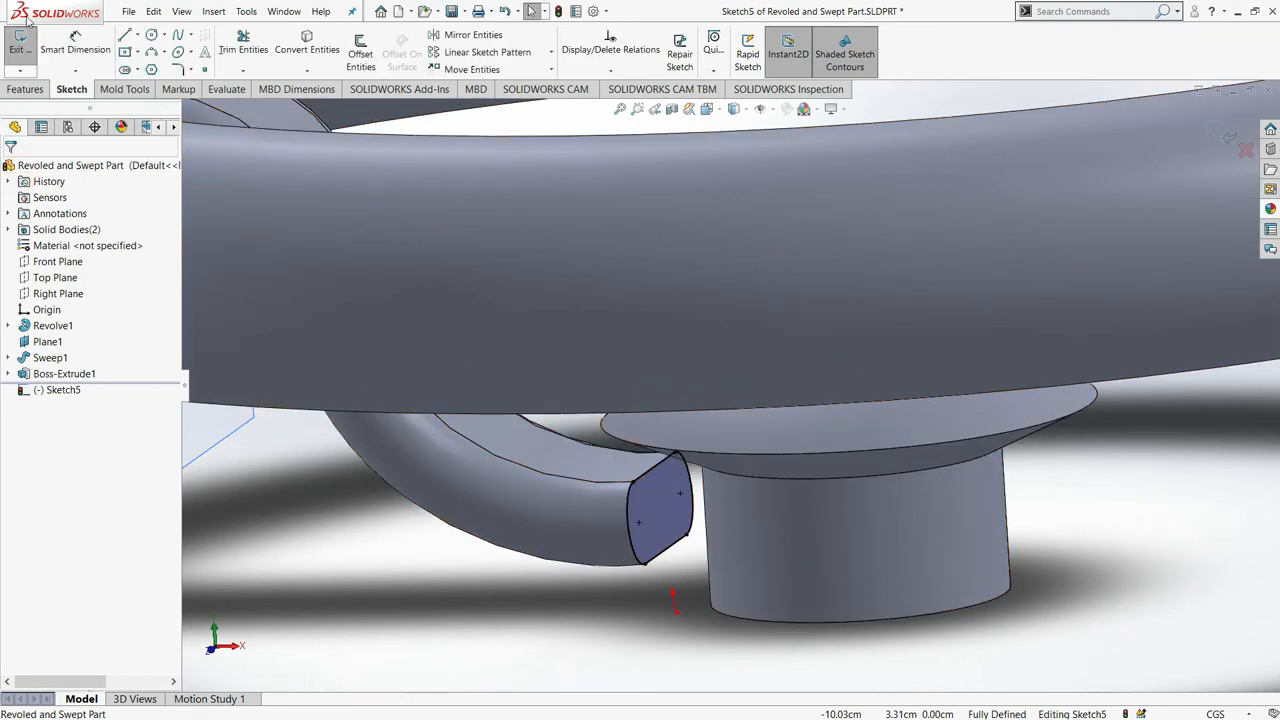
click(16, 38)
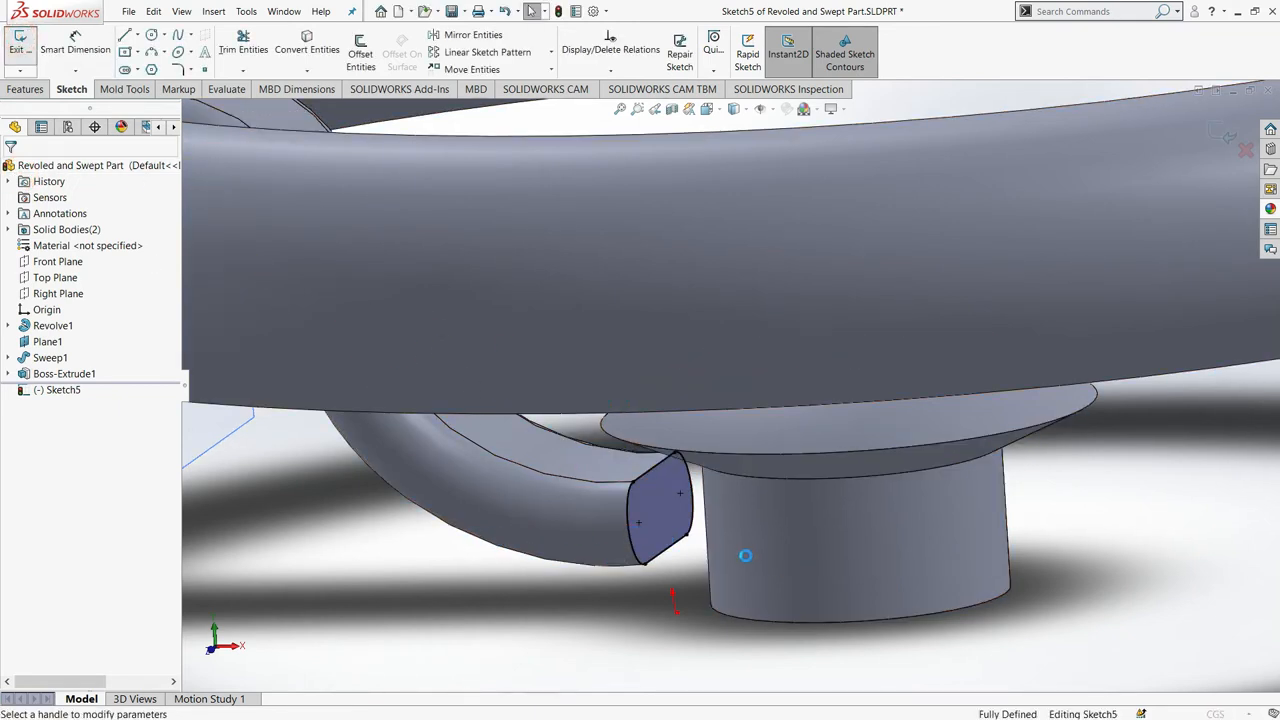
- Extrude the hub-side profile with the Up To Next end condition, merged into the hub's cylinder
click(70, 263)
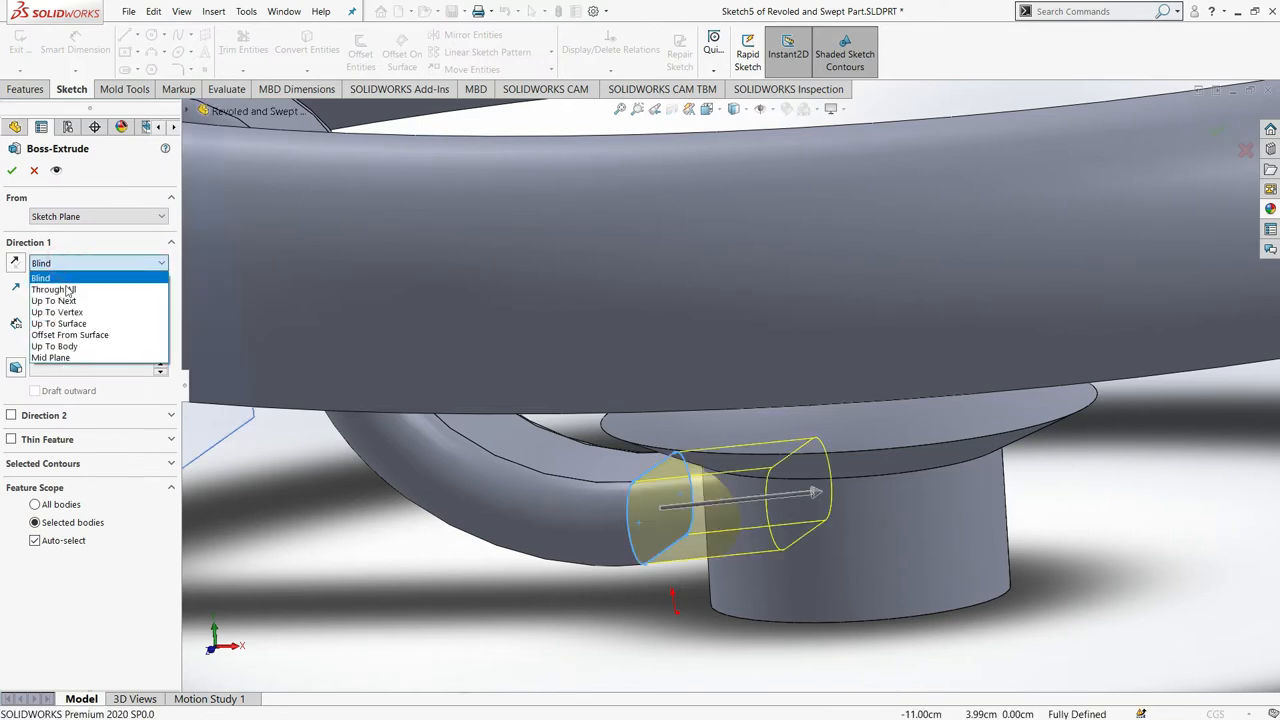
click(82, 301)
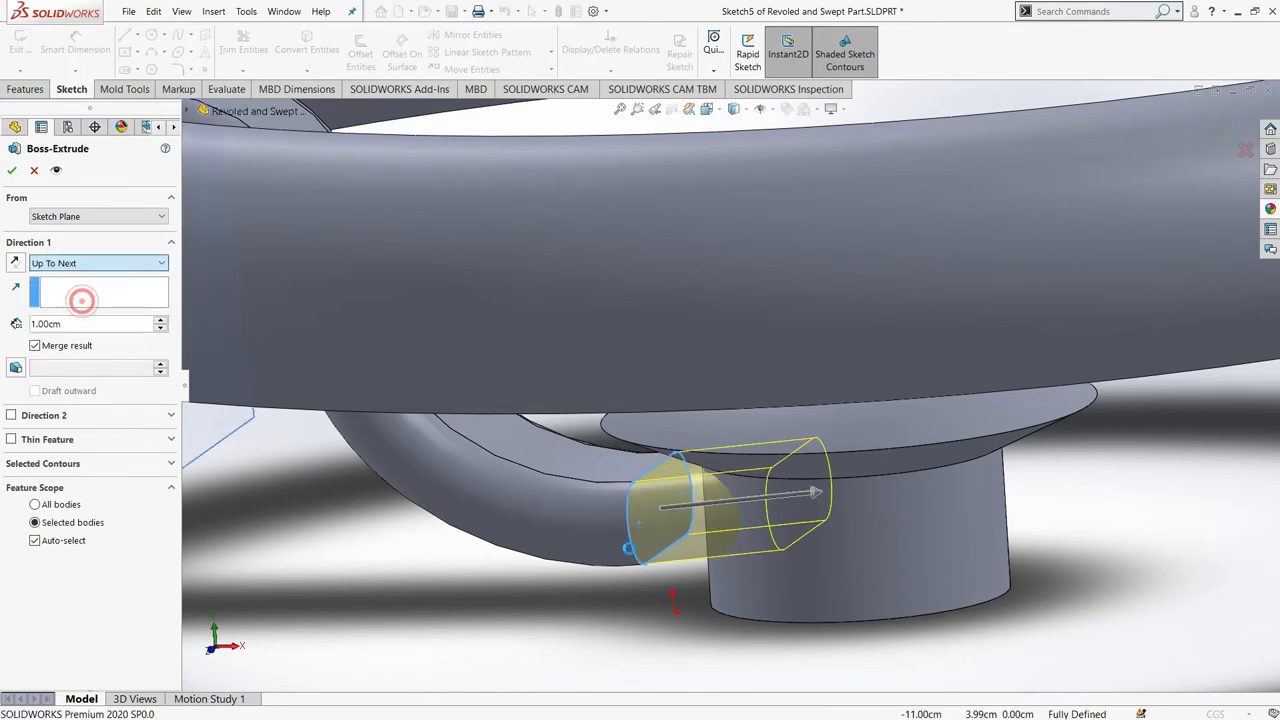
middle_drag(729, 535, 780, 538)
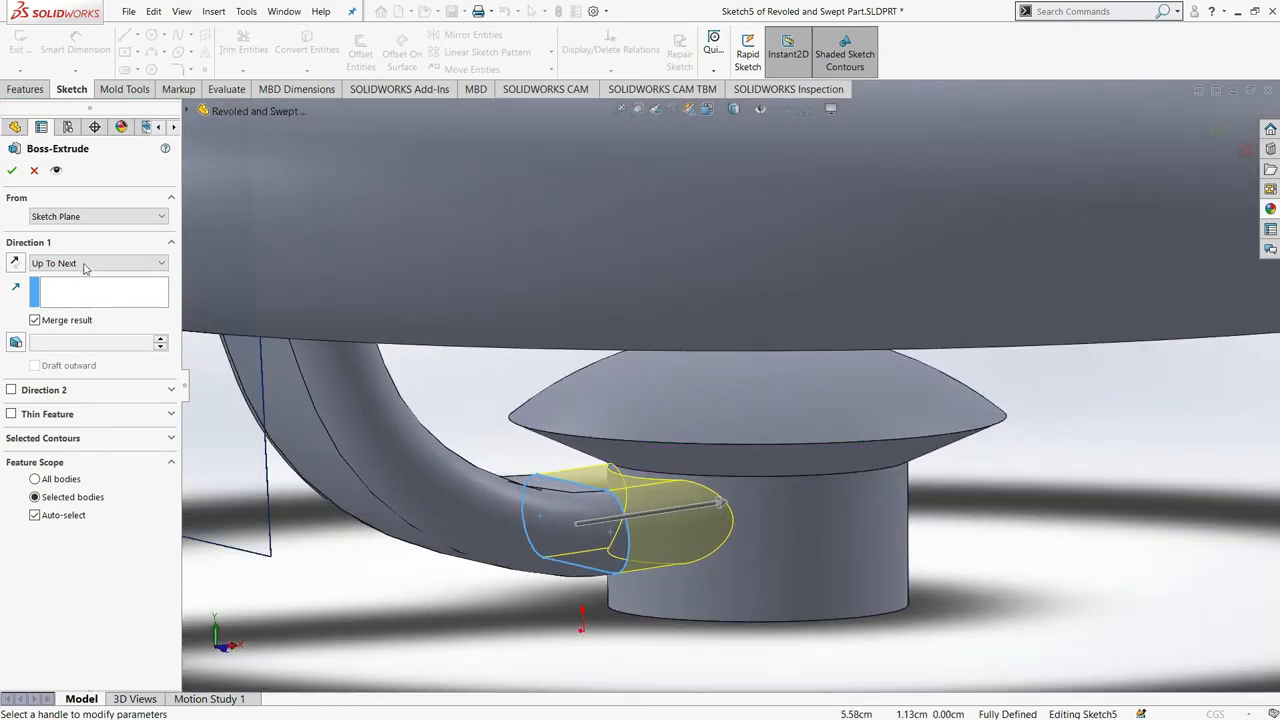
click(12, 172)
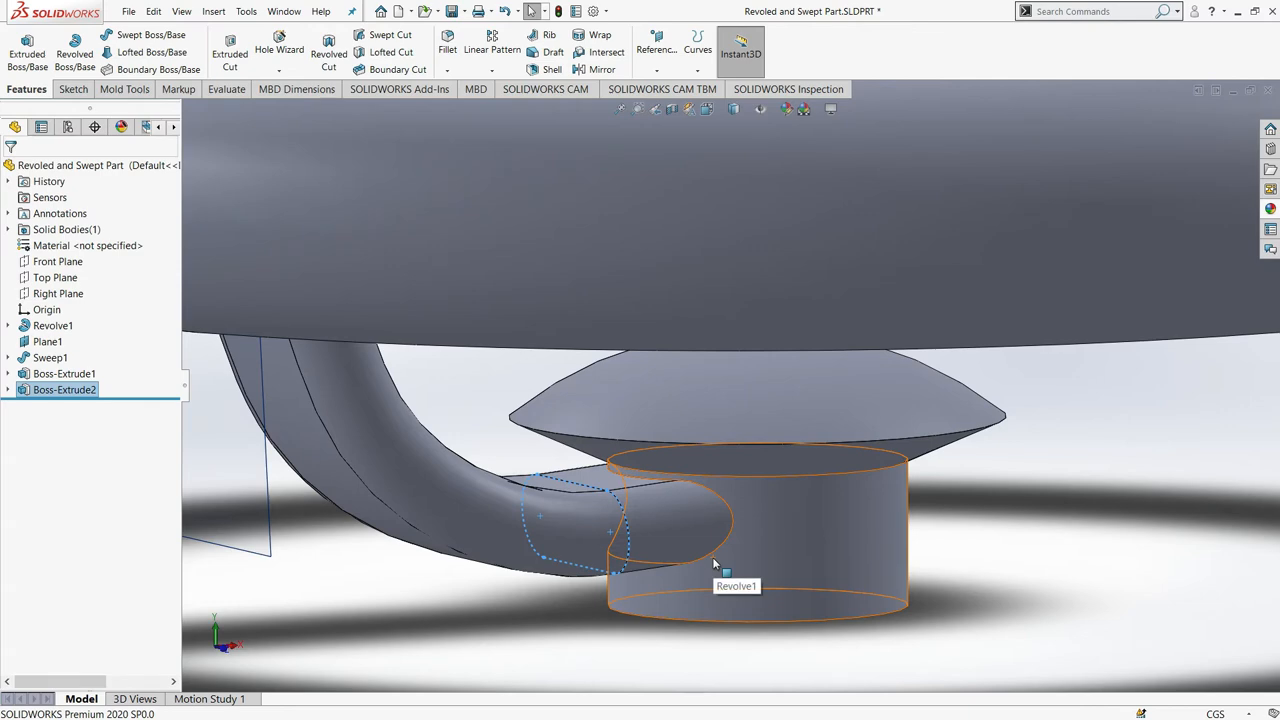
- Examine the spoke's joints with the ring and hub and check the part's solid bodies
key(f)
middle_drag(690, 560, 617, 528)
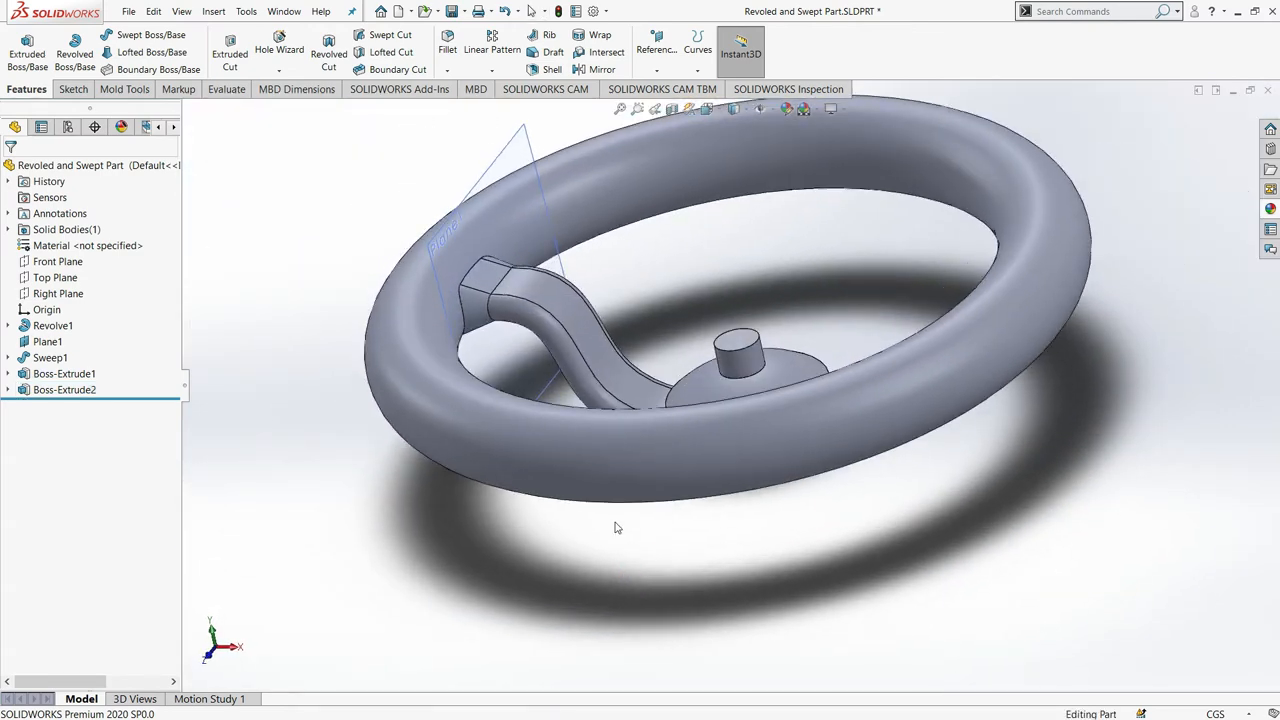
click(40, 230)
click(421, 557)
middle_drag(586, 562, 616, 601)
scroll(832, 346, up, 2)
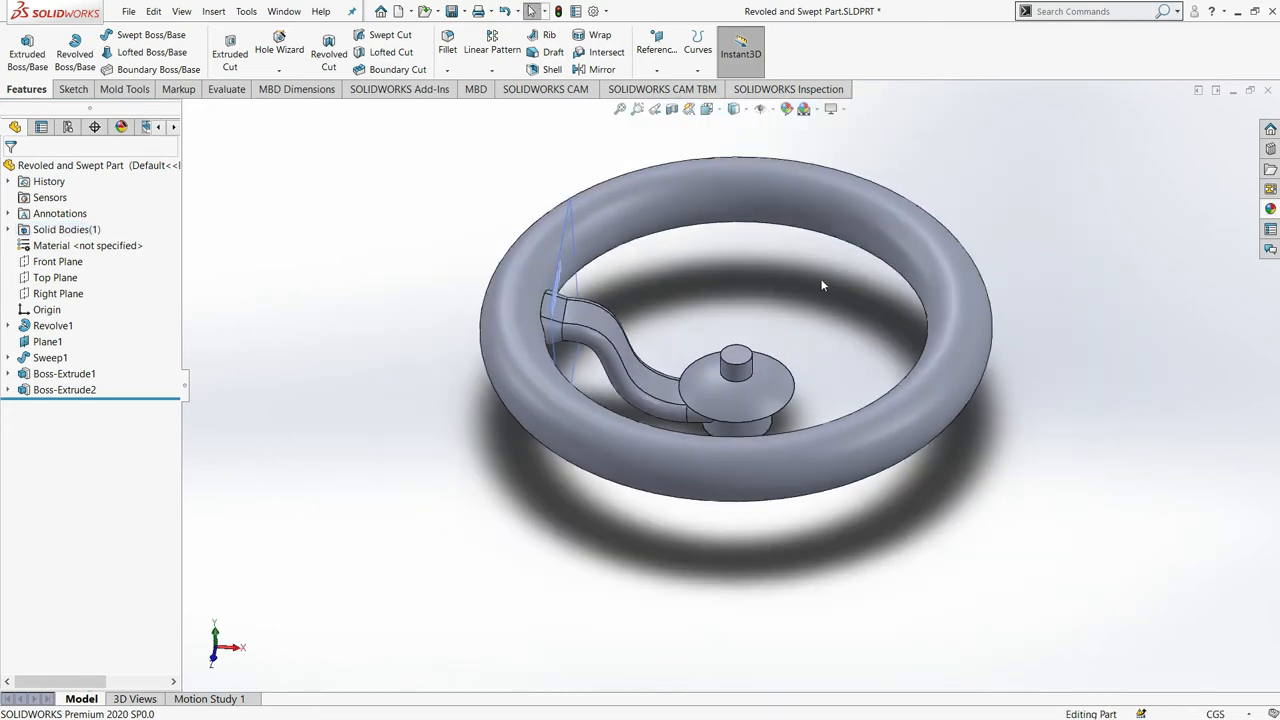
scroll(814, 238, down, 2)
middle_drag(694, 442, 688, 468)
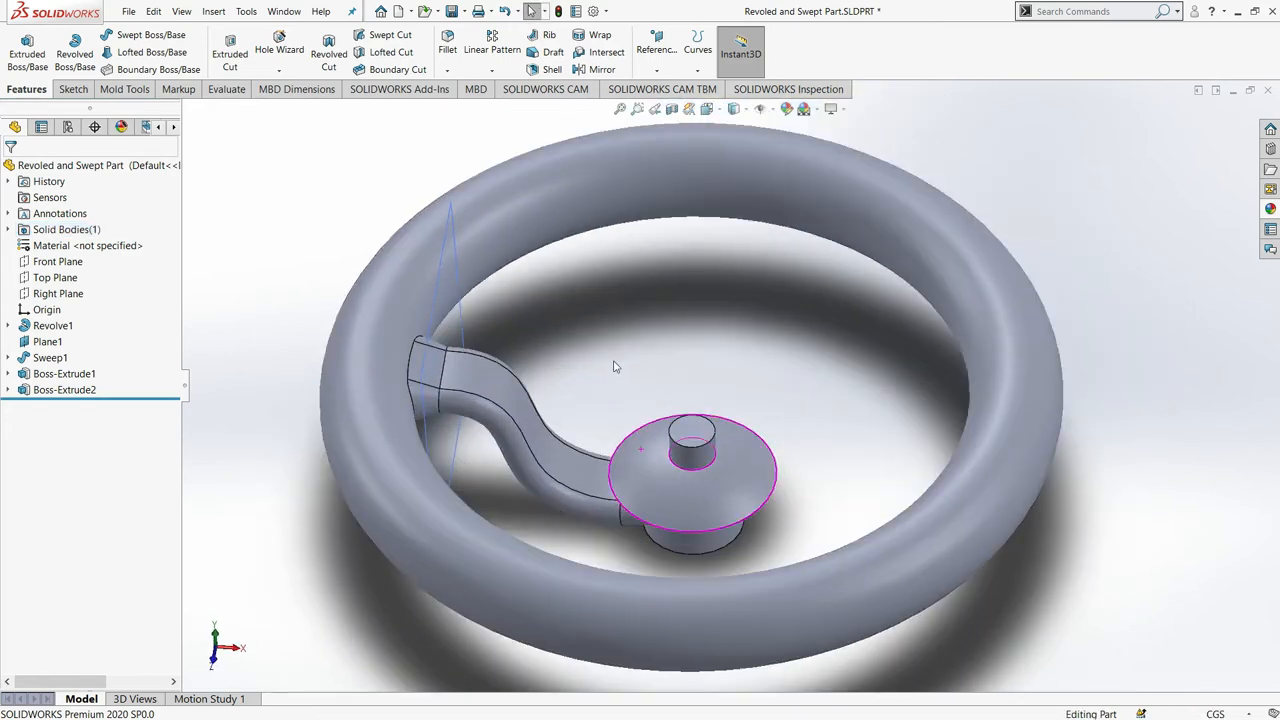
click(494, 72)
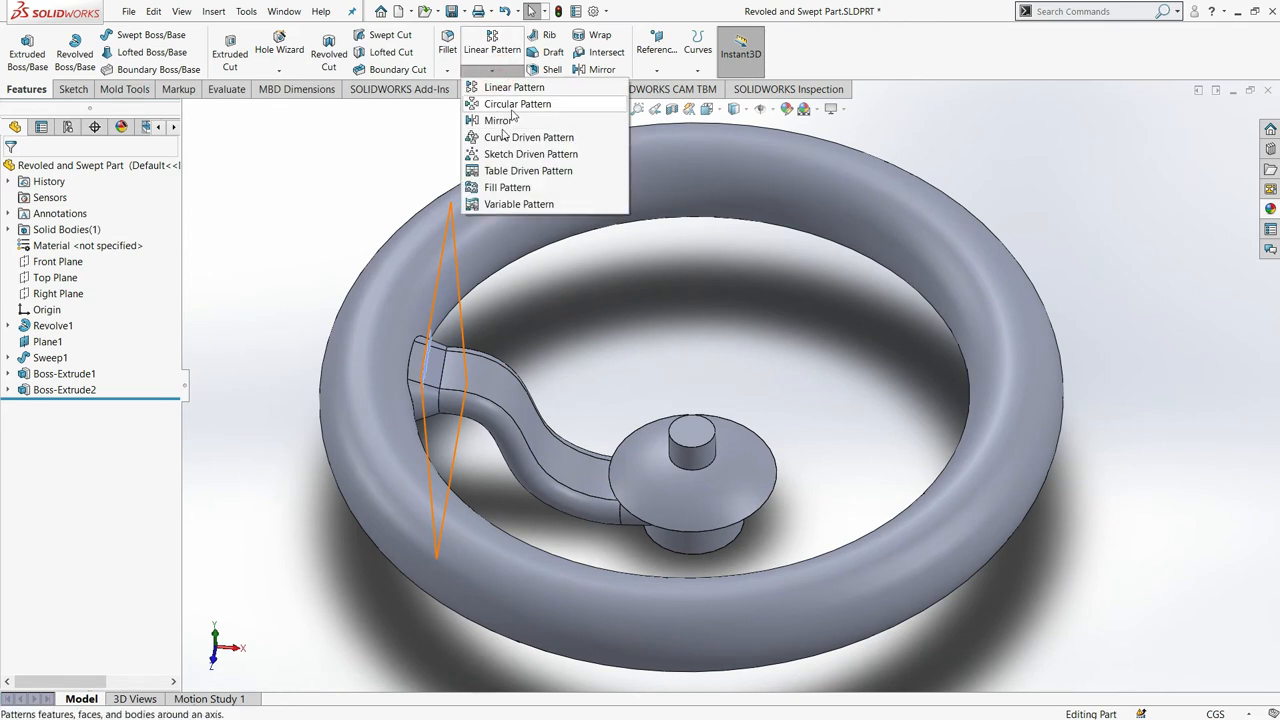
- Start a new sketch on the Front Plane
click(72, 89)
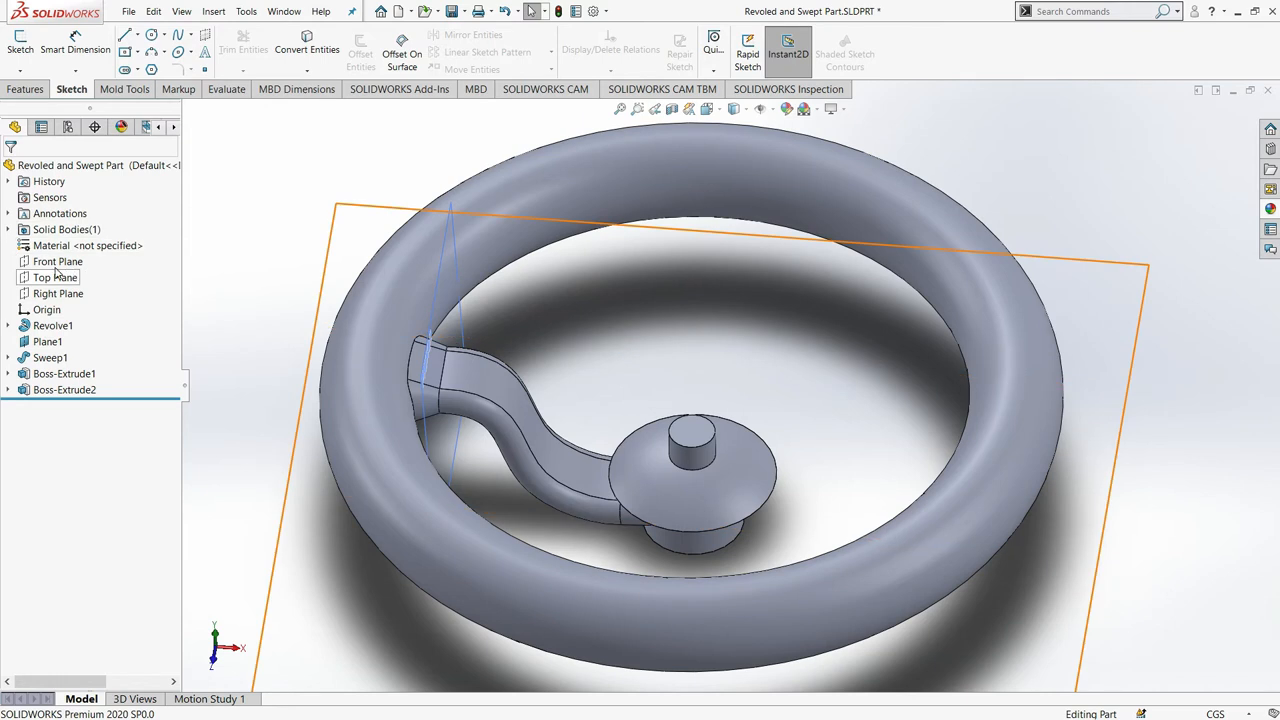
scroll(695, 325, up, 2)
middle_drag(695, 325, 711, 285)
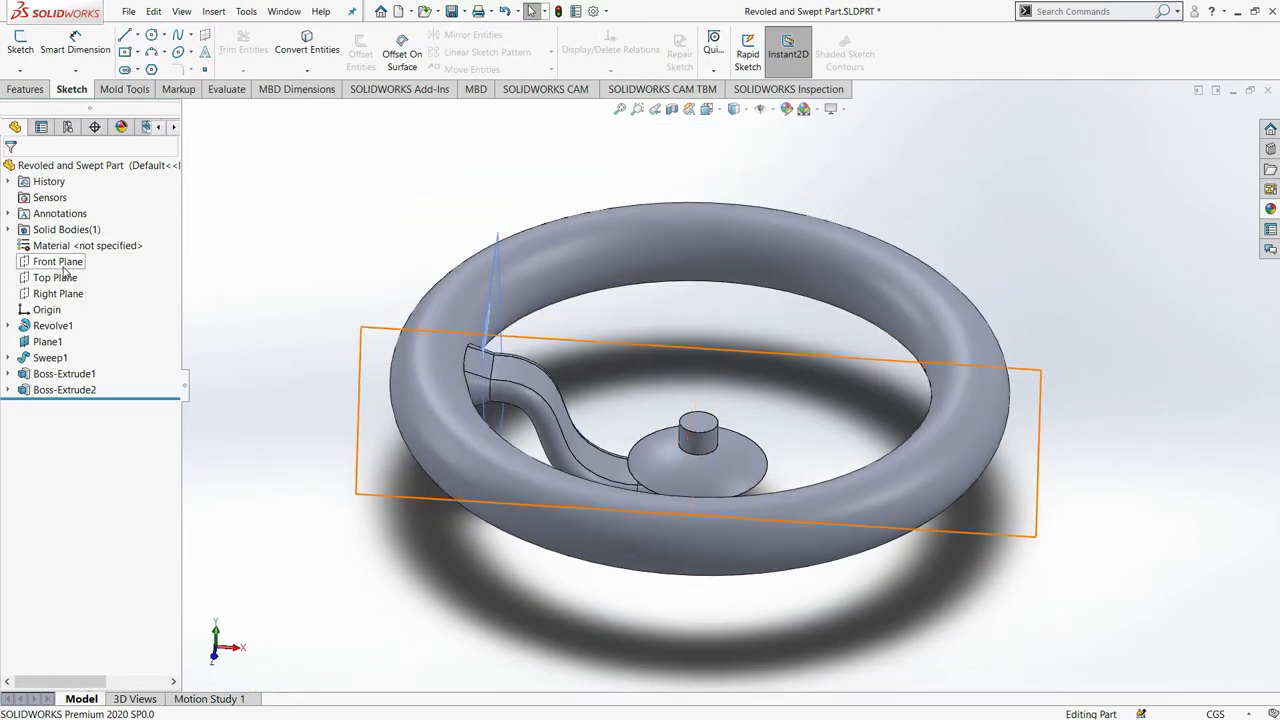
scroll(740, 323, up, 2)
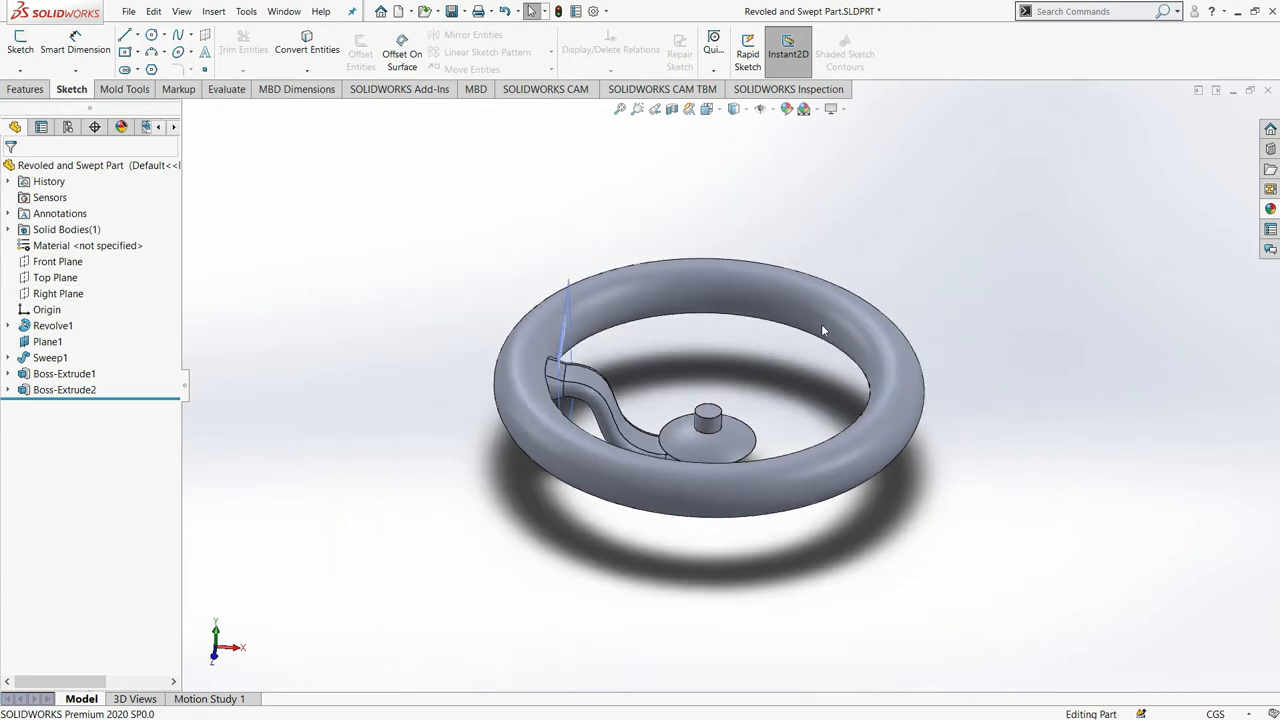
middle_drag(761, 319, 448, 312)
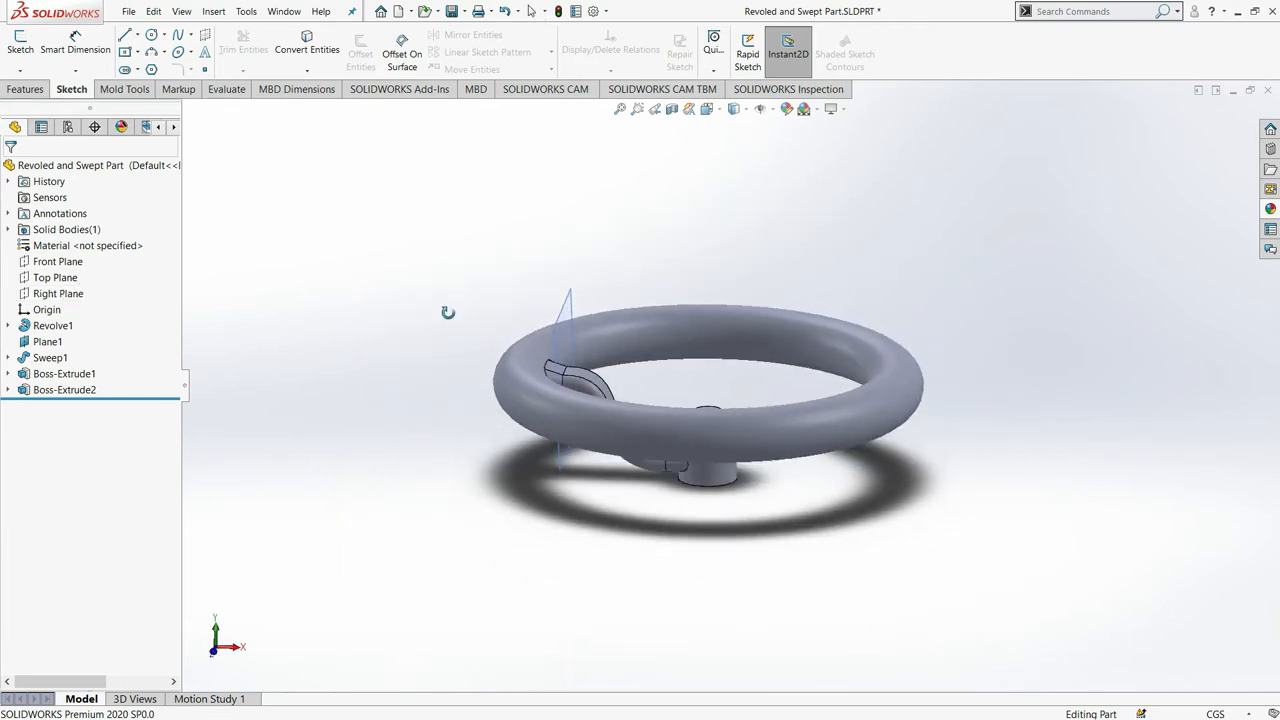
click(55, 264)
click(20, 42)
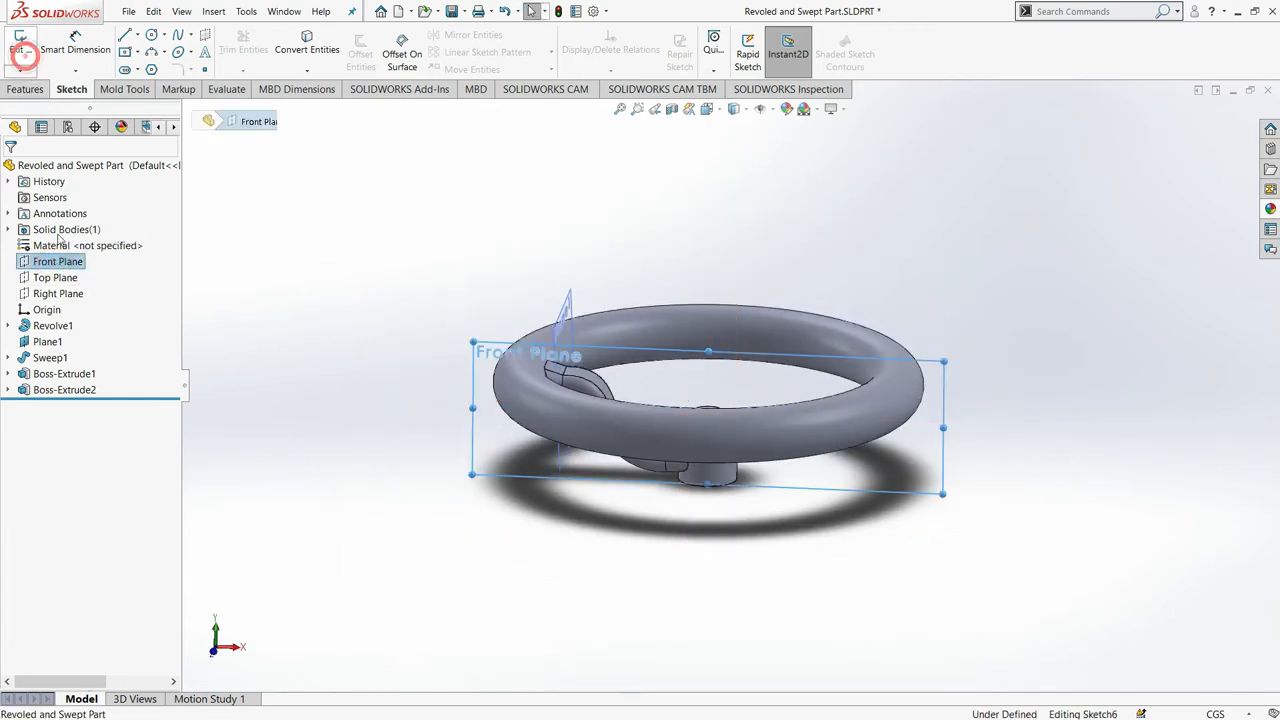
right_click(86, 405)
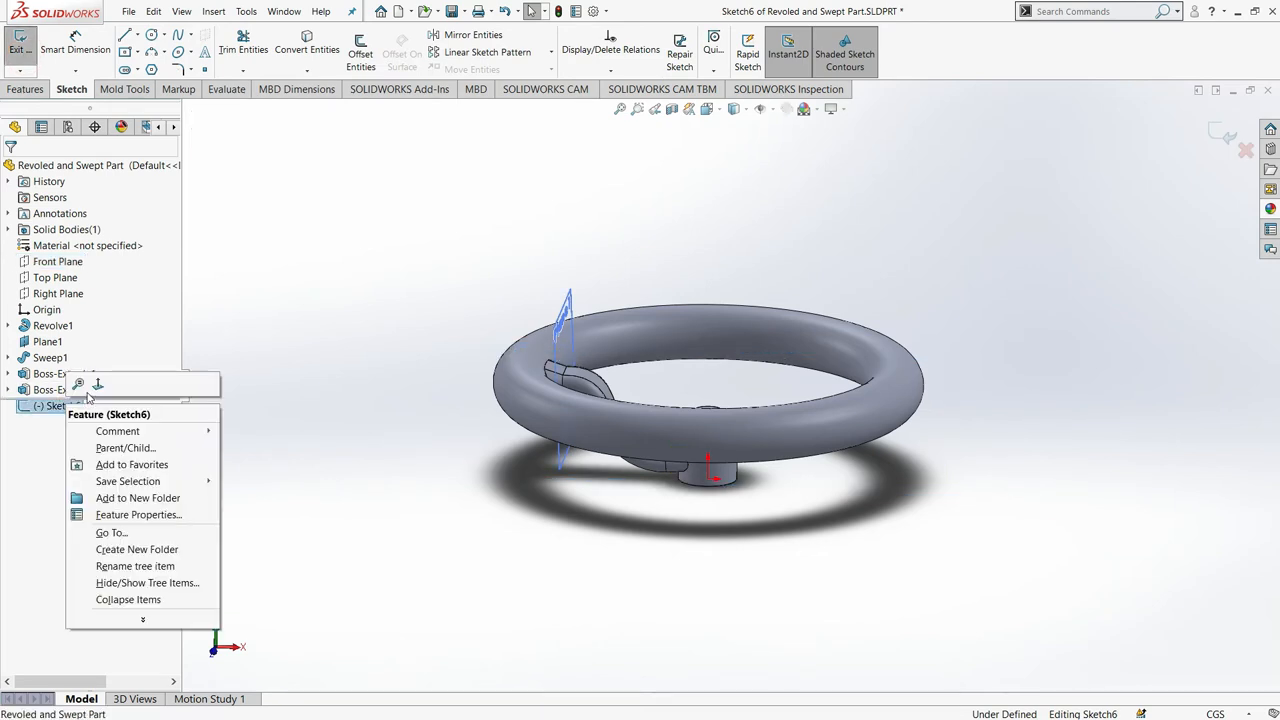
click(88, 390)
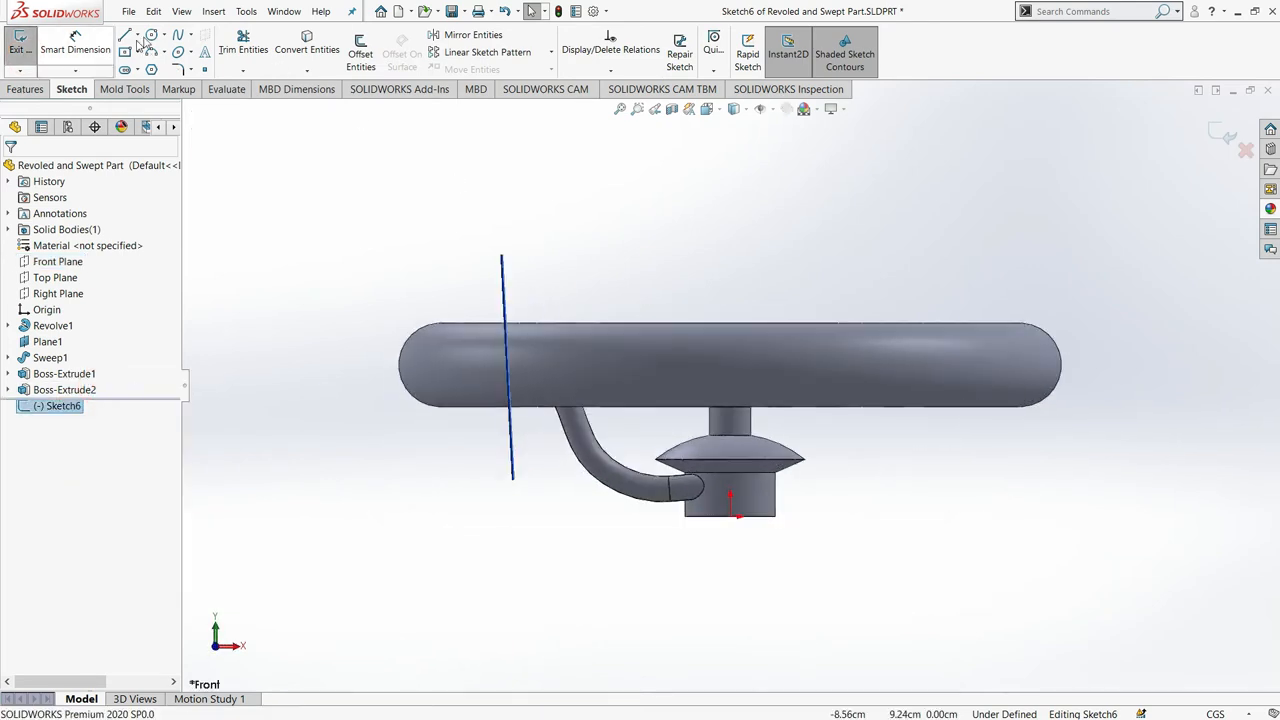
- Draw a vertical centerline from the origin through the hub's middle to above the ring, and exit the sketch
click(137, 35)
click(150, 69)
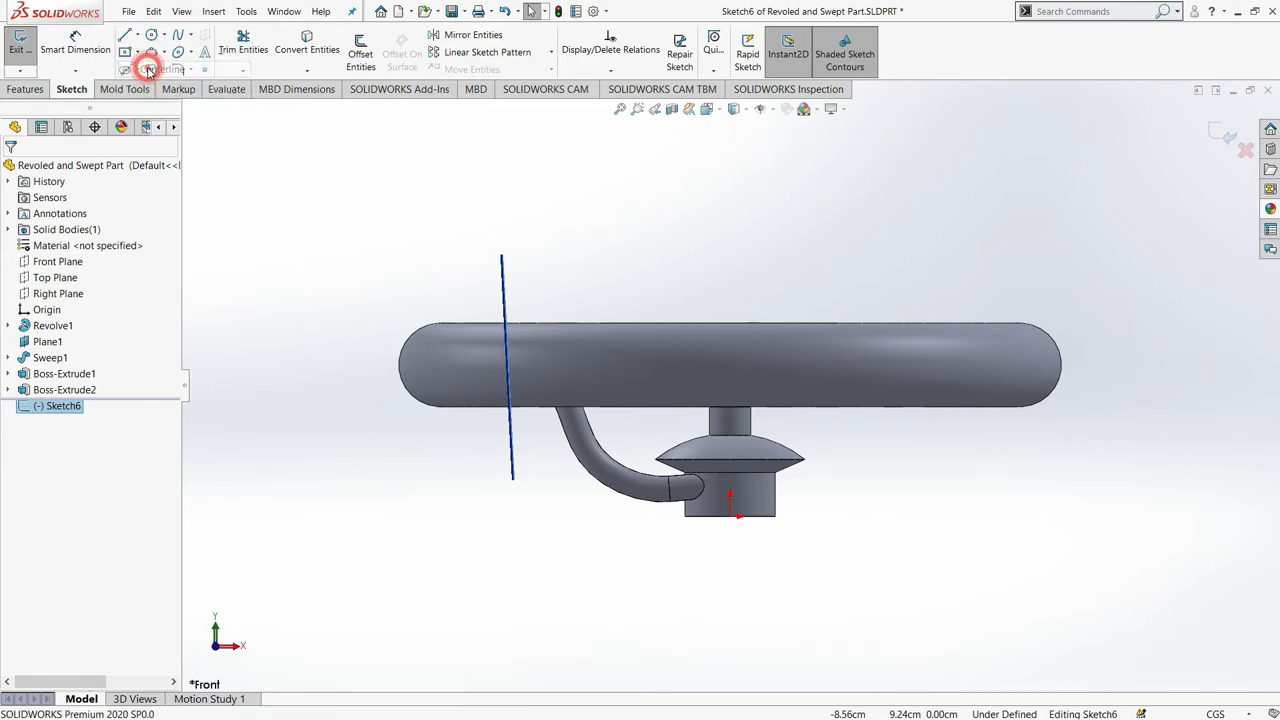
click(731, 517)
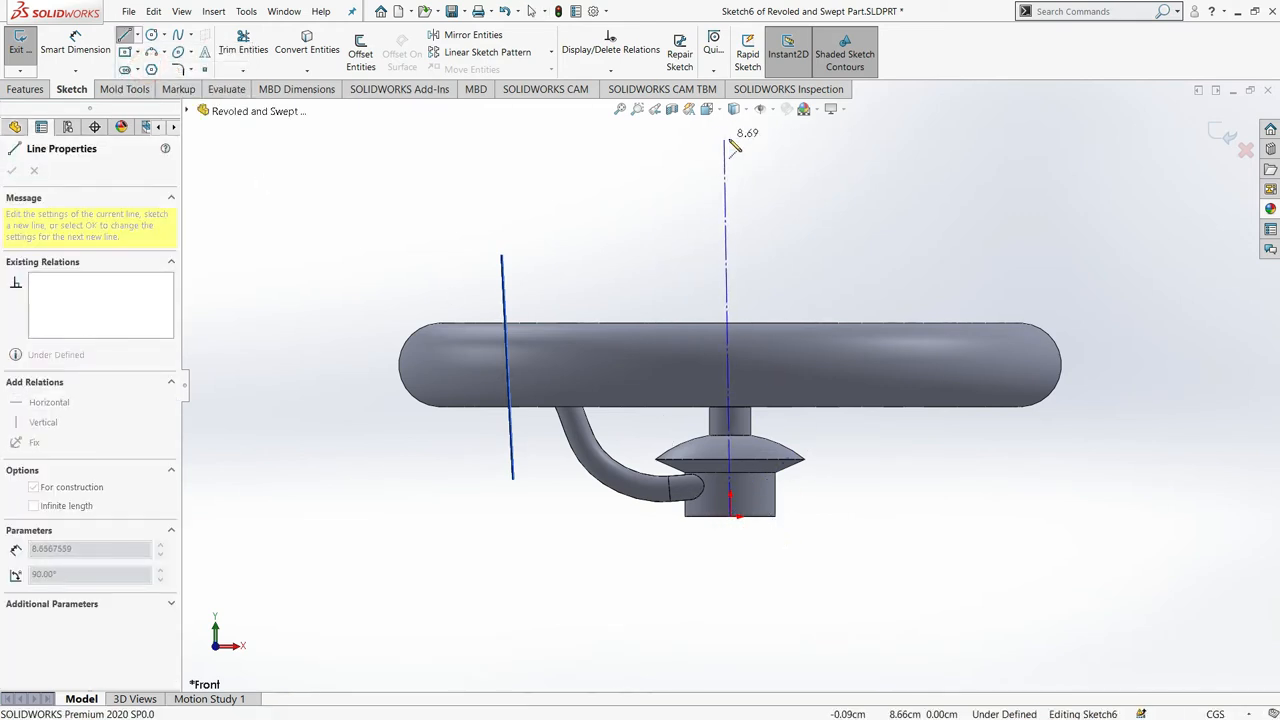
click(731, 198)
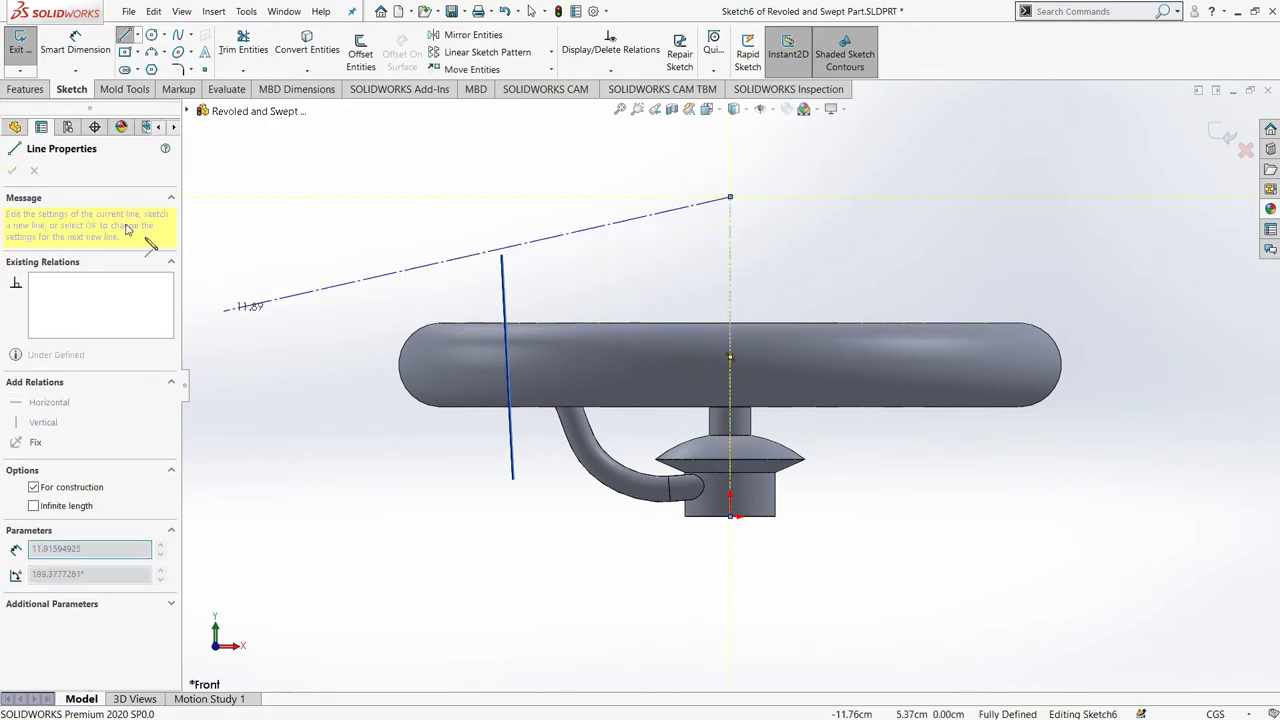
click(124, 35)
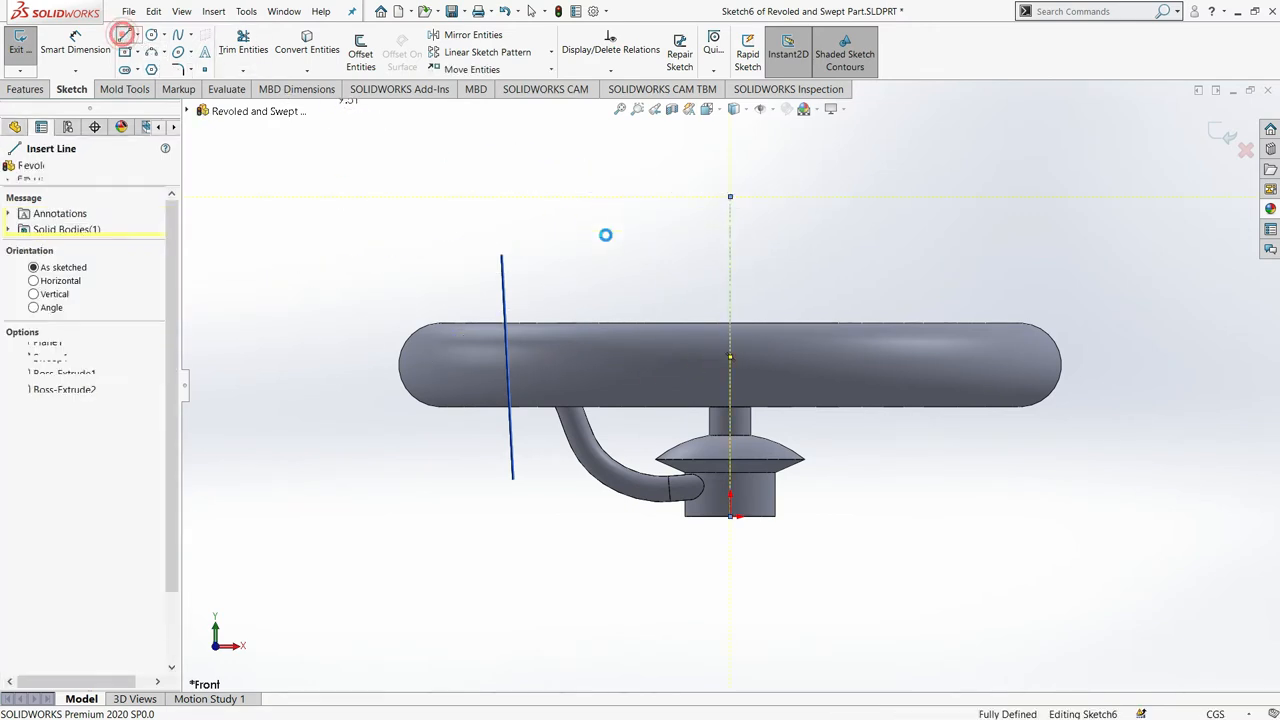
click(730, 357)
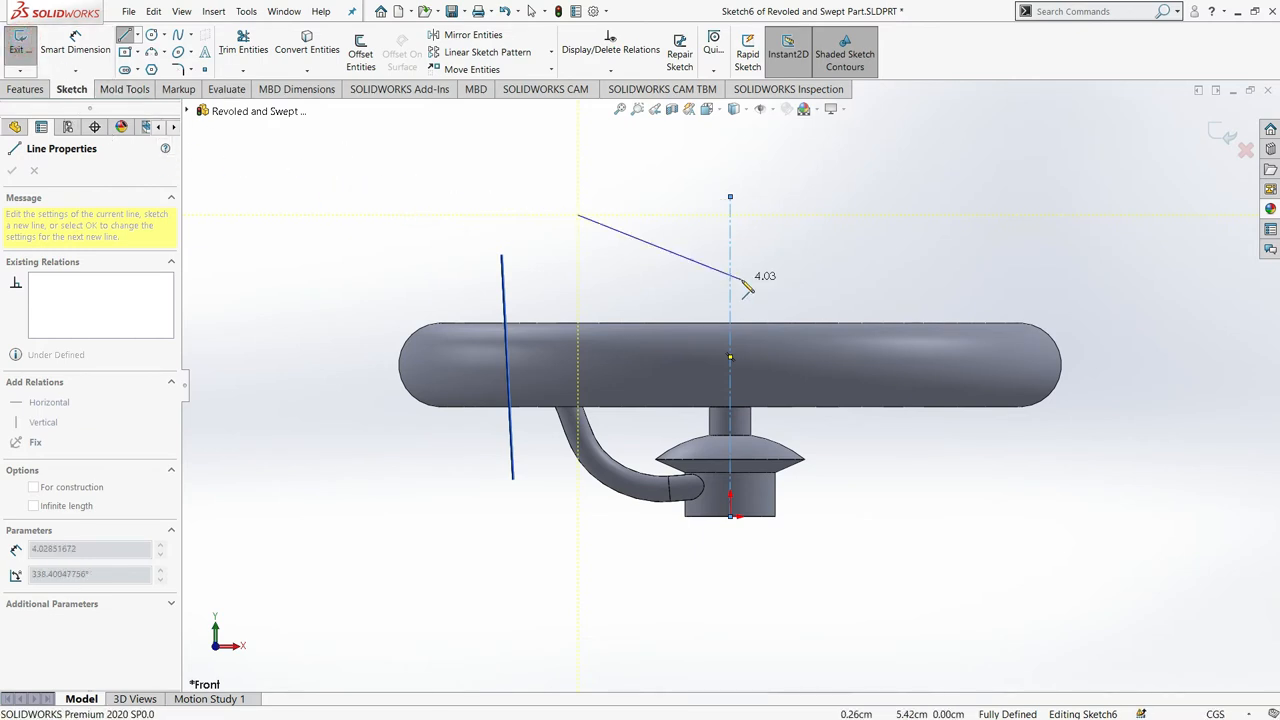
click(125, 36)
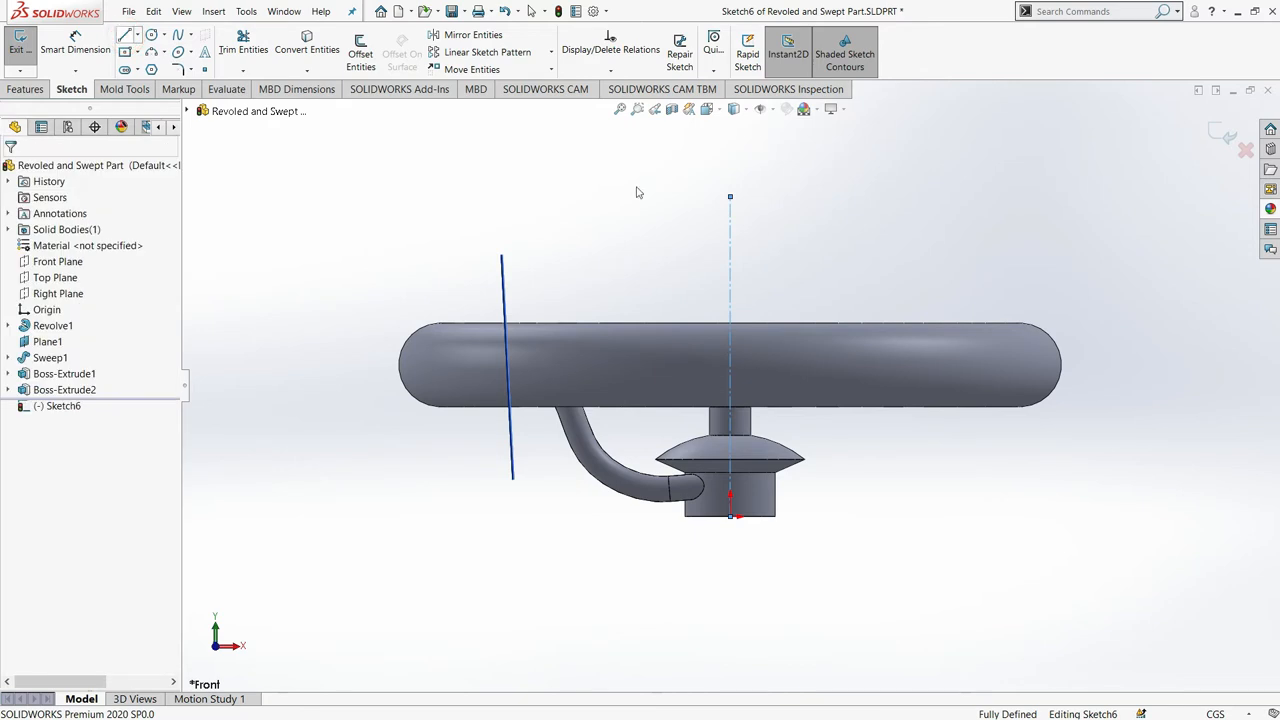
click(22, 40)
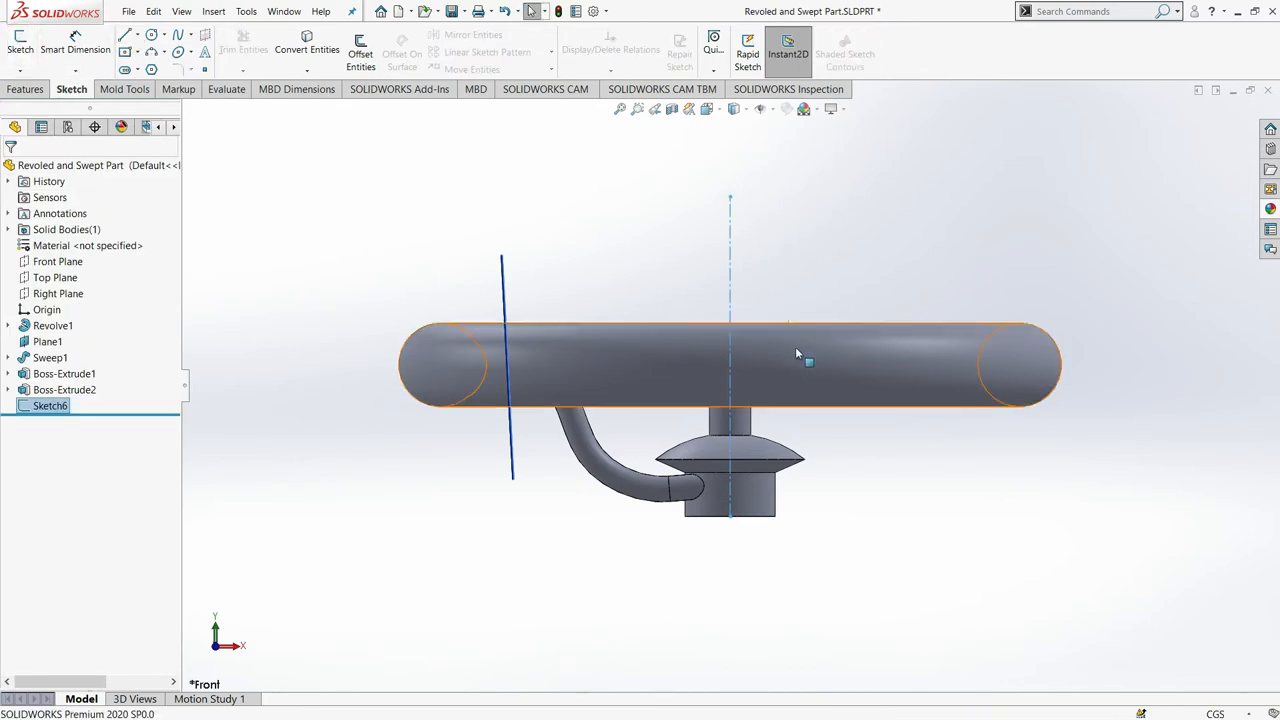
- Start a circular pattern about the vertical centerline, choosing the swept spoke and its ring-side extrusion as the features to pattern
middle_drag(797, 352, 760, 398)
scroll(760, 398, down, 3)
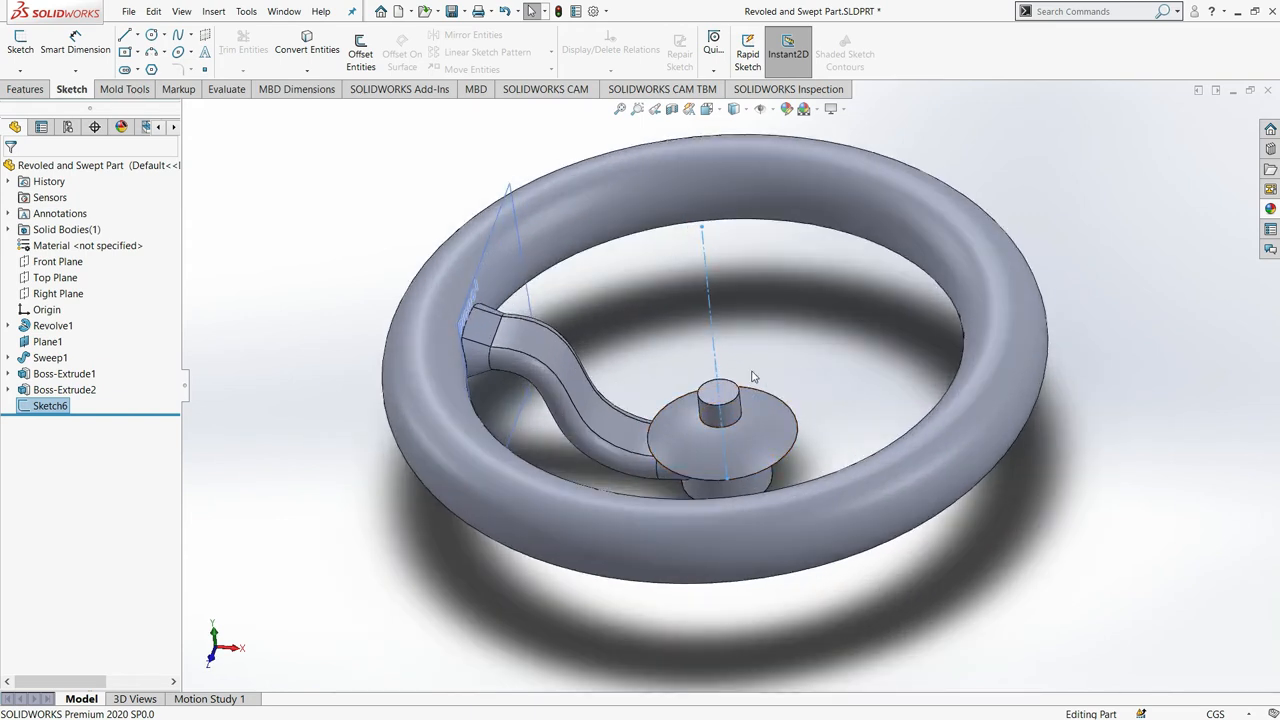
click(25, 89)
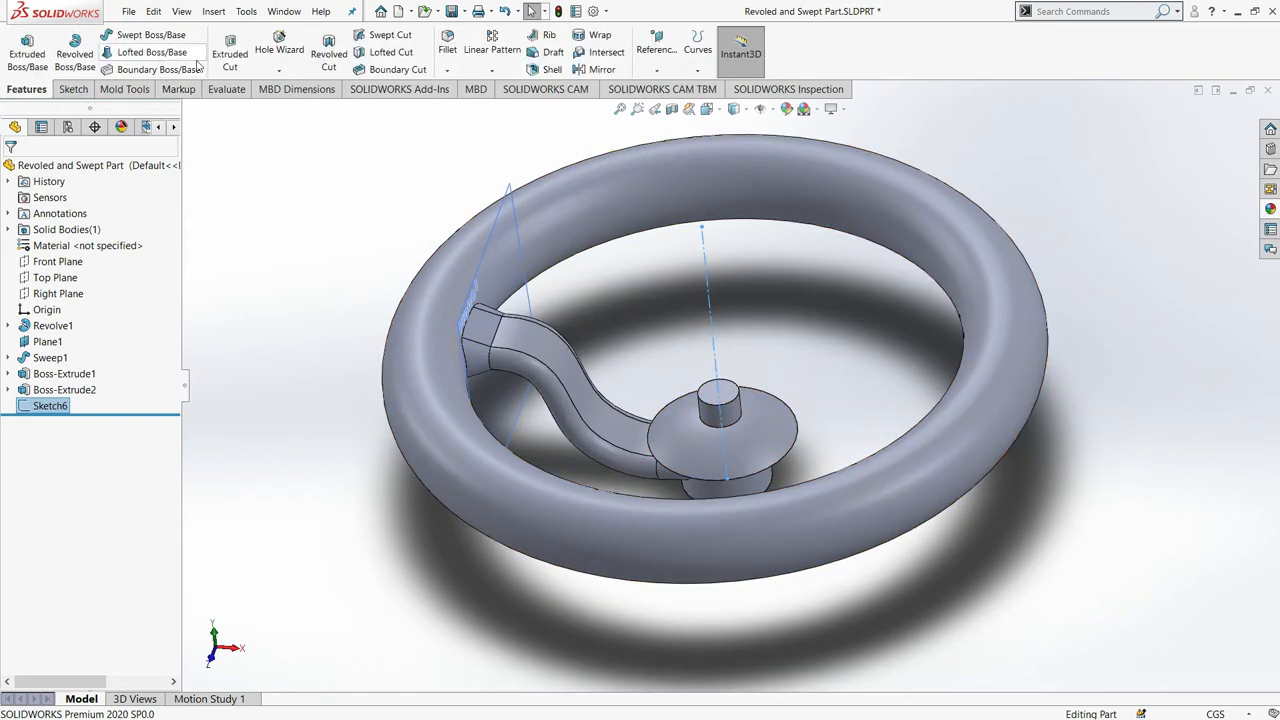
click(505, 71)
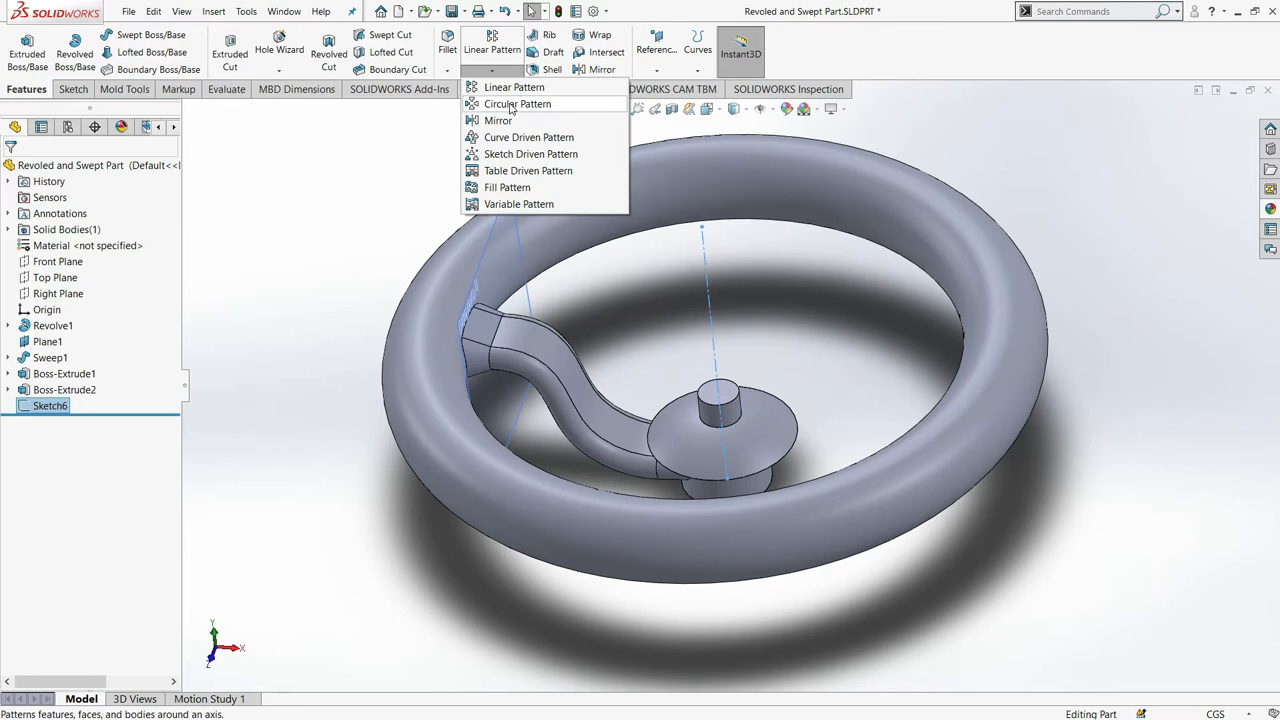
click(513, 104)
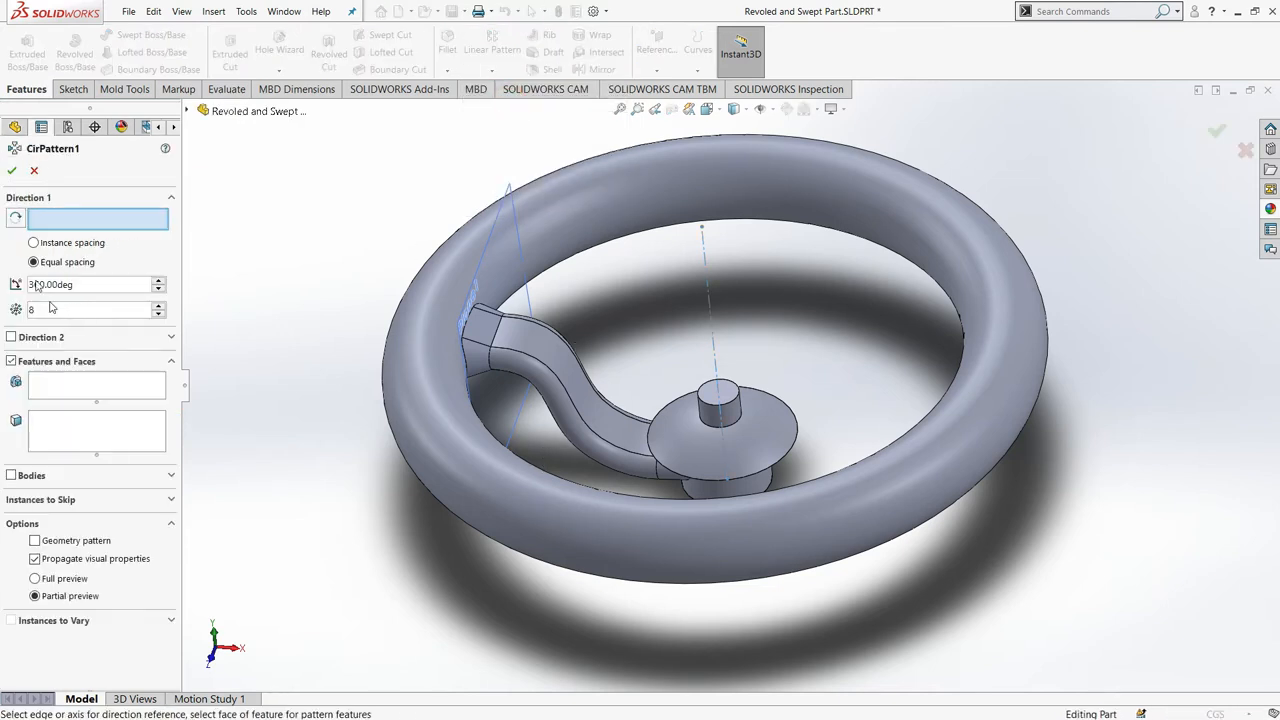
click(712, 315)
click(74, 384)
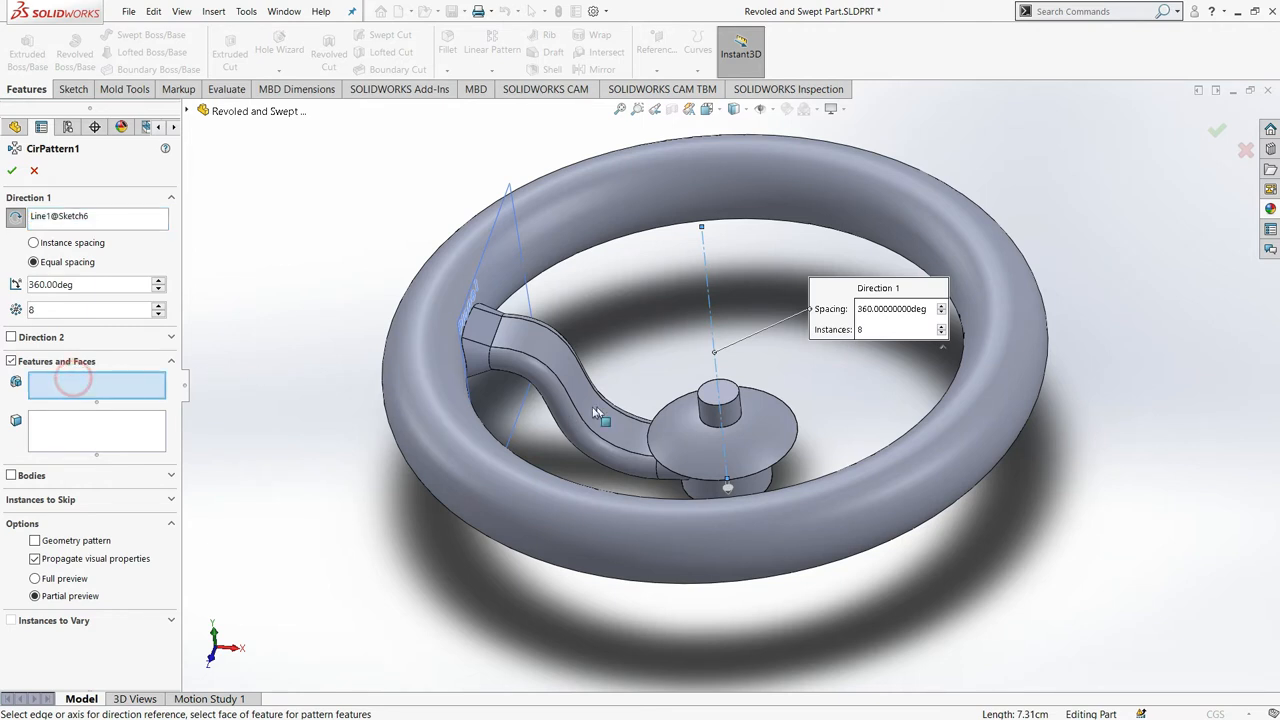
click(568, 389)
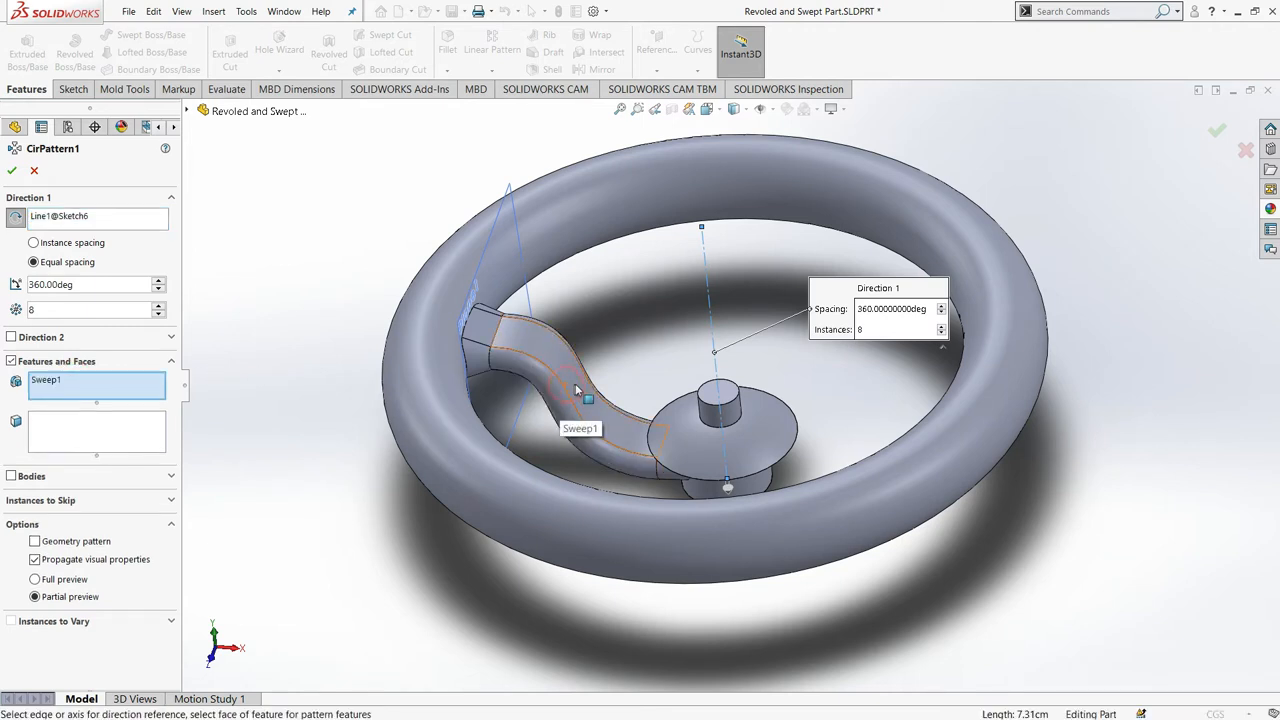
click(485, 335)
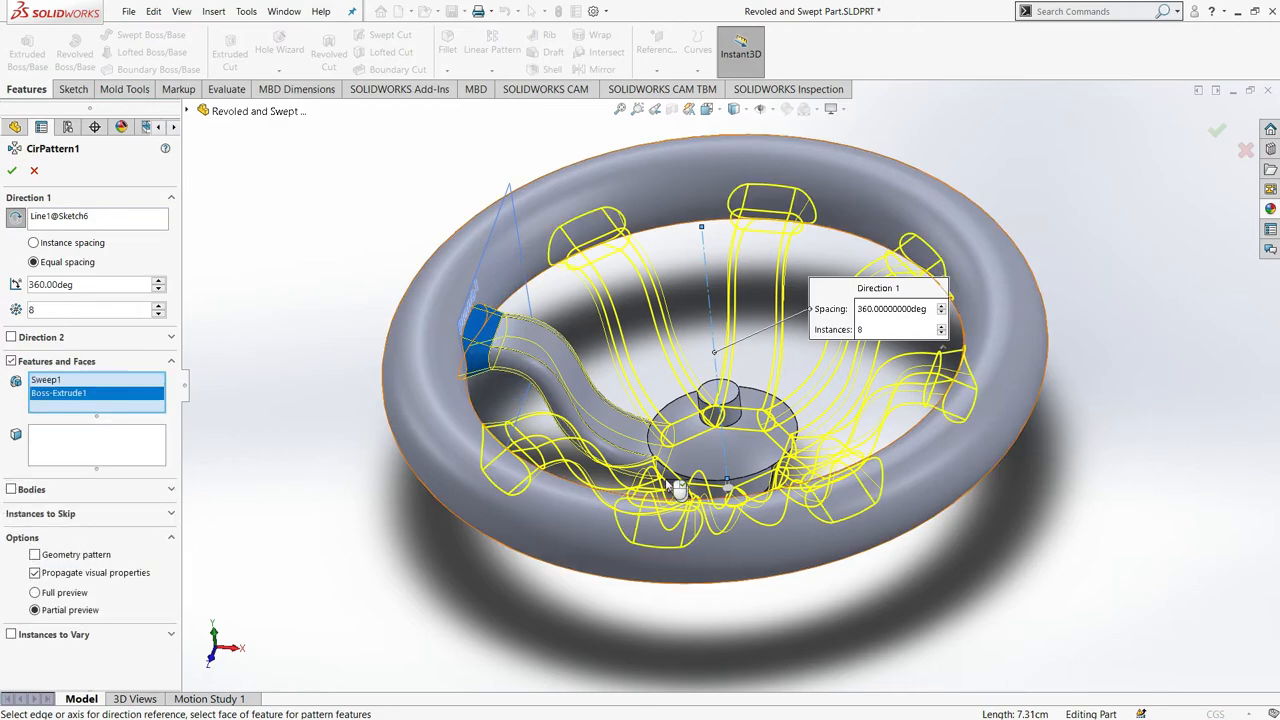
- Reduce the circular pattern to 3 instances and add the spoke's hub-side extrusion to the patterned features
middle_drag(635, 471, 712, 418)
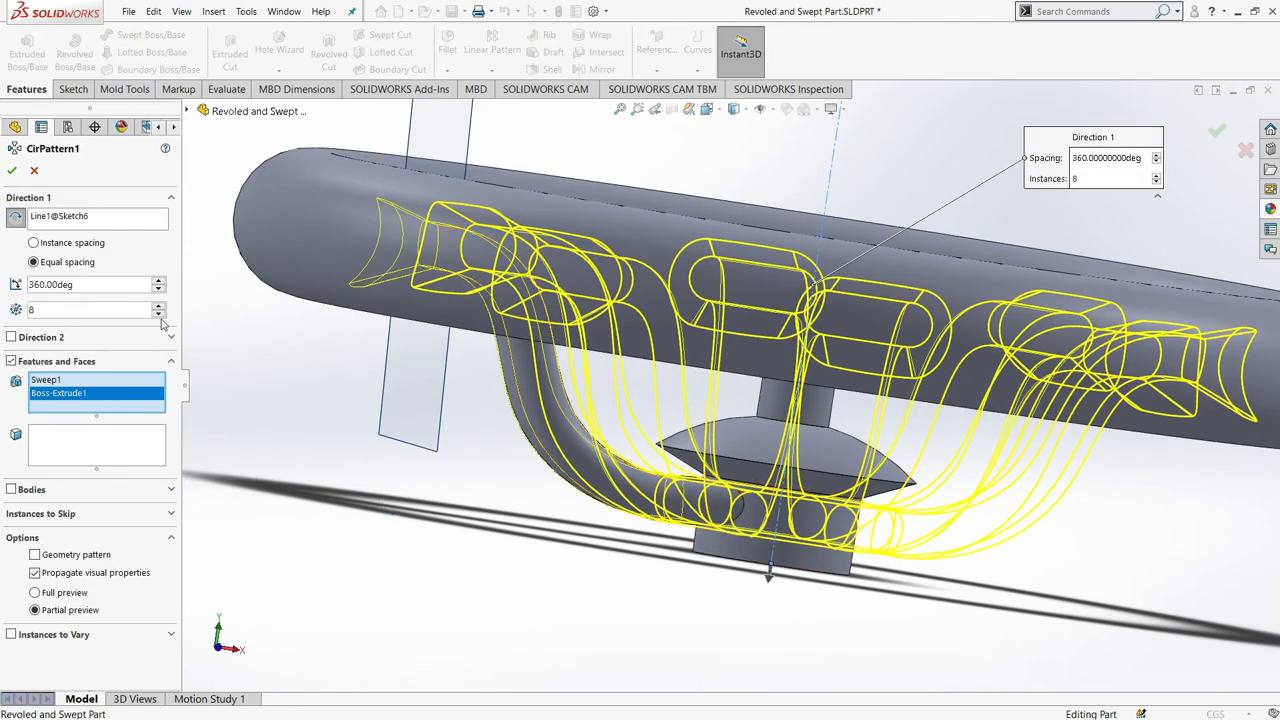
click(160, 314)
click(160, 314)
click(160, 314)
click(160, 314)
click(160, 314)
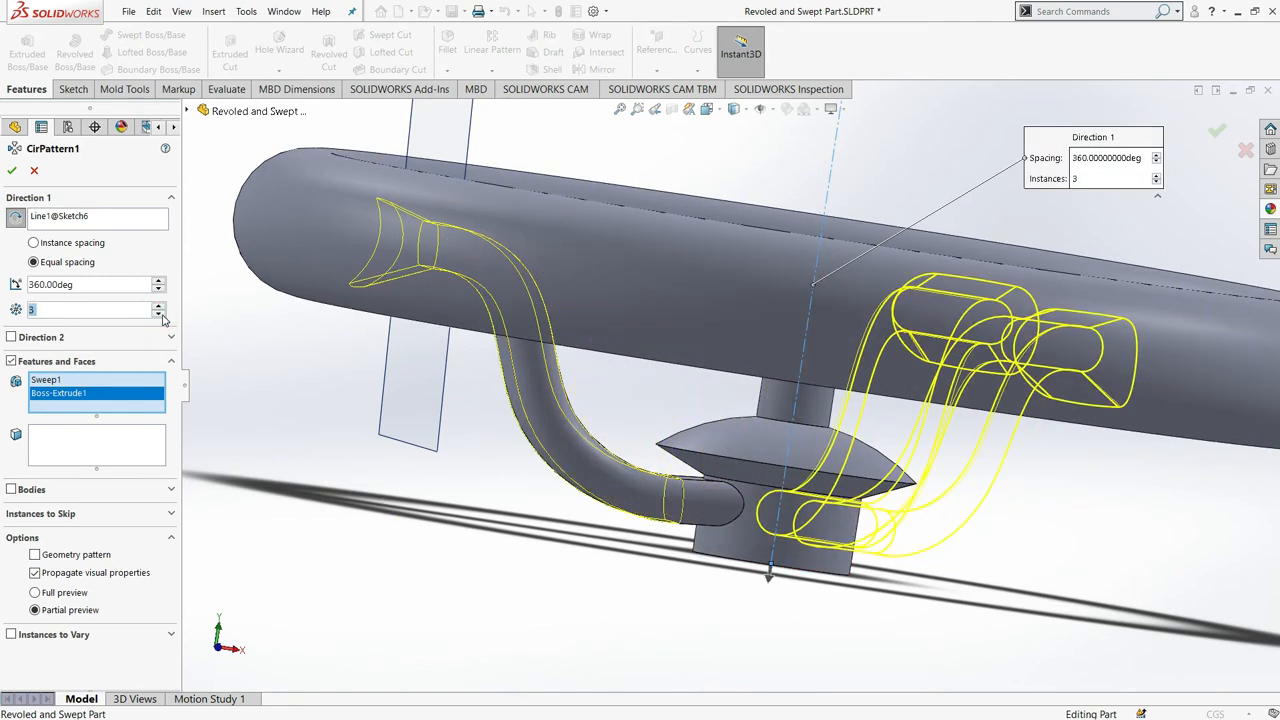
click(705, 505)
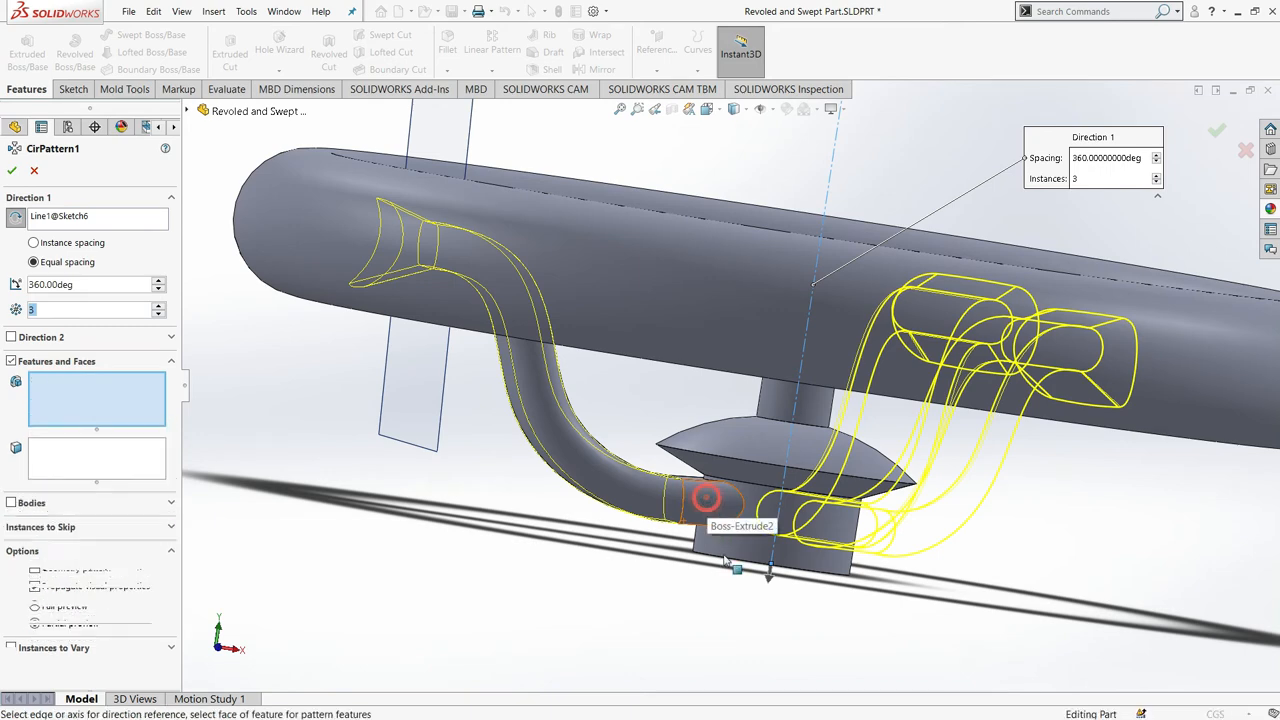
middle_drag(763, 465, 847, 508)
scroll(885, 340, up, 2)
scroll(949, 209, up, 1)
scroll(949, 209, down, 1)
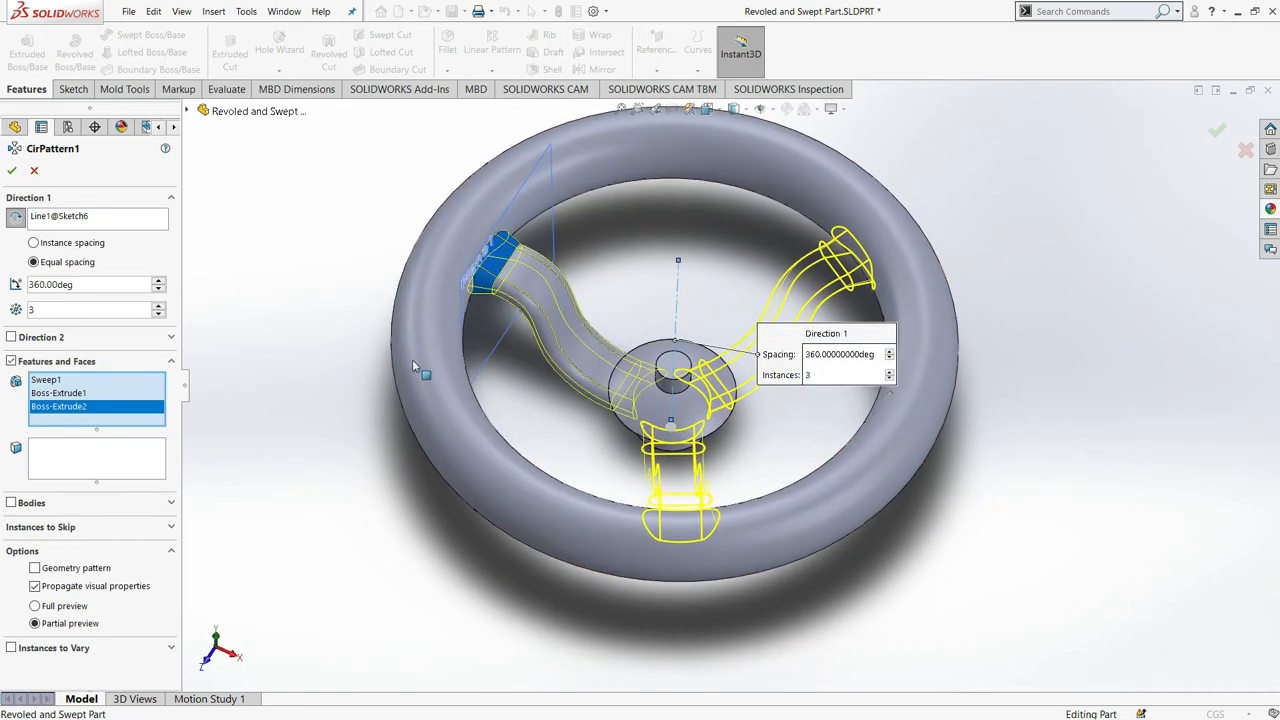
- Preview 4 pattern instances, then try to create the circular pattern with 3 instances equally spaced over 360 degrees
click(158, 305)
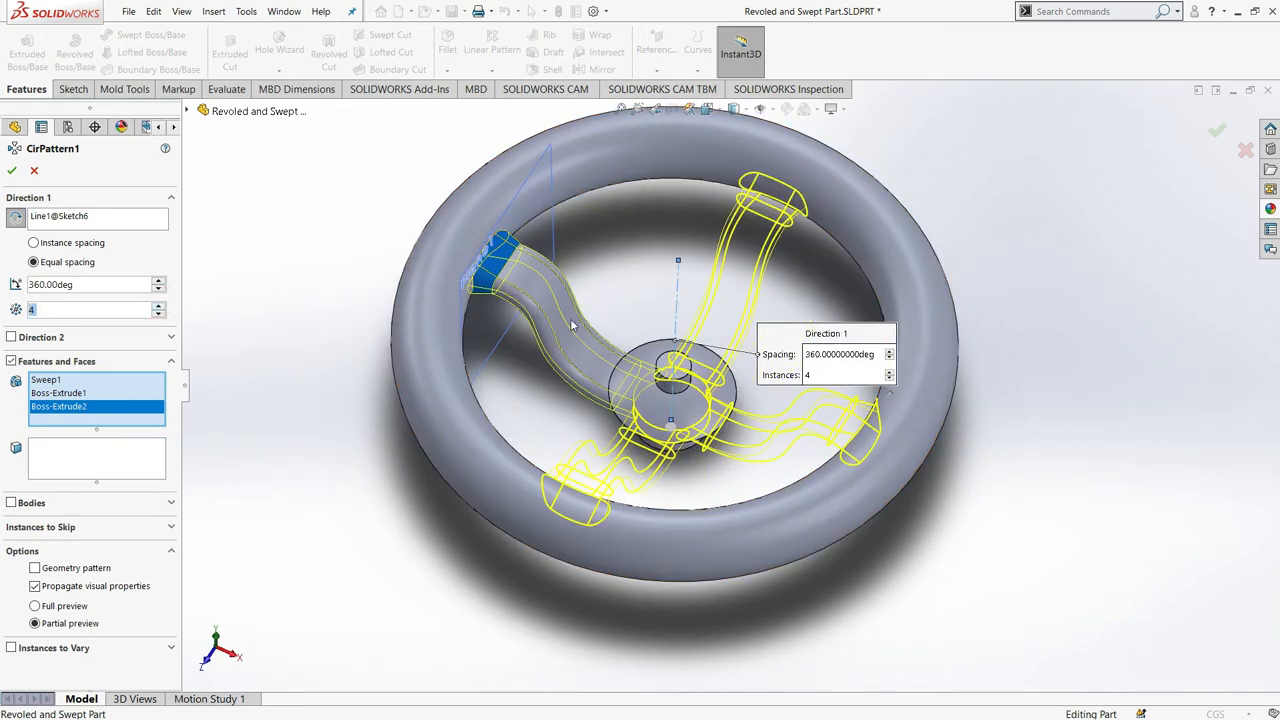
middle_drag(738, 580, 711, 523)
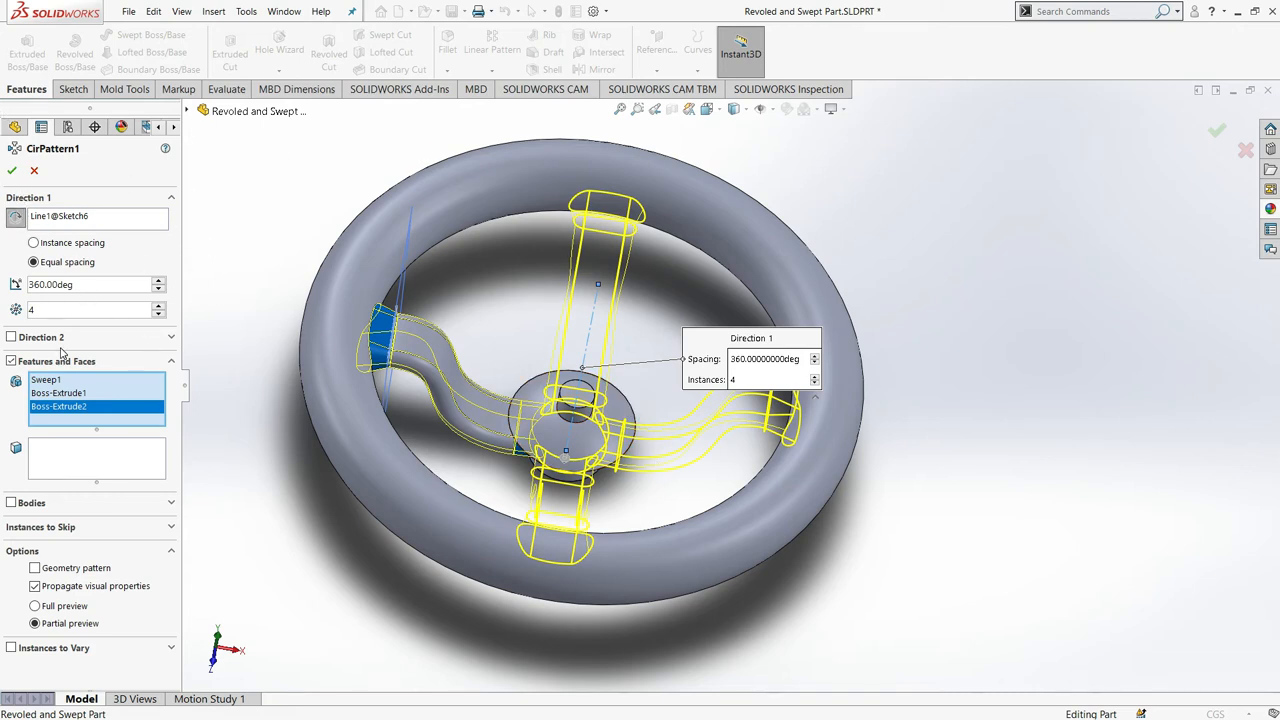
click(158, 314)
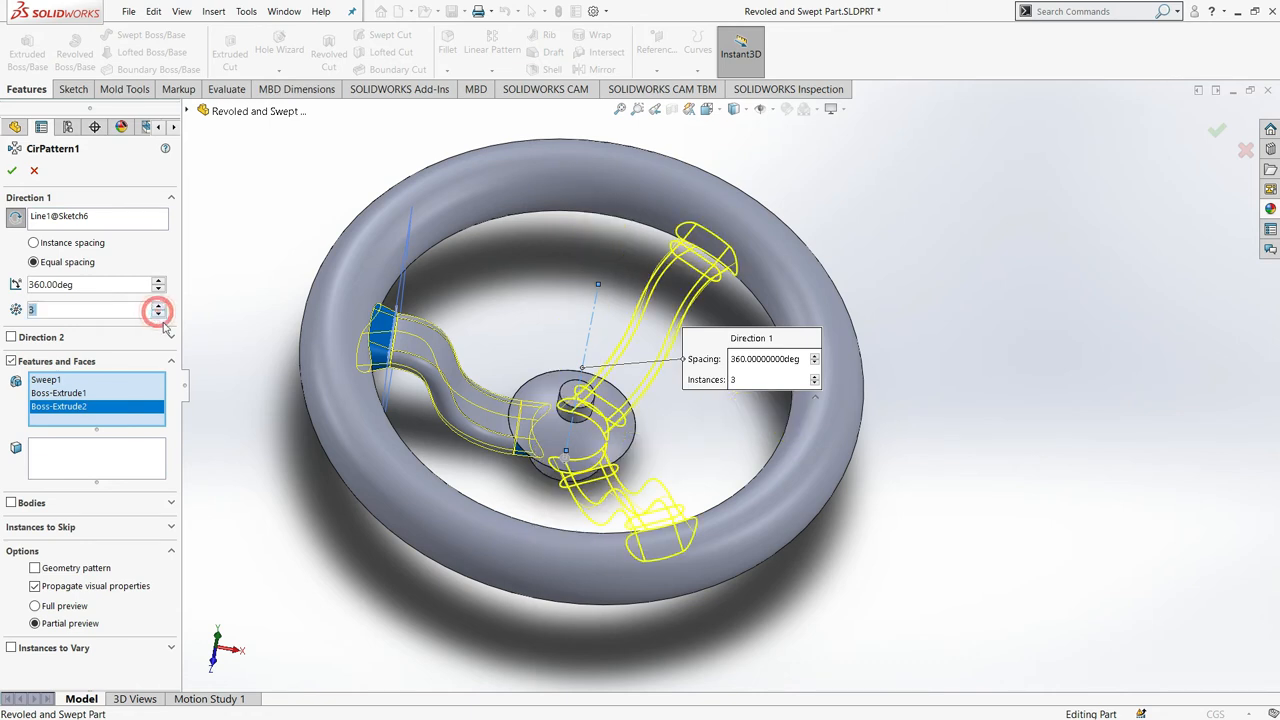
click(11, 170)
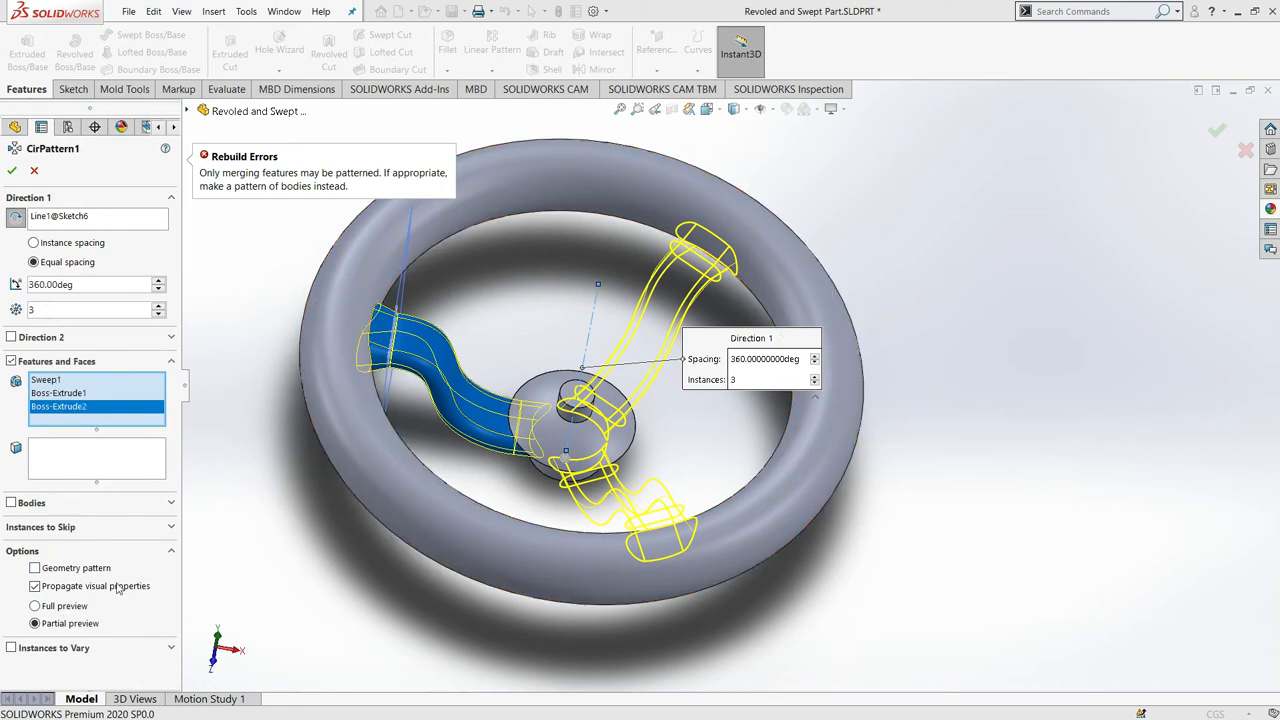
click(34, 171)
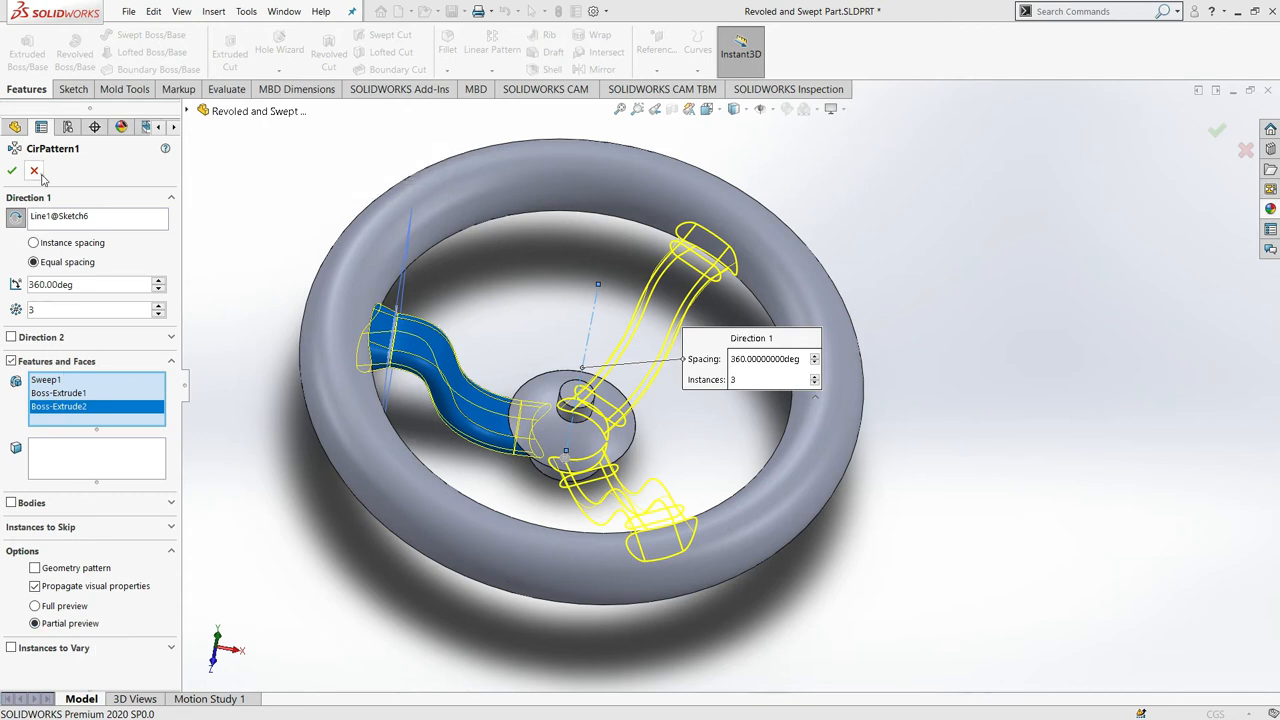
- Edit the spoke's sweep feature to turn off Merge result
middle_drag(392, 576, 366, 580)
click(473, 371)
click(50, 358)
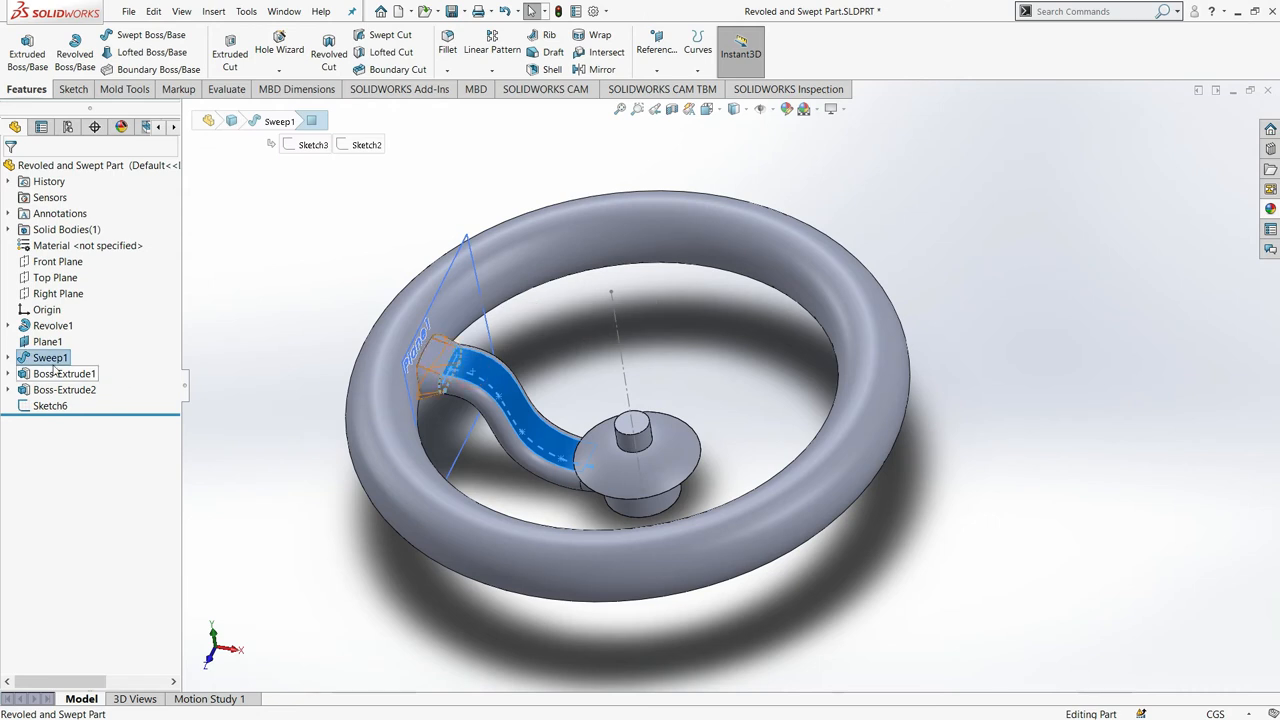
right_click(47, 361)
click(57, 317)
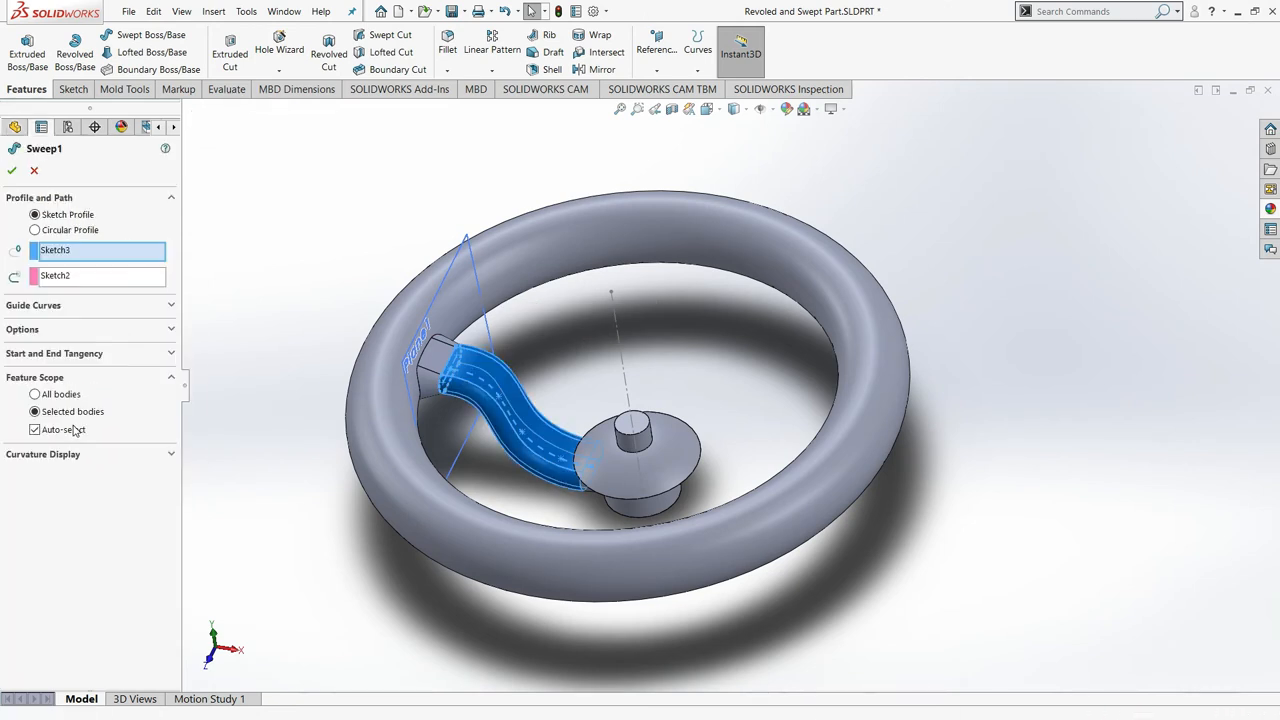
click(69, 332)
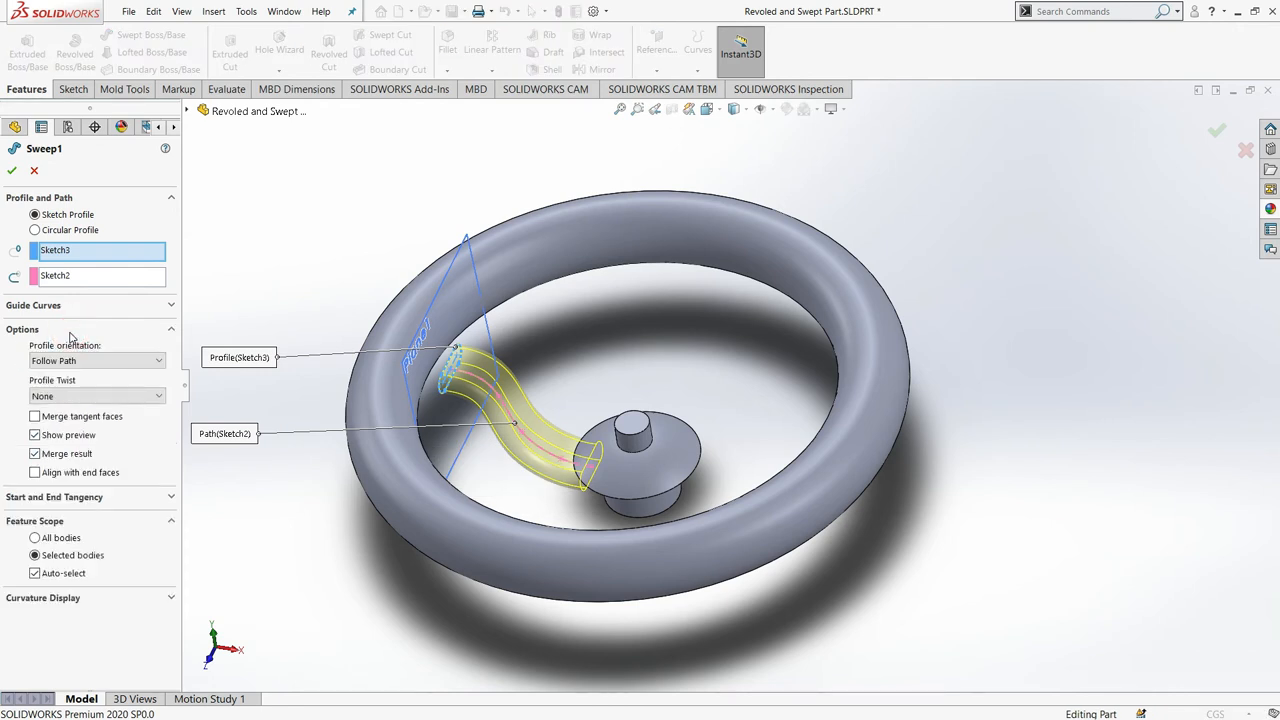
click(36, 455)
click(12, 172)
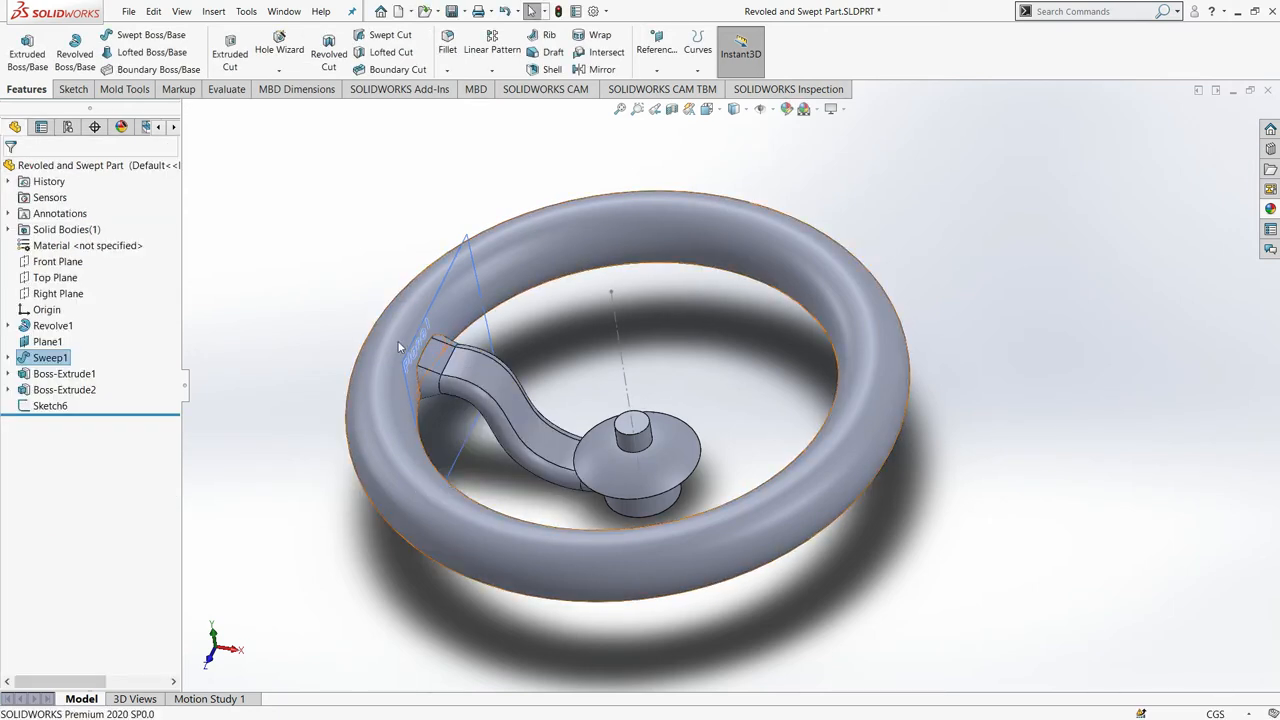
- Edit the spoke's ring-side extrusion to turn off Merge result
click(432, 363)
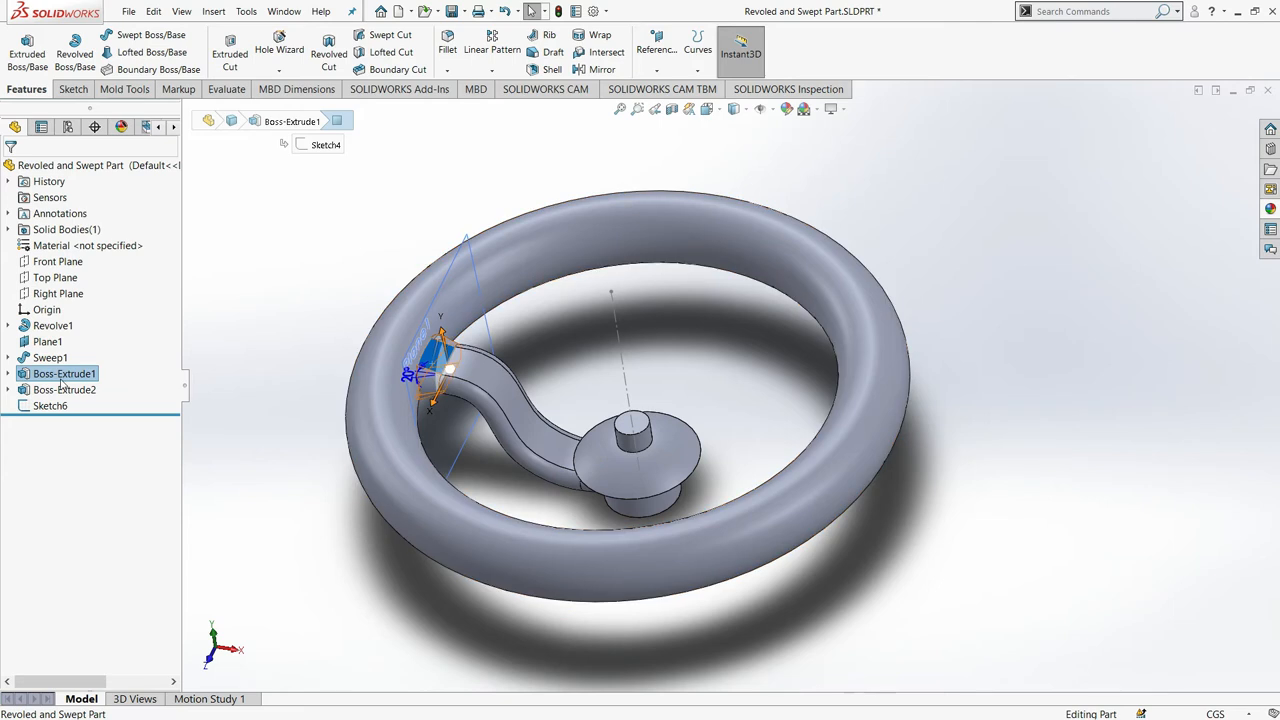
right_click(39, 375)
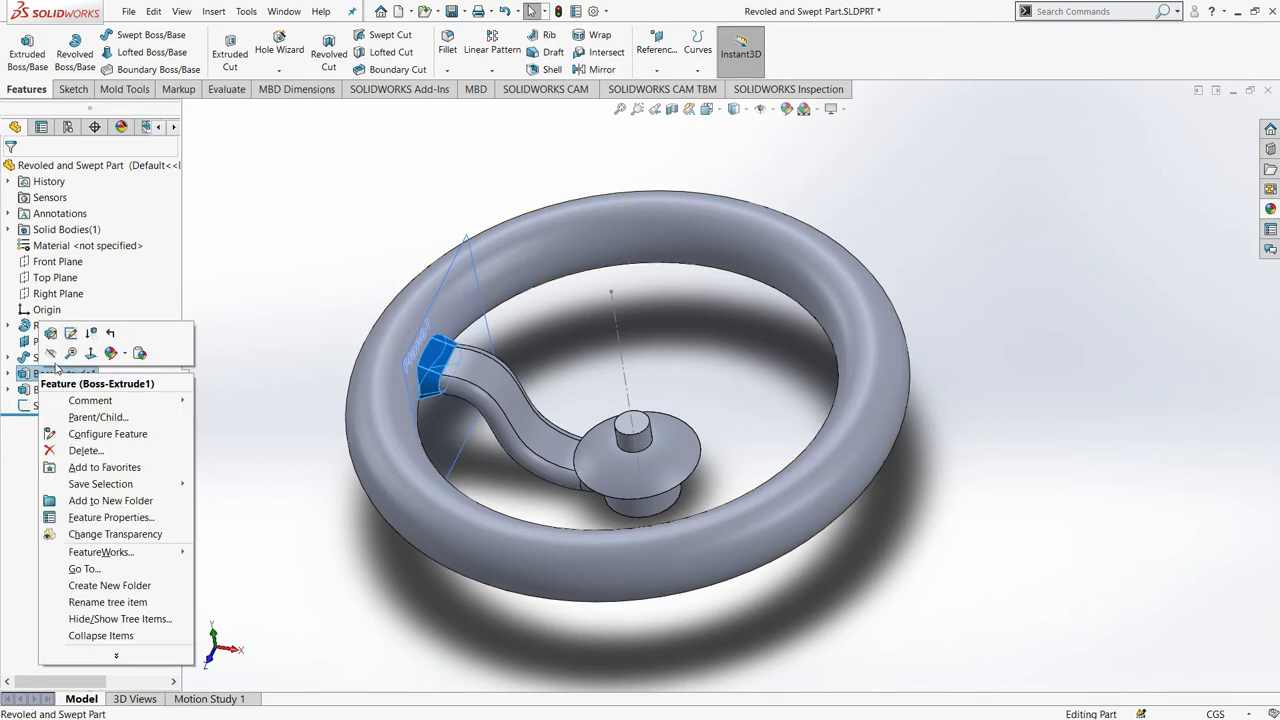
click(50, 338)
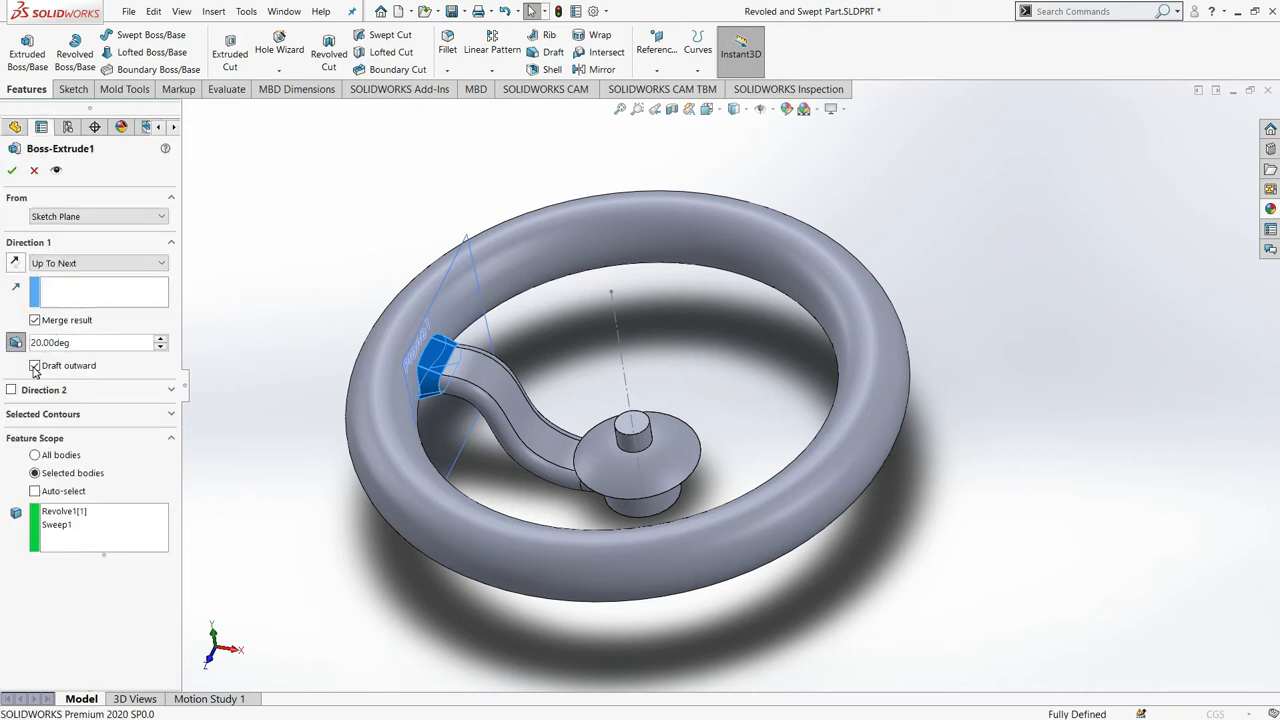
click(35, 320)
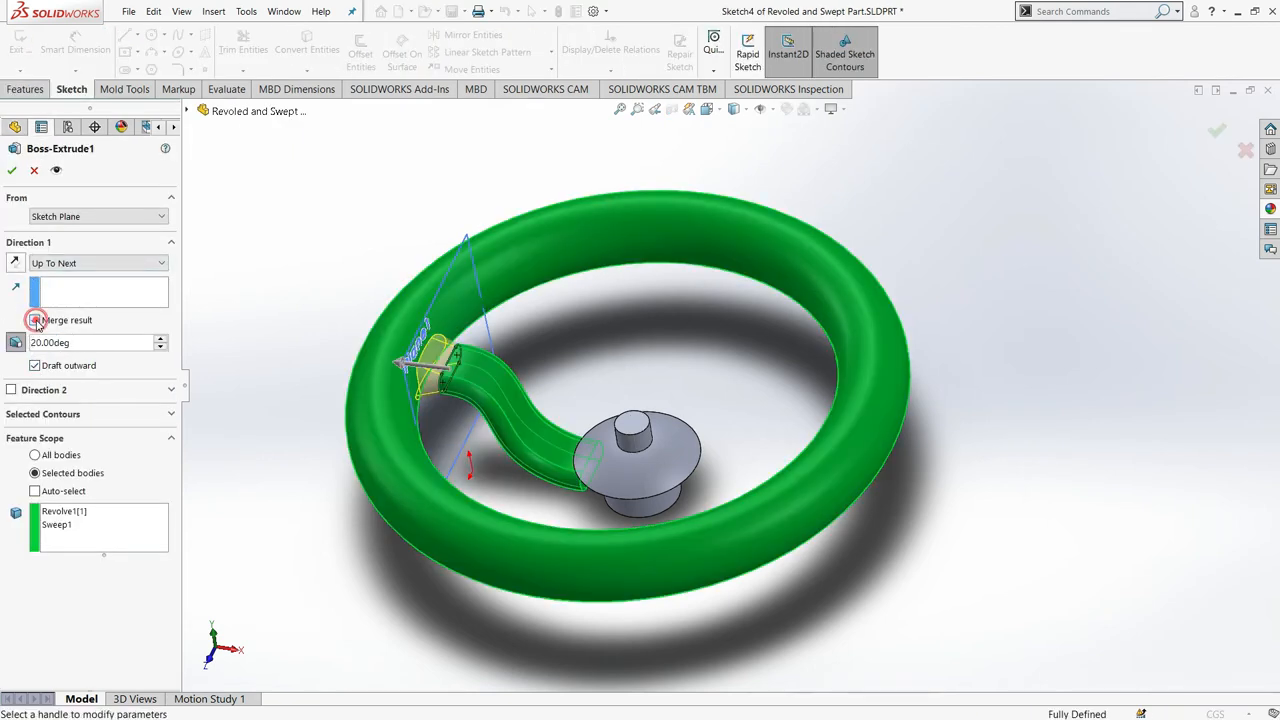
click(11, 172)
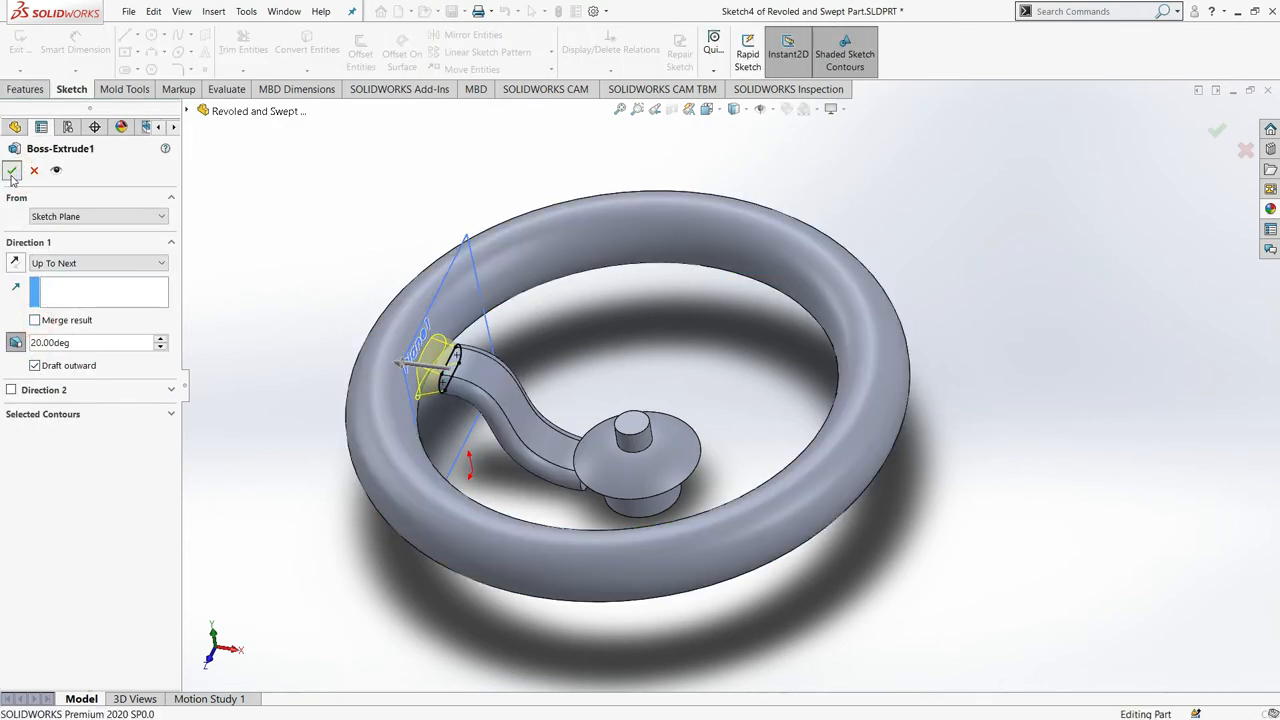
- Edit the spoke's hub-side extrusion to turn off Merge result
middle_drag(581, 507, 612, 505)
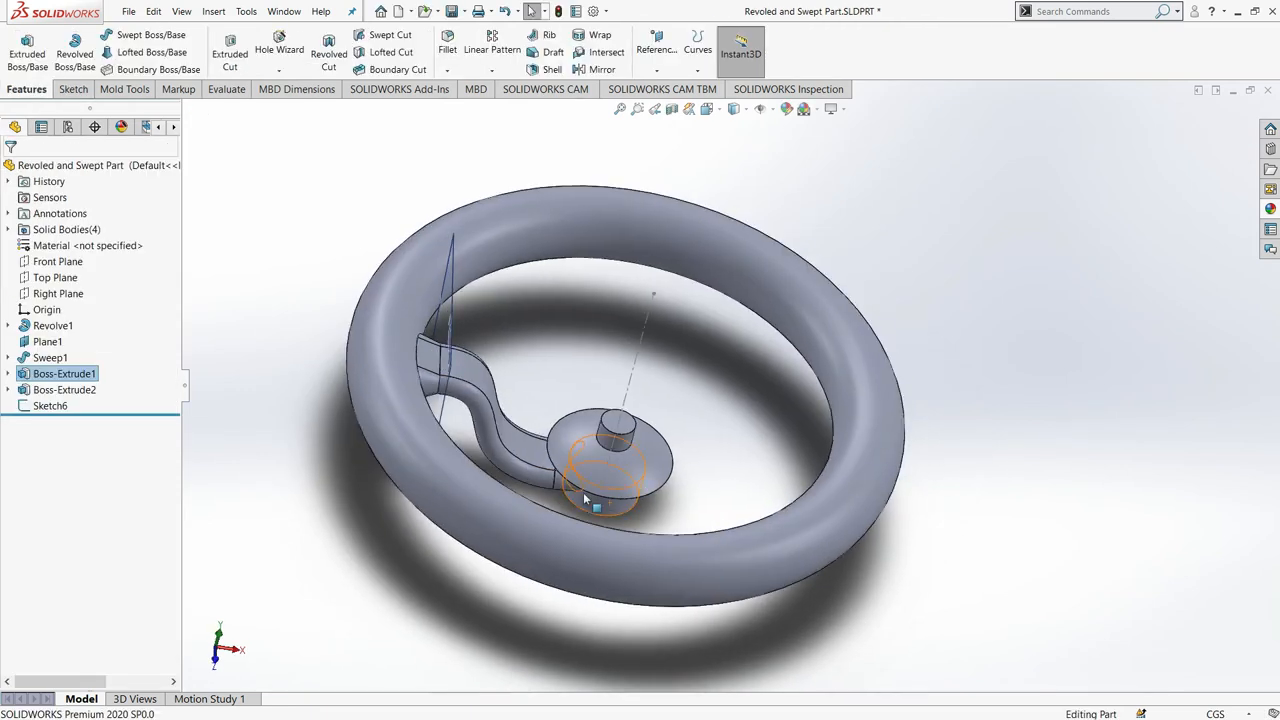
click(564, 484)
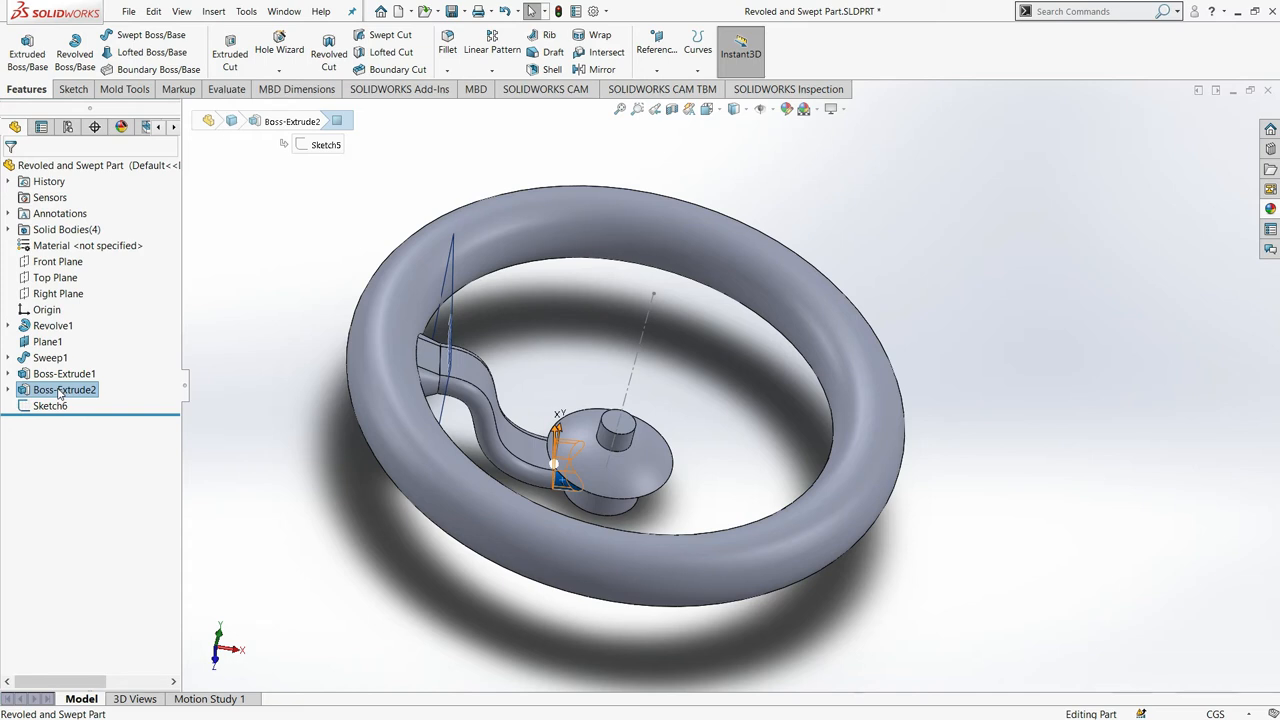
right_click(58, 392)
click(64, 347)
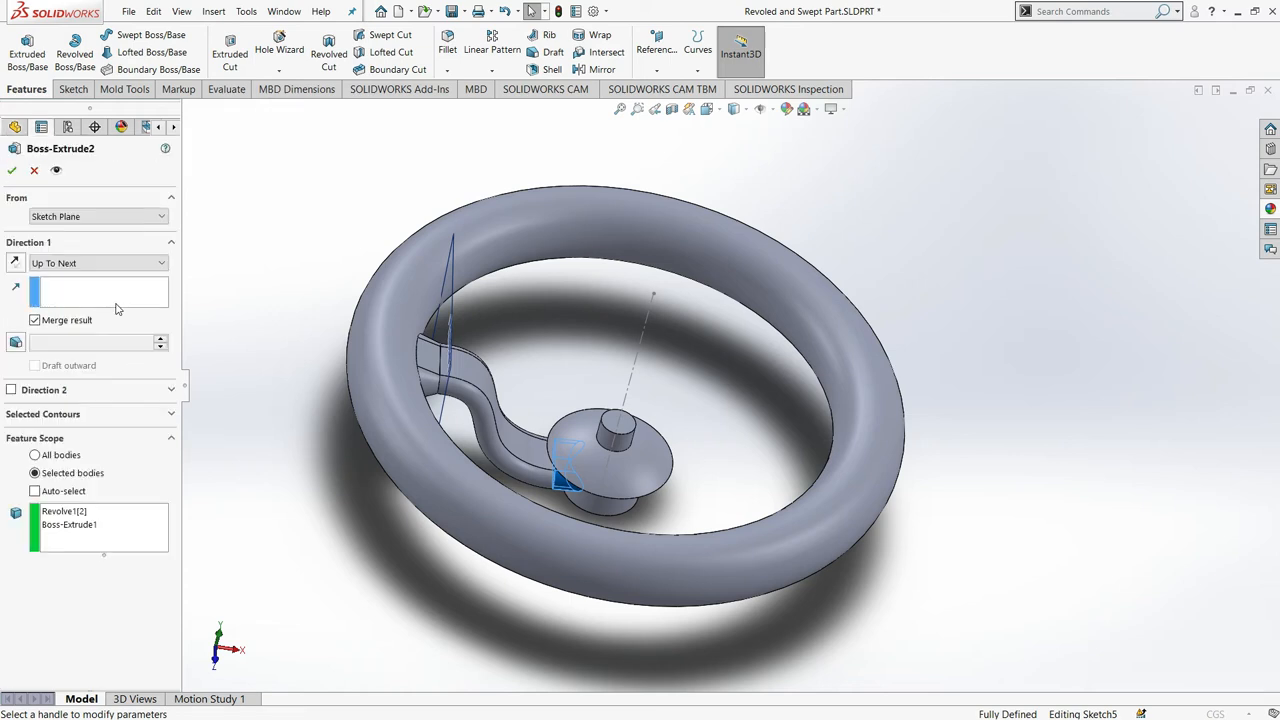
click(36, 321)
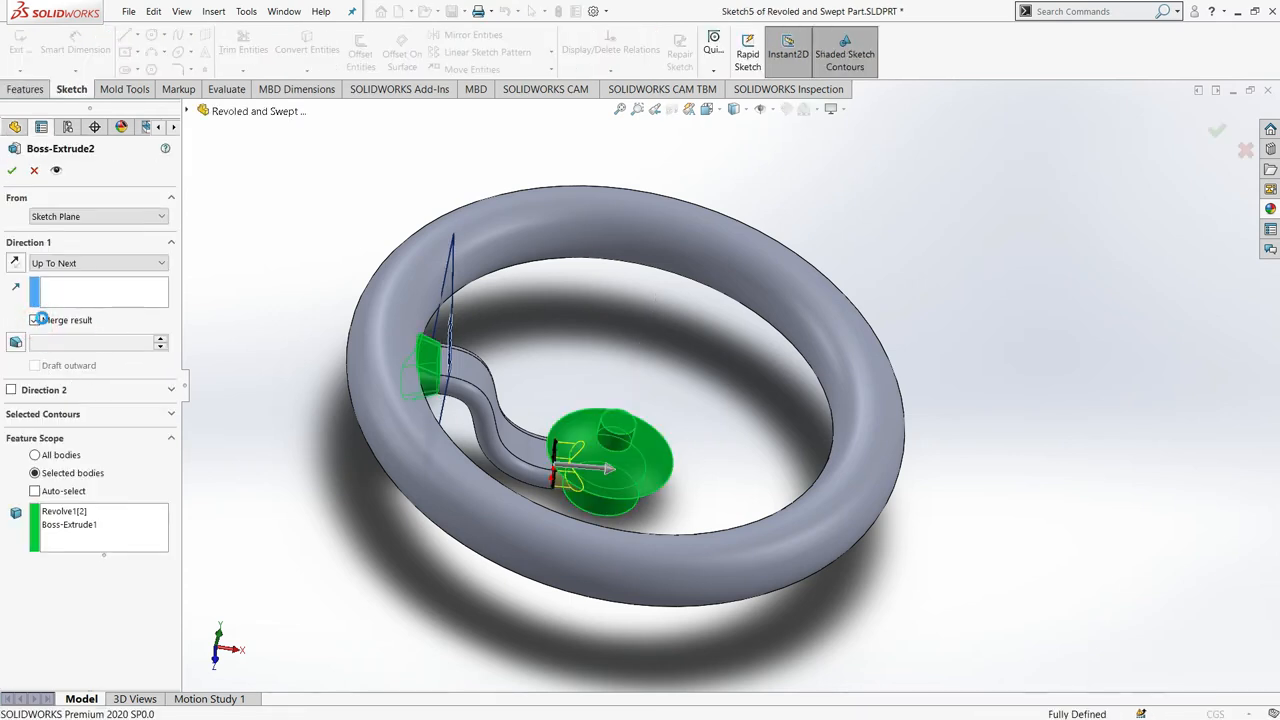
click(36, 322)
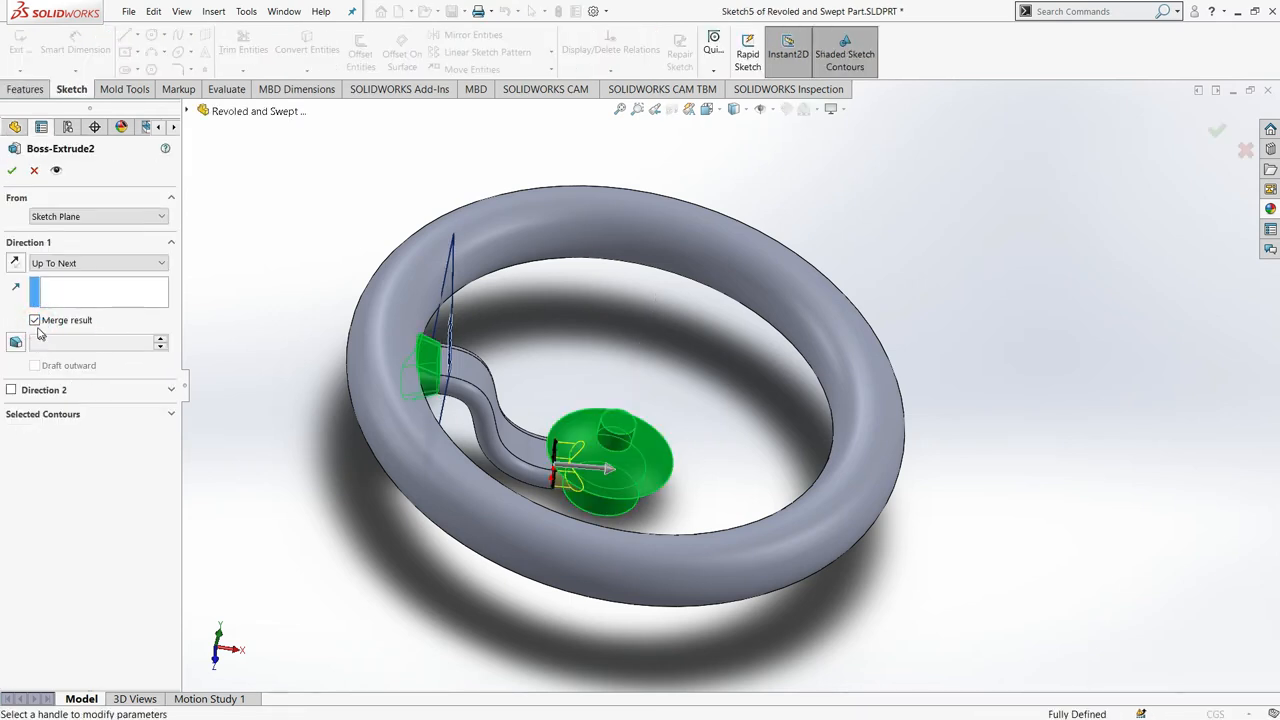
click(12, 170)
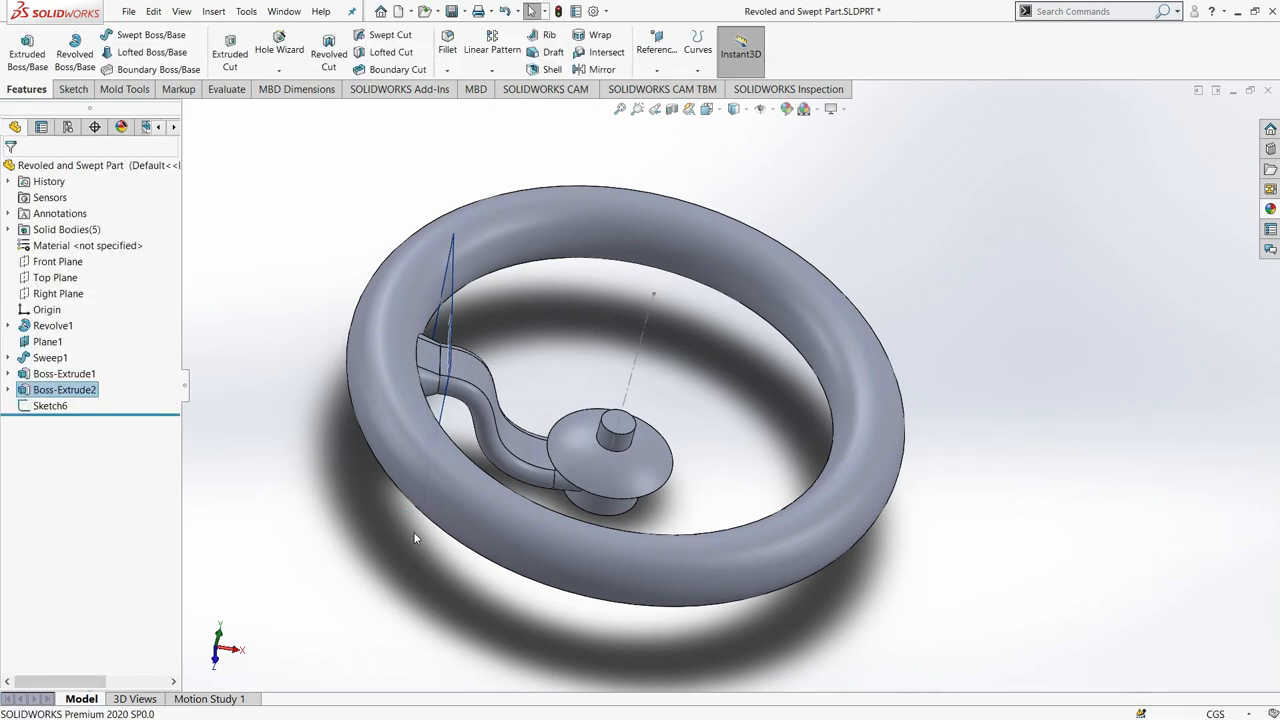
- Combine the spoke's swept body and its two end extrusions into a single body using the Add operation
middle_drag(440, 567, 455, 555)
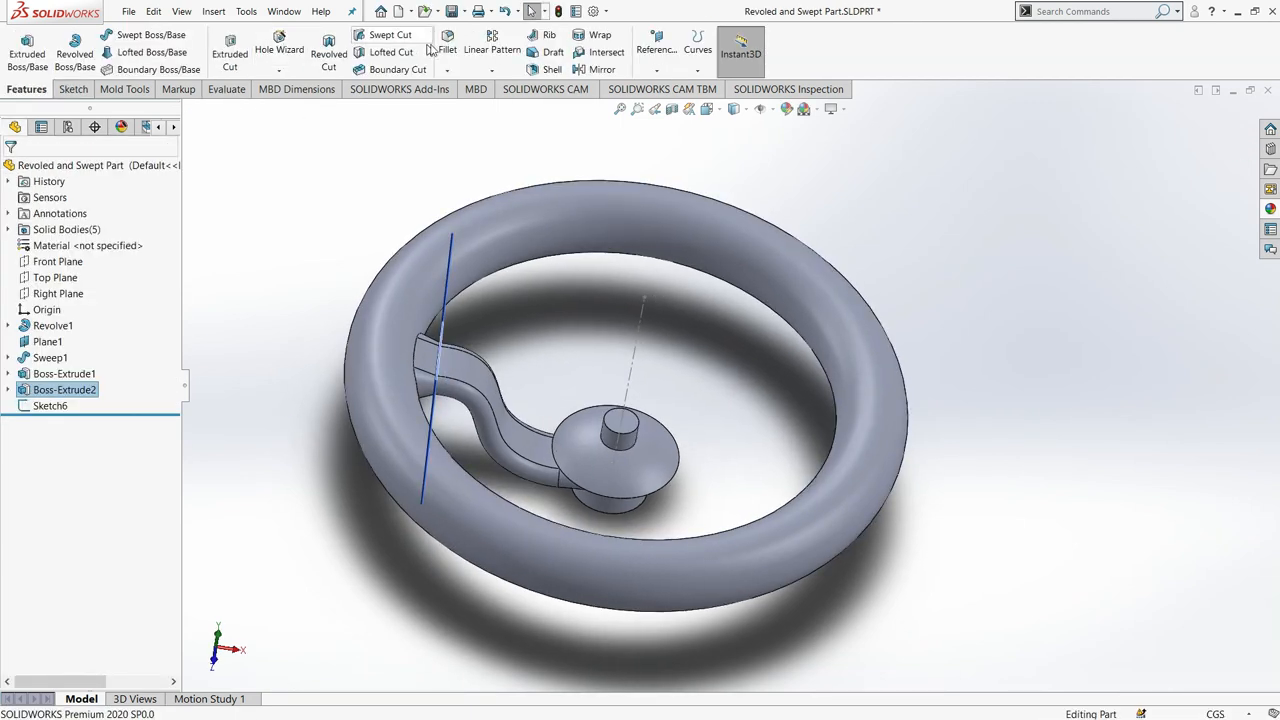
middle_drag(505, 398, 625, 450)
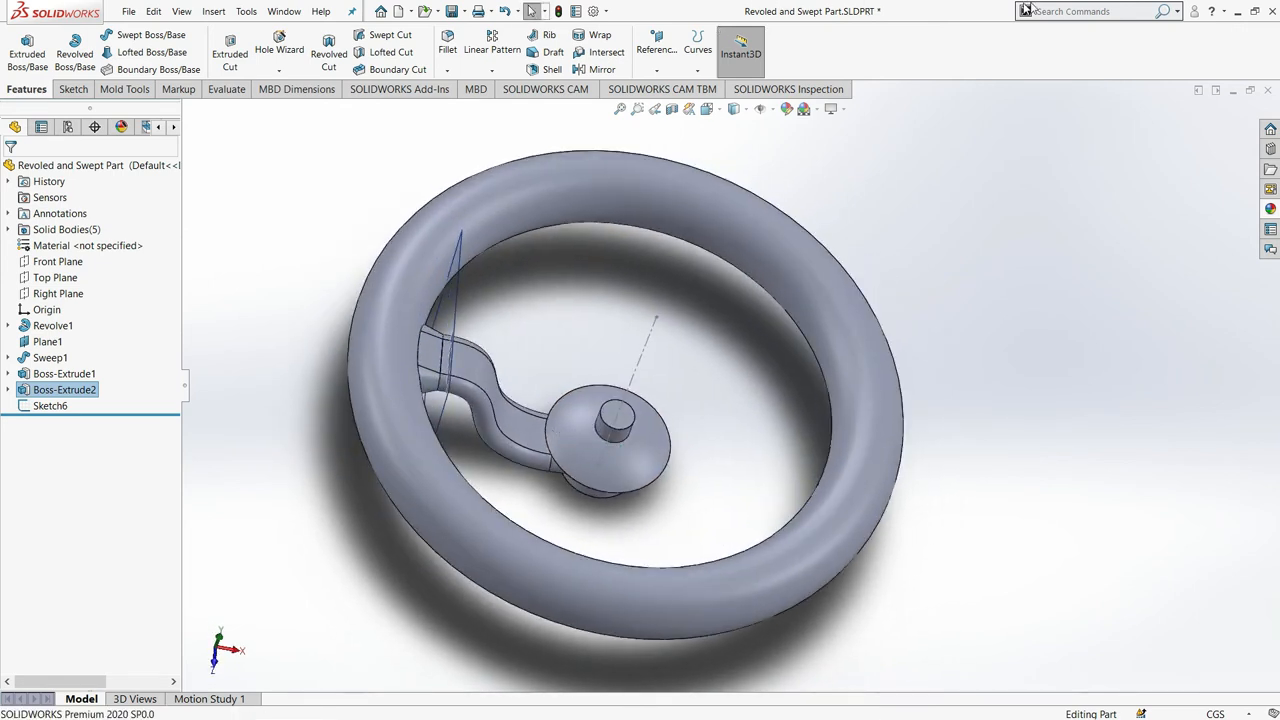
click(1064, 10)
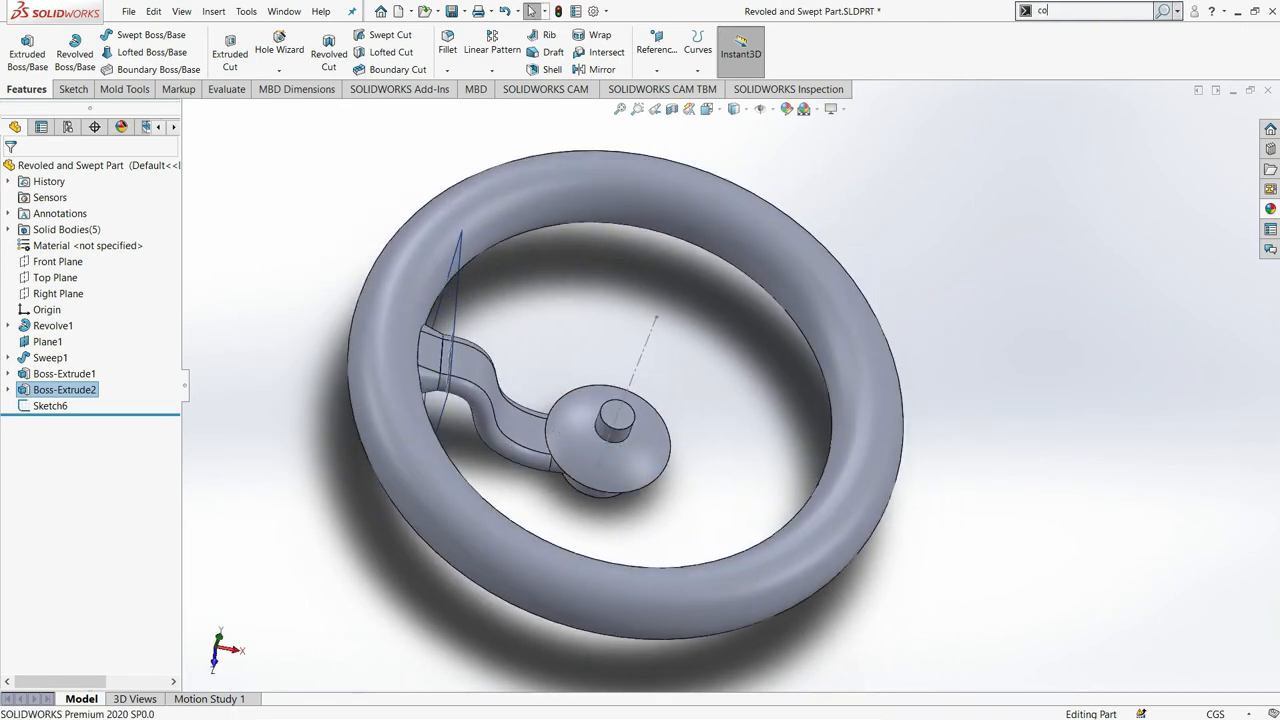
text(com)
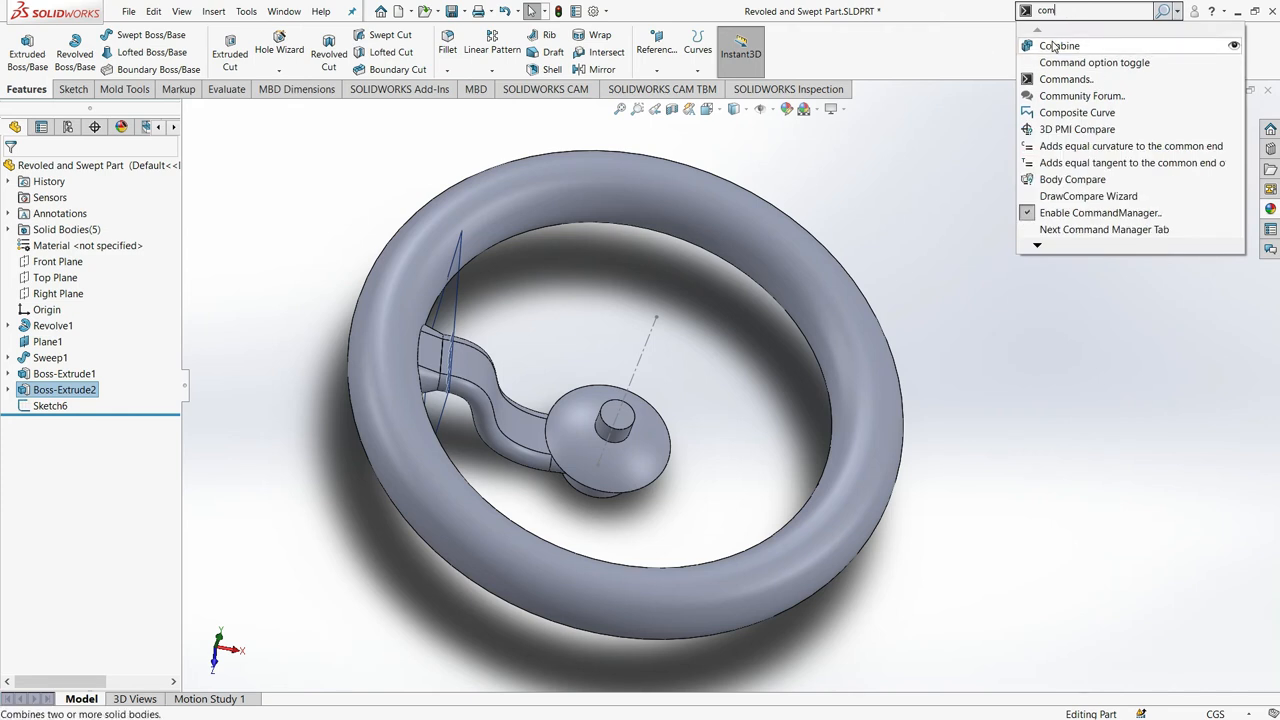
click(1179, 14)
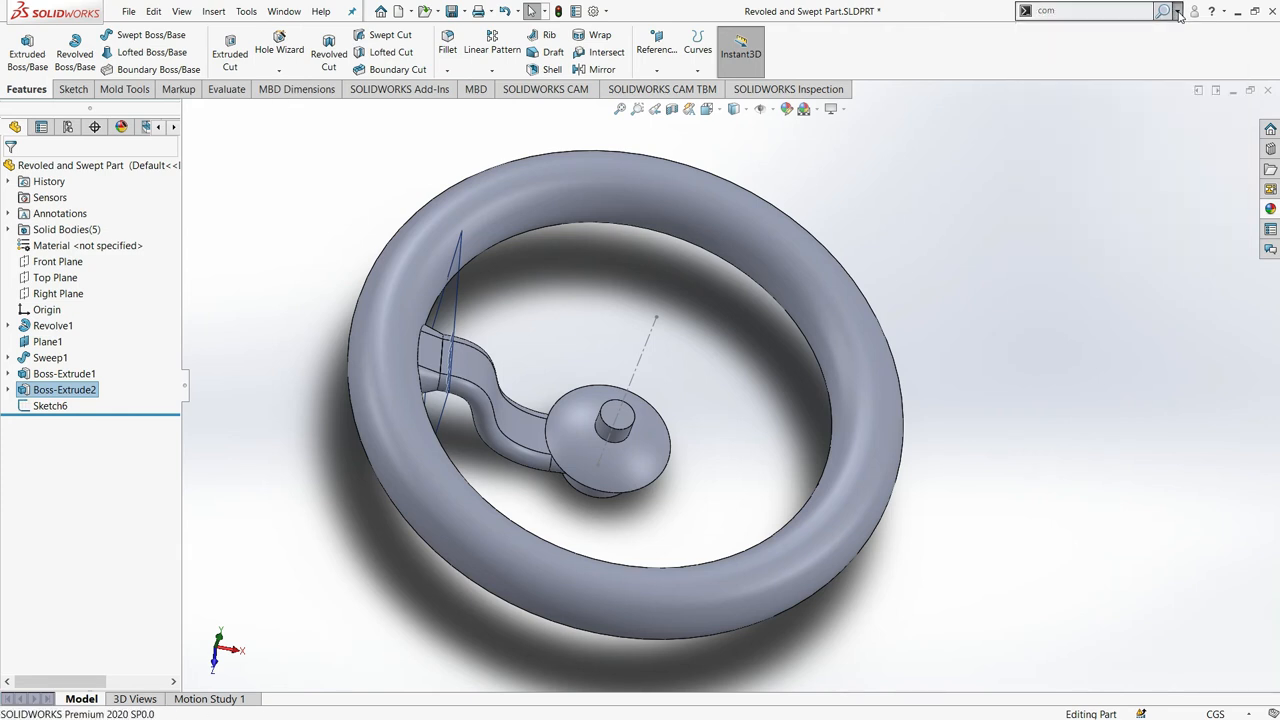
click(1085, 58)
text(c)
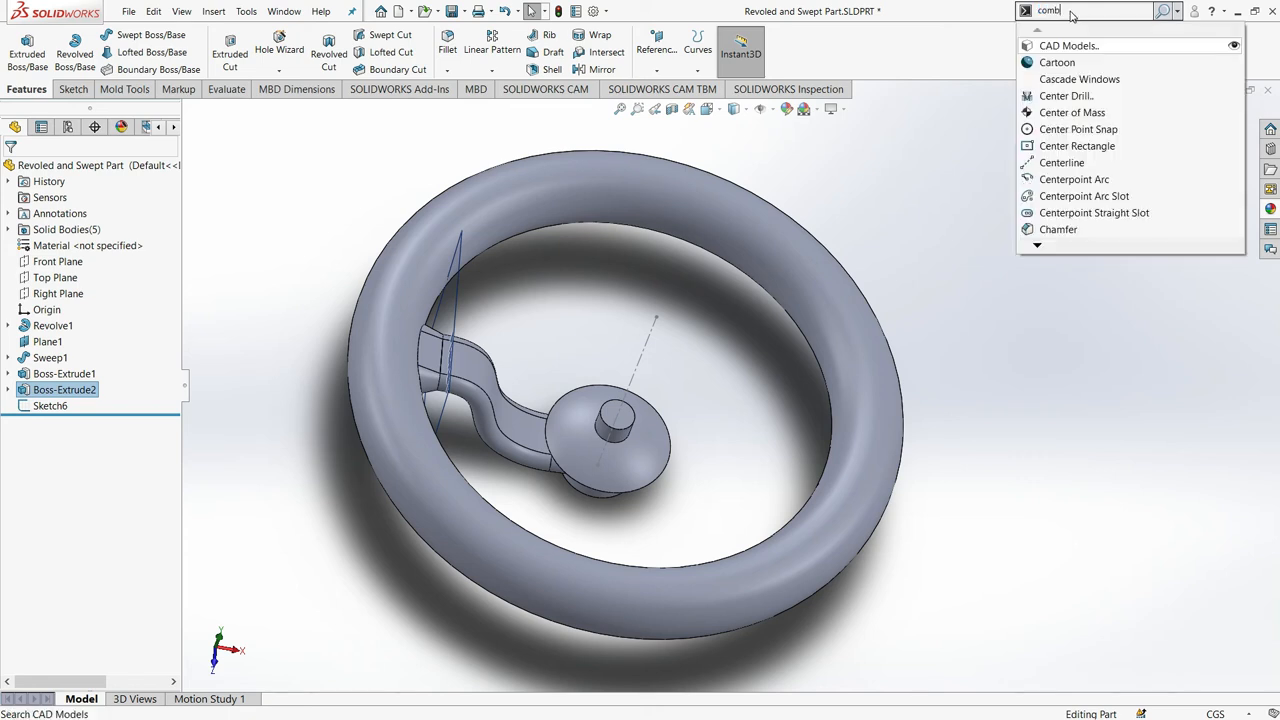
text(omb)
click(1074, 35)
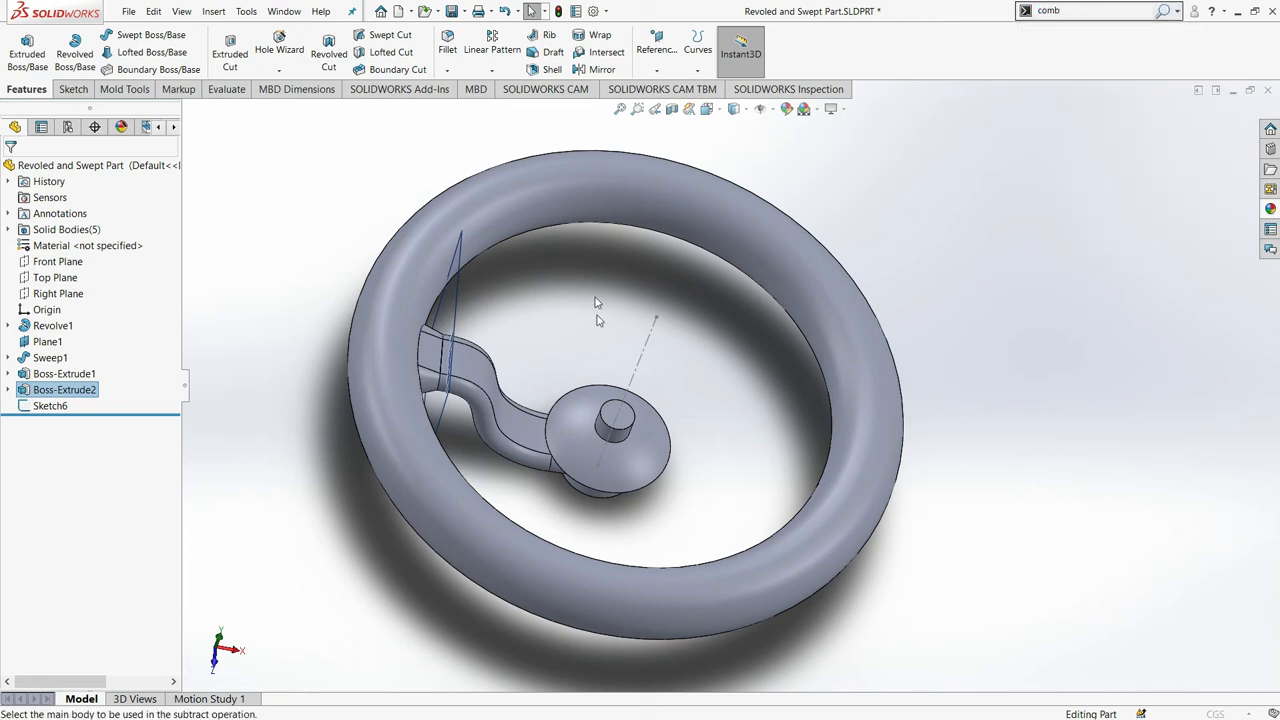
click(406, 369)
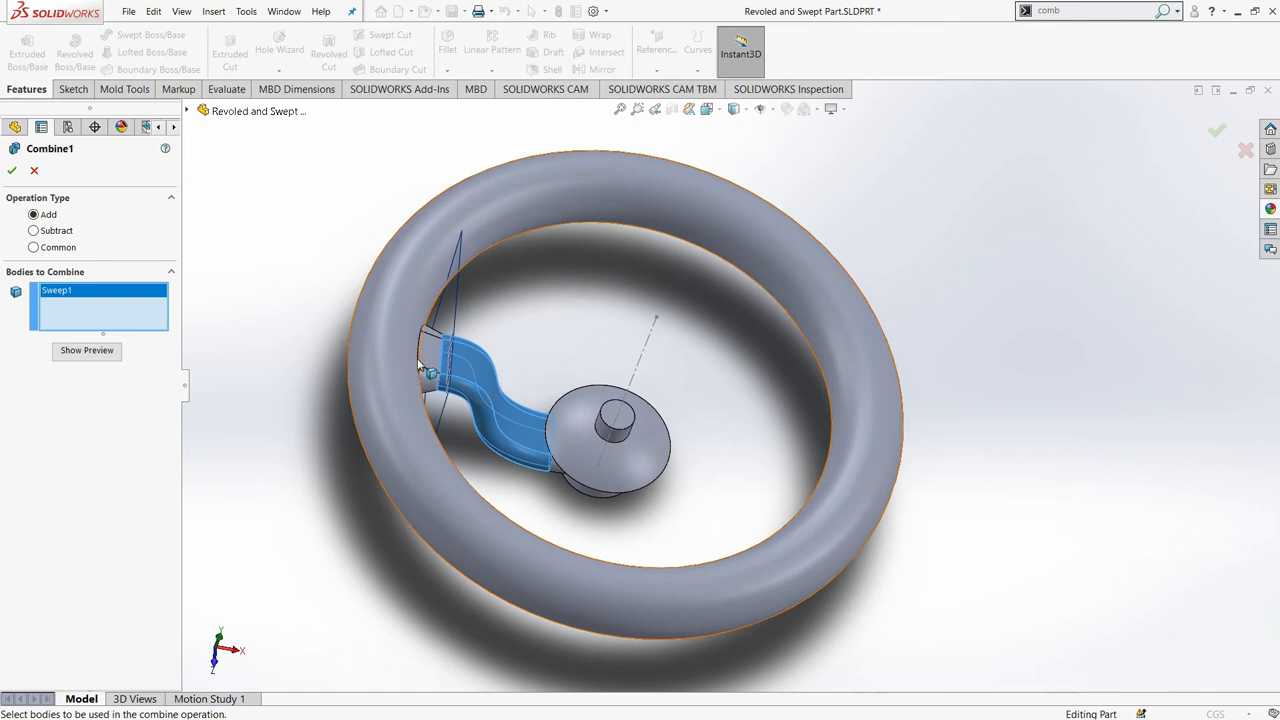
click(428, 370)
middle_drag(548, 505, 552, 454)
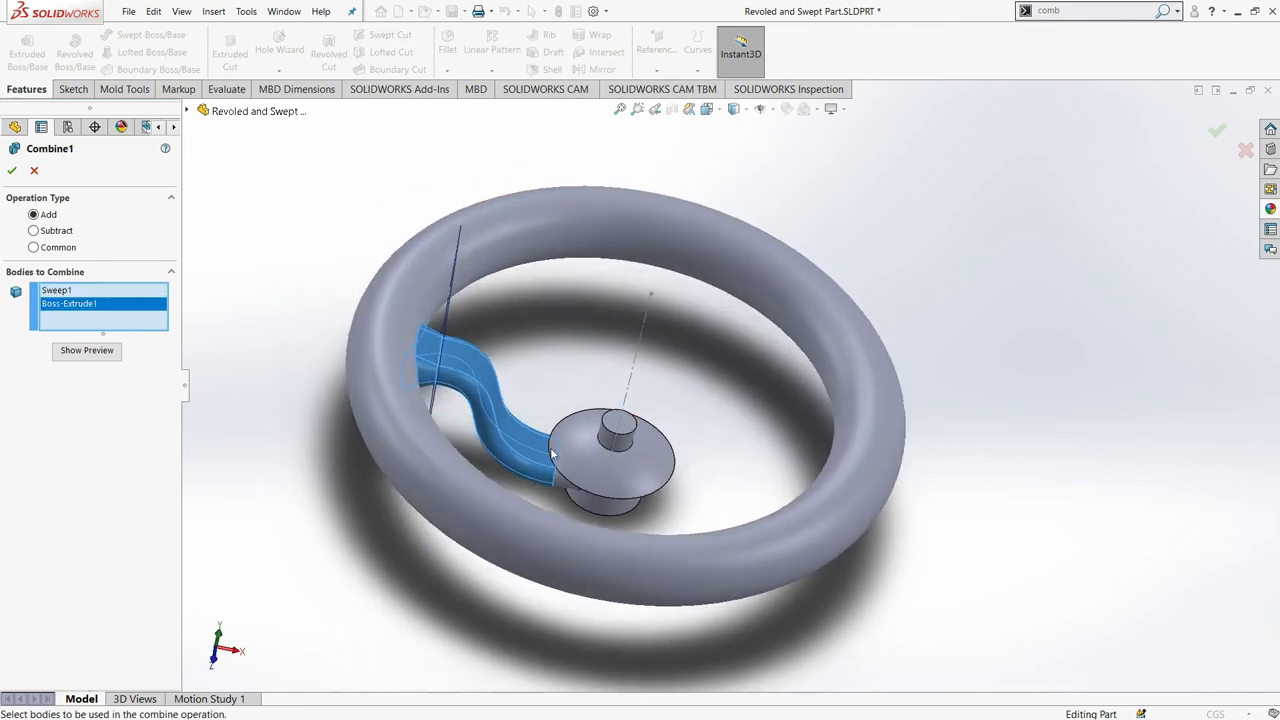
click(558, 484)
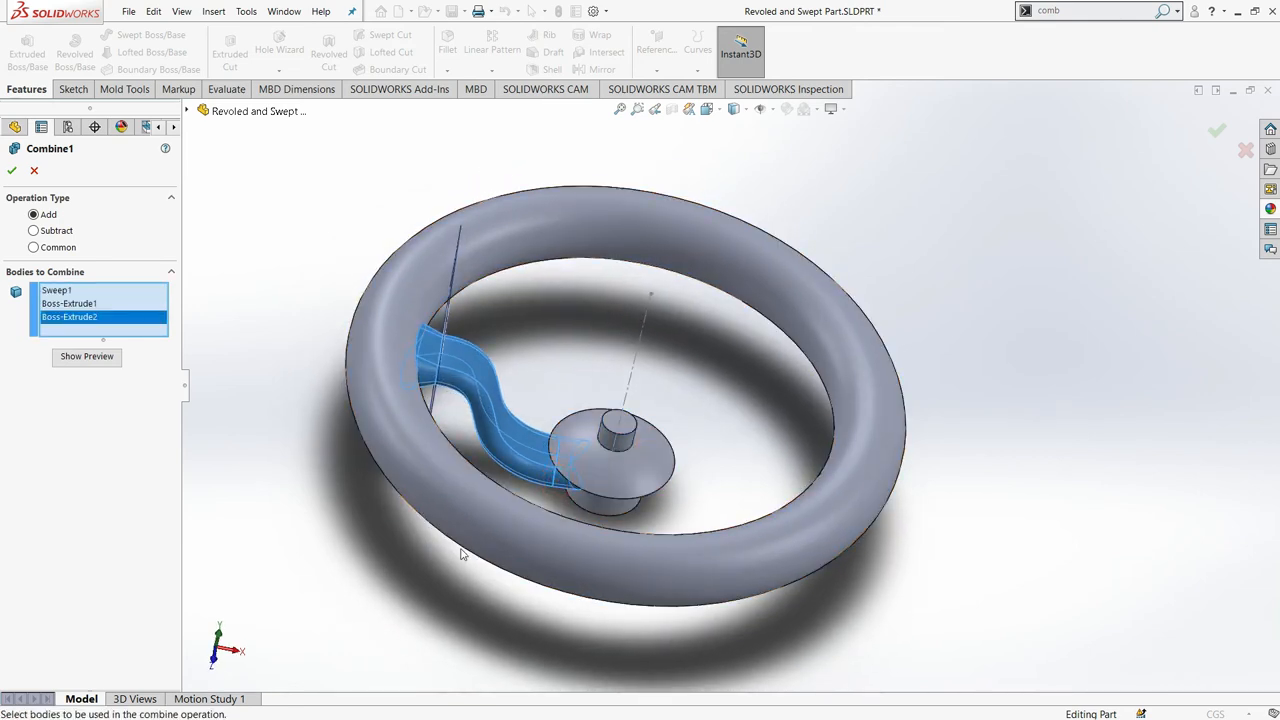
click(12, 170)
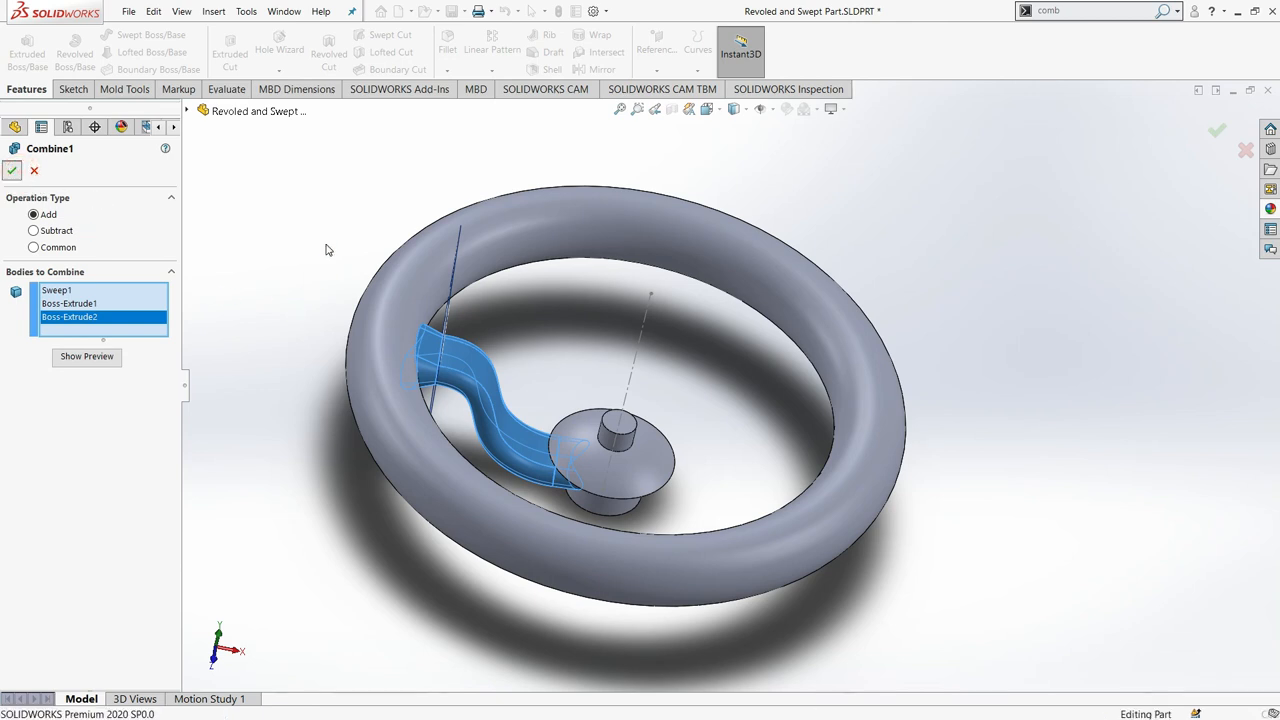
- Set up a circular pattern of the combined spoke body about the central axis line, equally spaced over 360 degrees
middle_drag(326, 248, 370, 293)
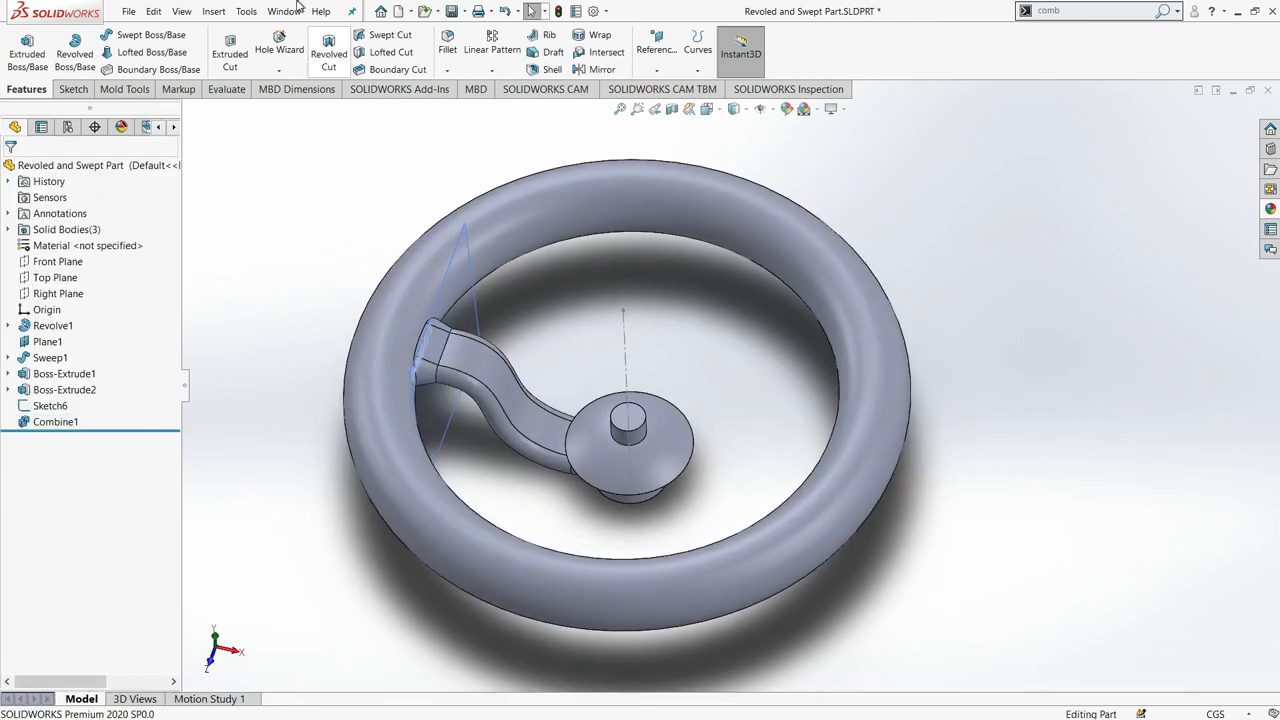
click(492, 70)
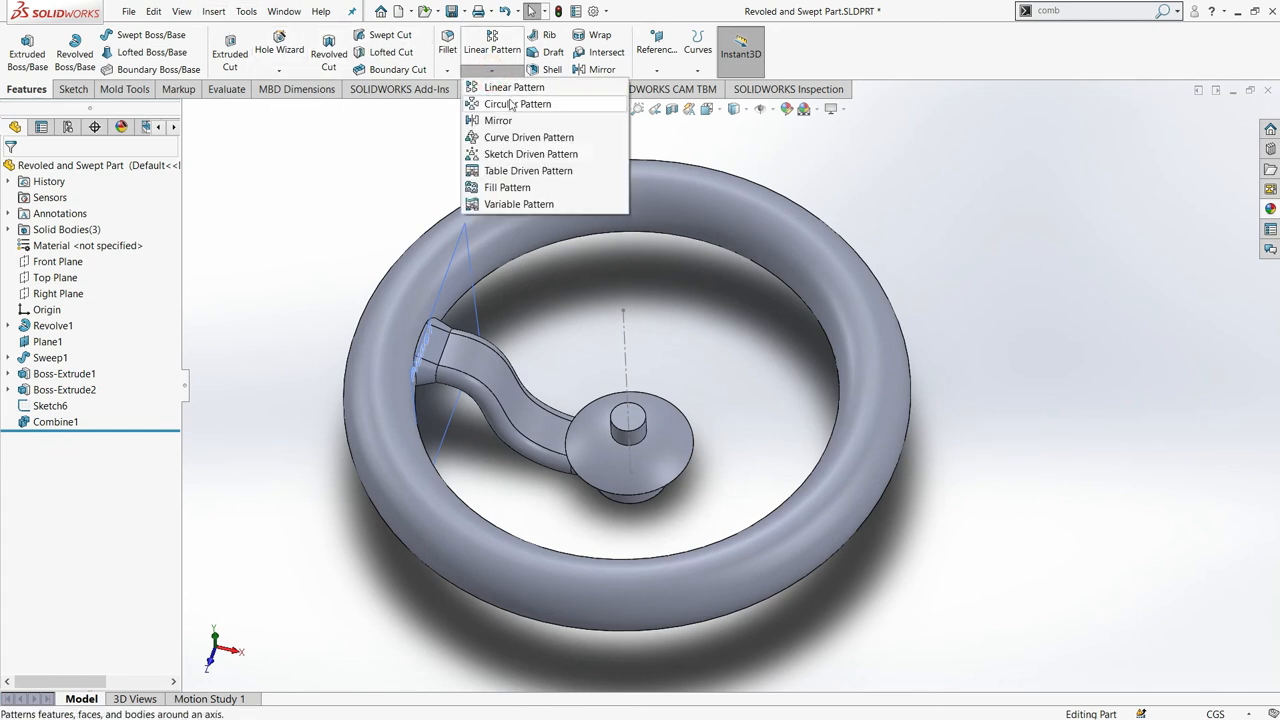
click(517, 105)
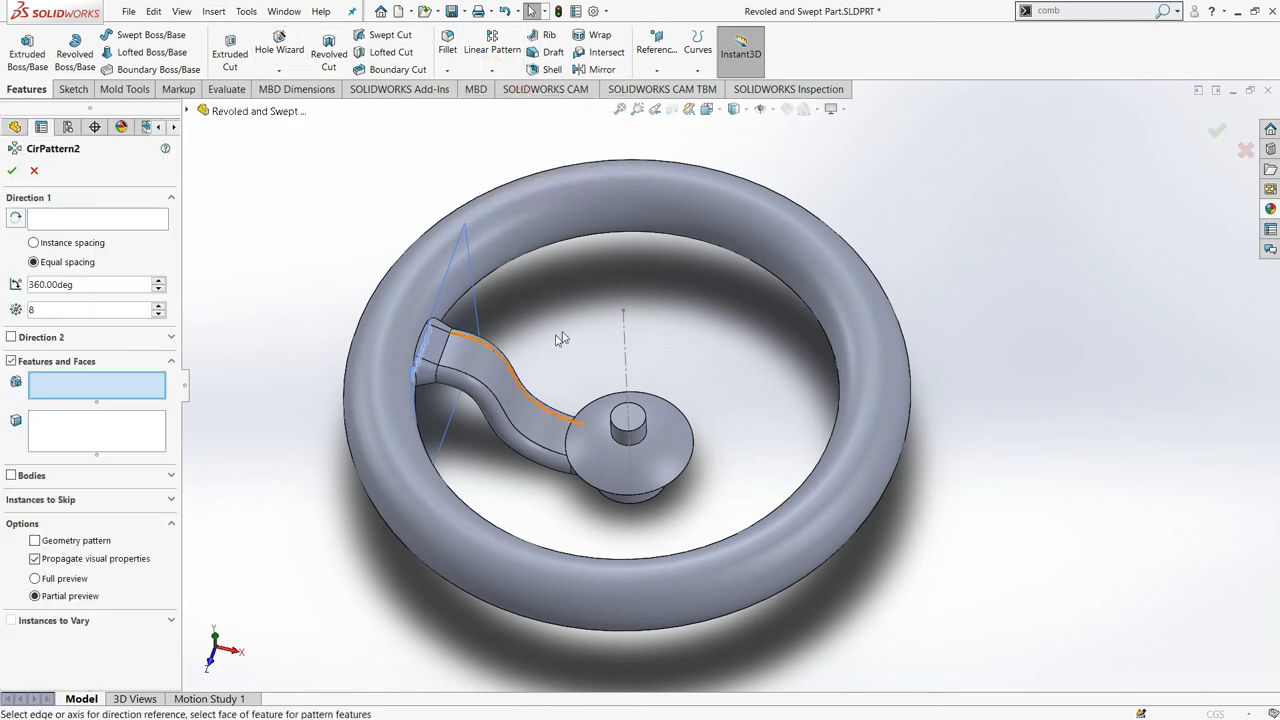
click(76, 219)
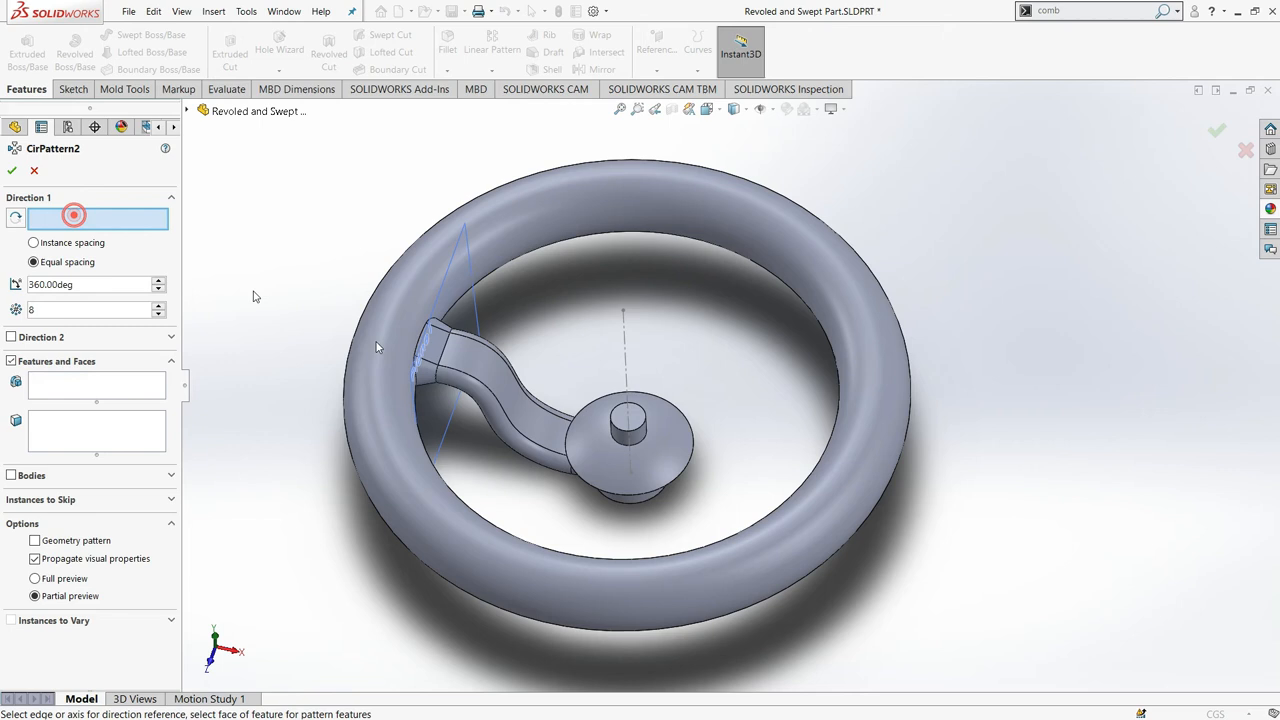
click(626, 376)
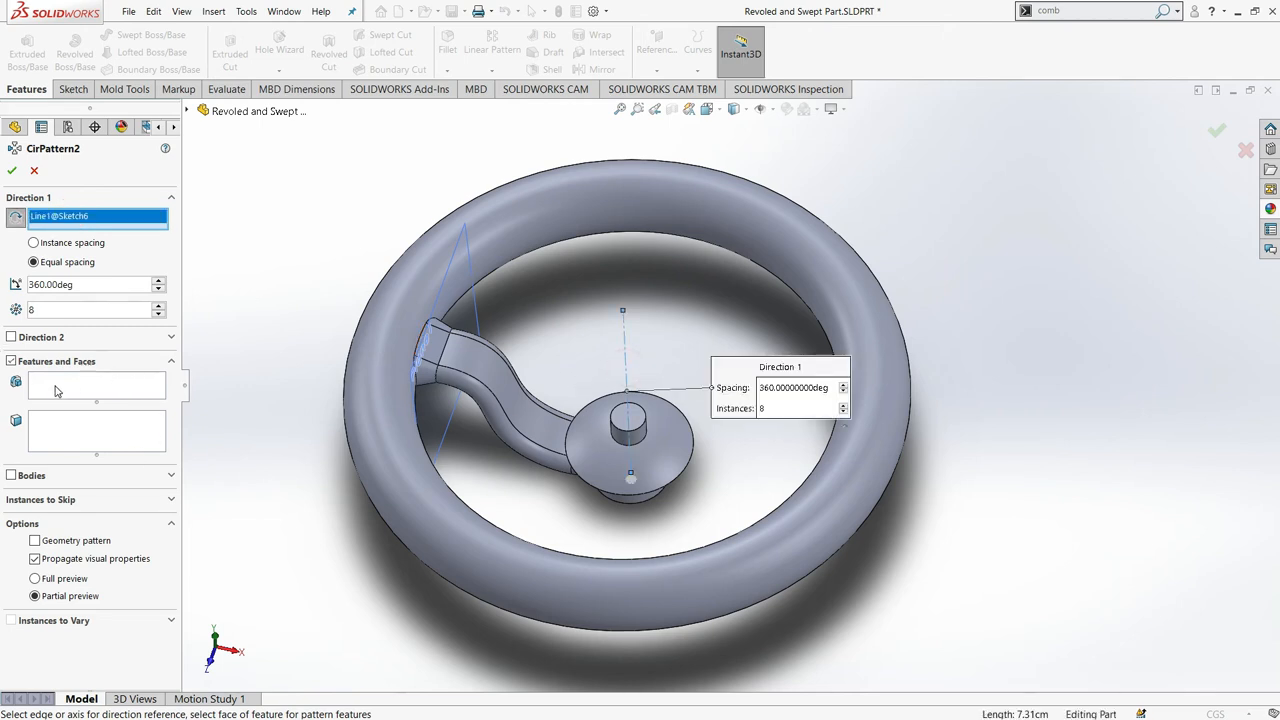
click(12, 363)
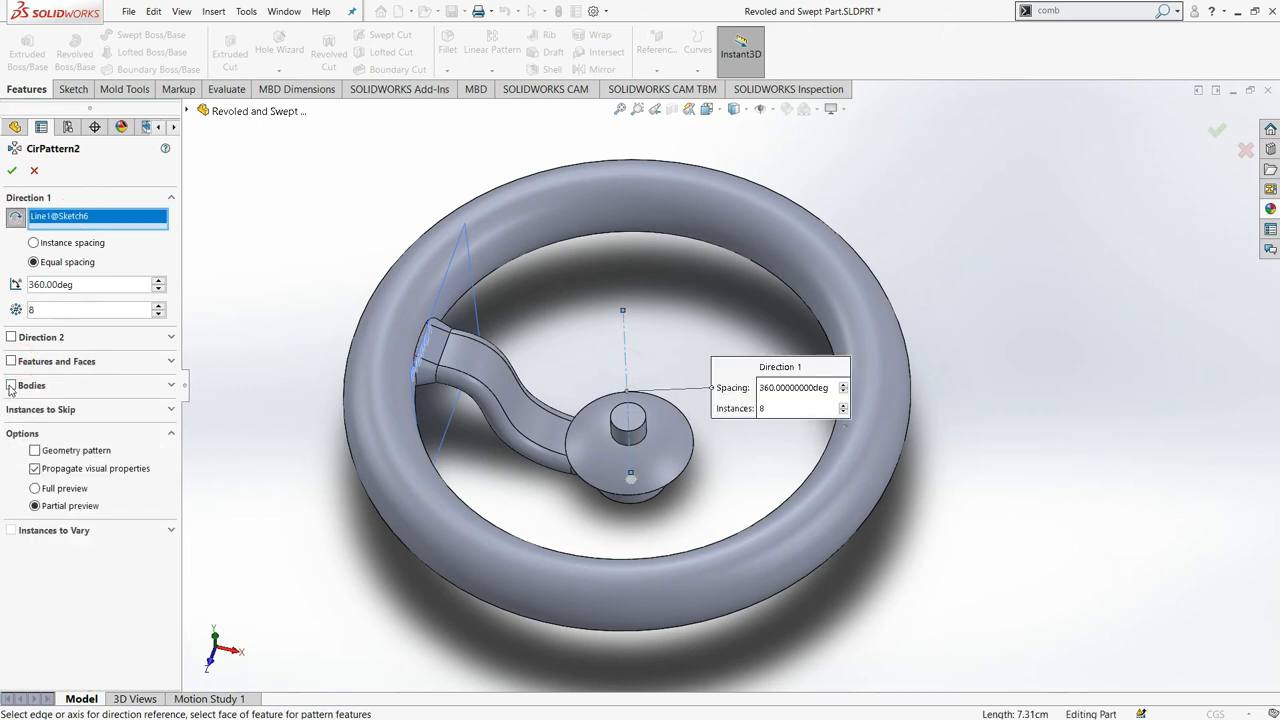
click(11, 386)
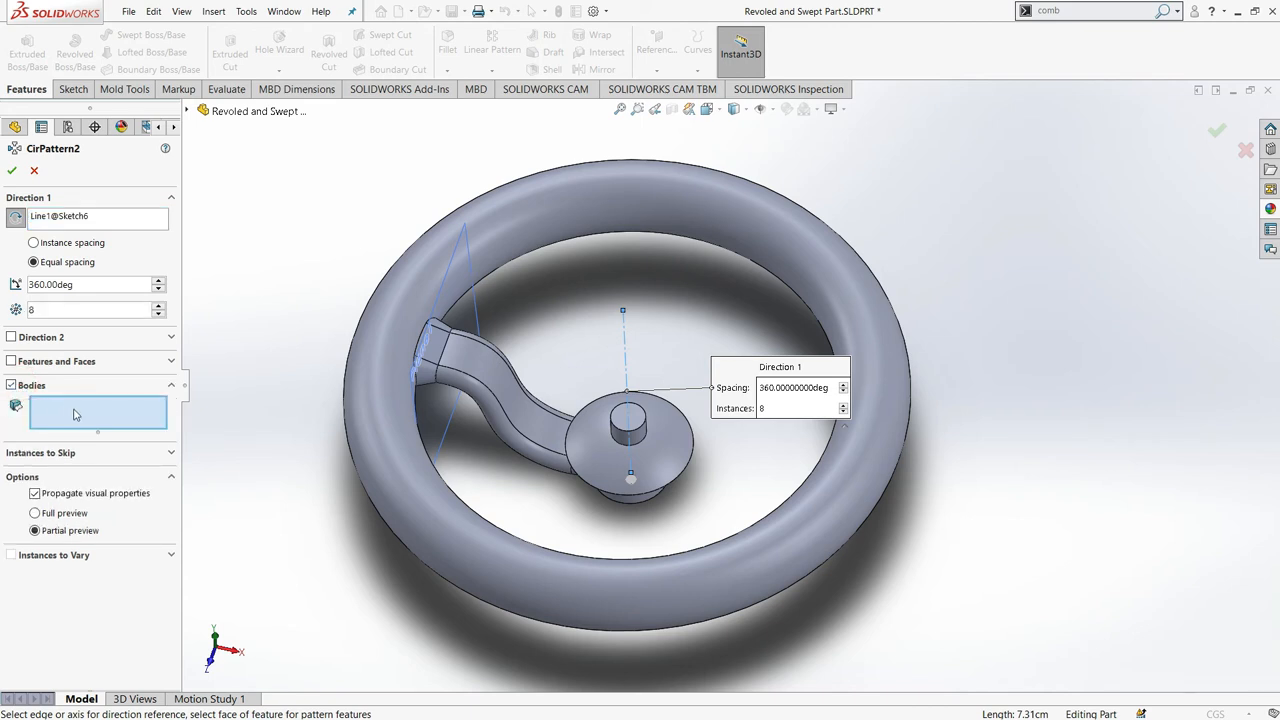
click(515, 415)
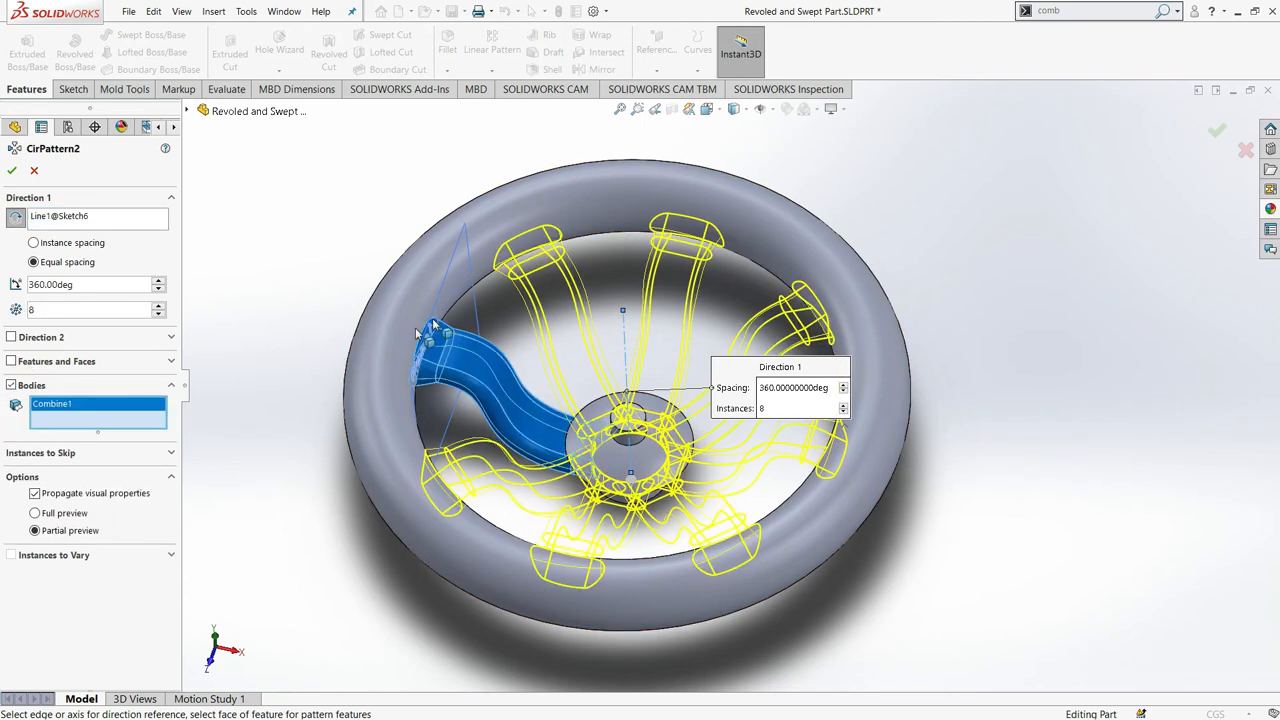
- Set the spoke body pattern to 3 instances and create it
click(157, 316)
click(157, 316)
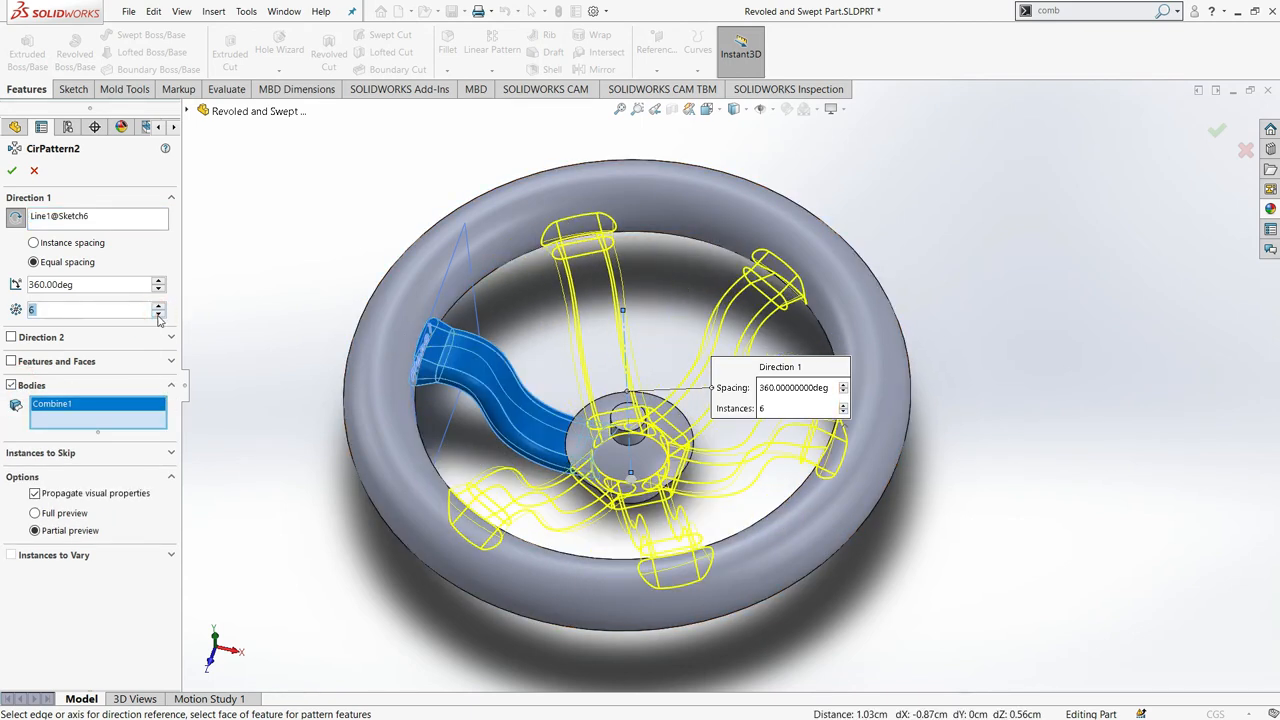
click(157, 316)
click(157, 316)
click(157, 316)
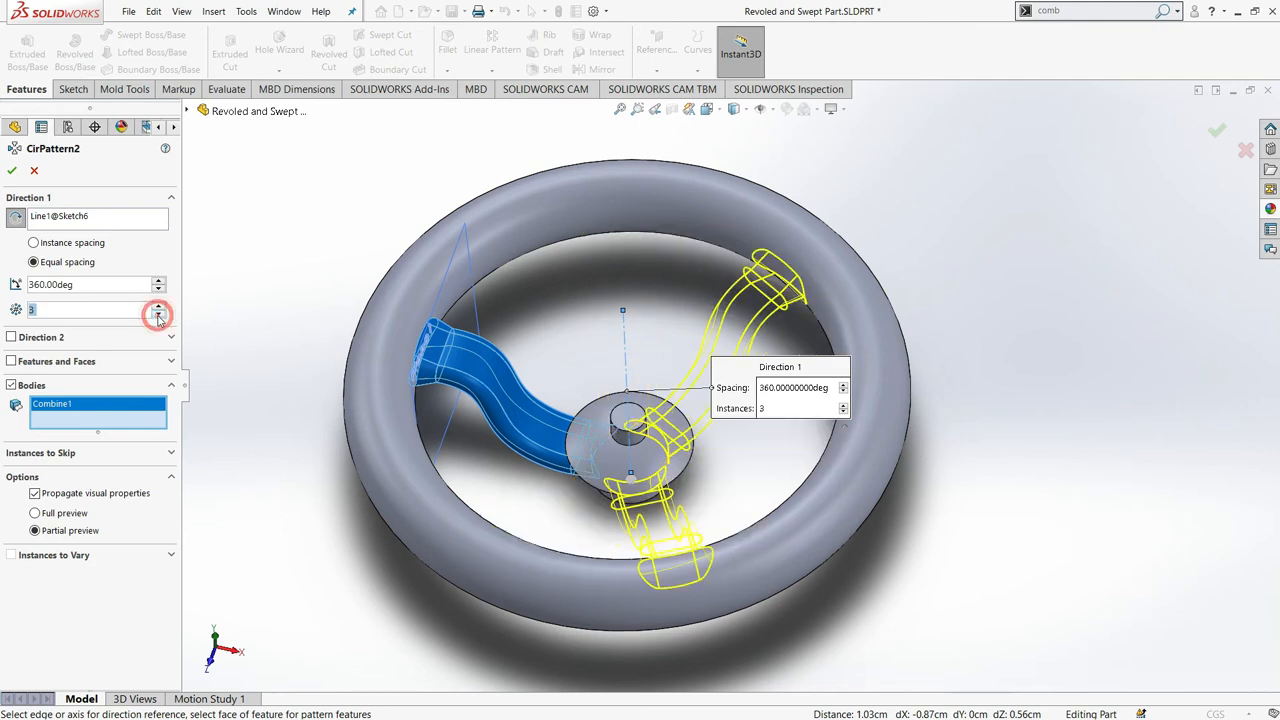
click(14, 174)
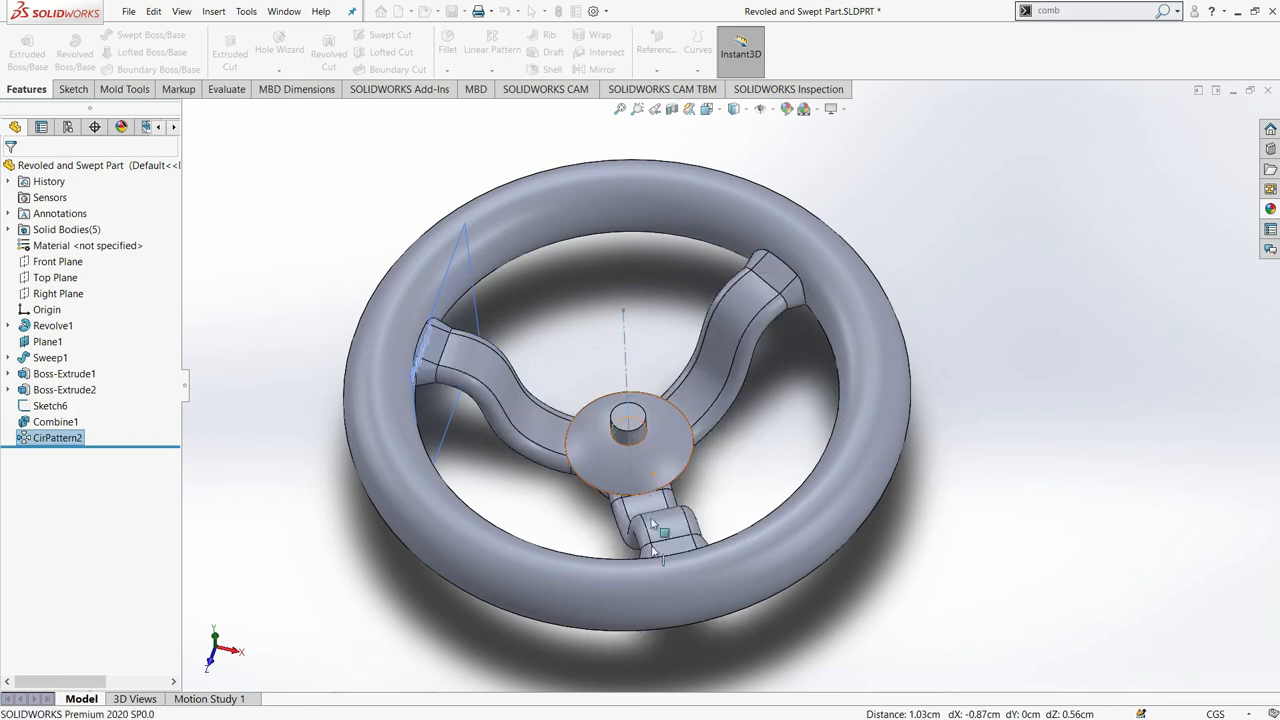
- Examine the patterned spokes and how they meet the hub and ring from several angles
middle_drag(642, 580, 700, 578)
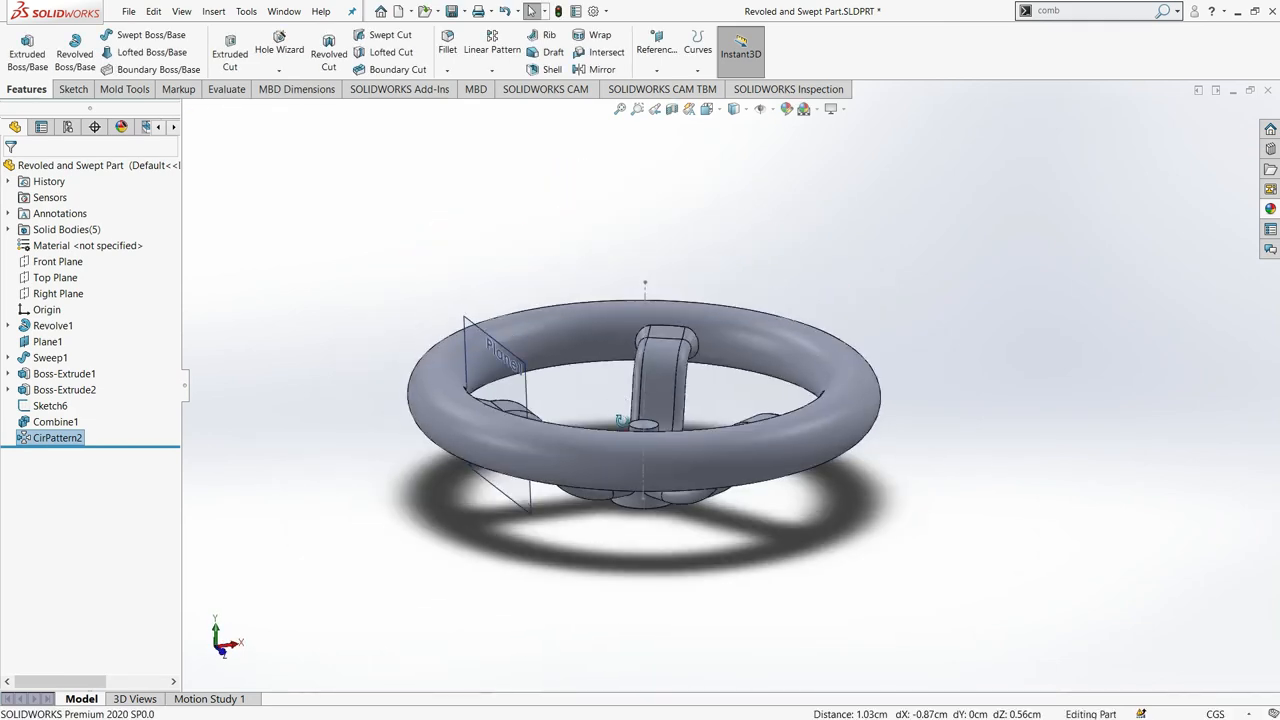
middle_drag(620, 422, 660, 446)
scroll(662, 446, down, 5)
scroll(660, 420, up, 6)
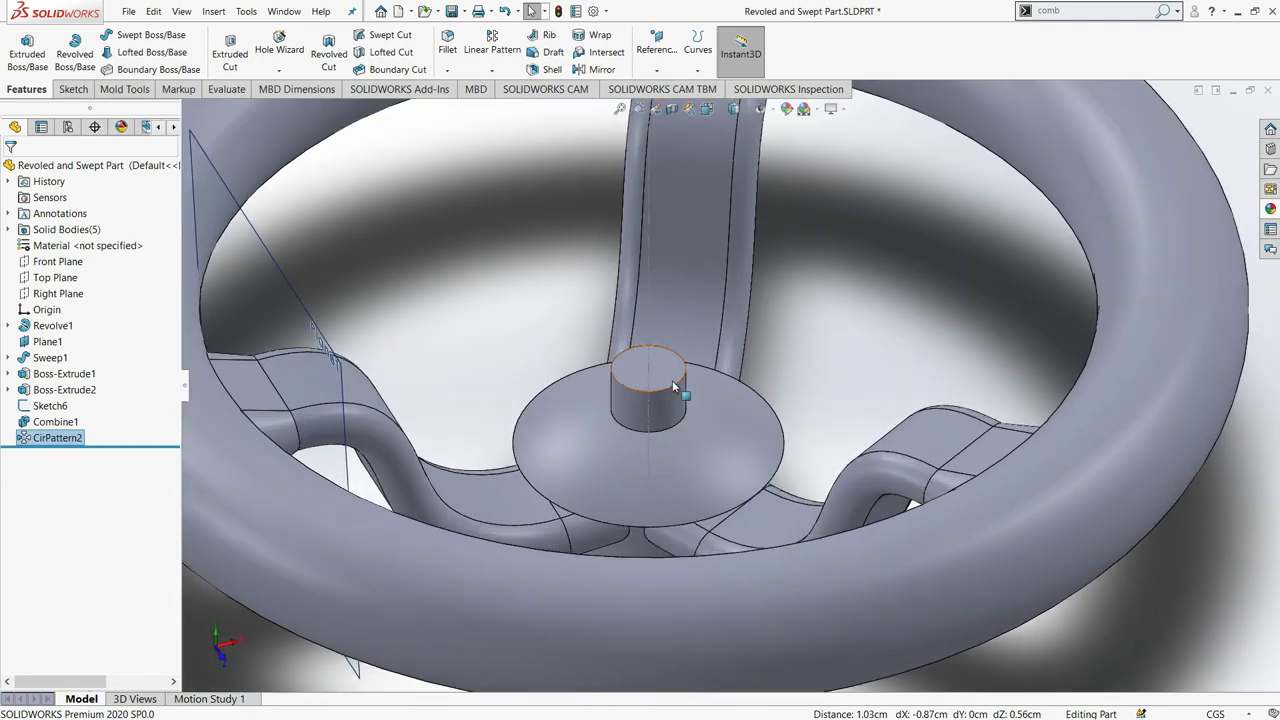
scroll(695, 385, down, 5)
scroll(700, 392, down, 3)
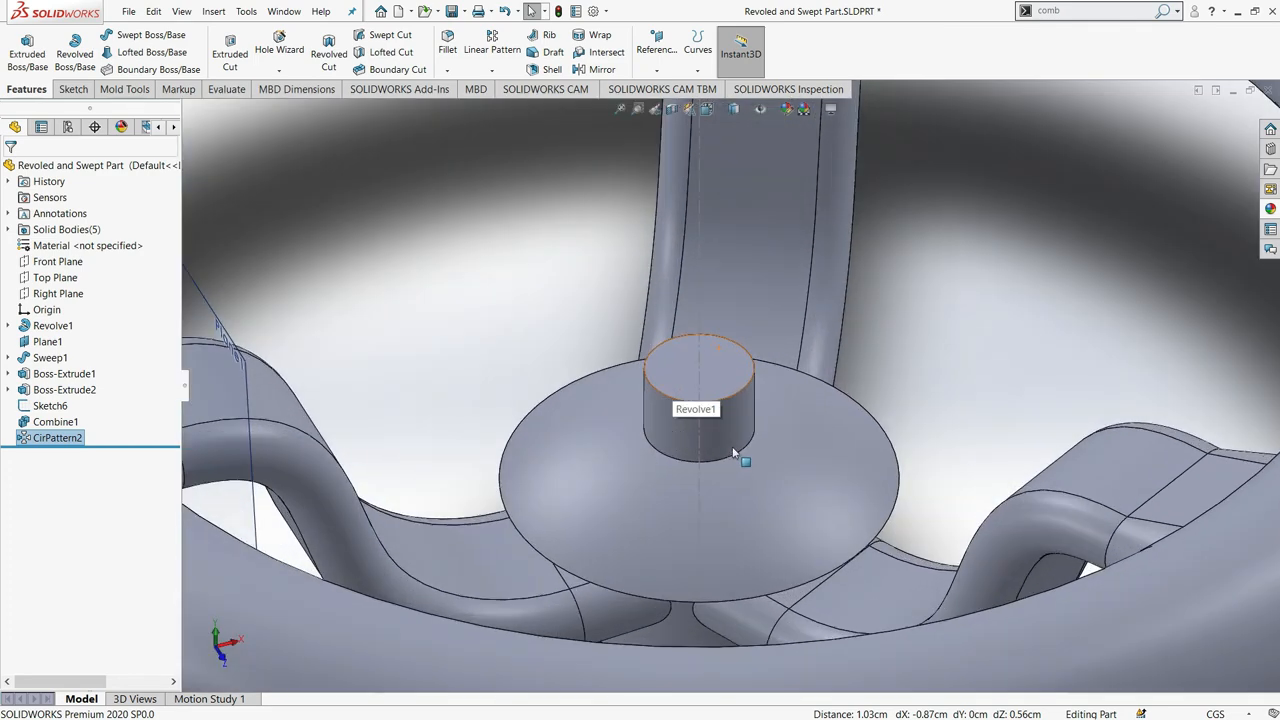
scroll(737, 430, up, 4)
scroll(728, 420, down, 3)
scroll(725, 415, up, 4)
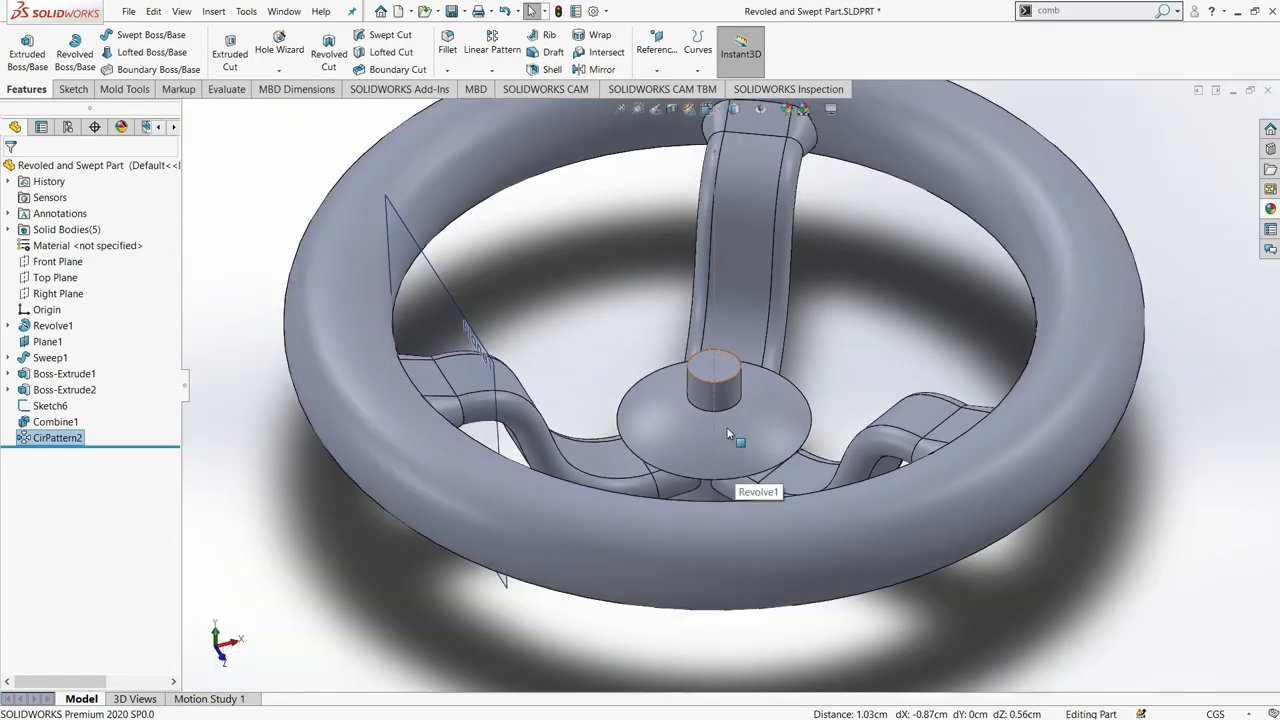
mouse_move(725, 418)
middle_down()
mouse_move(697, 459)
mouse_move(715, 420)
middle_up()
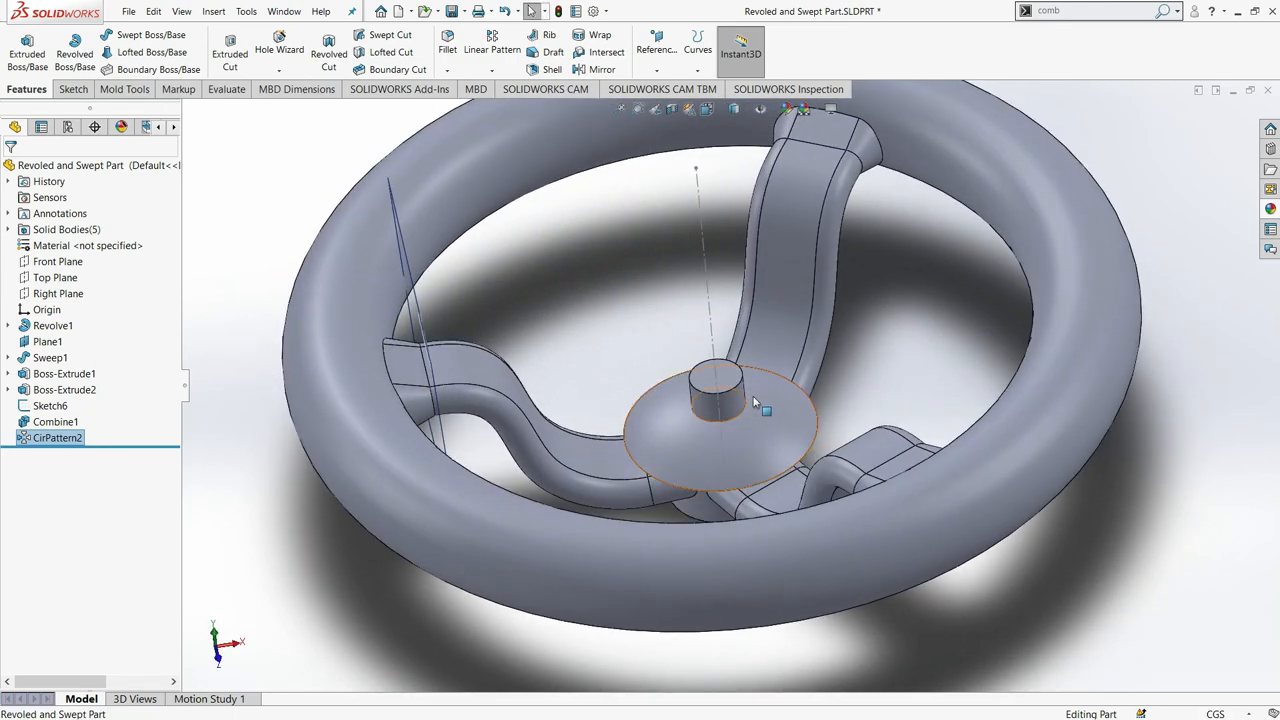
- Open the profile sketch of the hub's revolve feature for editing, viewed normal to its plane
click(718, 395)
click(9, 325)
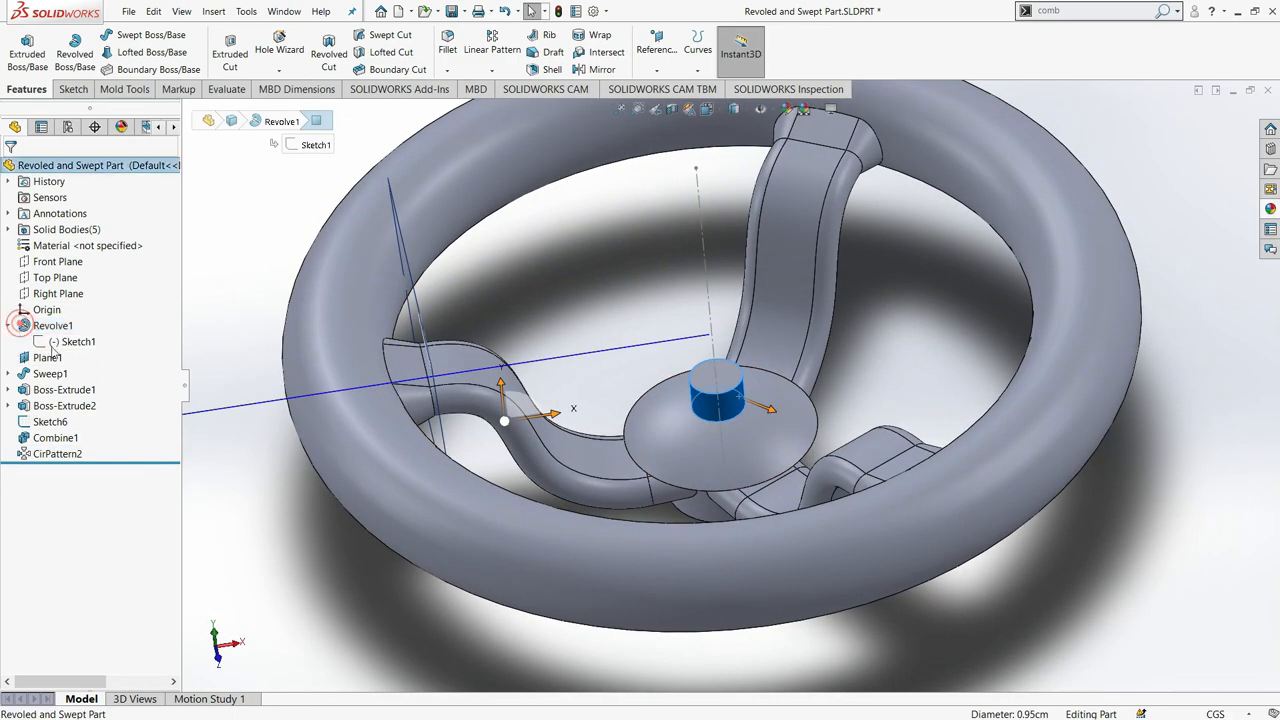
click(50, 341)
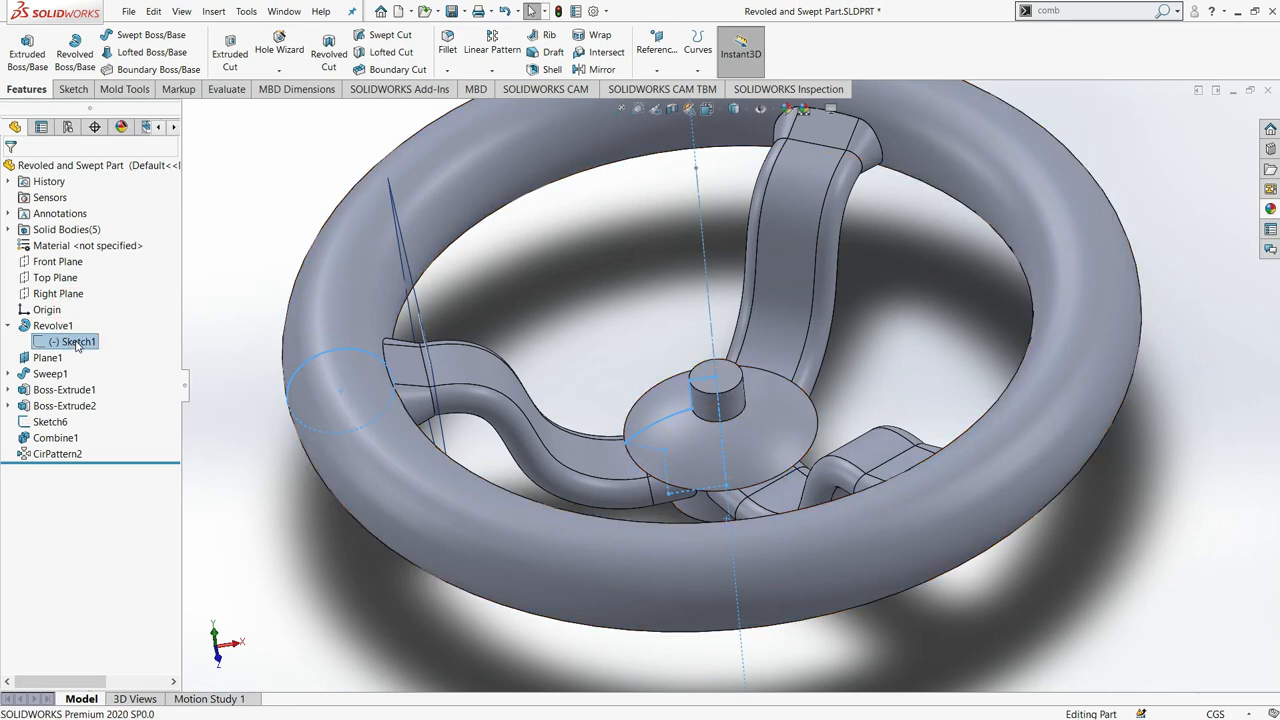
right_click(76, 345)
click(89, 300)
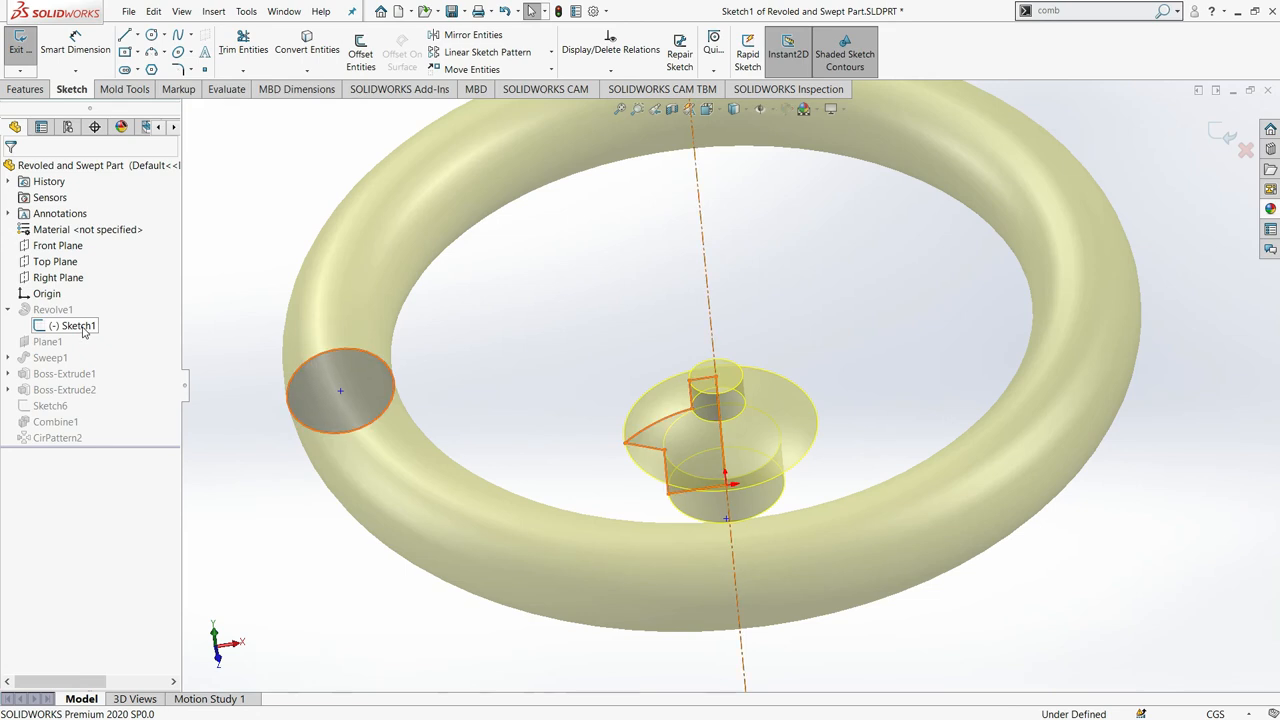
right_click(79, 326)
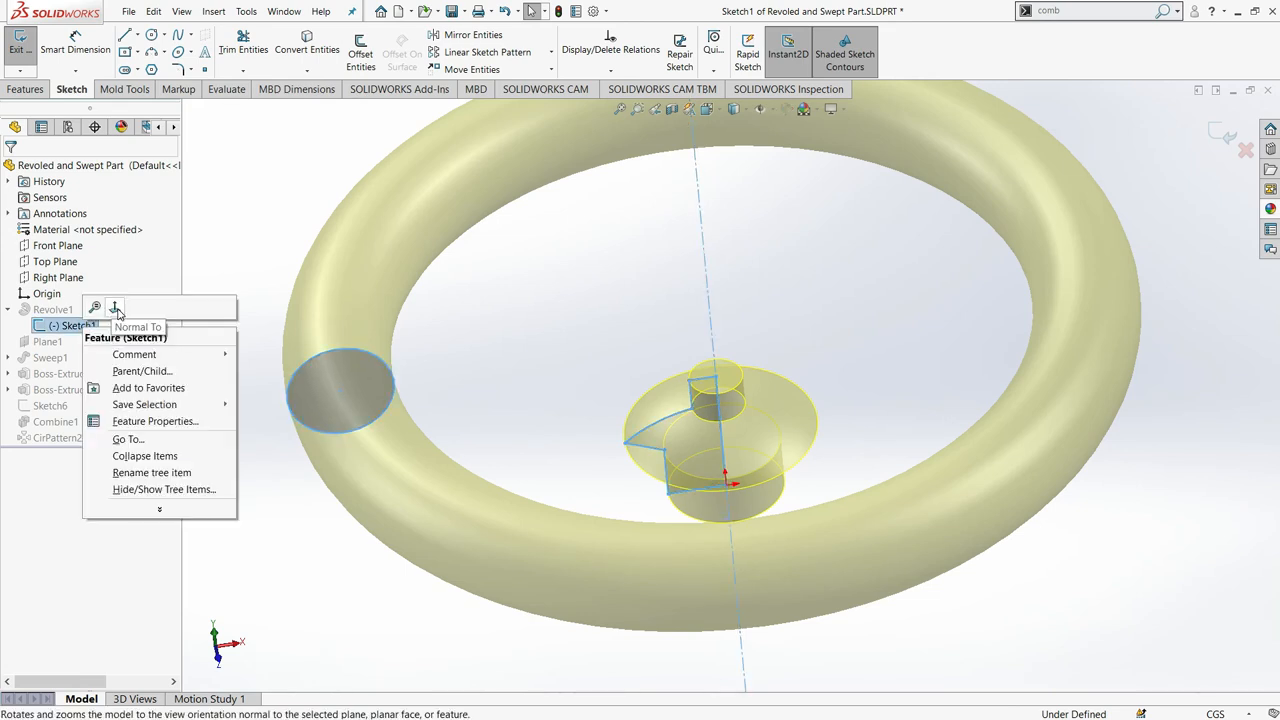
click(116, 309)
- Shorten the hub's upper cylinder by lowering its top profile line to about 2.3 cm above the origin
scroll(705, 378, down, 5)
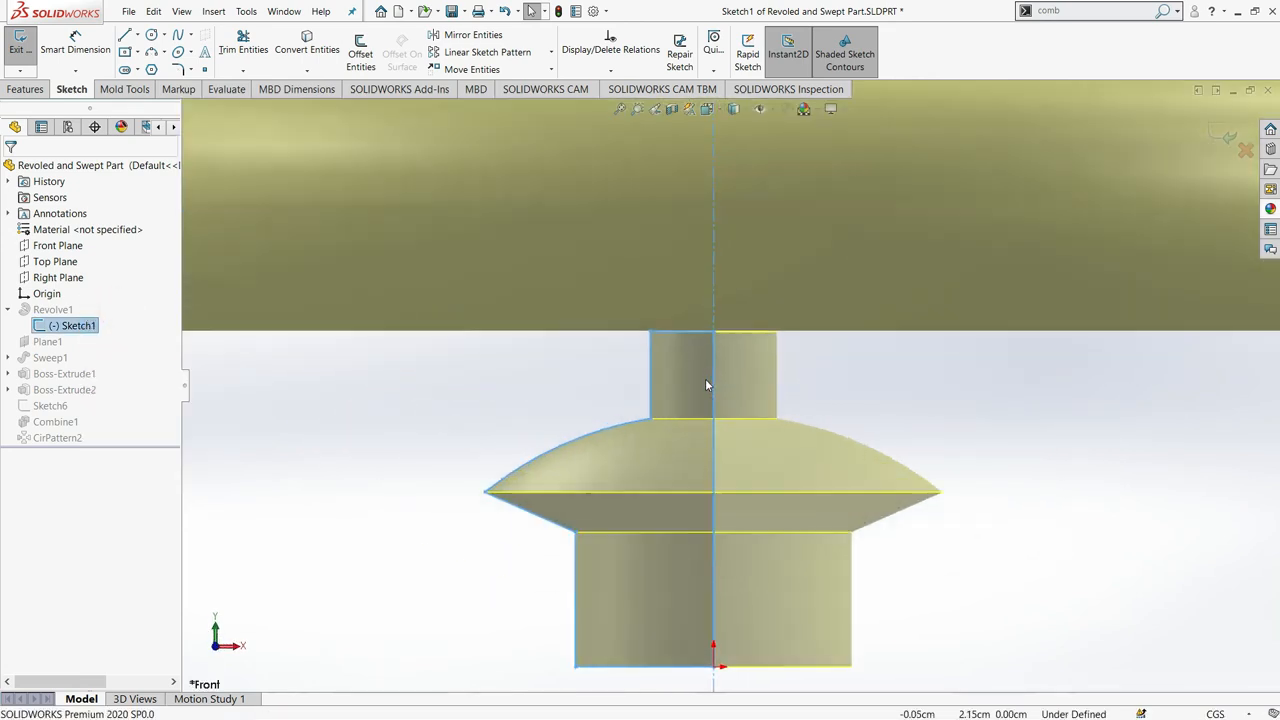
scroll(705, 383, down, 2)
drag(672, 326, 672, 364)
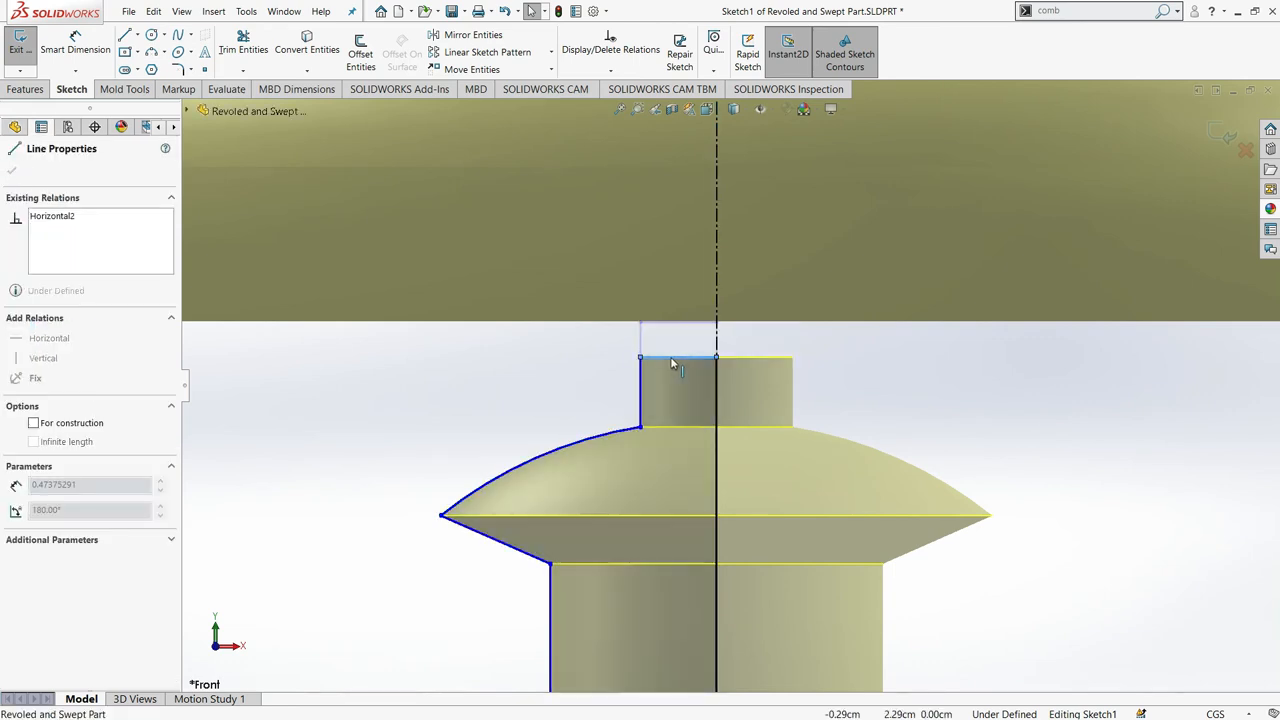
click(428, 391)
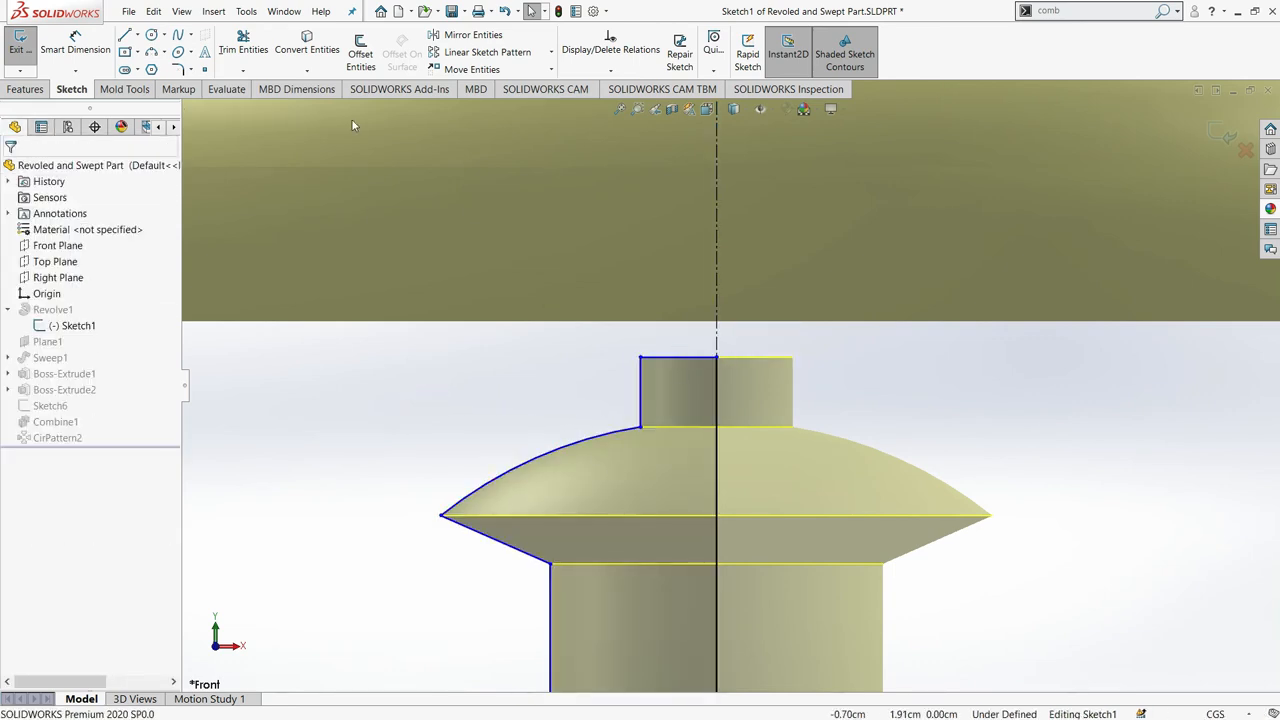
- Round the upper outer corner of the hub profile with a 0.2 cm sketch fillet and rebuild the part
click(178, 71)
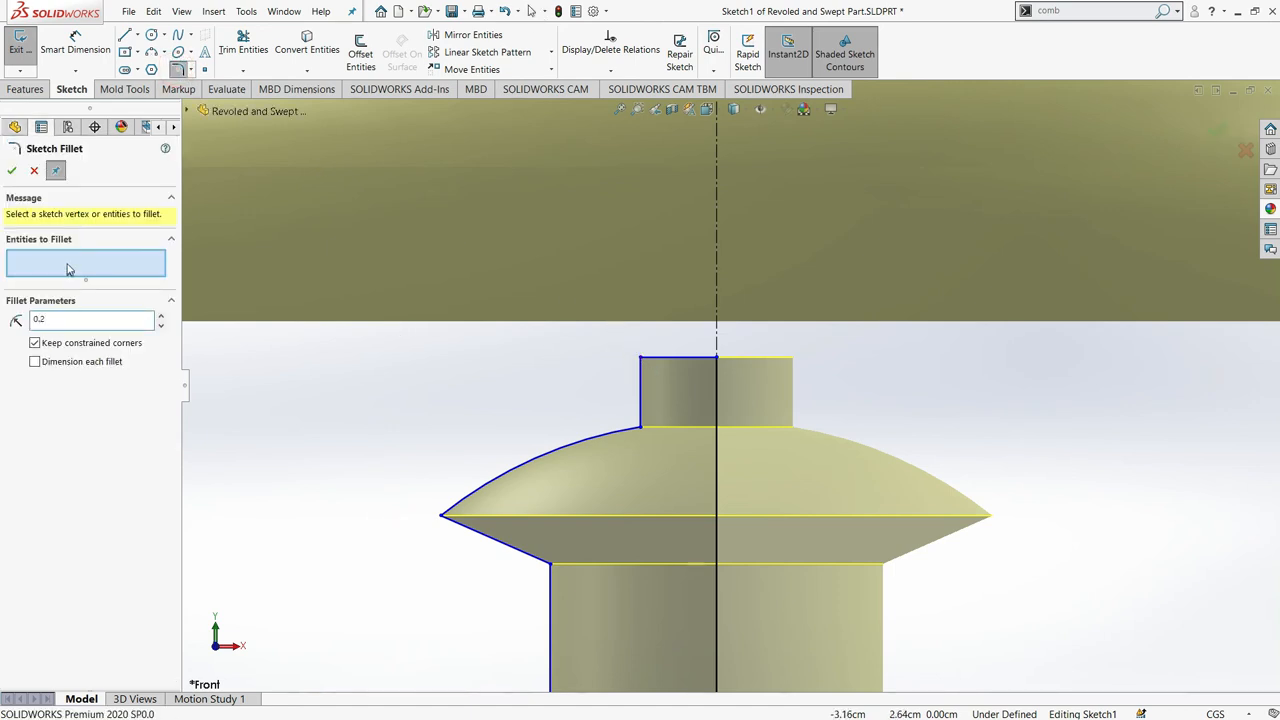
click(641, 360)
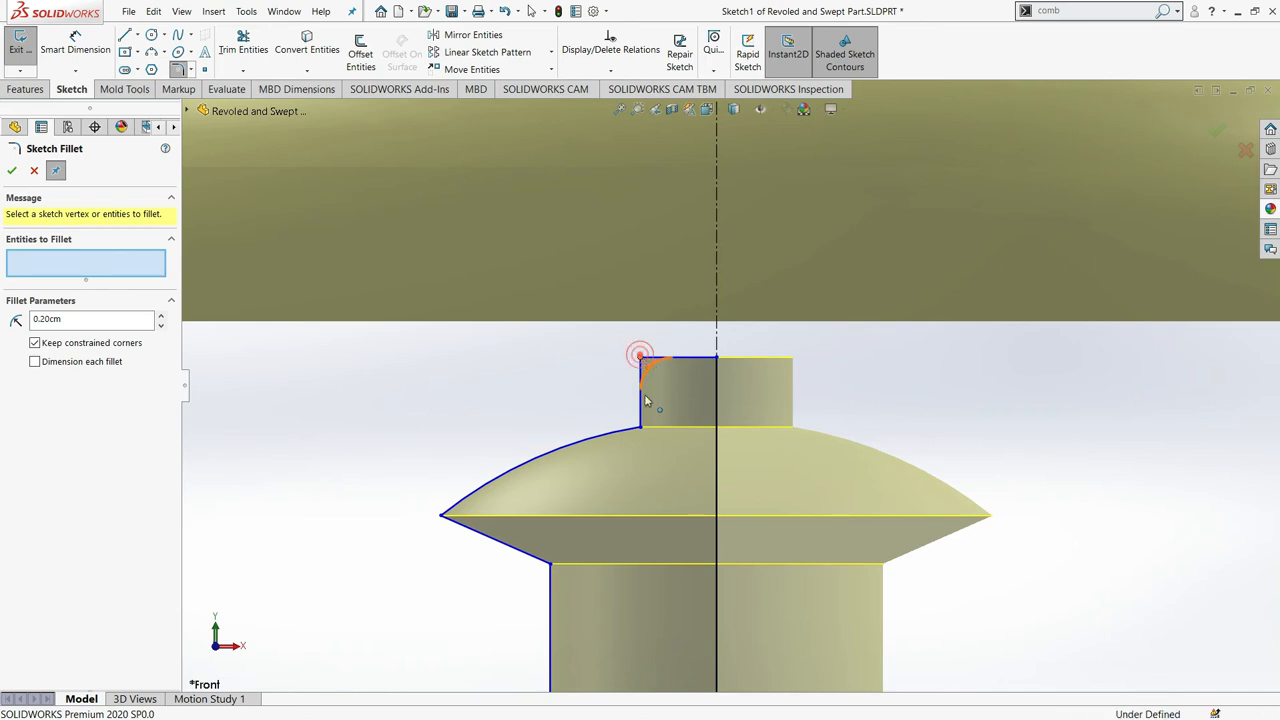
click(12, 172)
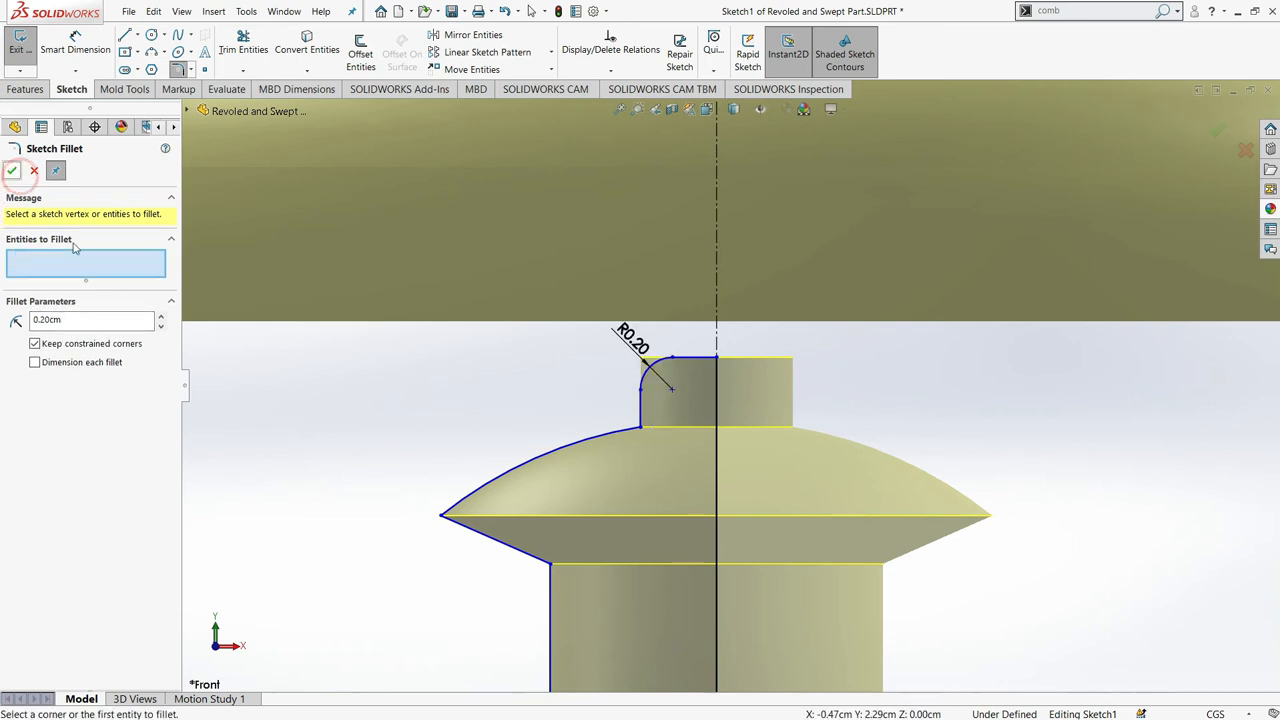
click(12, 172)
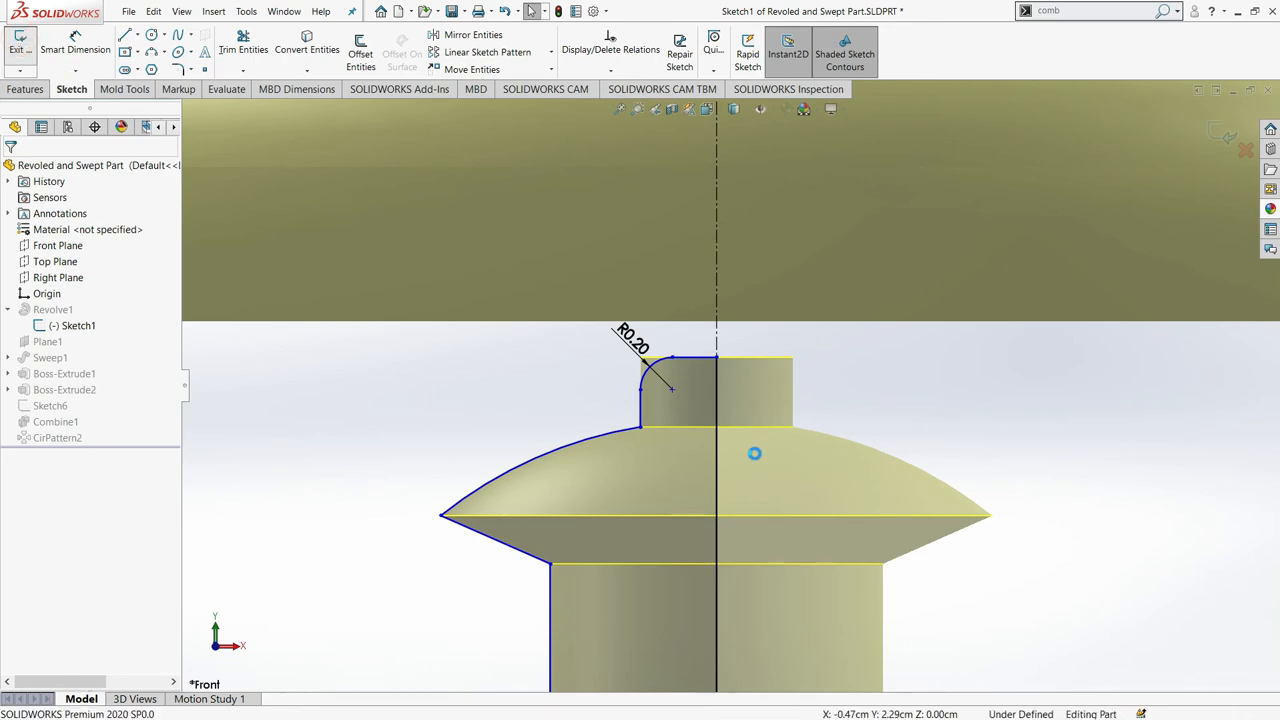
click(558, 11)
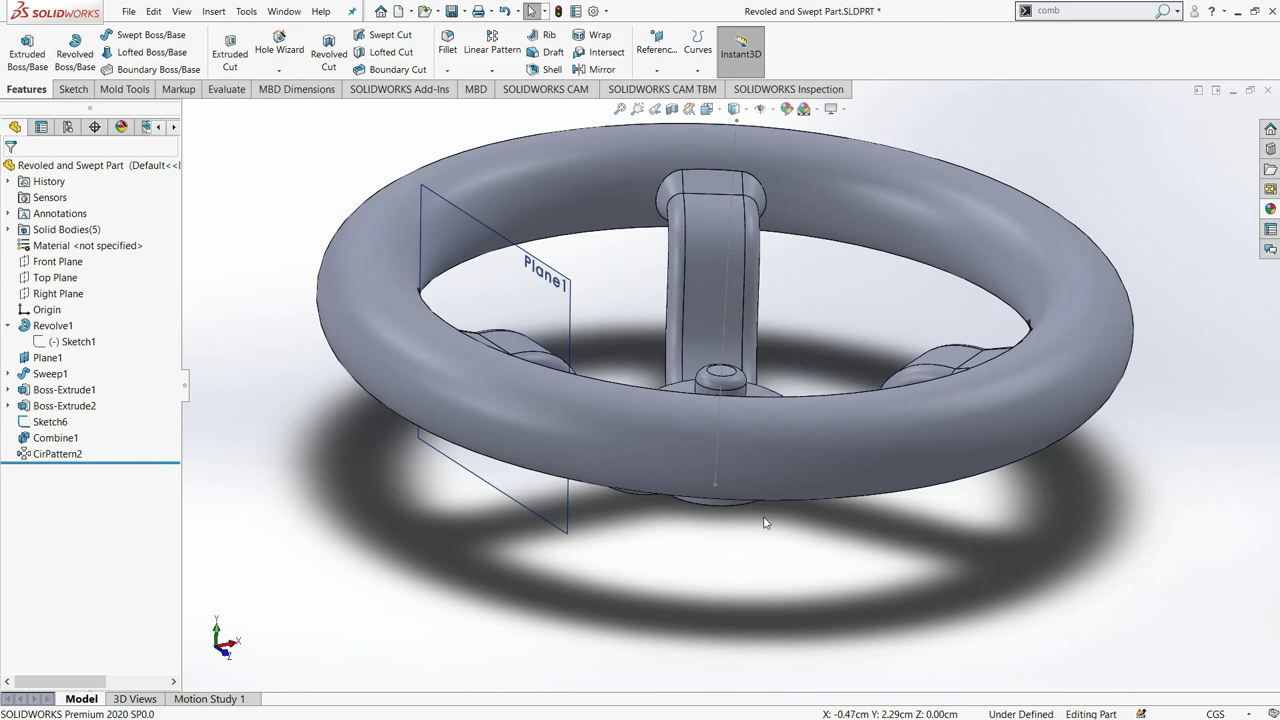
- Examine the rounded hub top, the spokes and the ring from several angles
middle_drag(765, 522, 505, 327)
scroll(505, 330, down, 2)
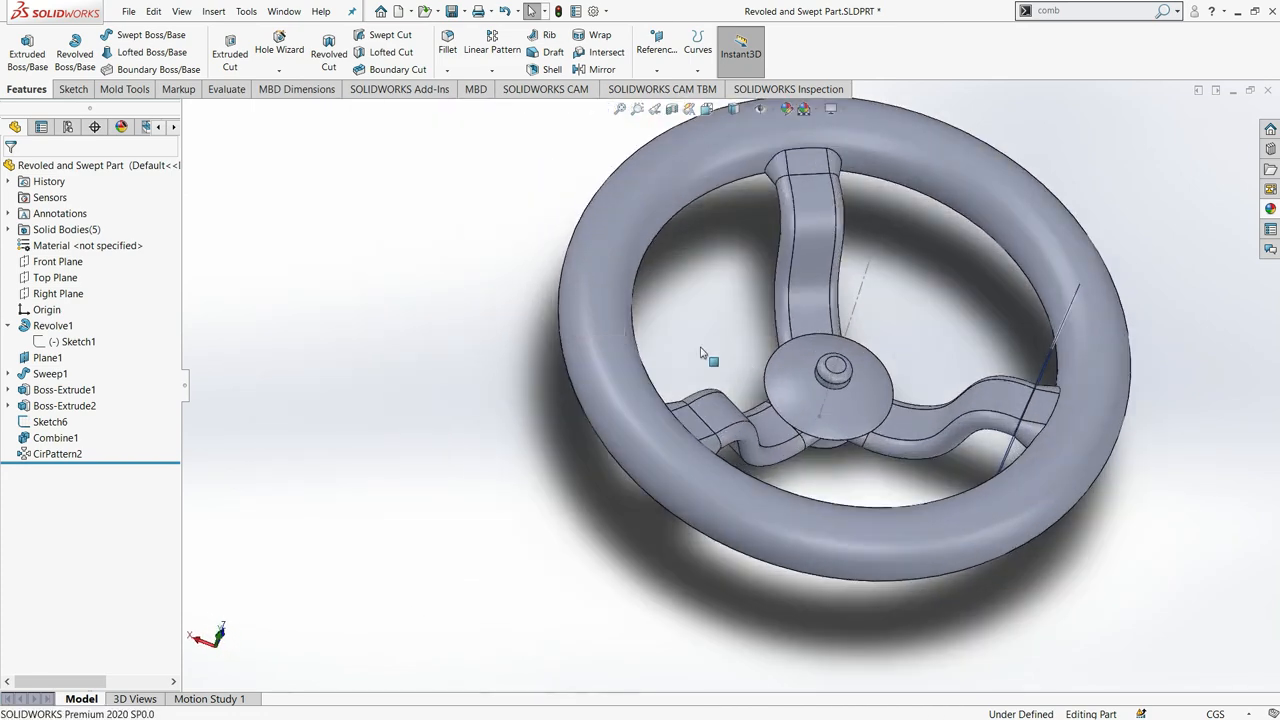
middle_drag(783, 368, 852, 340)
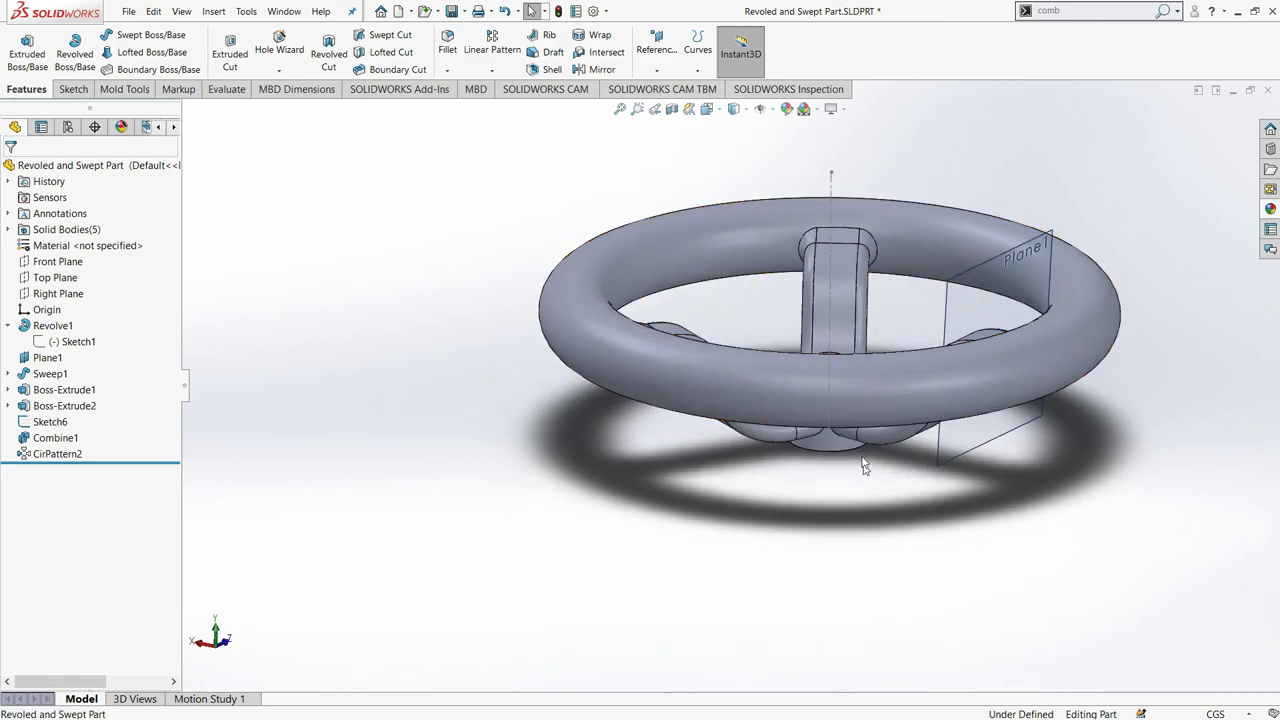
middle_drag(862, 460, 827, 523)
scroll(866, 420, down, 3)
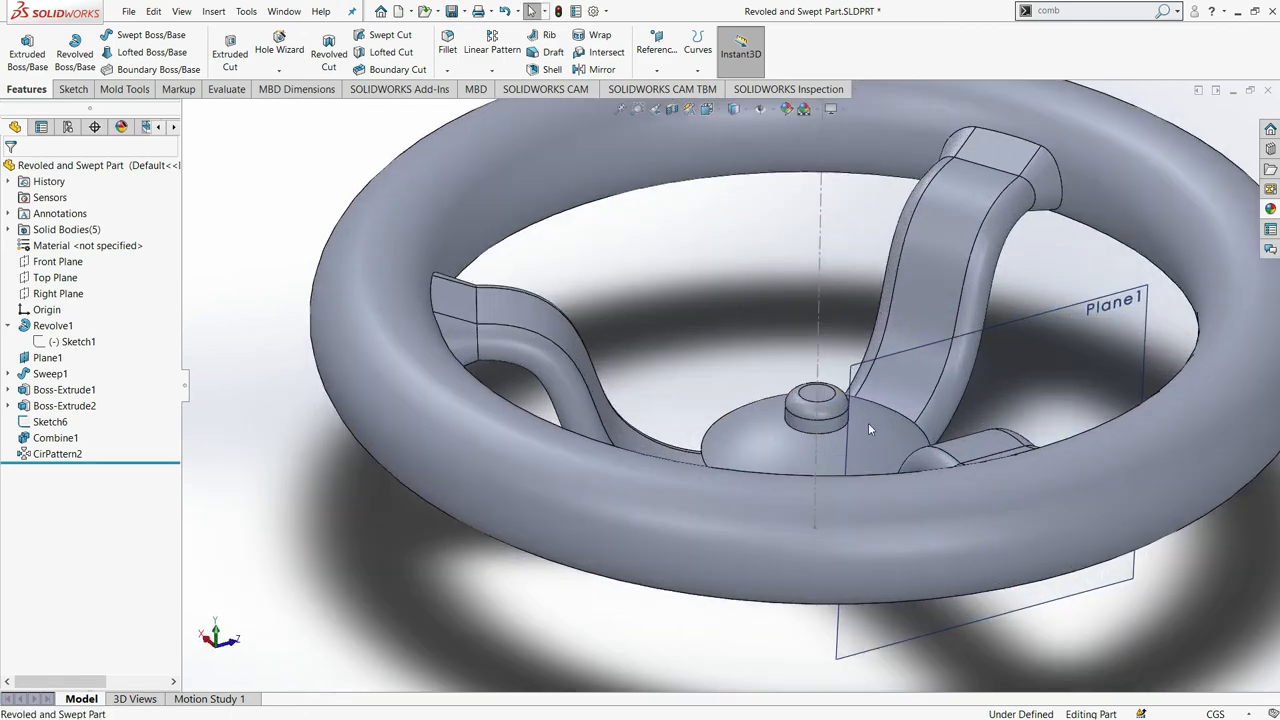
scroll(874, 452, up, 2)
scroll(868, 450, down, 2)
scroll(853, 444, up, 2)
middle_drag(852, 441, 690, 530)
scroll(848, 410, down, 1)
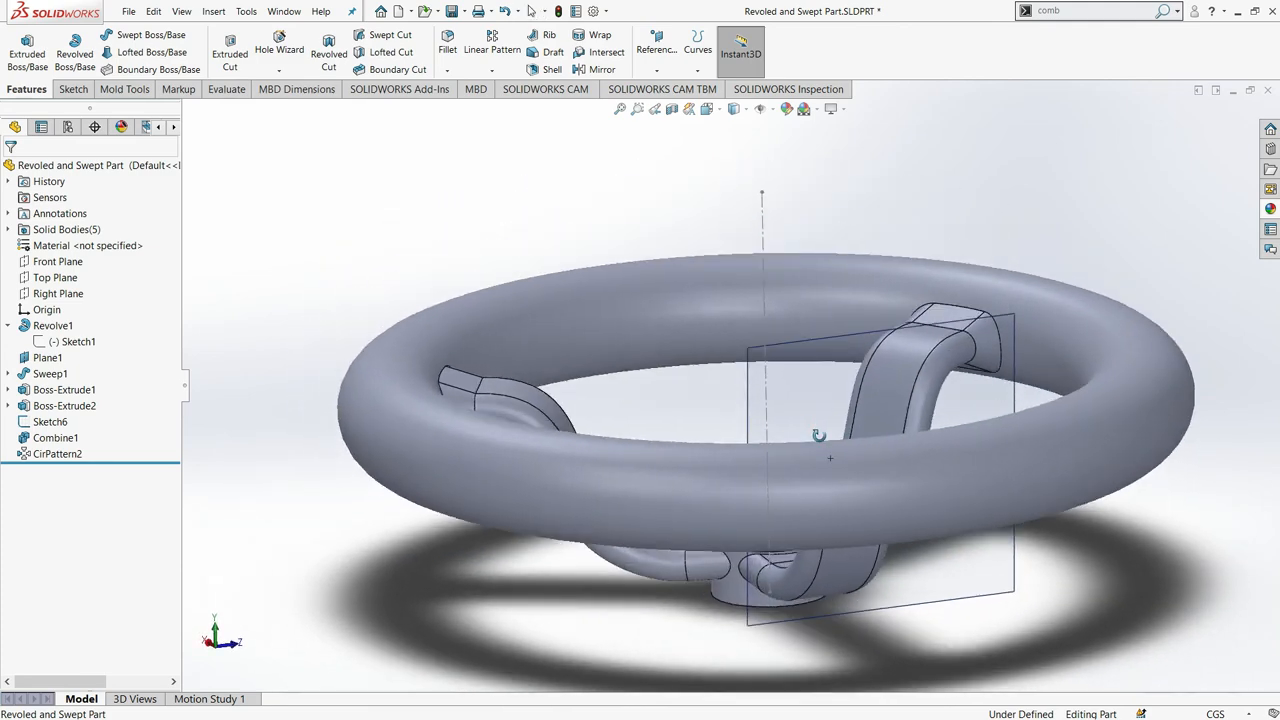
- Open the revolve feature's profile sketch for editing, viewed normal to its plane at the ring's circular section
click(397, 445)
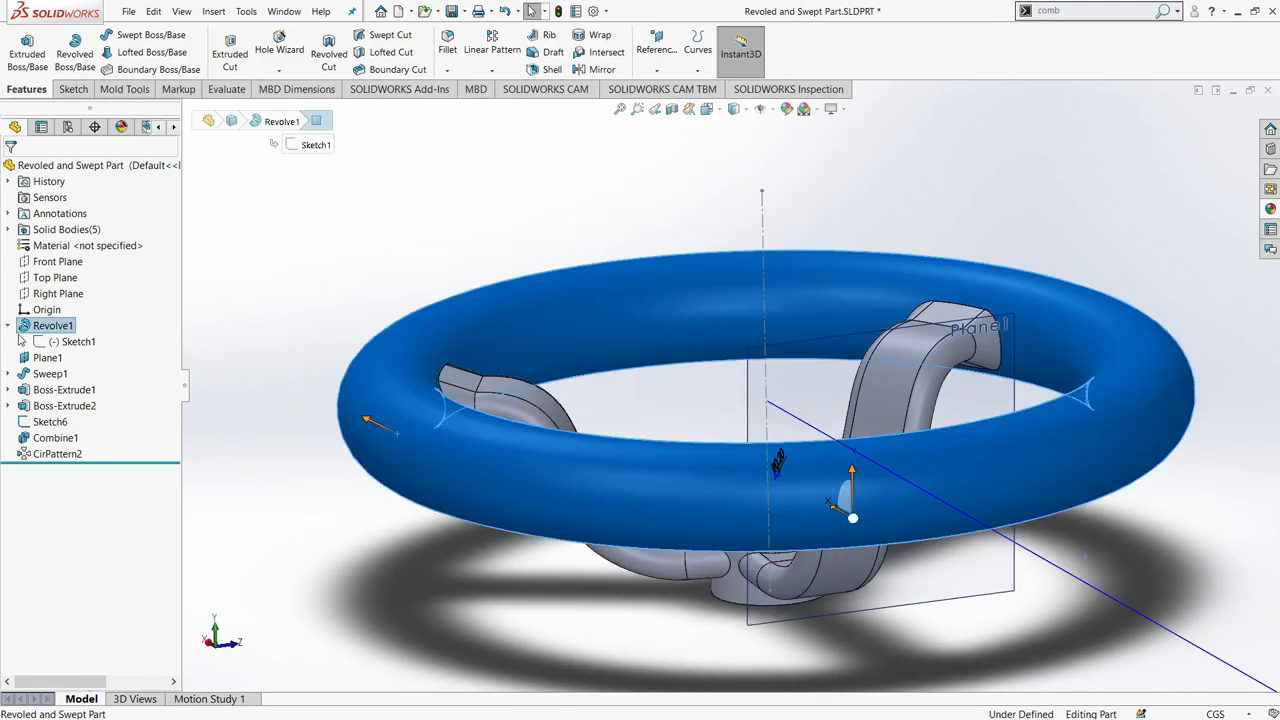
right_click(62, 341)
click(70, 300)
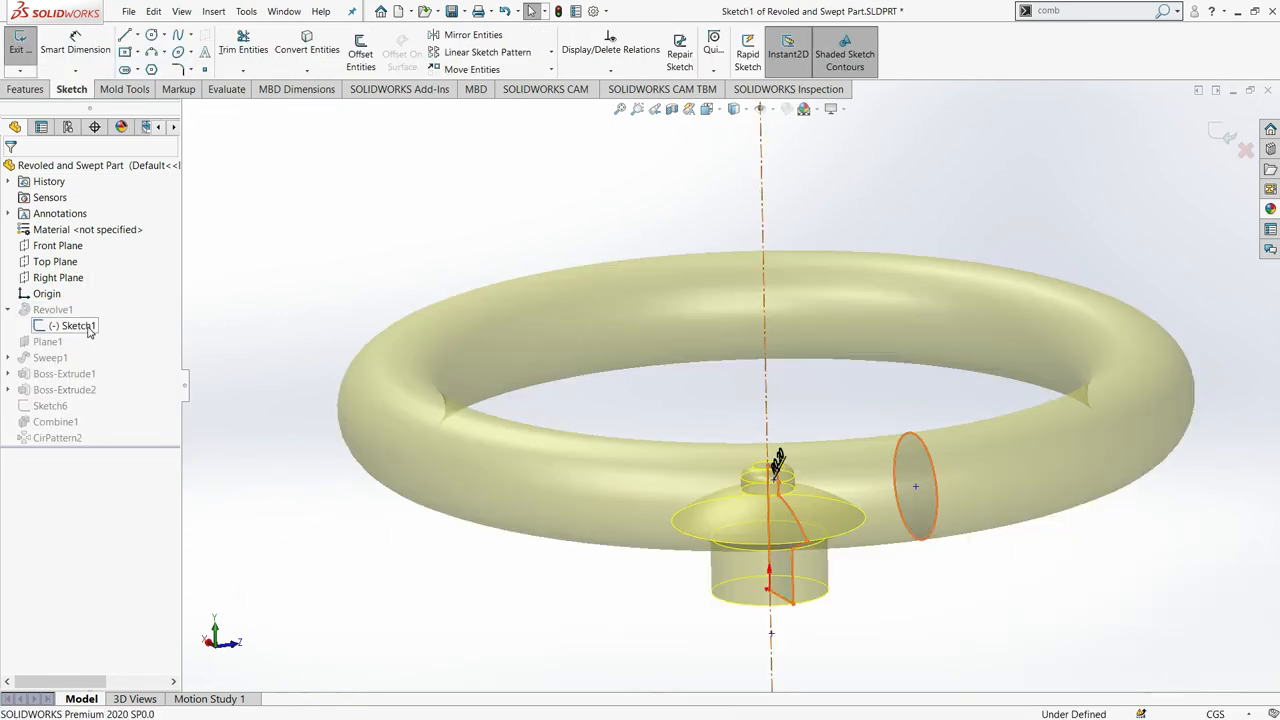
right_click(88, 327)
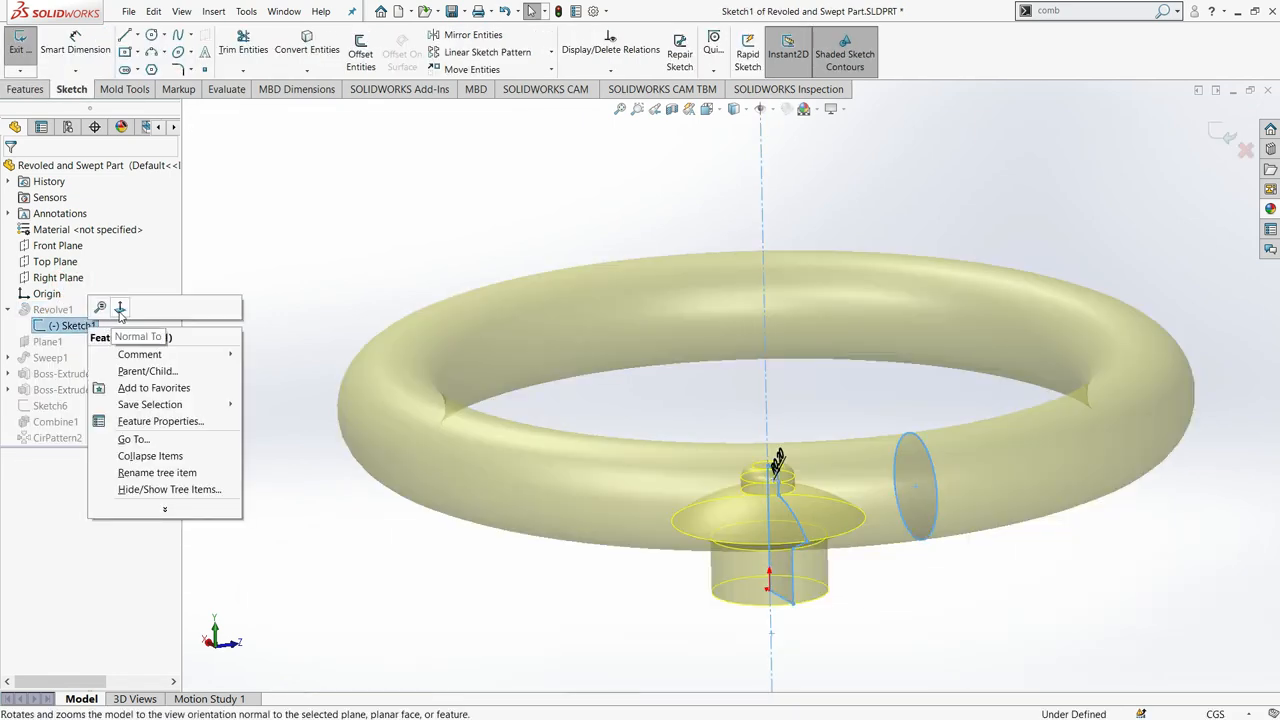
click(103, 303)
scroll(535, 313, up, 5)
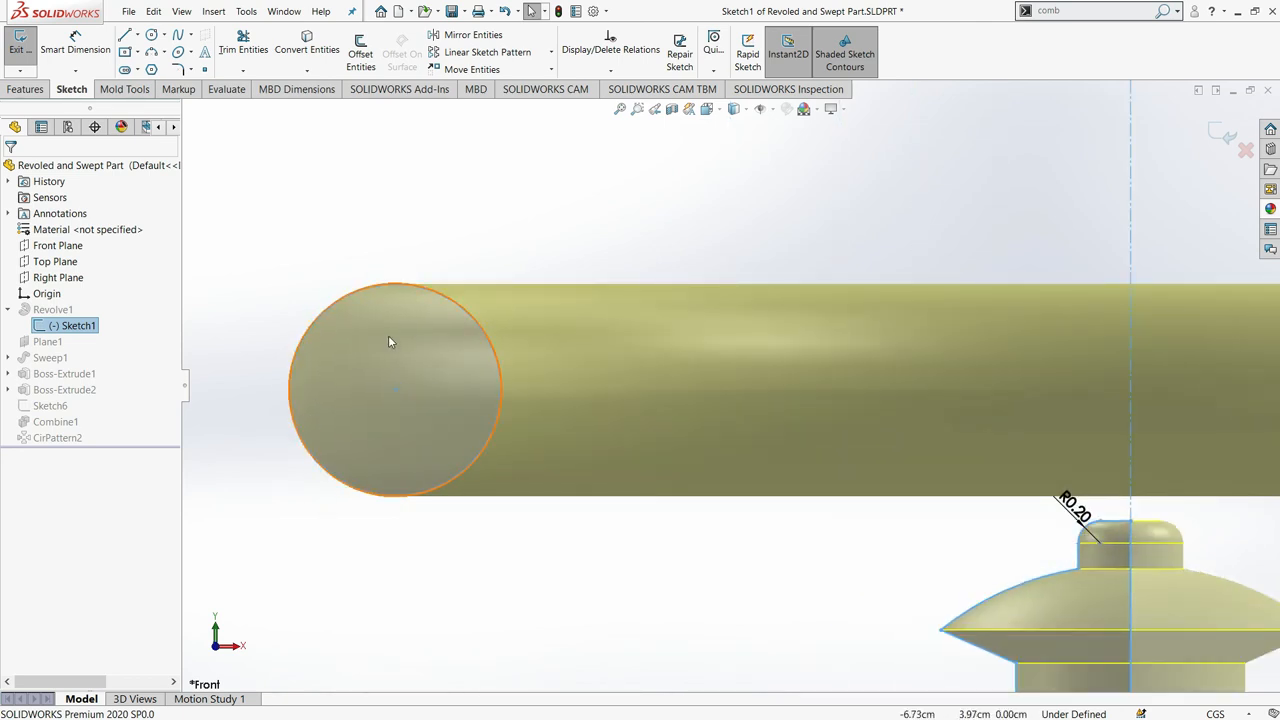
scroll(448, 326, up, 1)
scroll(500, 332, down, 1)
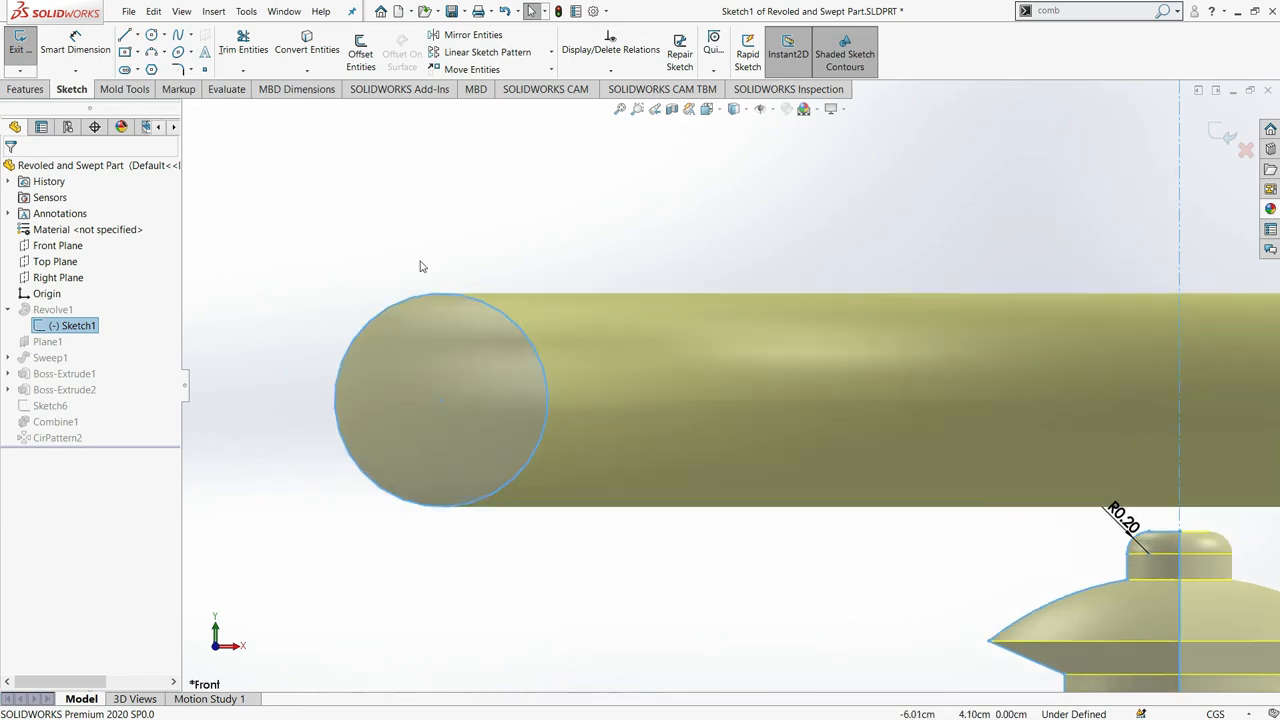
- Draw a three-point arc of about 0.81 cm radius inside the ring's circle, ending on its outer side and bulging toward the hub
click(151, 56)
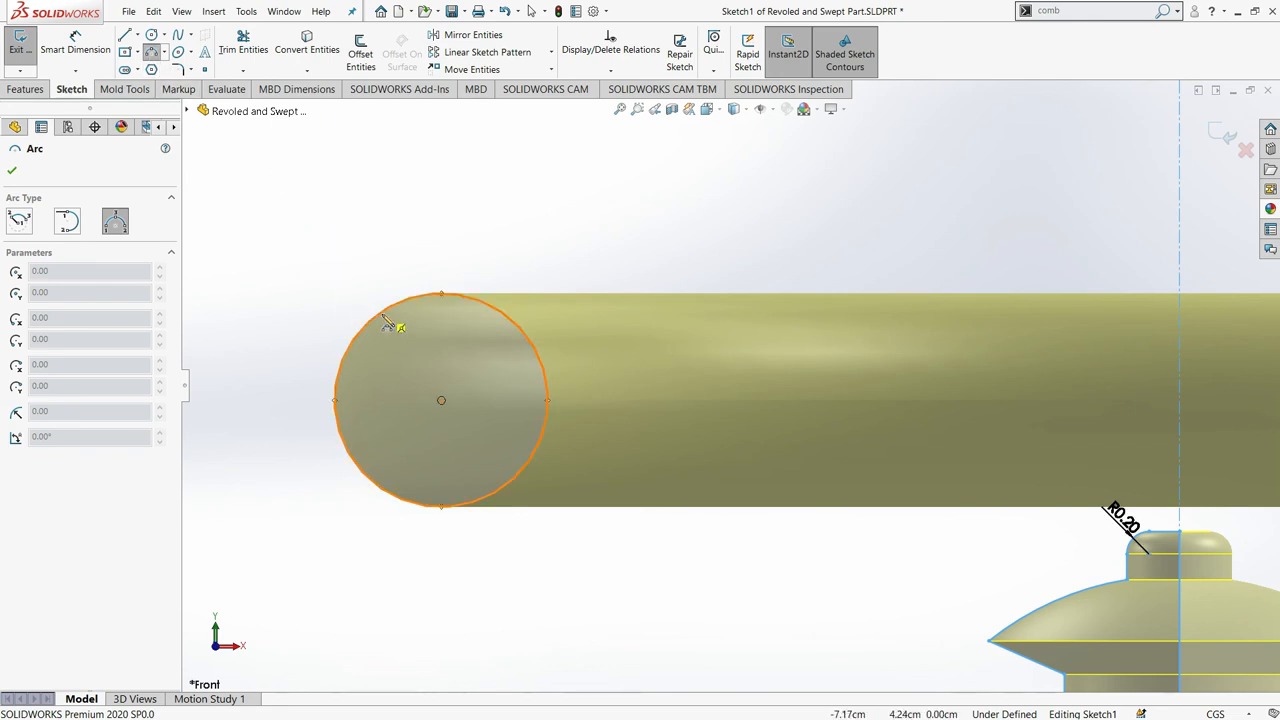
click(383, 316)
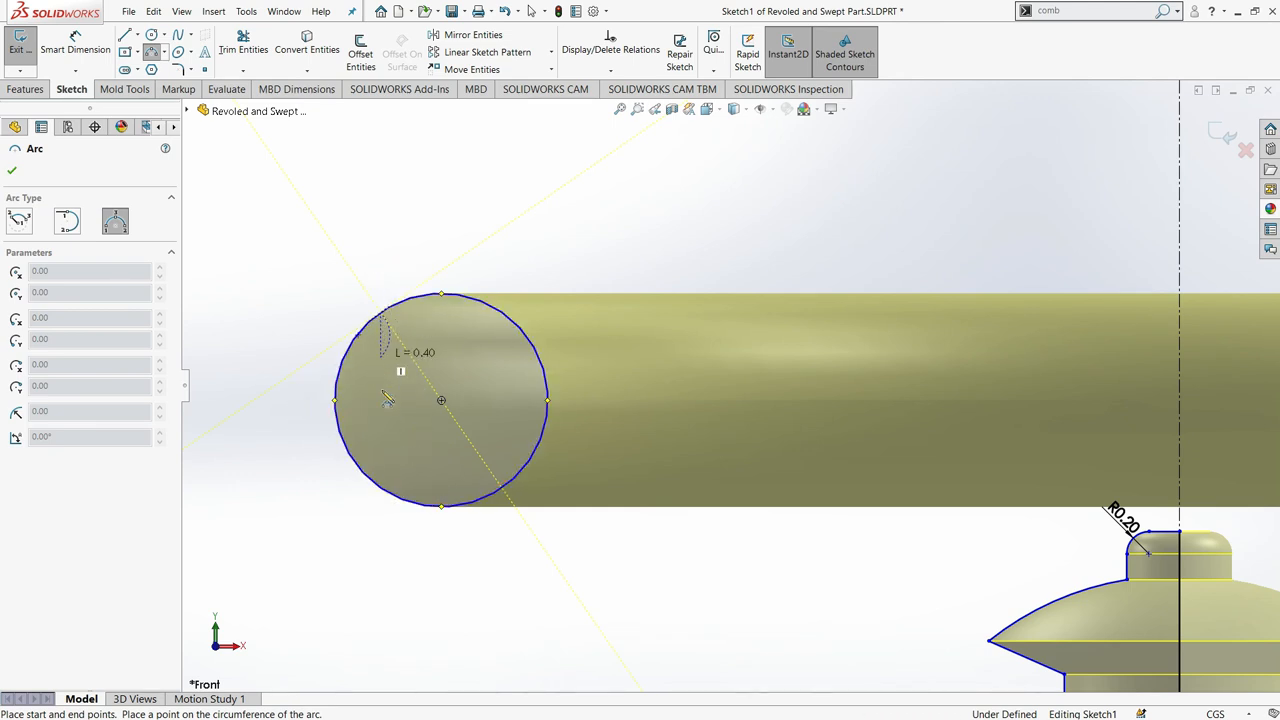
click(386, 497)
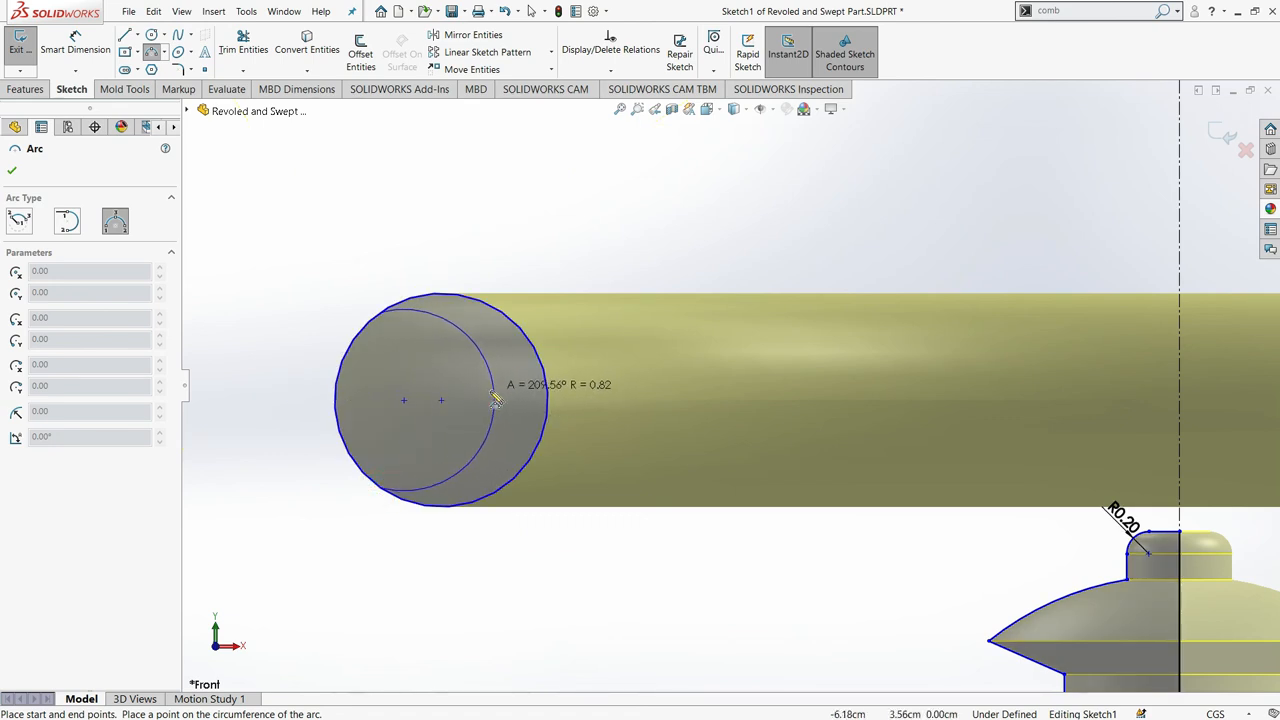
click(494, 400)
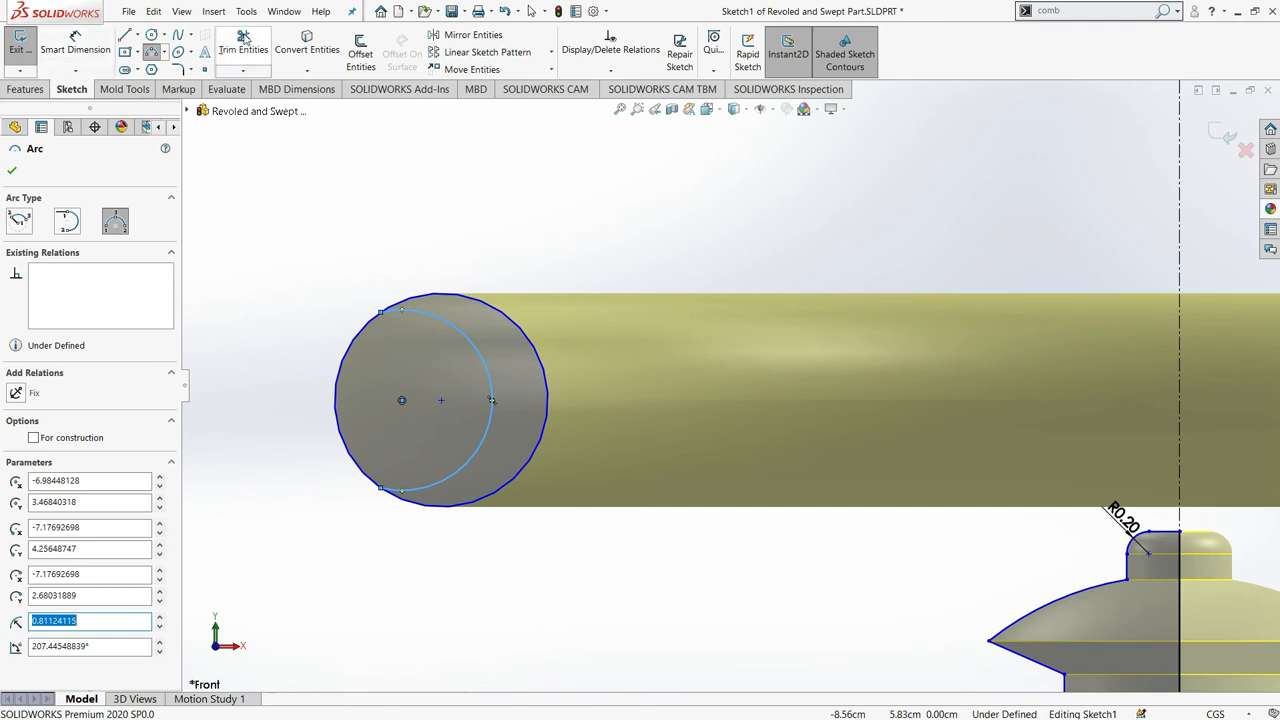
- Trim away the outer portion of the ring's circle between the arc's endpoints, leaving a crescent profile
click(243, 45)
click(354, 337)
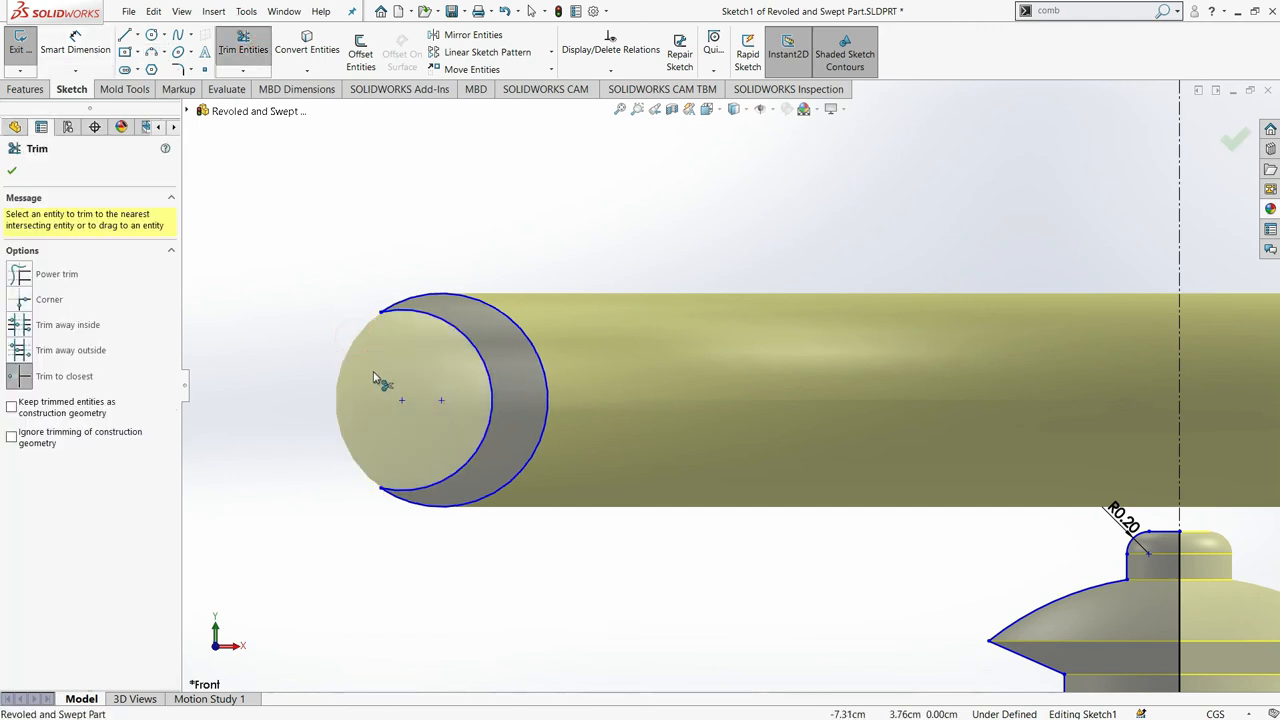
click(14, 172)
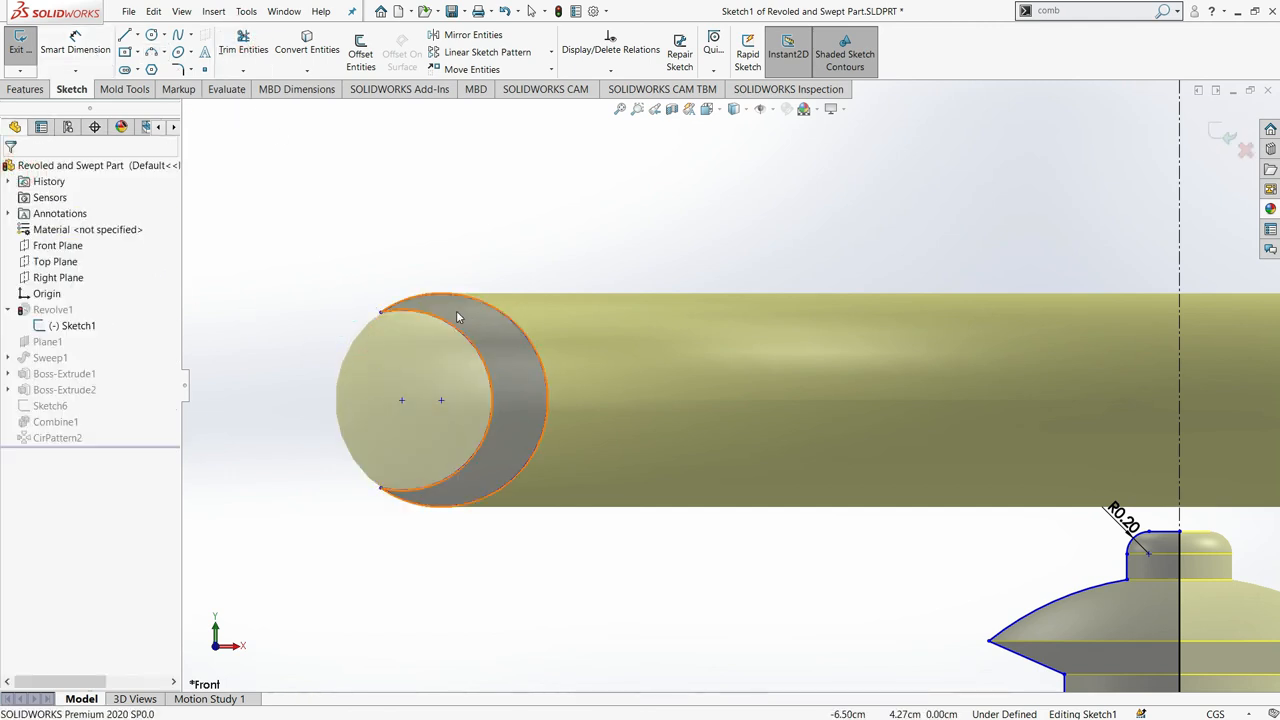
- Fillet both tips of the crescent profile with a 0.02 cm radius and exit the sketch to rebuild the part
scroll(491, 337, up, 2)
scroll(604, 359, down, 2)
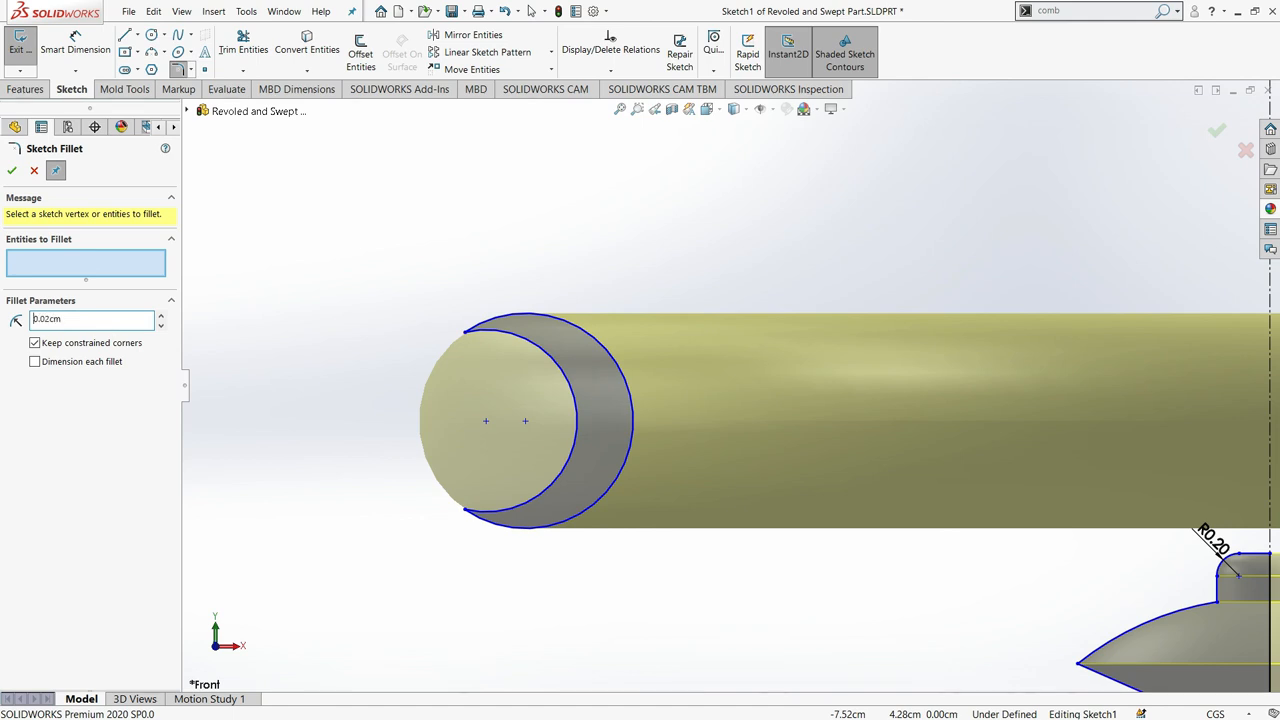
click(465, 332)
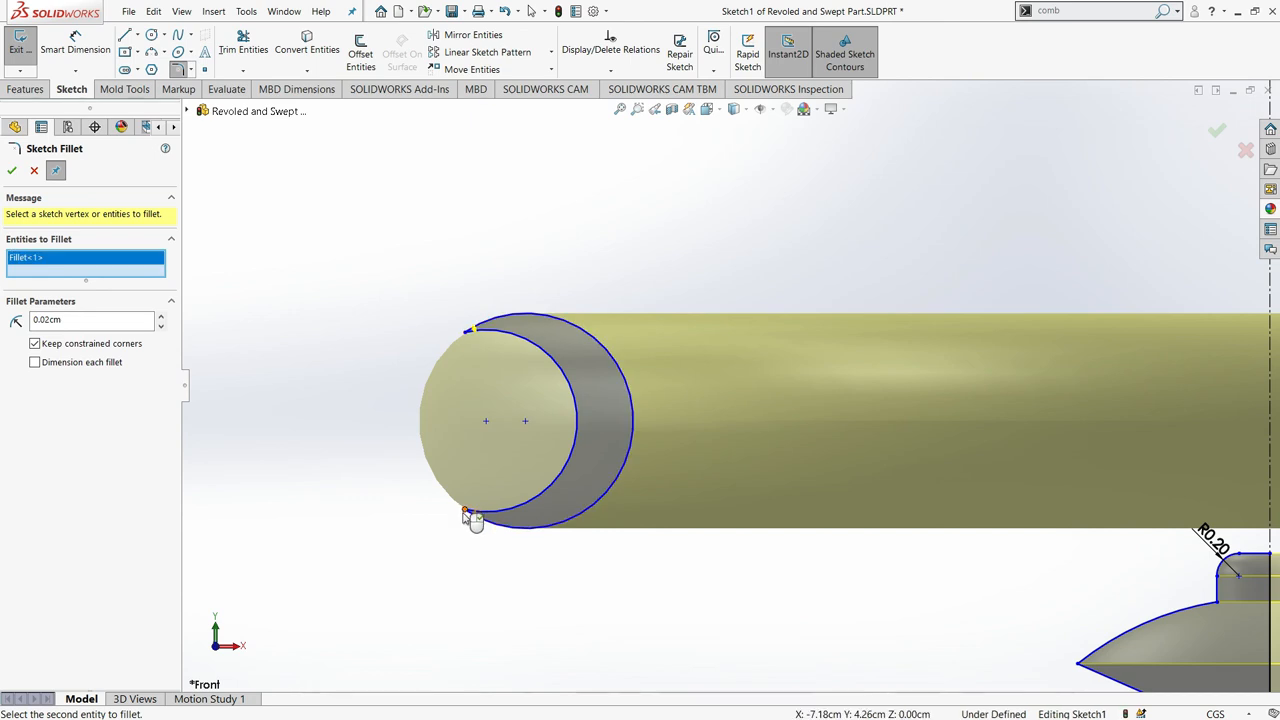
click(466, 512)
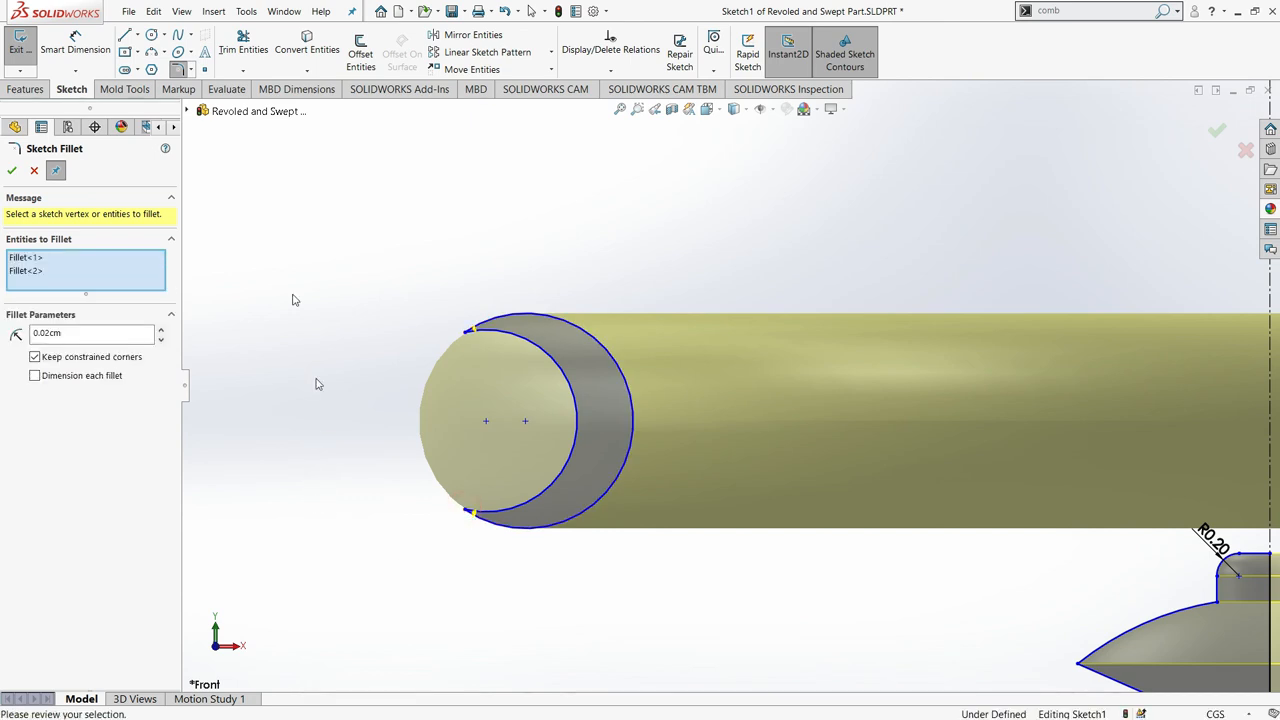
click(12, 171)
click(12, 171)
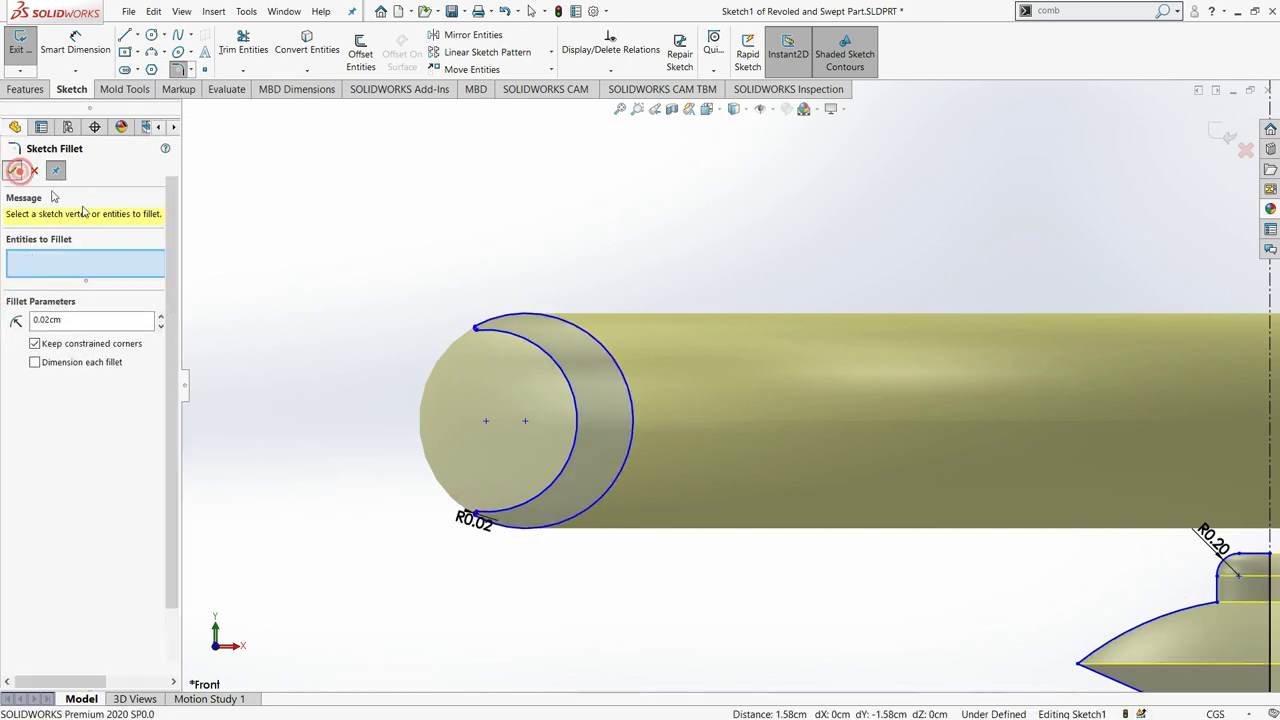
click(20, 45)
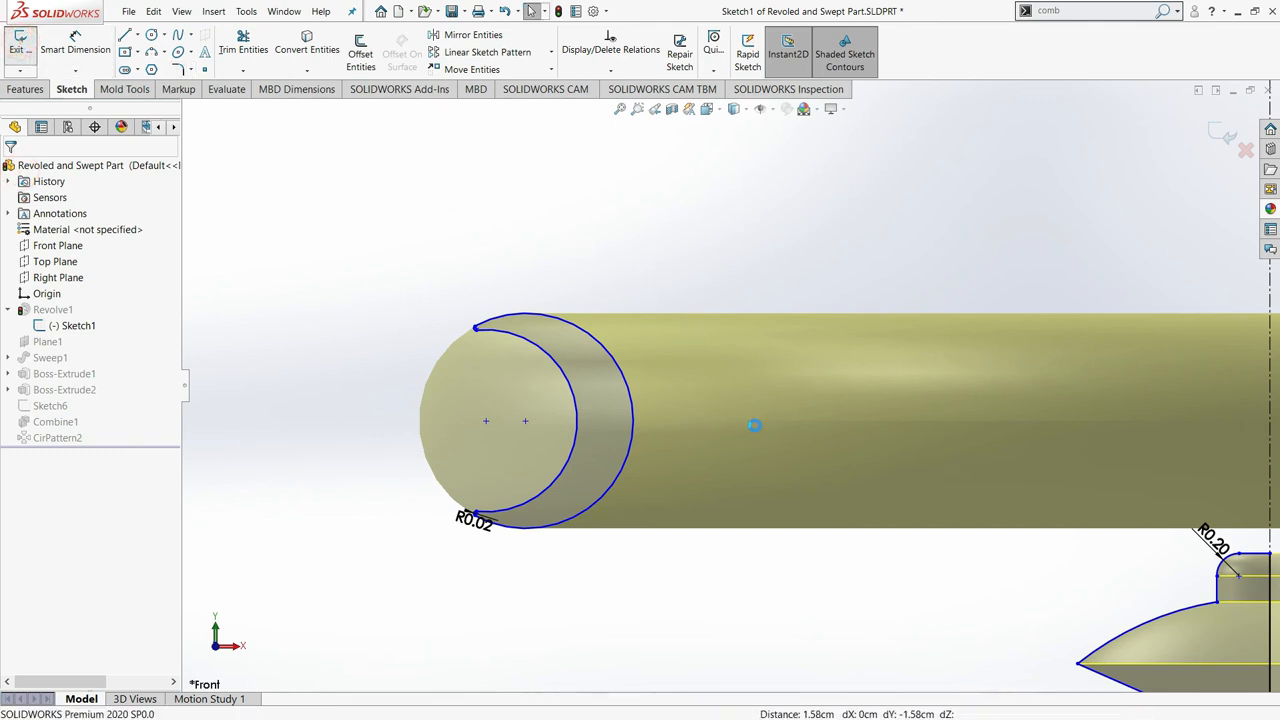
- Hide all reference items, including the plane and sketch centerline, and view the grooved wheel from above at an angle
scroll(755, 432, up, 3)
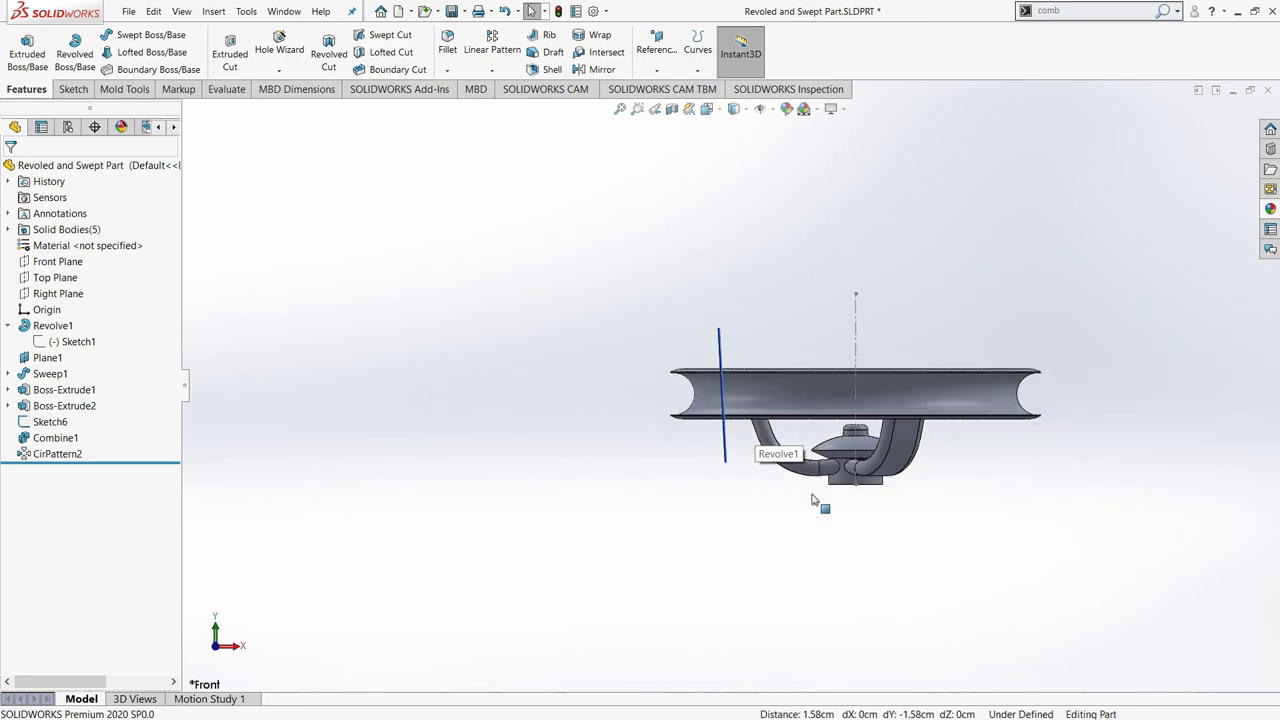
middle_drag(813, 497, 881, 454)
scroll(911, 380, down, 2)
middle_drag(911, 380, 727, 160)
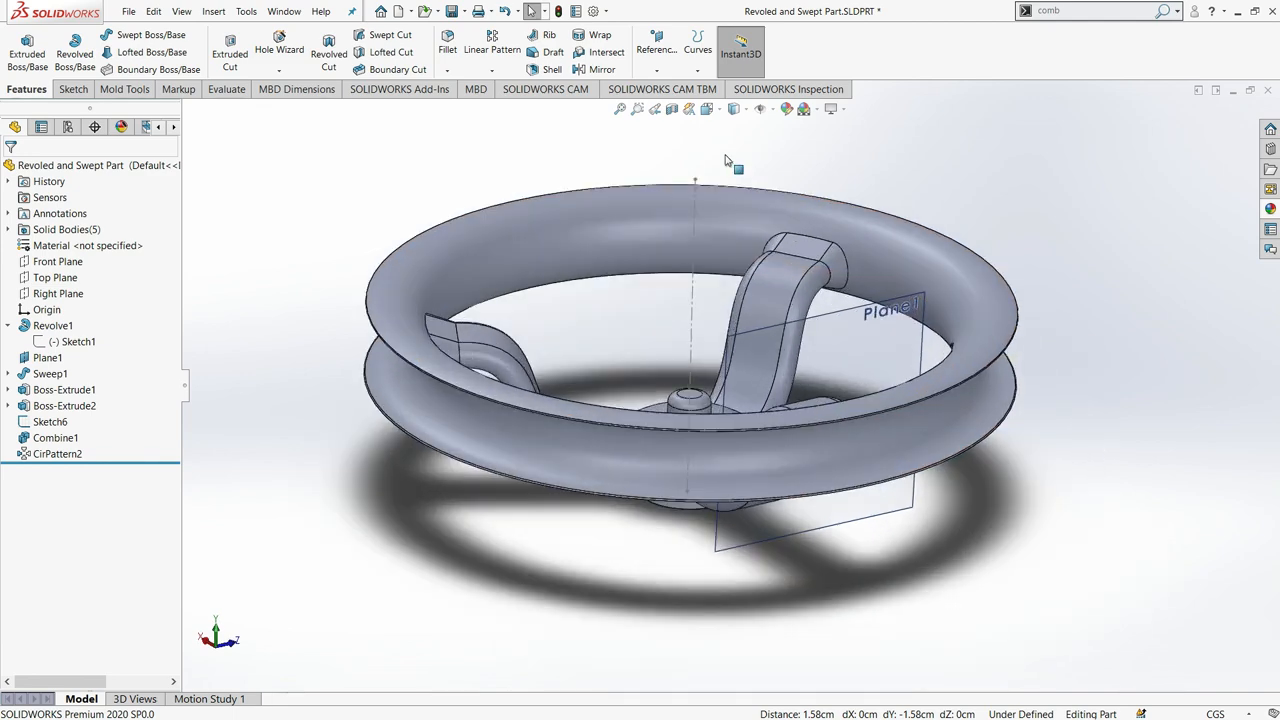
click(761, 112)
middle_drag(689, 358, 697, 392)
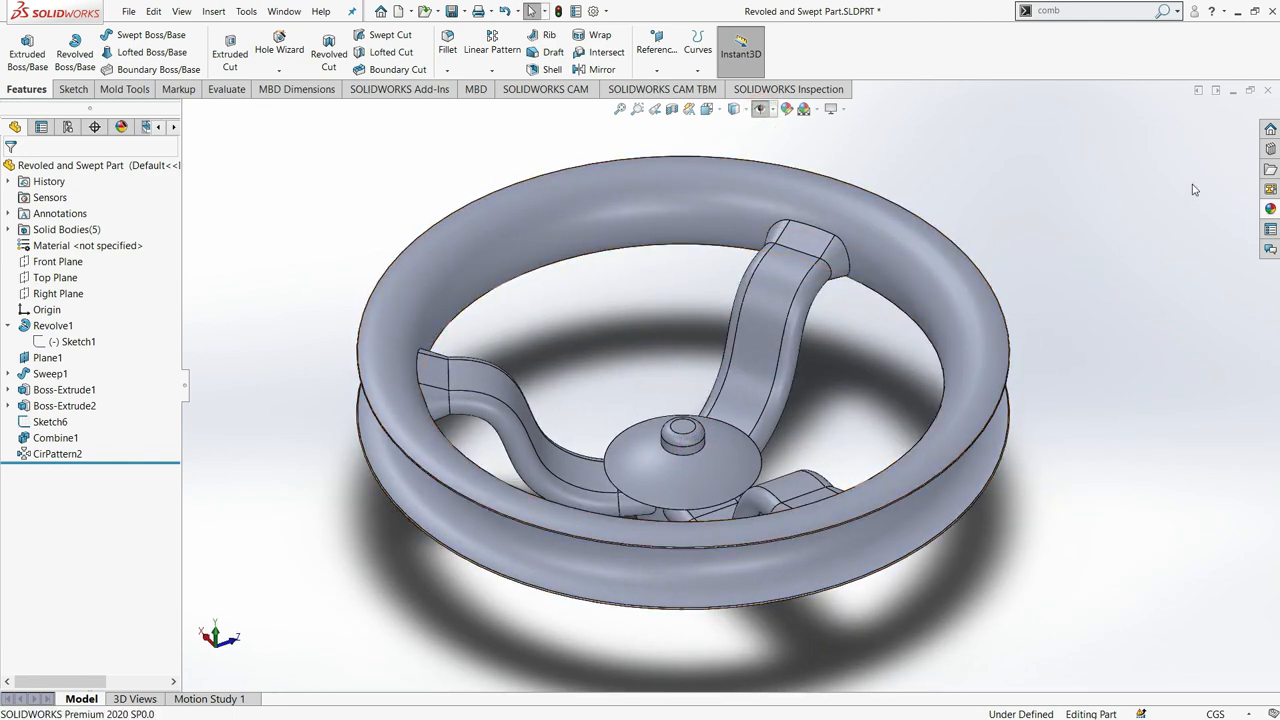
- Open the appearance library and browse the Fabric category, looking through its Cloth and Carpet appearances
click(1272, 210)
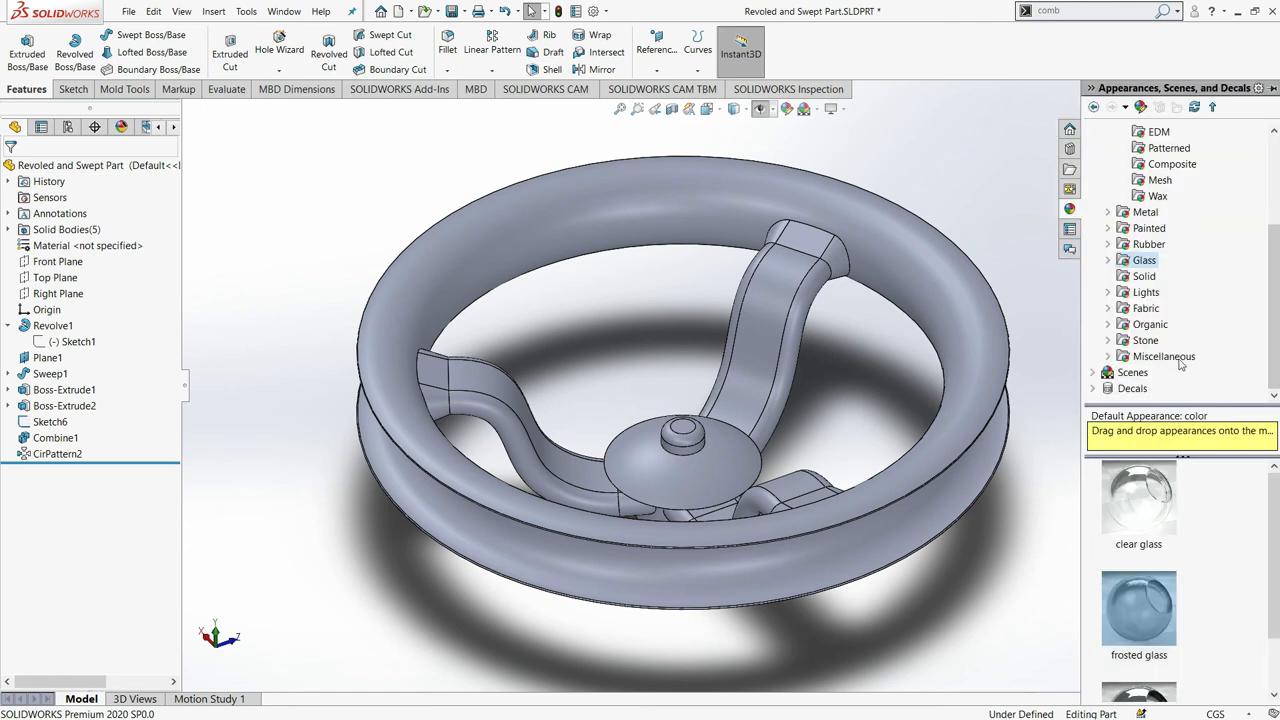
click(1109, 148)
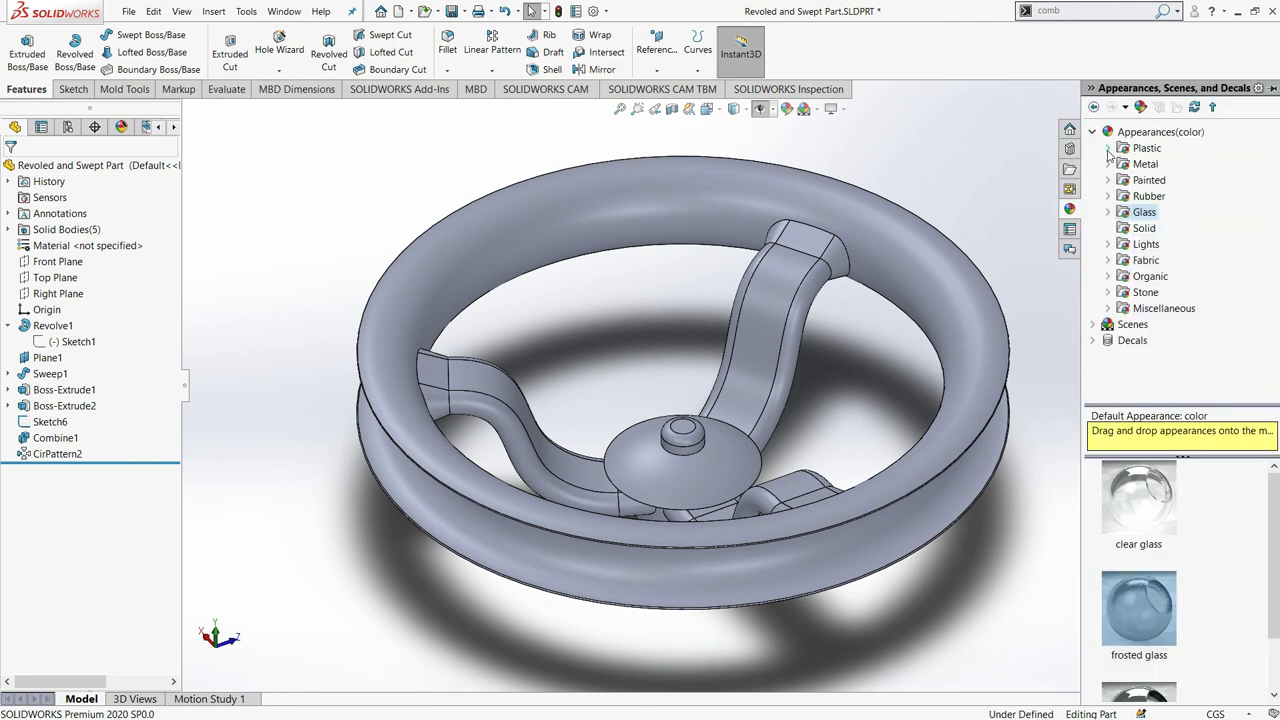
click(1093, 132)
click(1093, 132)
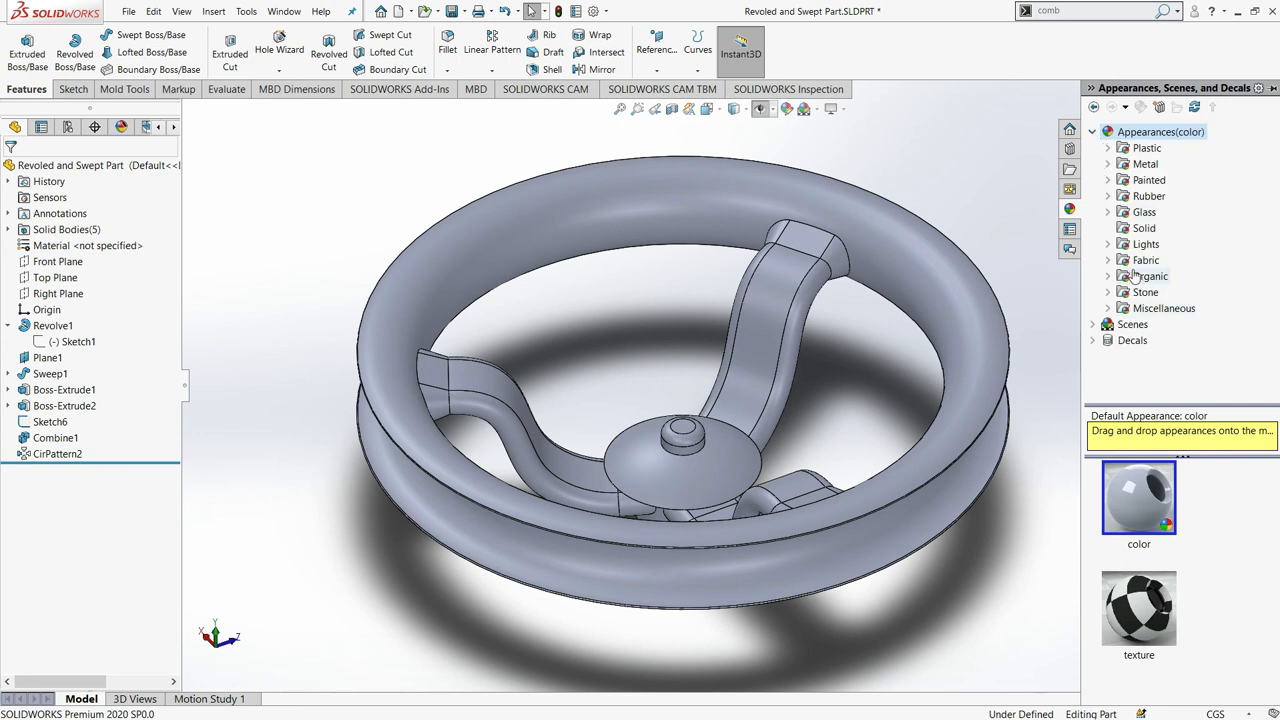
click(1110, 260)
click(1109, 260)
click(1108, 276)
click(1108, 276)
click(1109, 260)
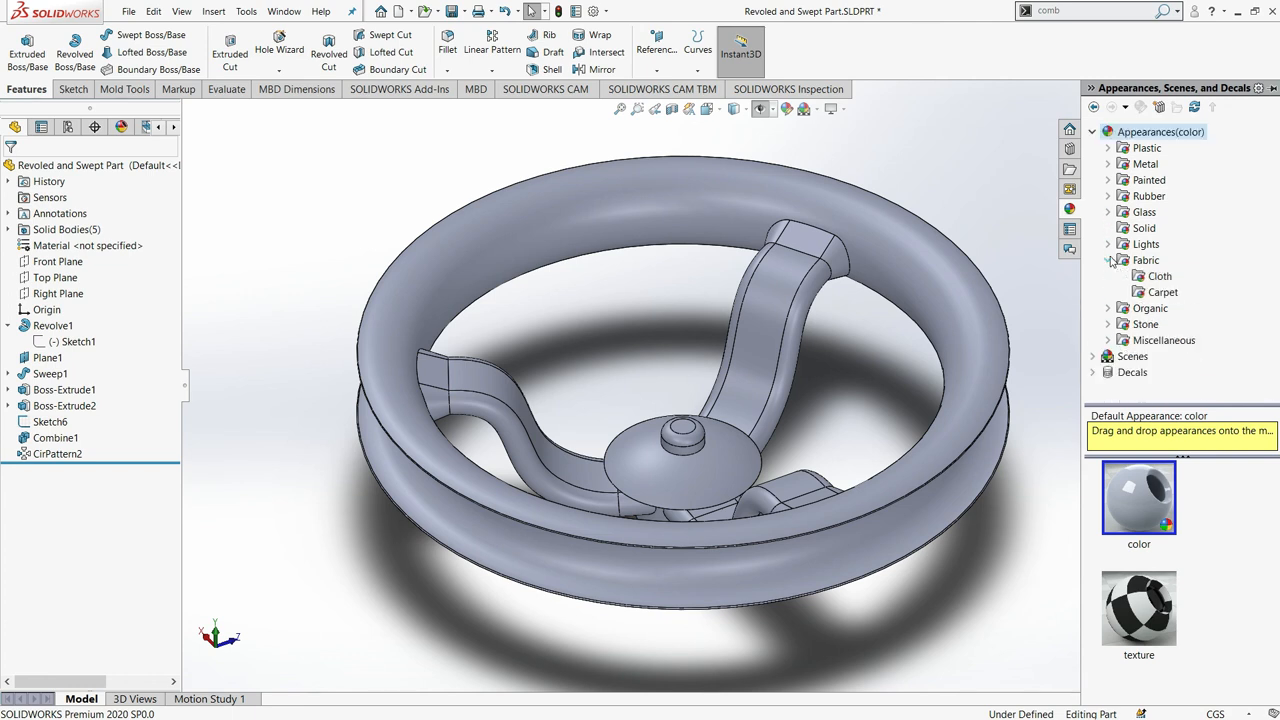
click(1162, 279)
scroll(1184, 520, down, 3)
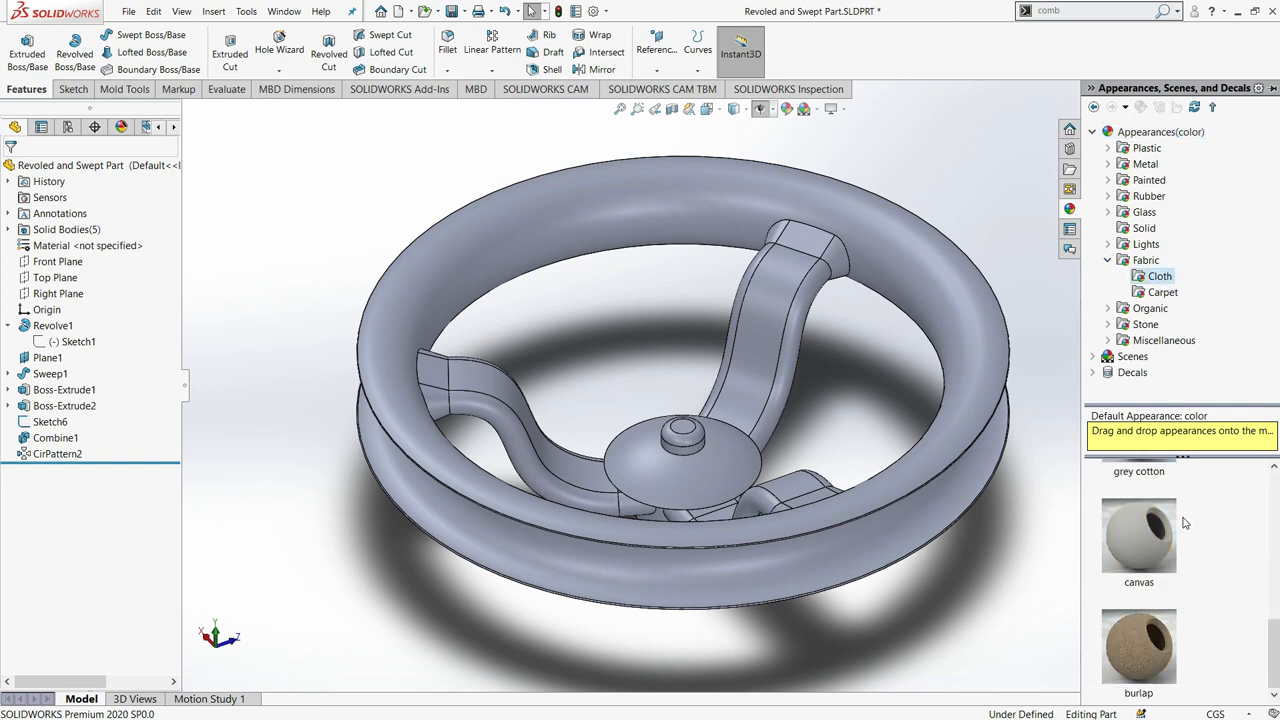
click(1158, 293)
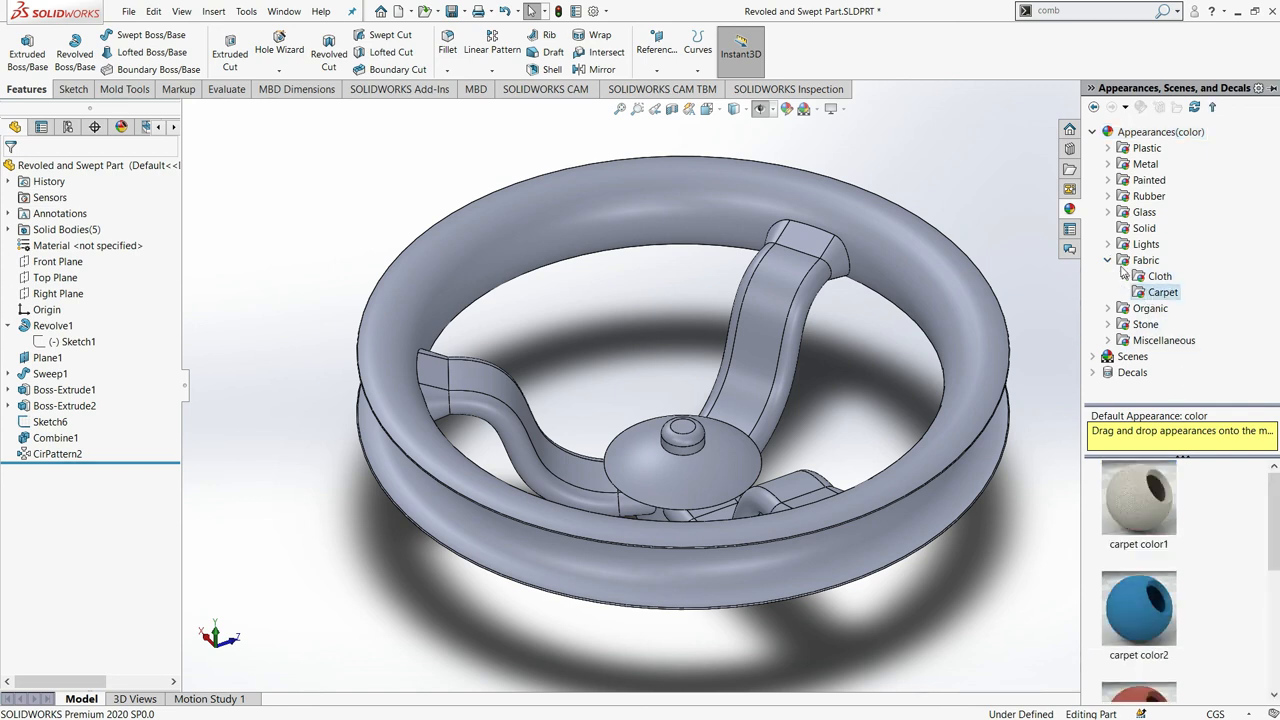
- Look through the Organic, Stone, Miscellaneous and Rubber appearance categories for a suitable finish
click(1108, 261)
click(1108, 277)
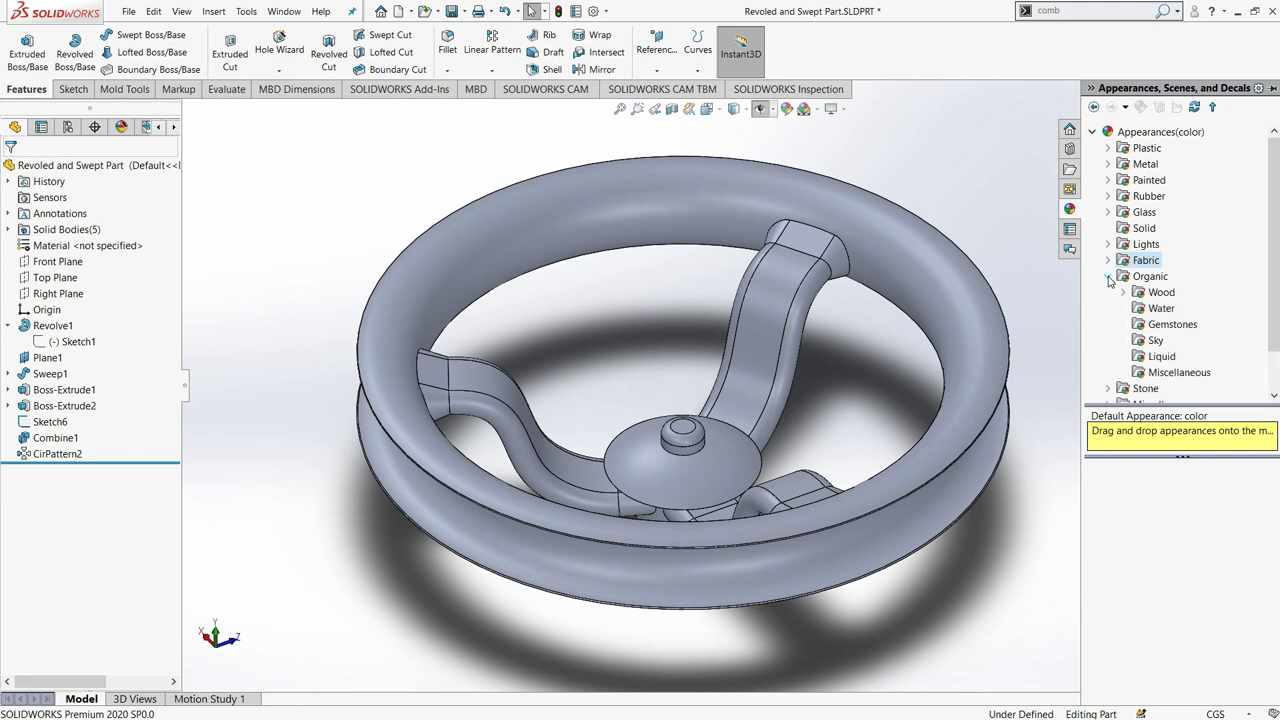
click(1108, 277)
click(1108, 293)
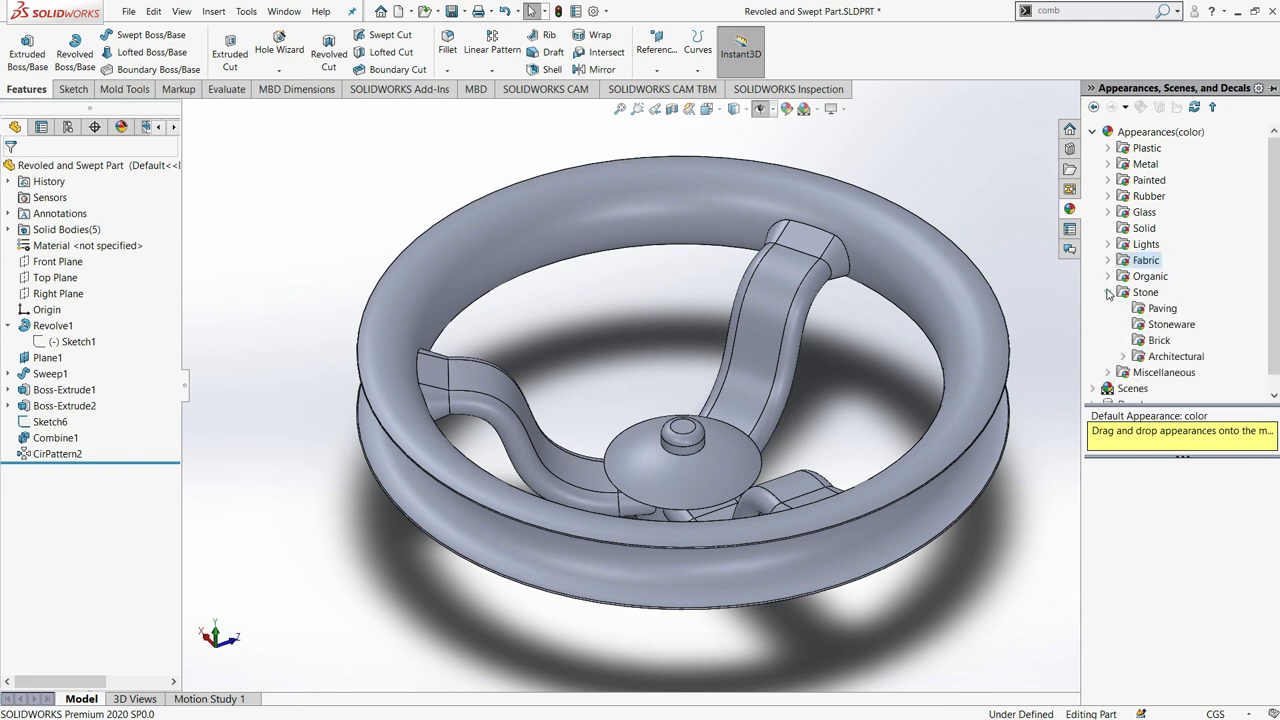
click(1108, 293)
click(1108, 309)
click(1108, 309)
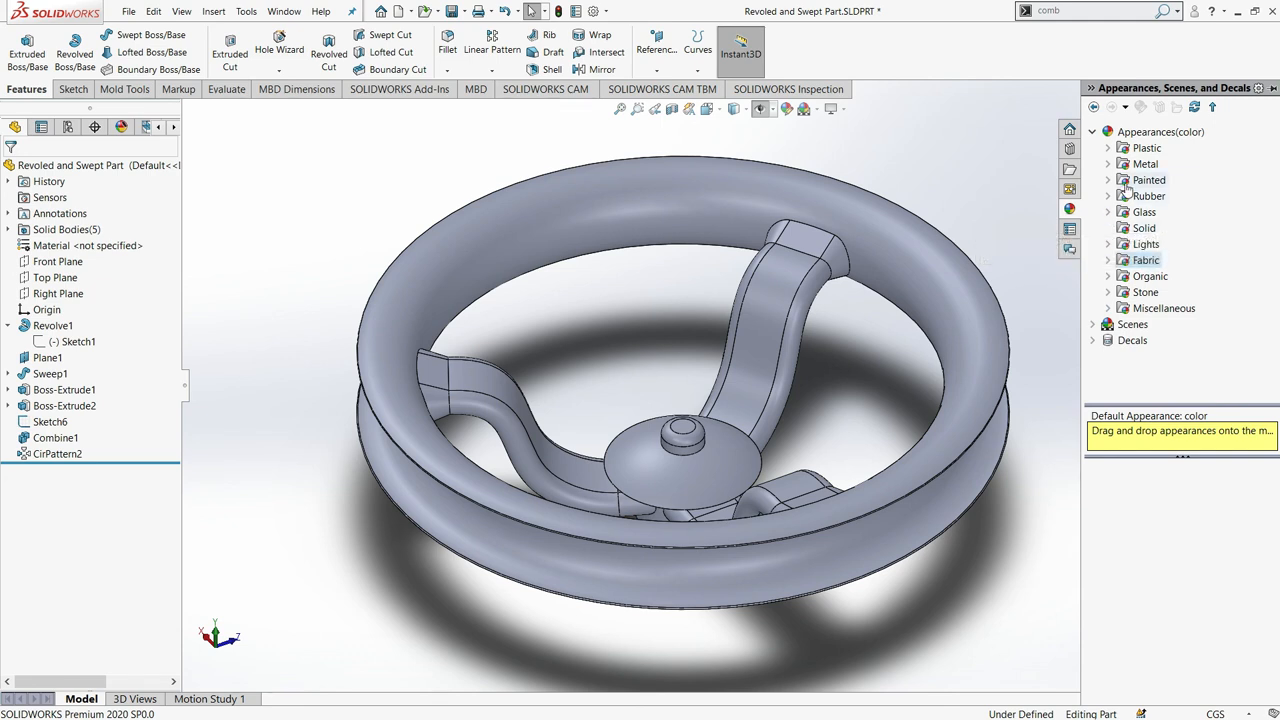
click(1109, 196)
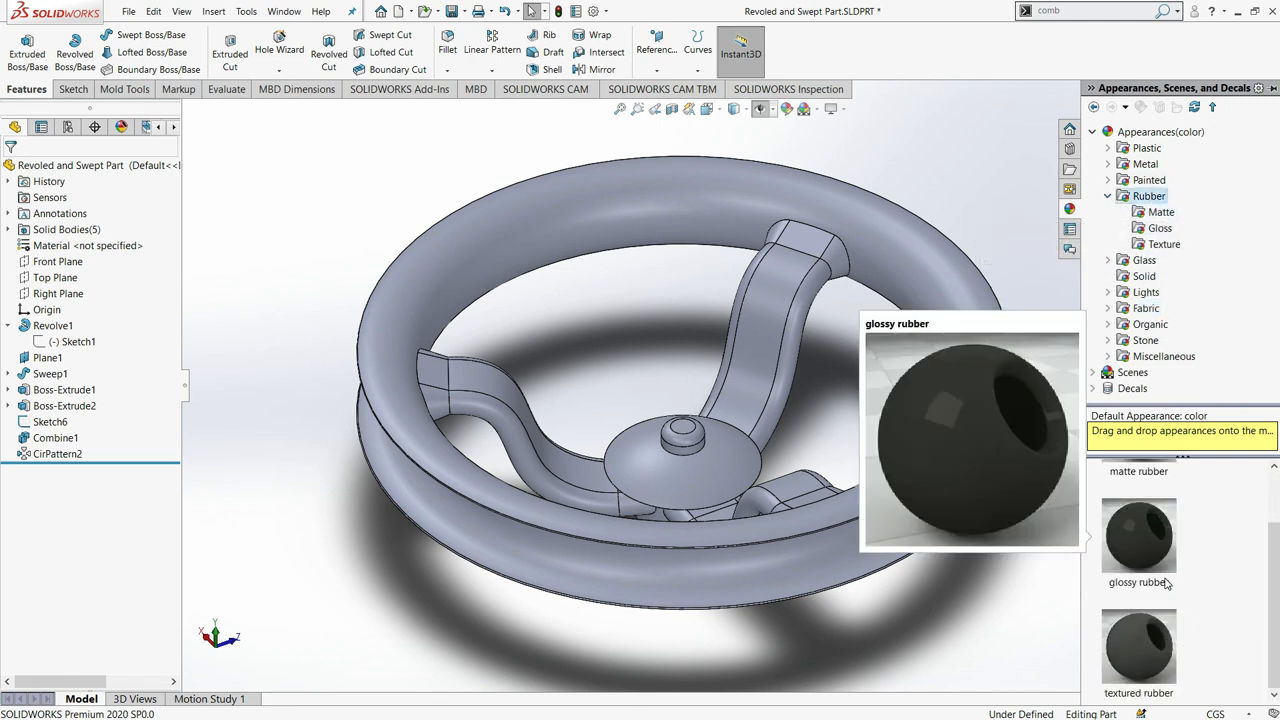
click(1108, 196)
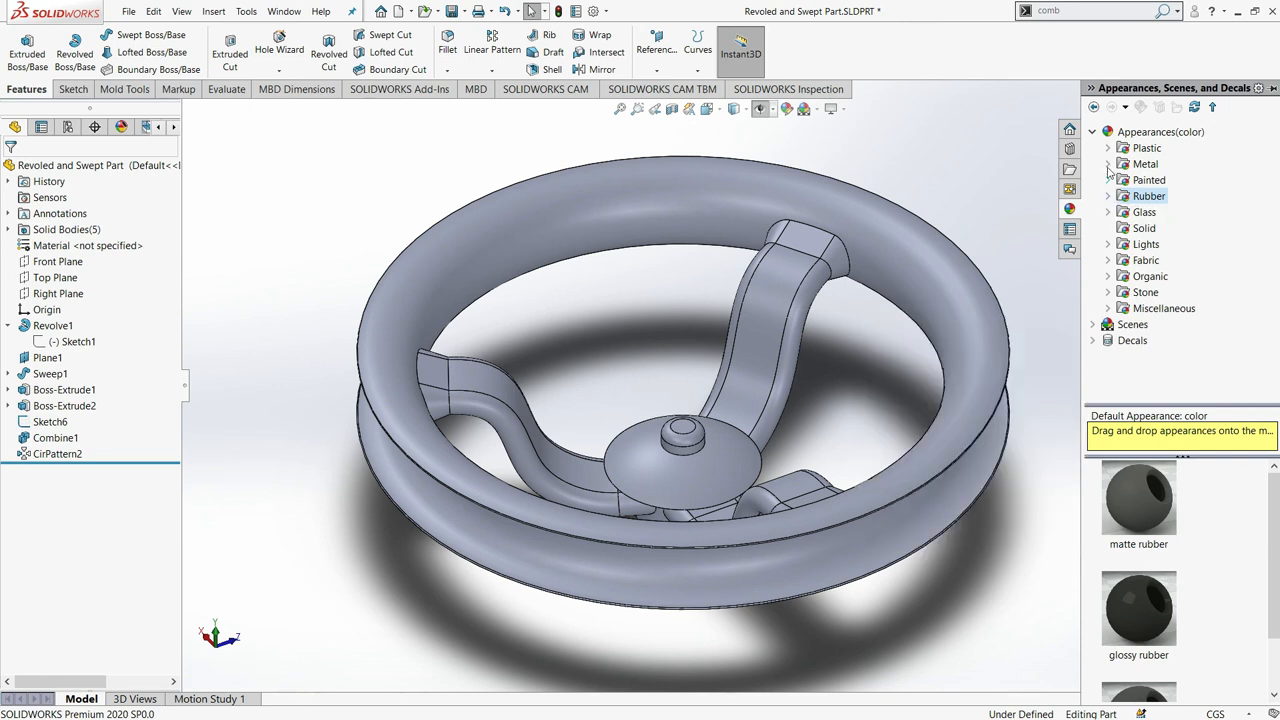
- Apply a grey low gloss plastic appearance to the entire part
click(1109, 148)
click(1170, 196)
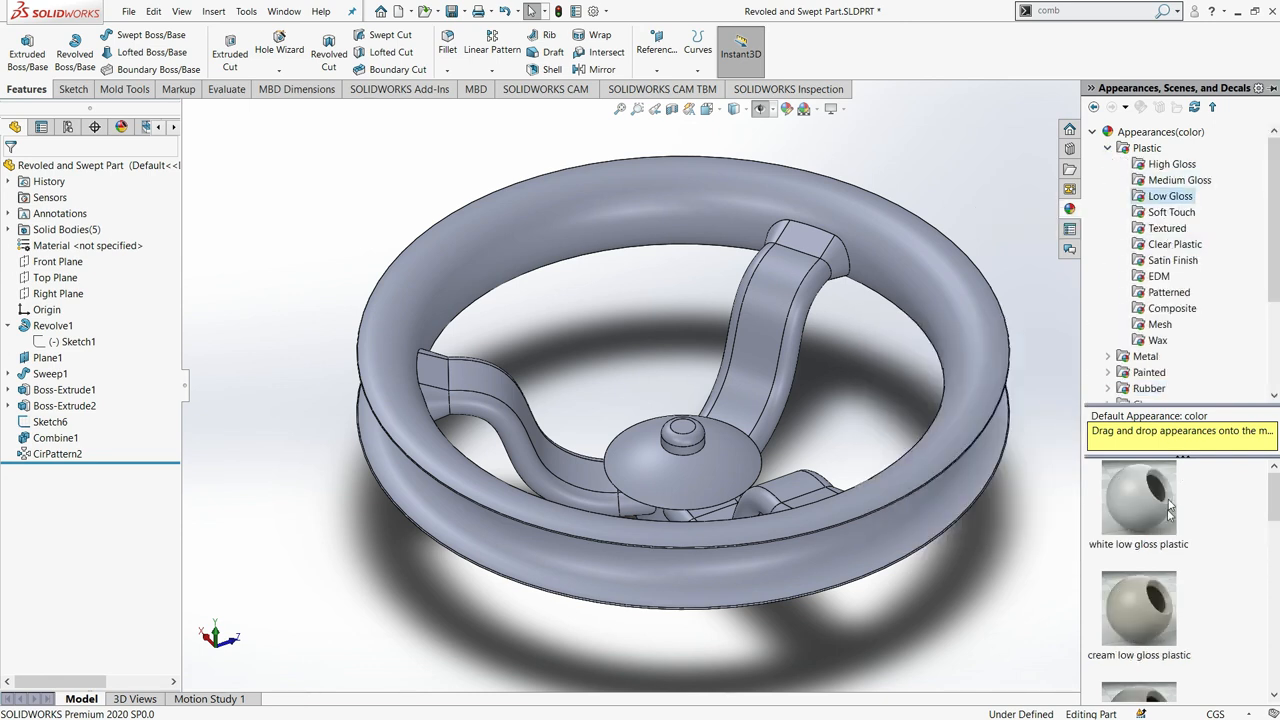
scroll(1168, 545, down, 2)
scroll(1168, 545, down, 4)
scroll(1166, 540, up, 1)
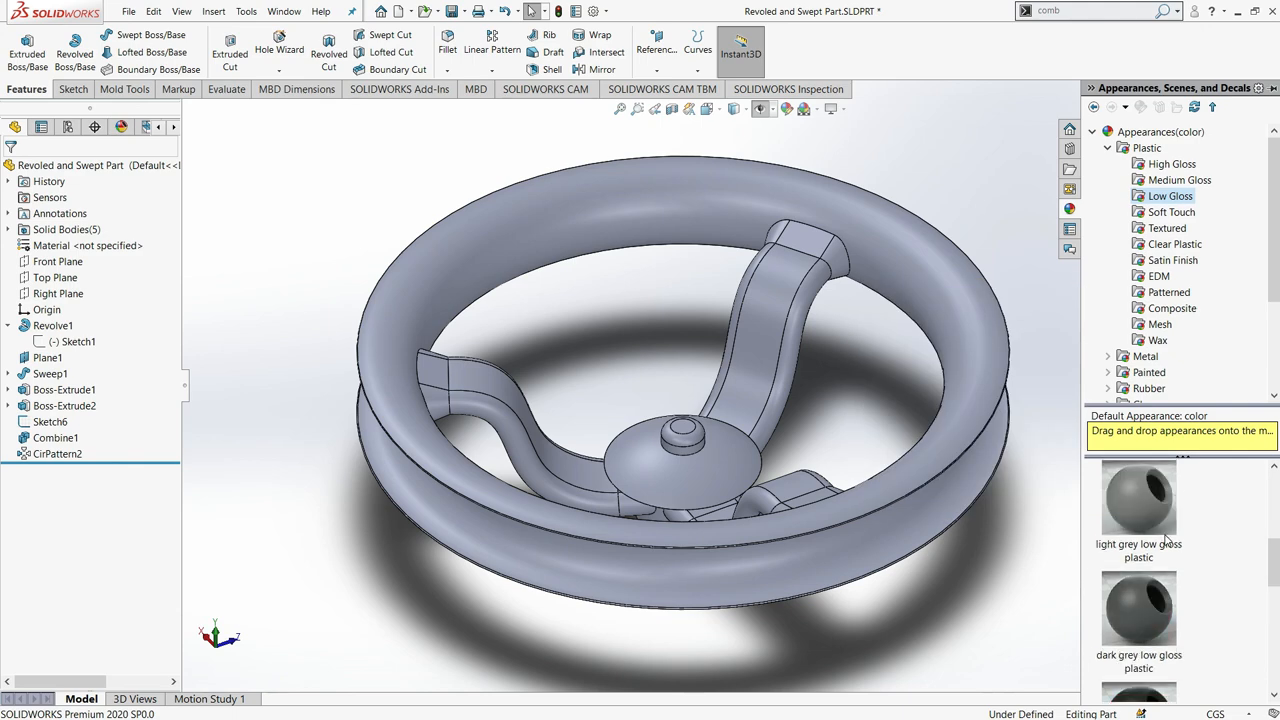
mouse_move(1160, 506)
drag(1160, 506, 976, 444)
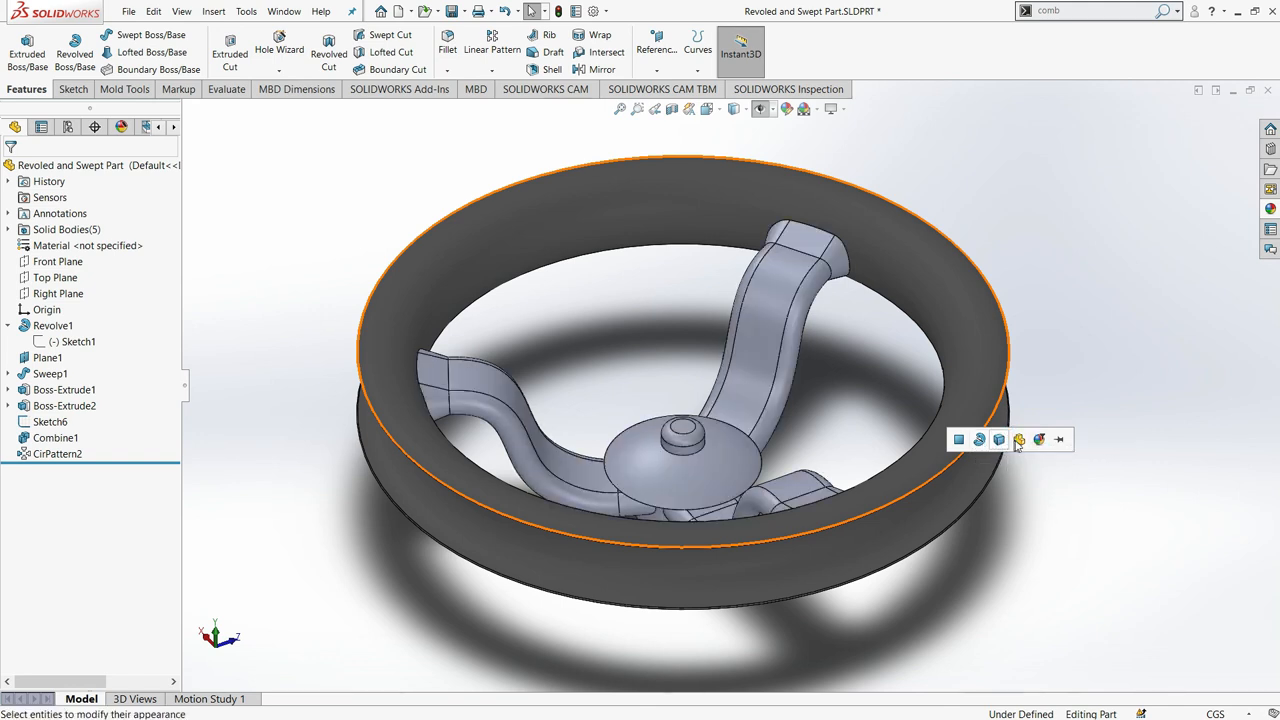
click(1019, 441)
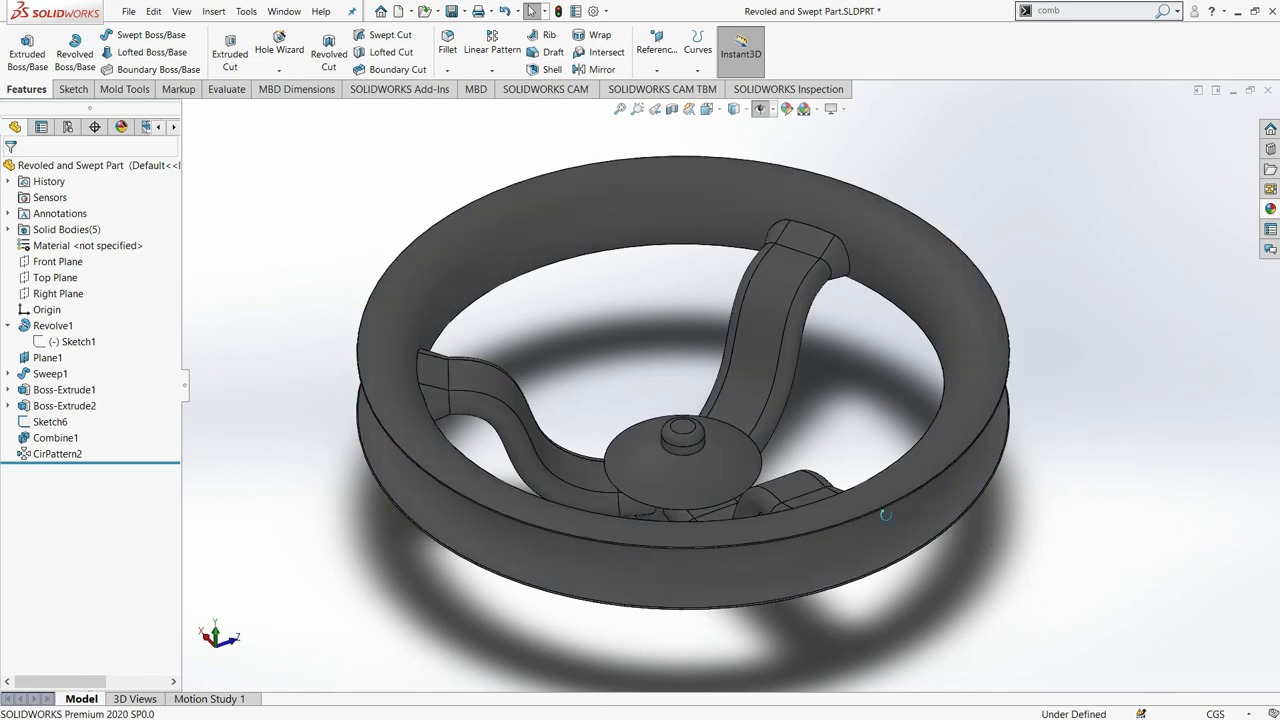
- Examine the finish on the wheel's ring, hub and spokes from several raised, angled views
middle_drag(1000, 520, 746, 589)
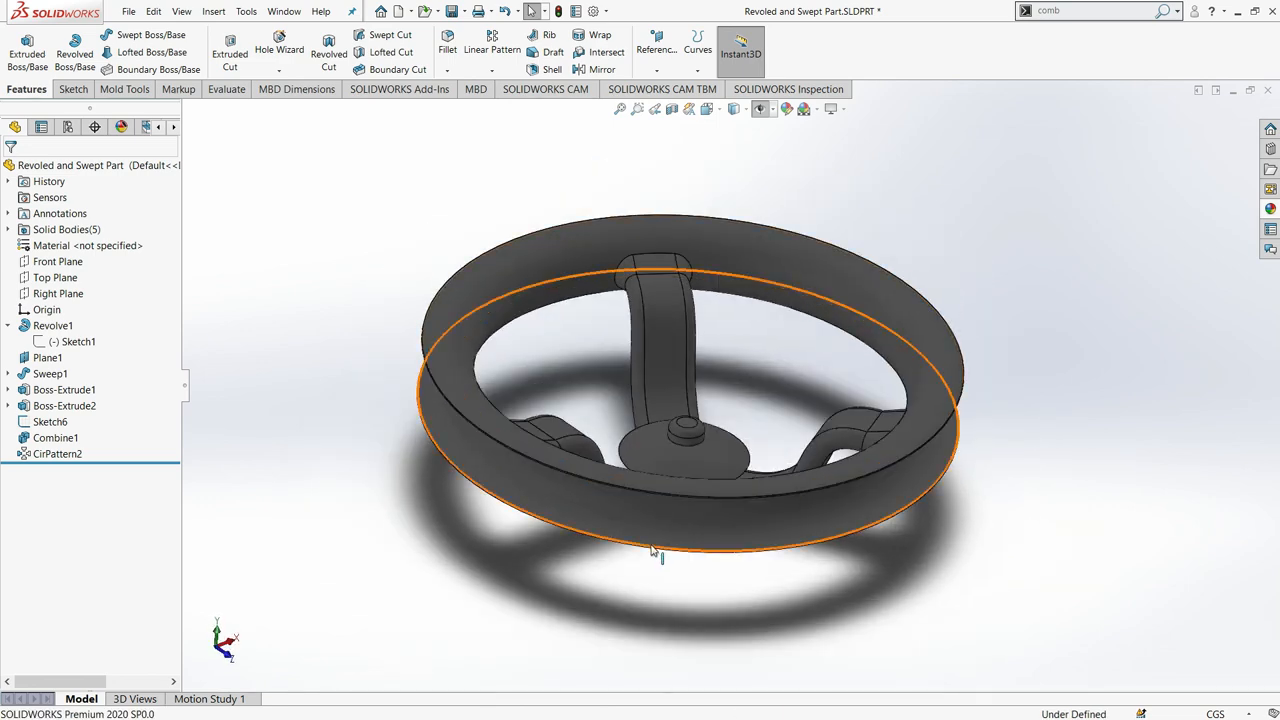
scroll(654, 554, up, 2)
click(706, 108)
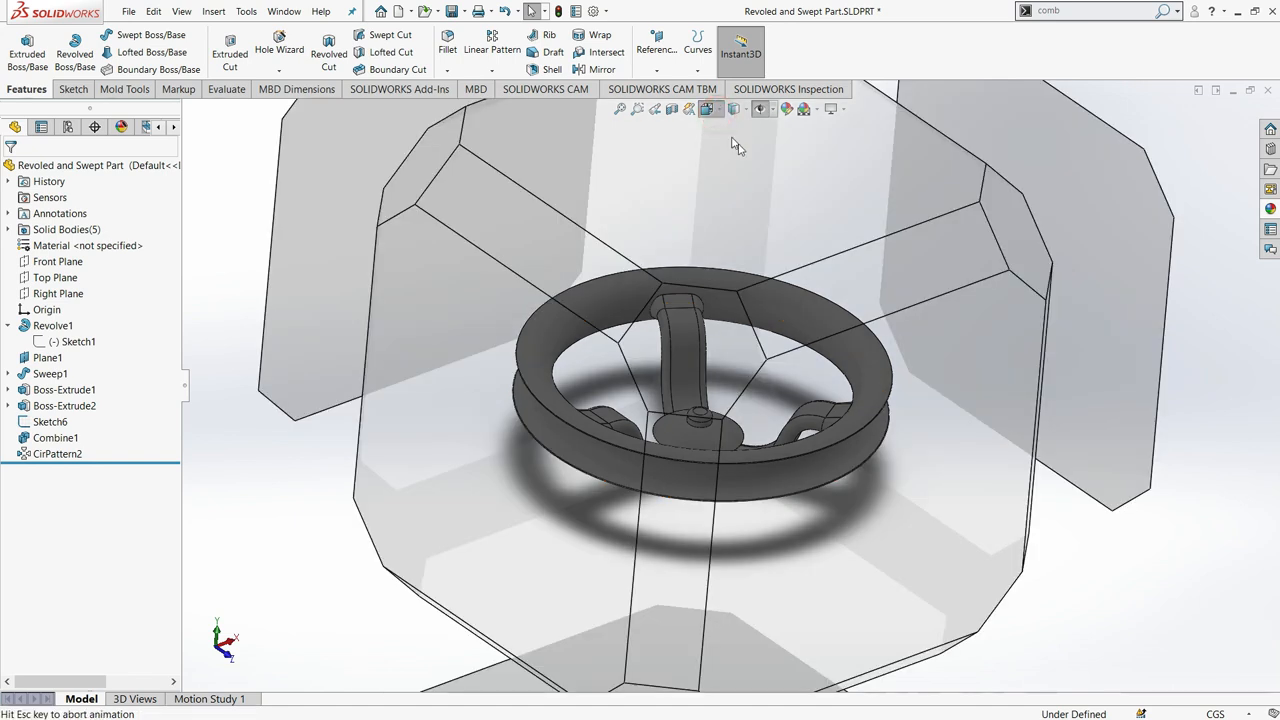
click(556, 446)
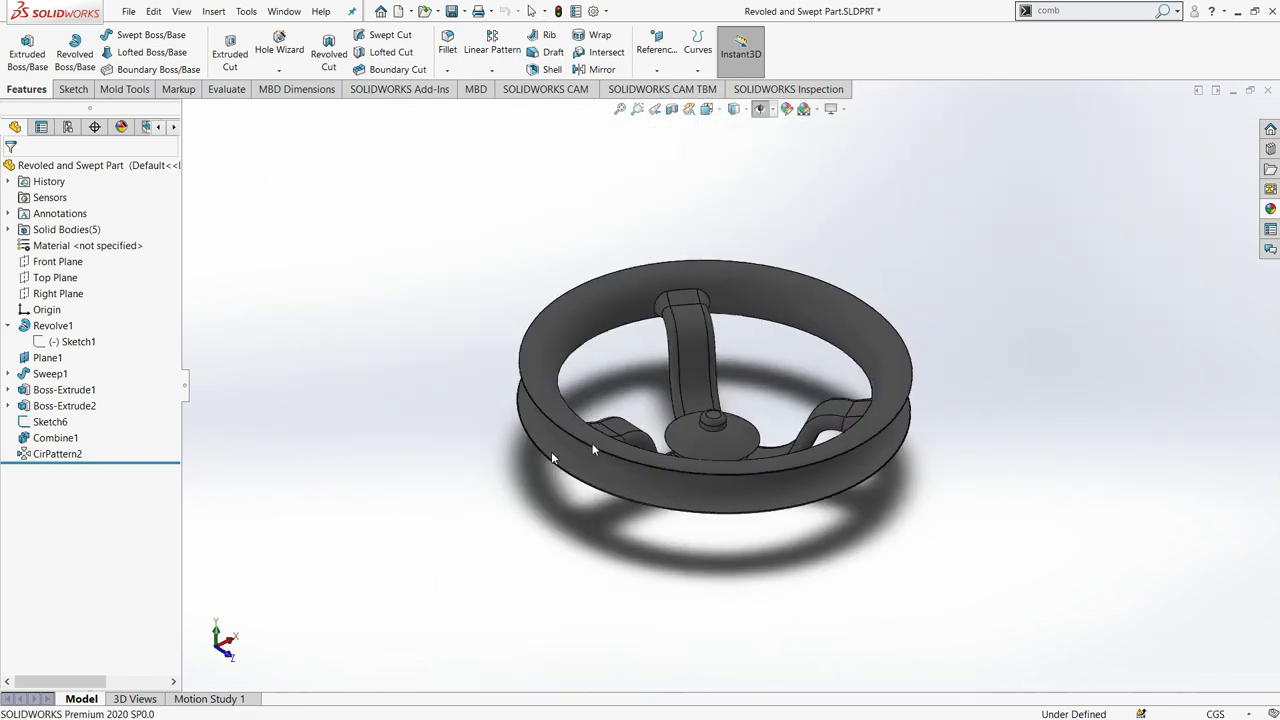
middle_drag(797, 401, 795, 417)
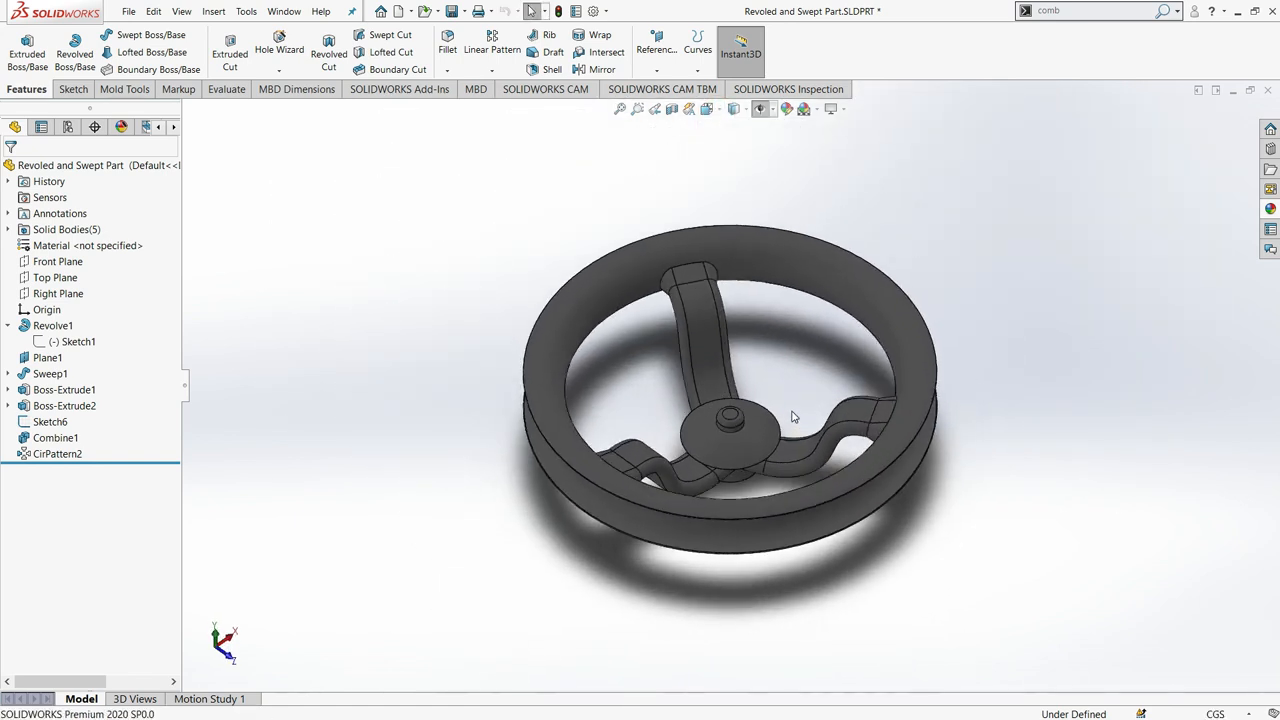
scroll(772, 336, down, 2)
mouse_move(787, 340)
middle_down()
mouse_move(775, 330)
mouse_move(790, 322)
middle_up()
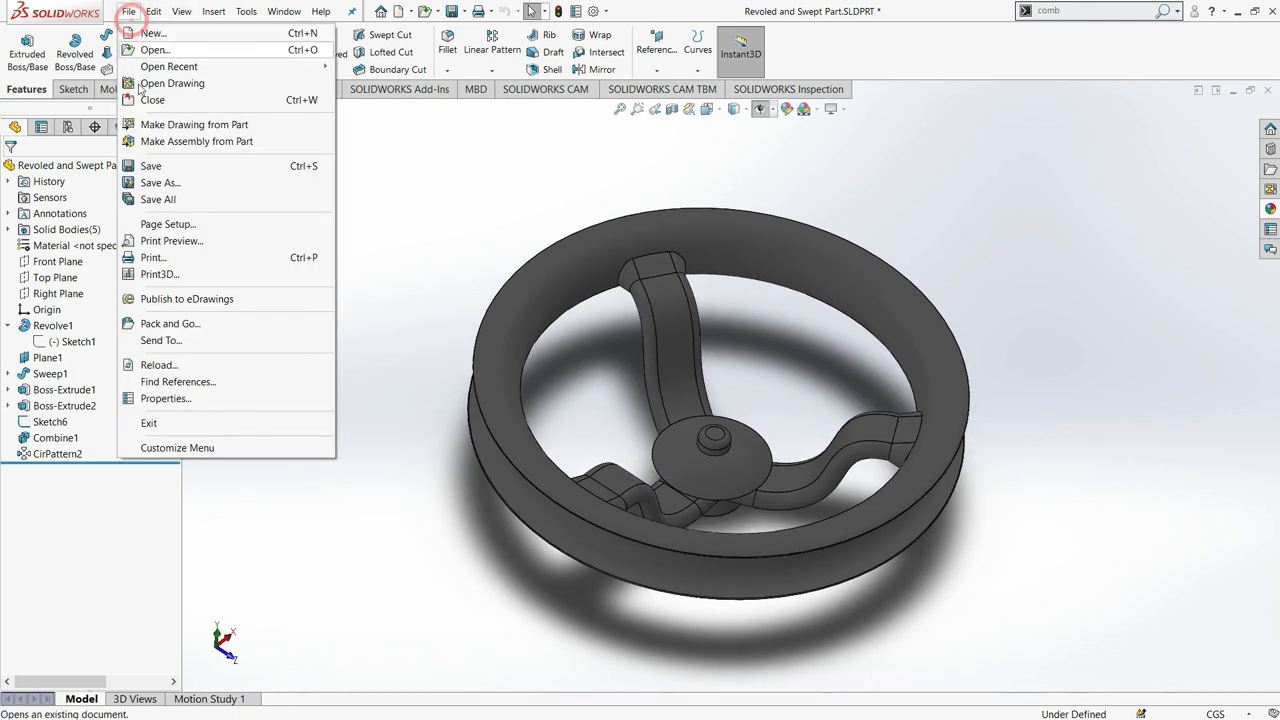